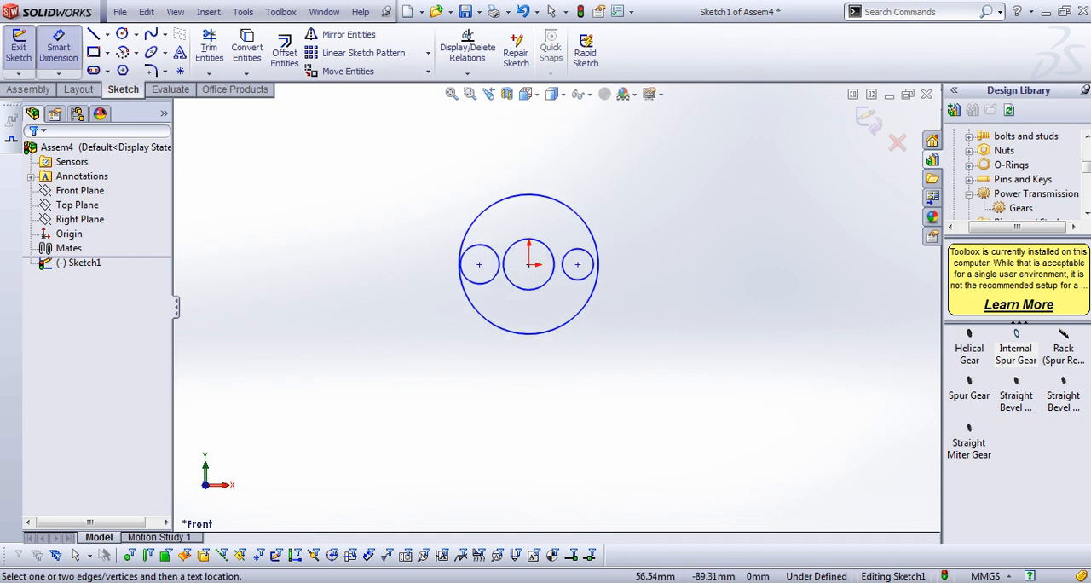
Dimension the outer circle to a diameter of 200 mm and the circle around the origin to 100 mm
click(568, 322)
click(694, 252)
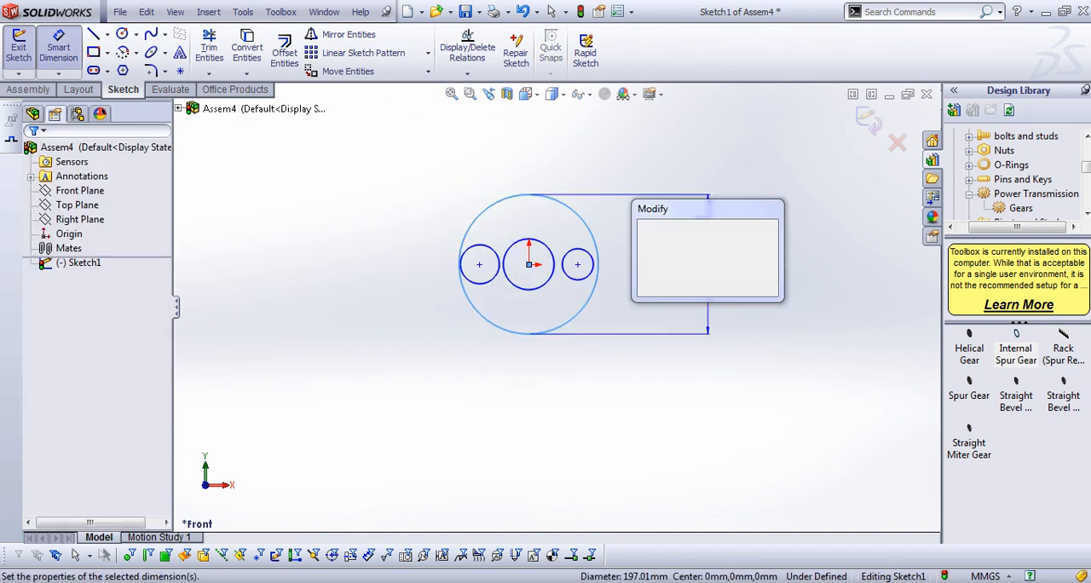
text(200)
key(Return)
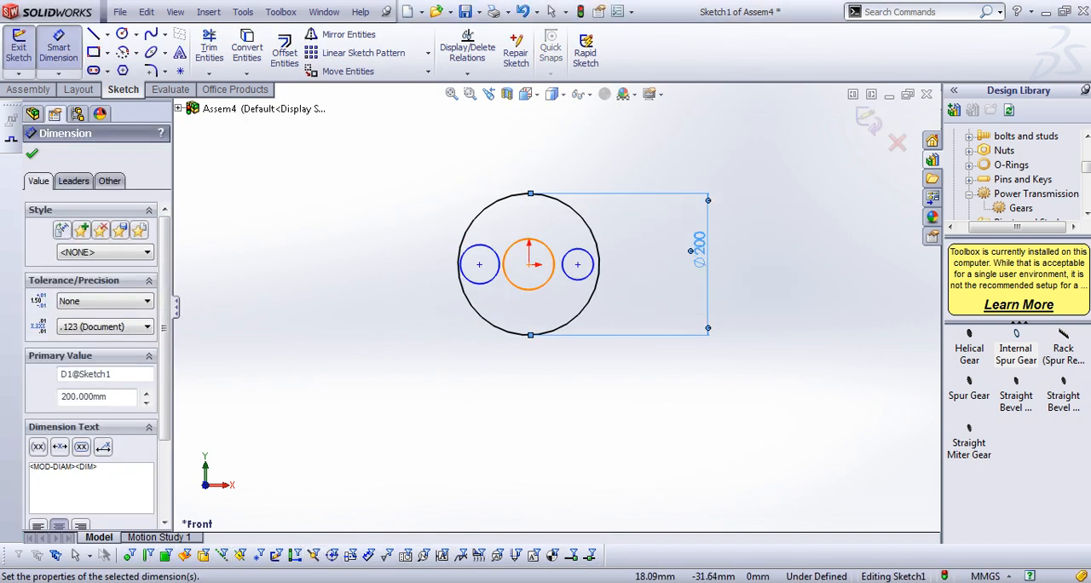
click(553, 260)
click(417, 251)
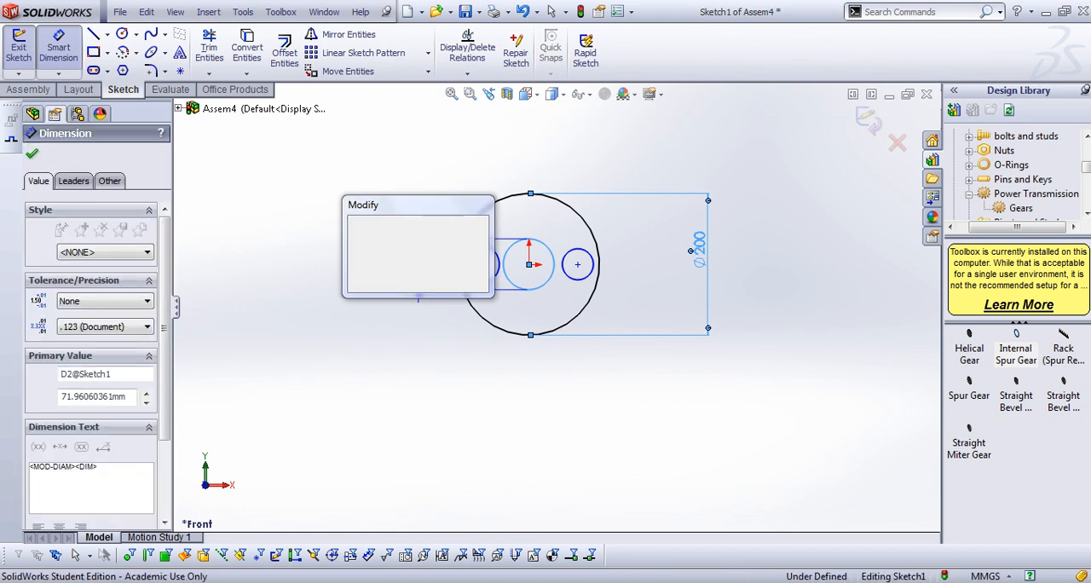
text(100)
key(Return)
Dimension both small side circles to a diameter of 50 mm
click(464, 251)
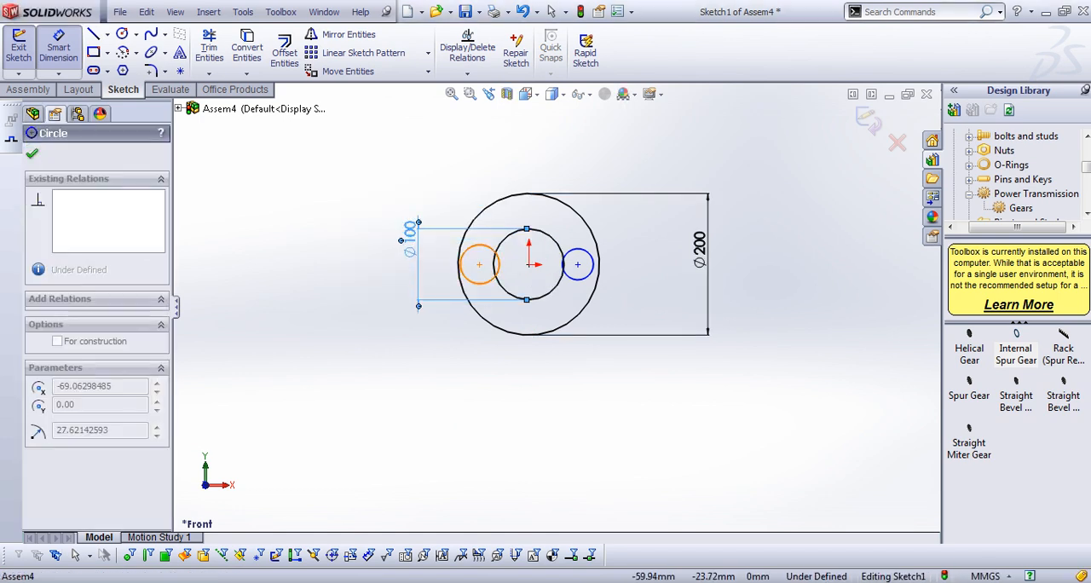
click(416, 256)
text(50mm)
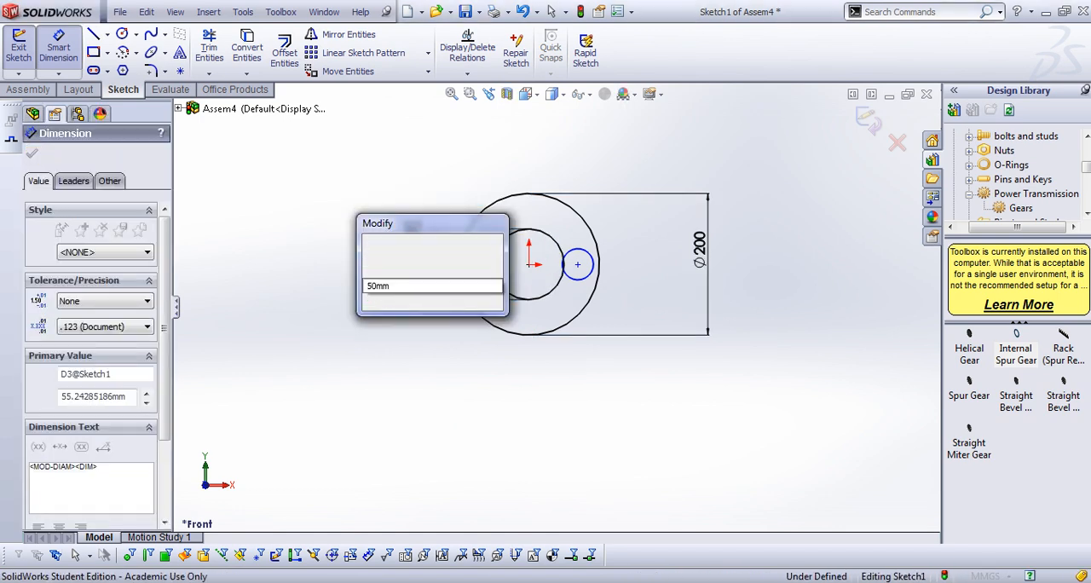
key(Return)
click(576, 264)
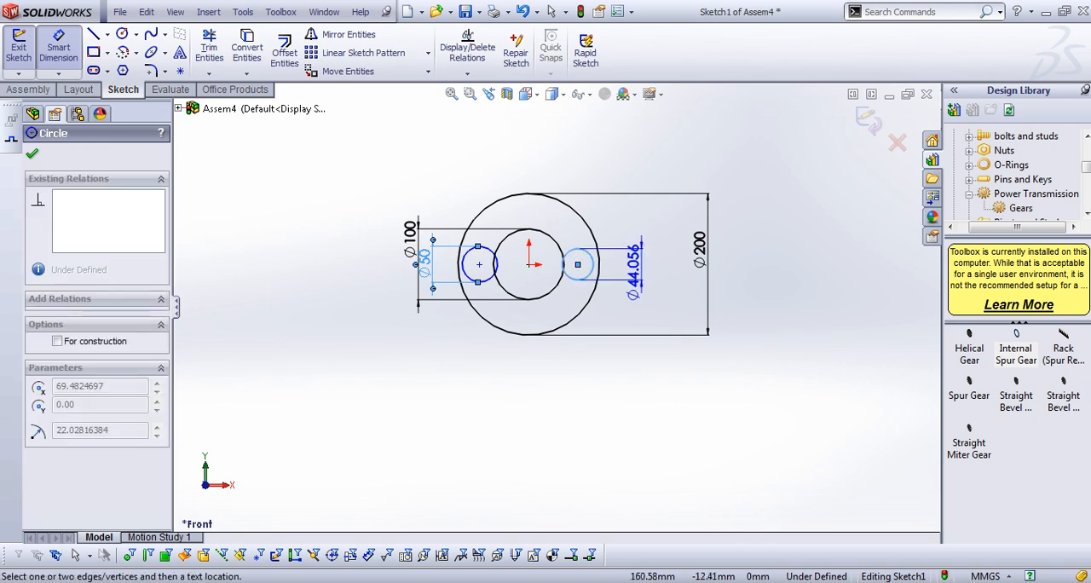
click(565, 268)
text(50)
key(Return)
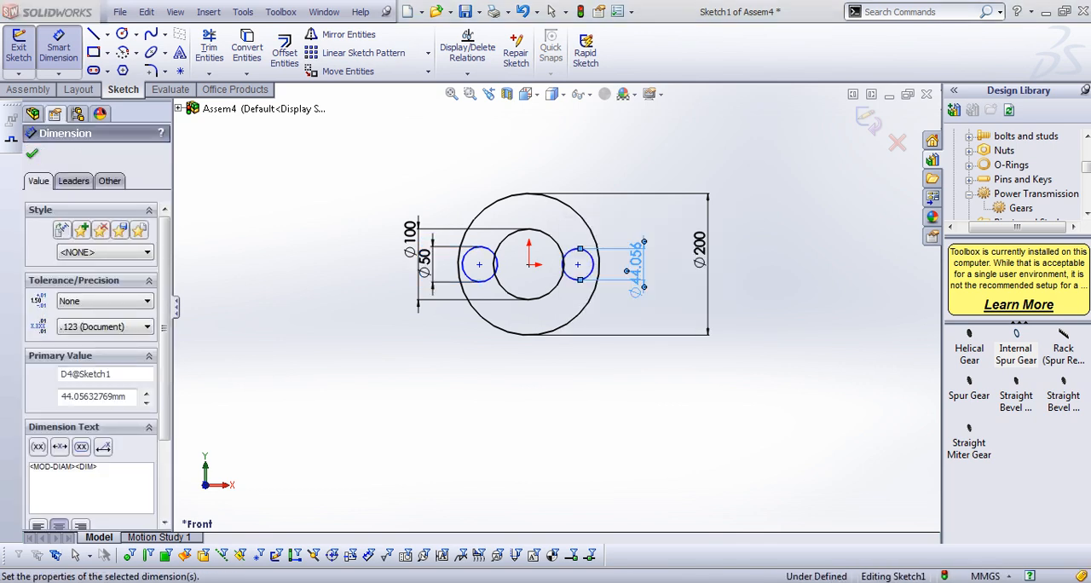
scroll(492, 272, down, 4)
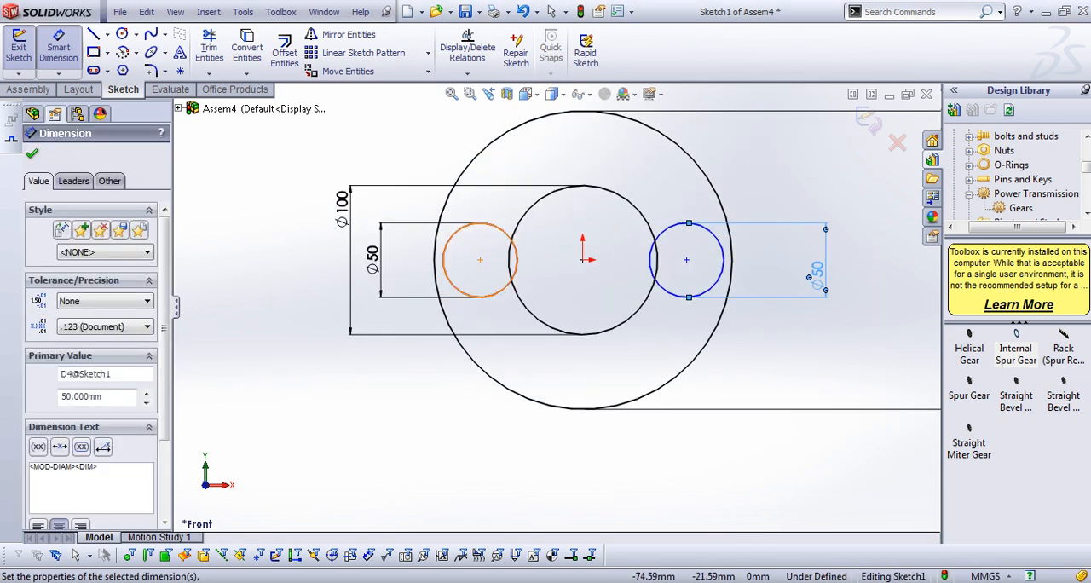
key(Escape)
Make each of the two small side circles tangent to the large outer circle
click(515, 255)
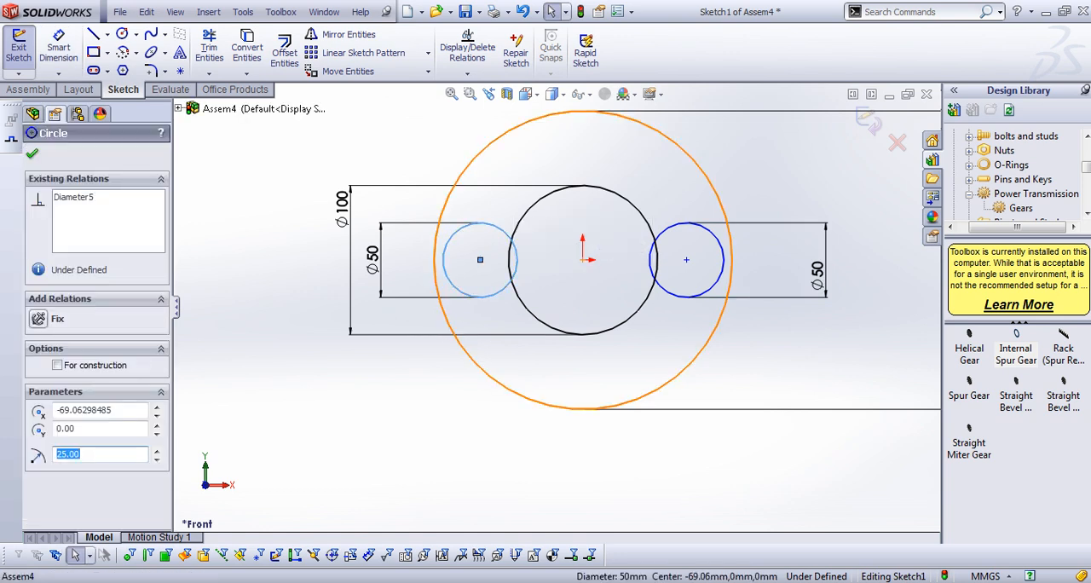
ctrl+click(452, 188)
click(66, 430)
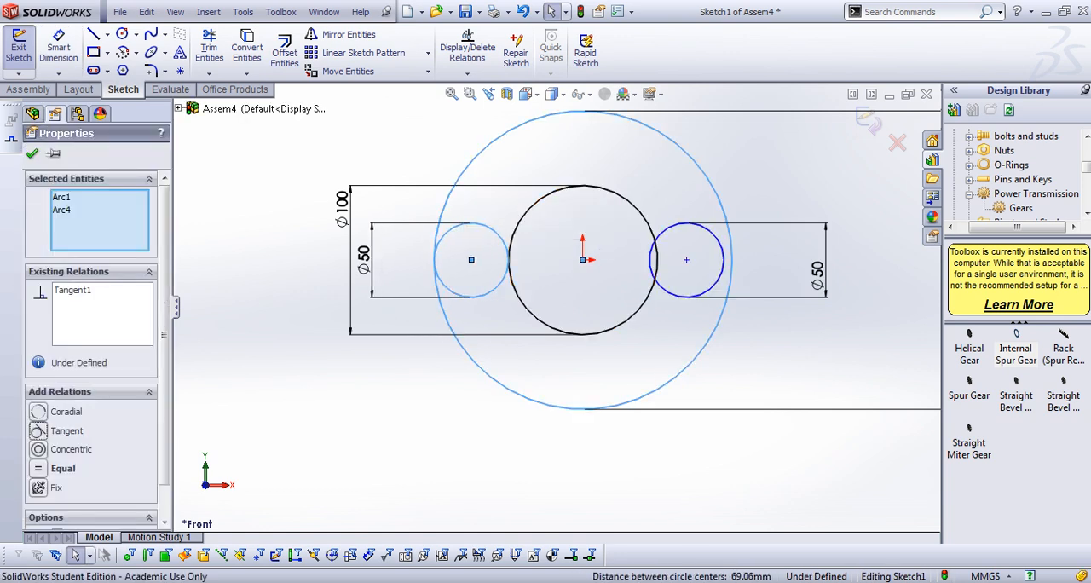
click(722, 271)
ctrl+click(729, 272)
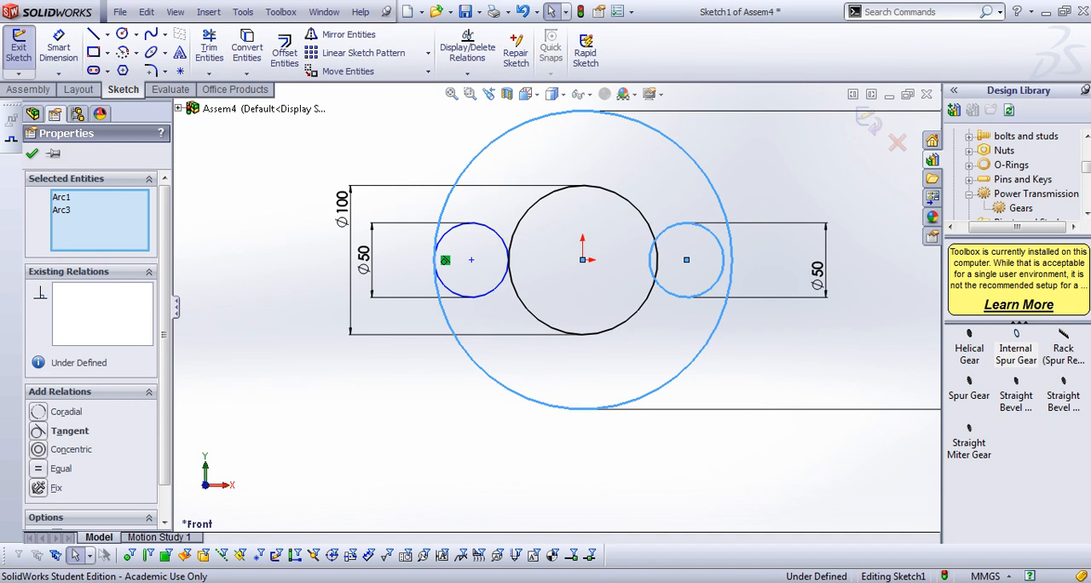
click(38, 430)
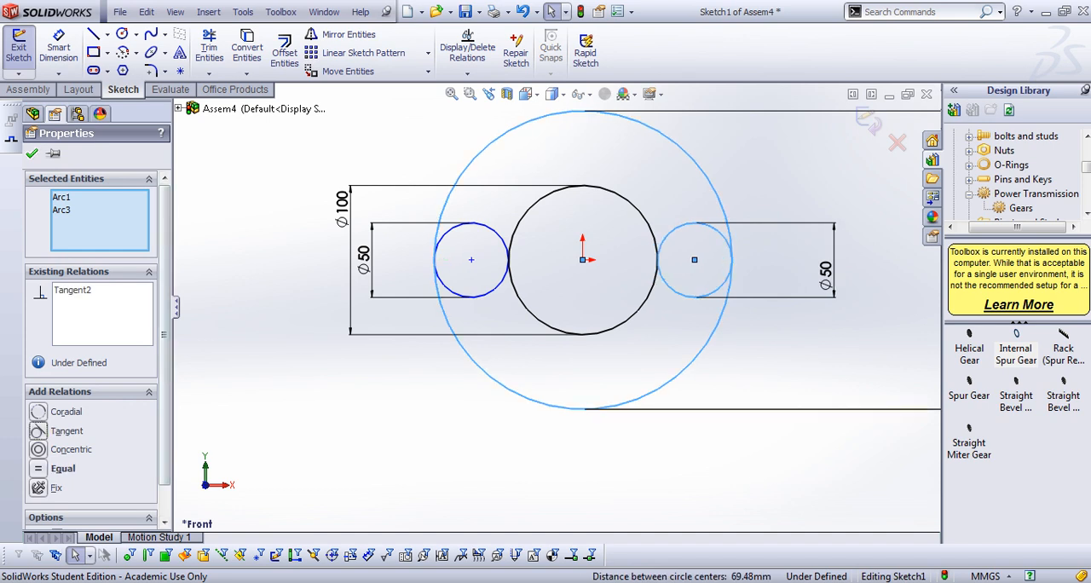
click(32, 153)
Dimension the distance between the origin and the centre of the separate lower circle to 300 mm, and exit the sketch
scroll(569, 397, up, 3)
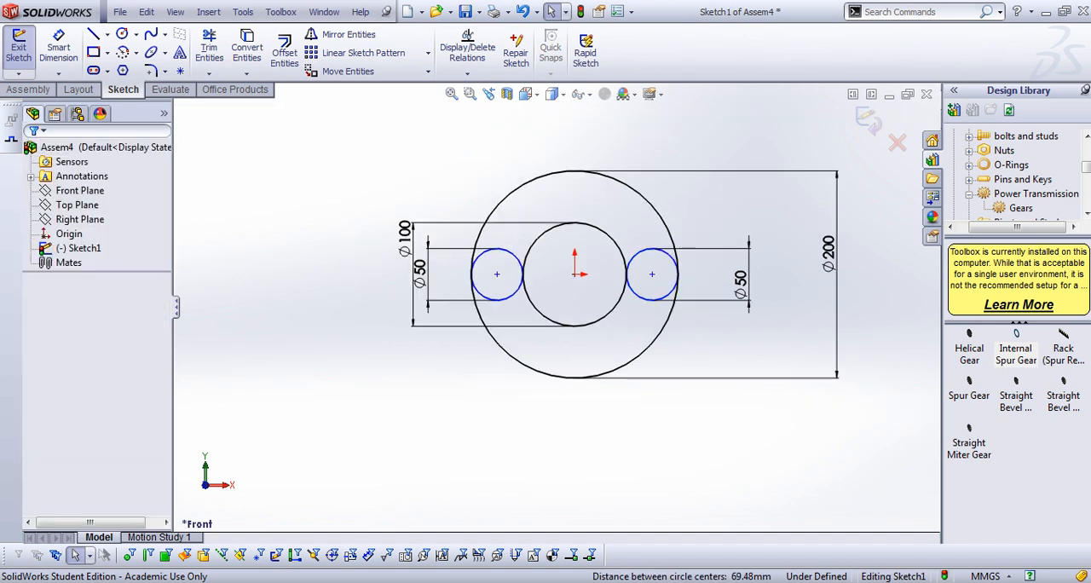
key(s)
click(619, 418)
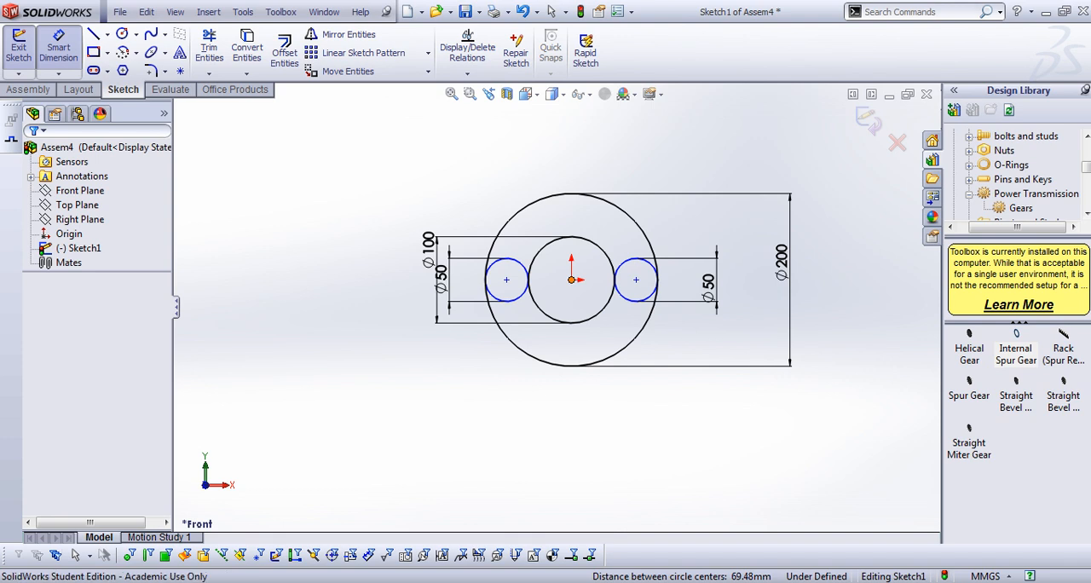
click(571, 281)
scroll(580, 302, up, 2)
scroll(554, 307, up, 3)
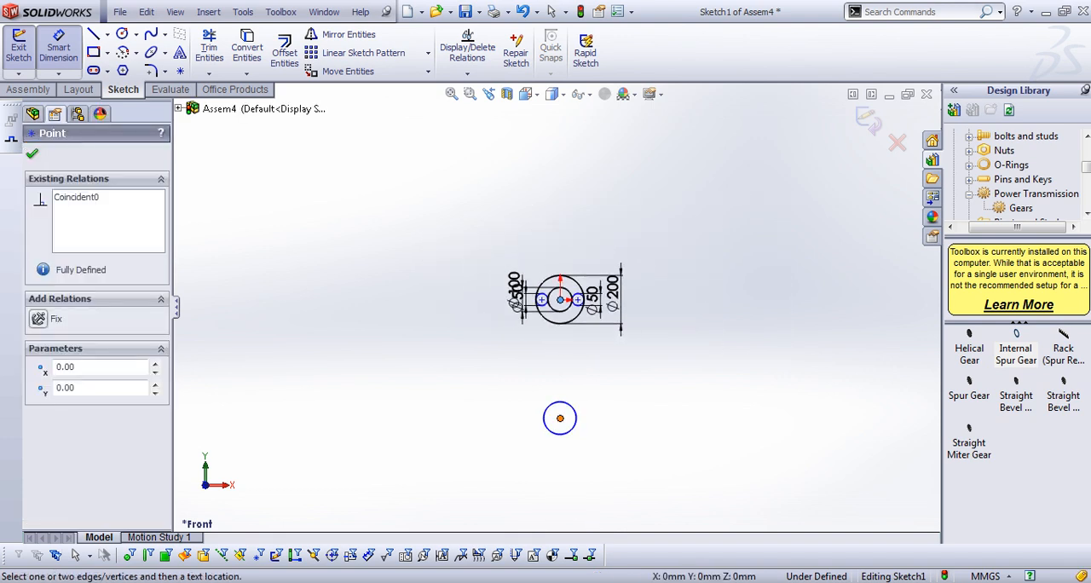
click(559, 417)
click(658, 358)
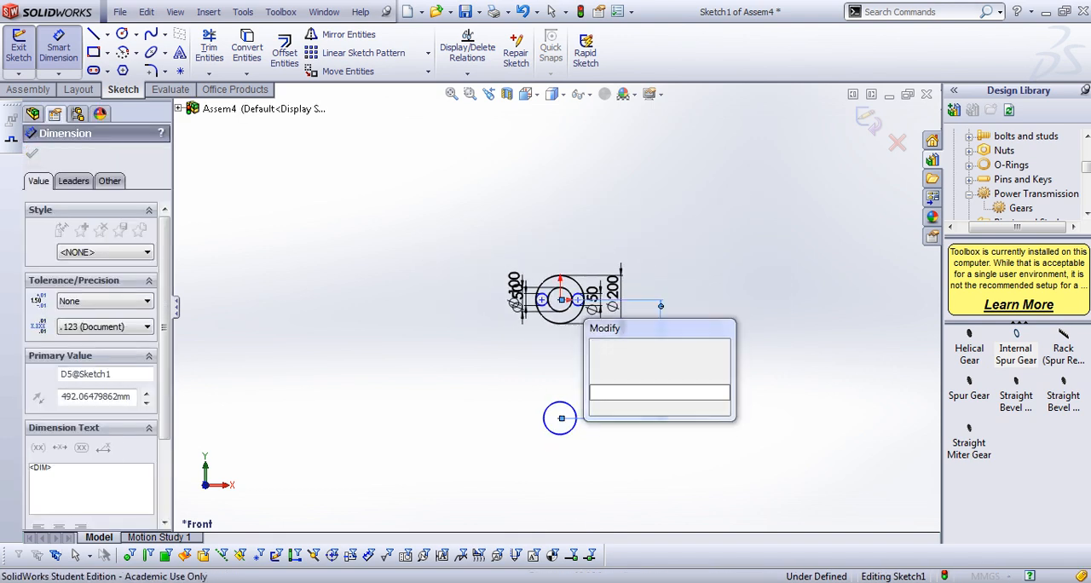
text(300)
key(Return)
key(Escape)
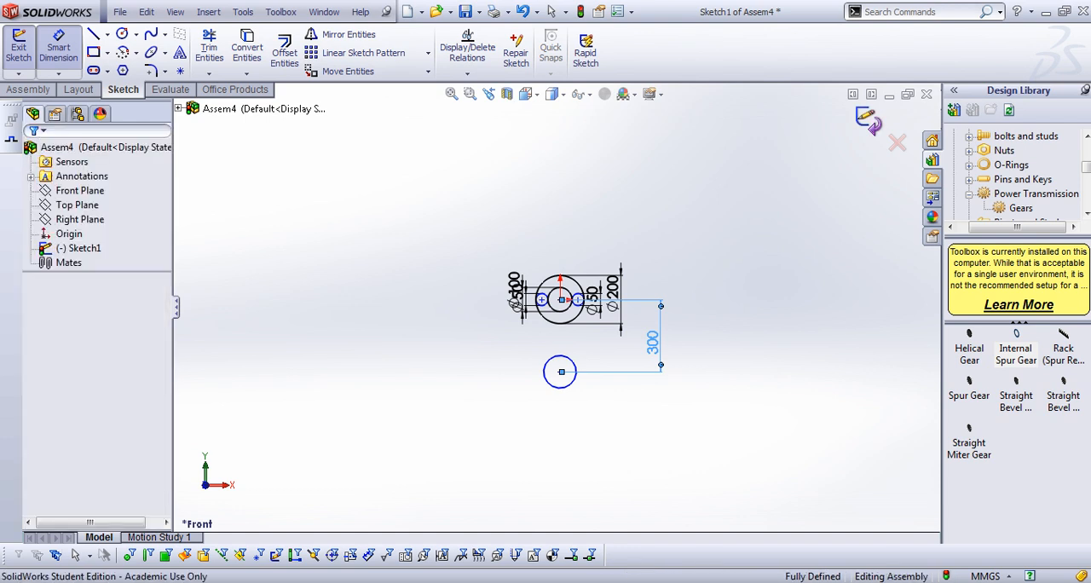
click(867, 120)
Insert a Spur Gear from the GB power transmission gears of the Design Library into the assembly
scroll(607, 325, down, 1)
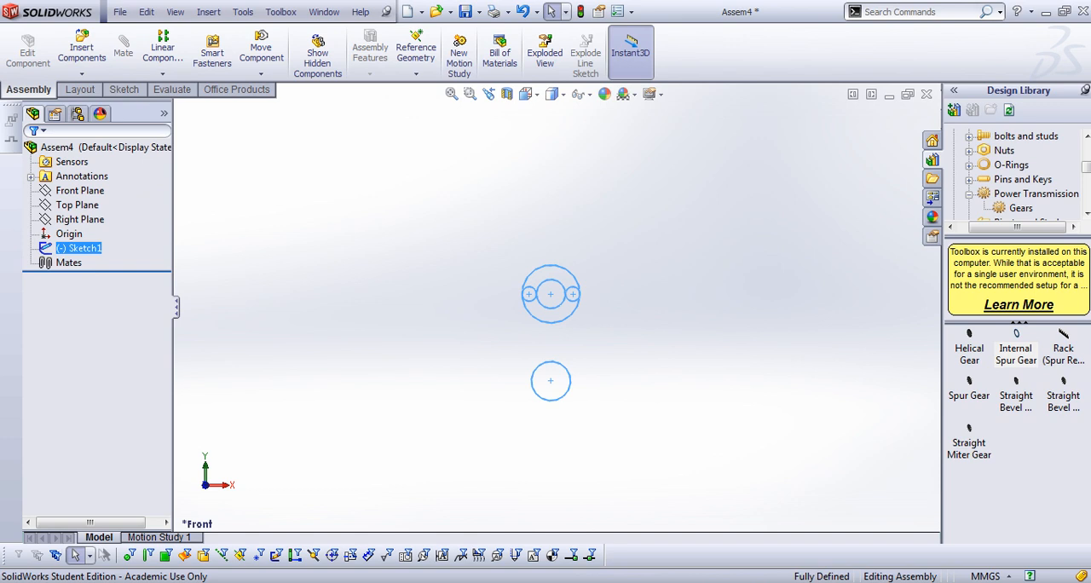
scroll(1018, 174, up, 1)
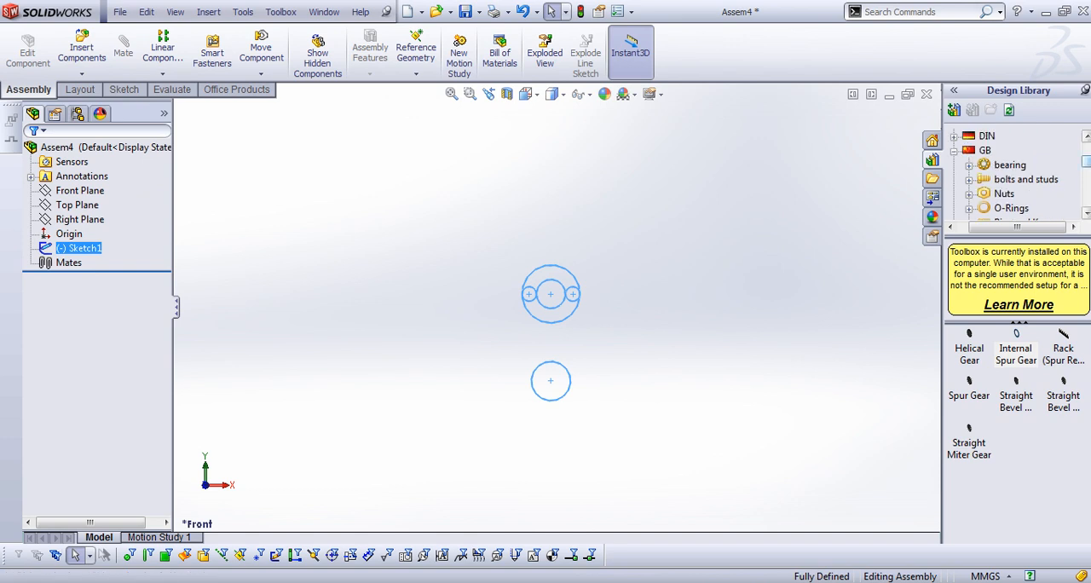
scroll(1018, 175, down, 1)
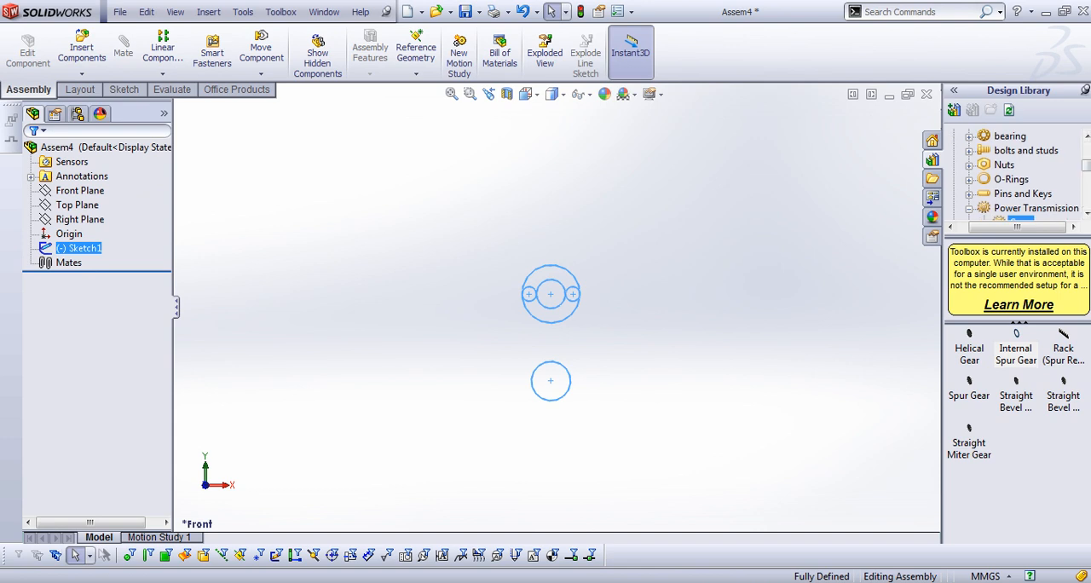
click(968, 208)
double_click(969, 335)
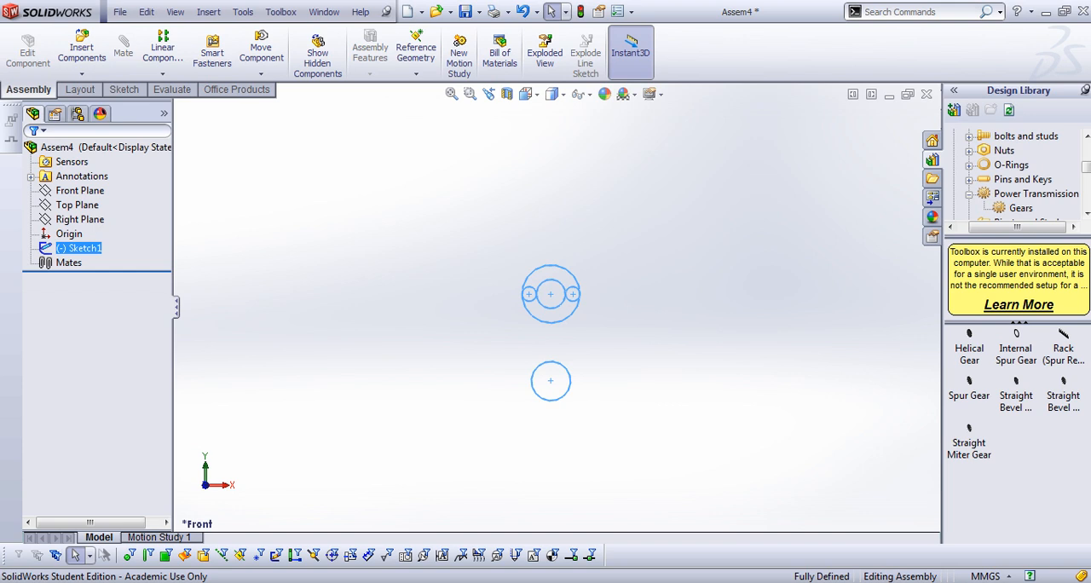
drag(969, 388, 702, 292)
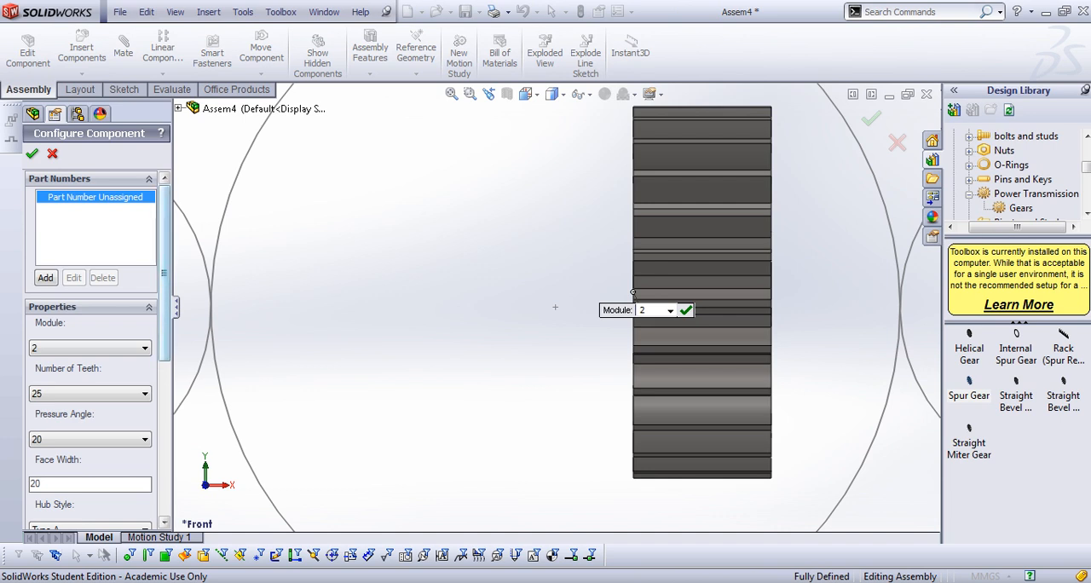
Set the spur gear's number of teeth to 50
scroll(94, 349, down, 3)
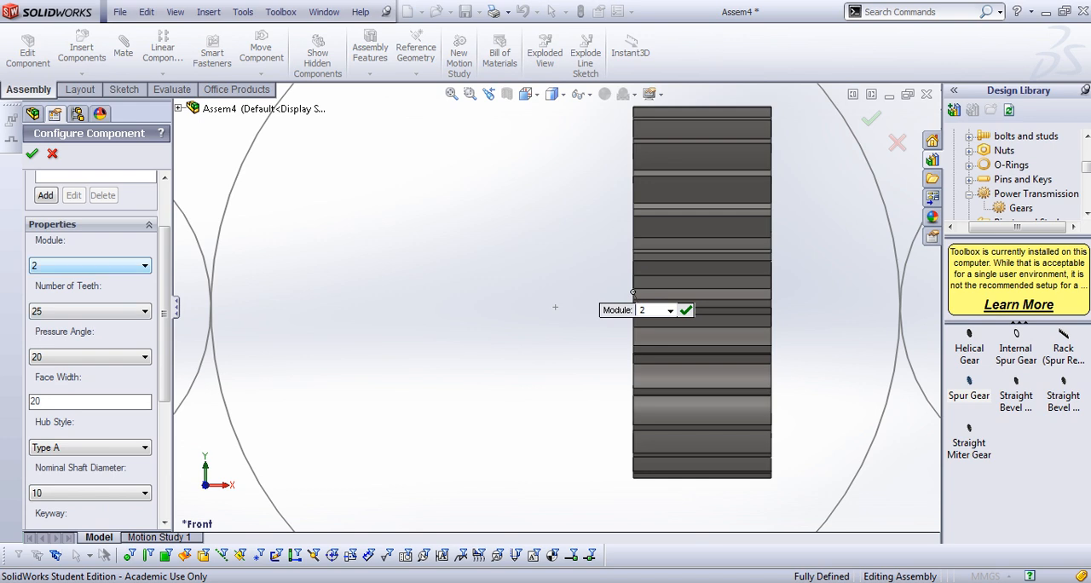
click(124, 311)
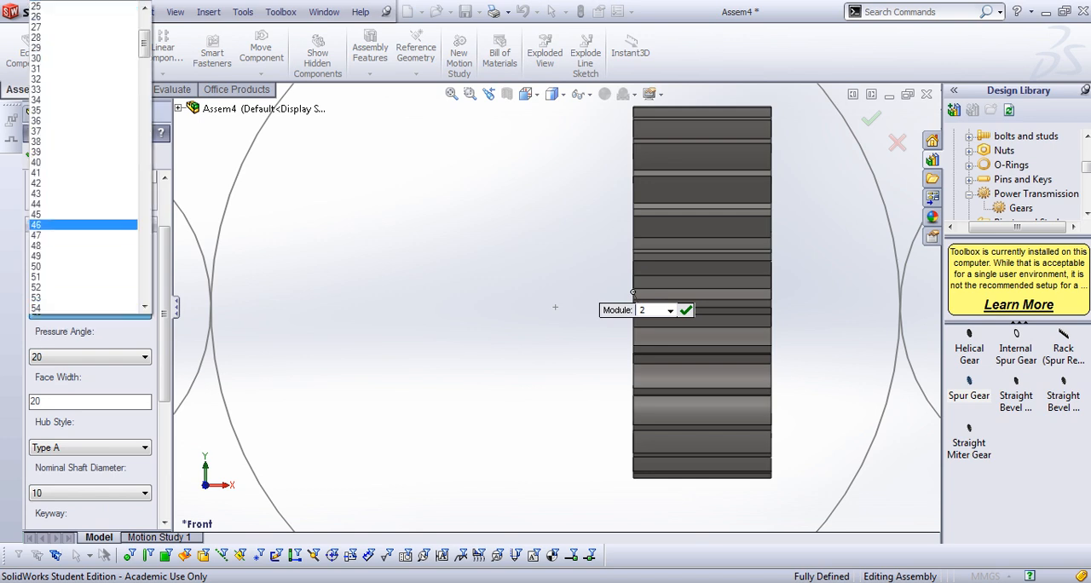
click(82, 266)
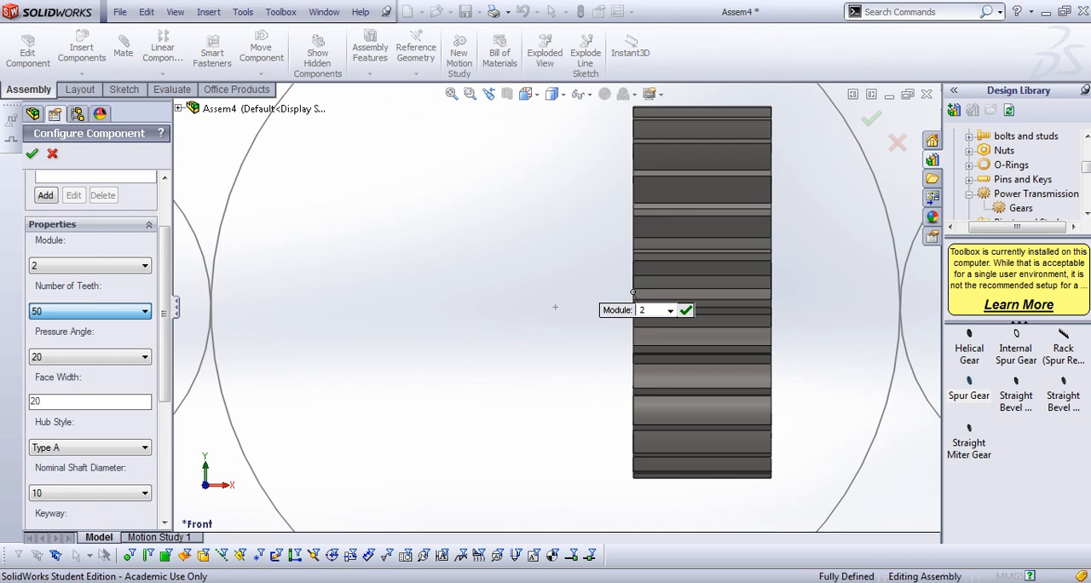
Try a pressure angle of 14.5 on the spur gear and set it back to 20
middle_drag(554, 309, 486, 306)
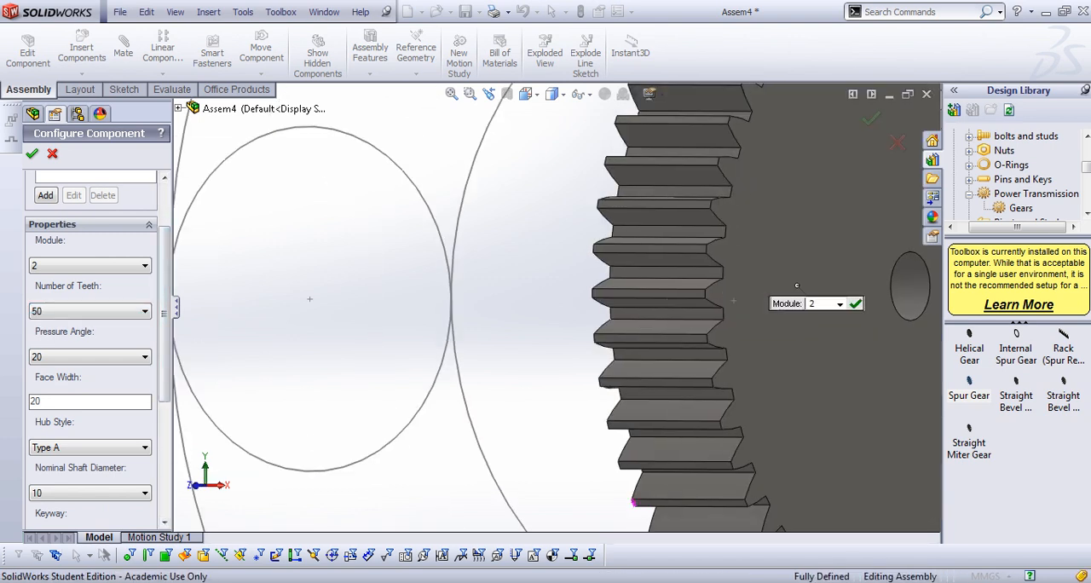
click(92, 357)
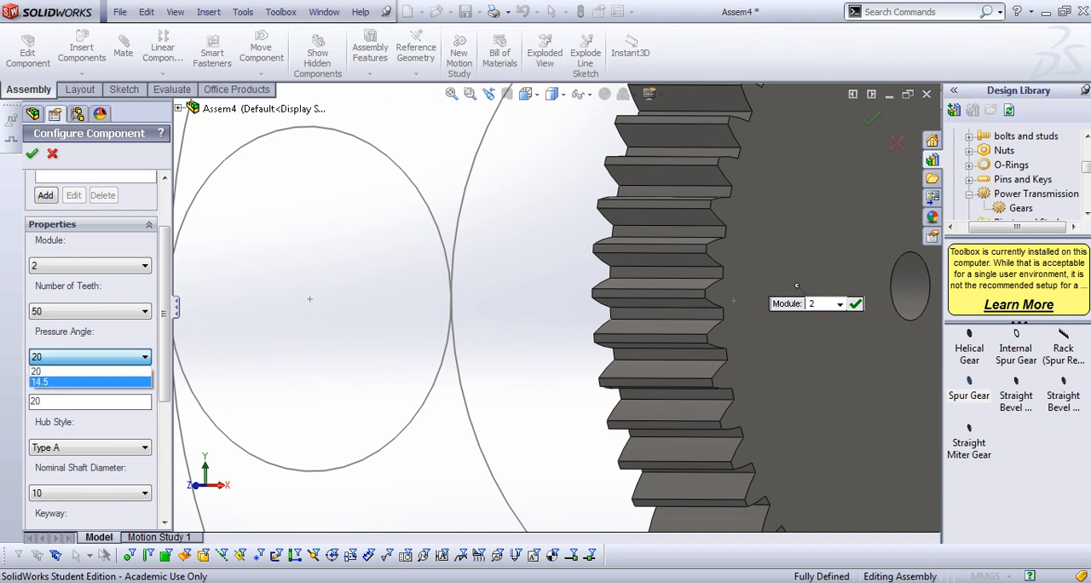
click(73, 383)
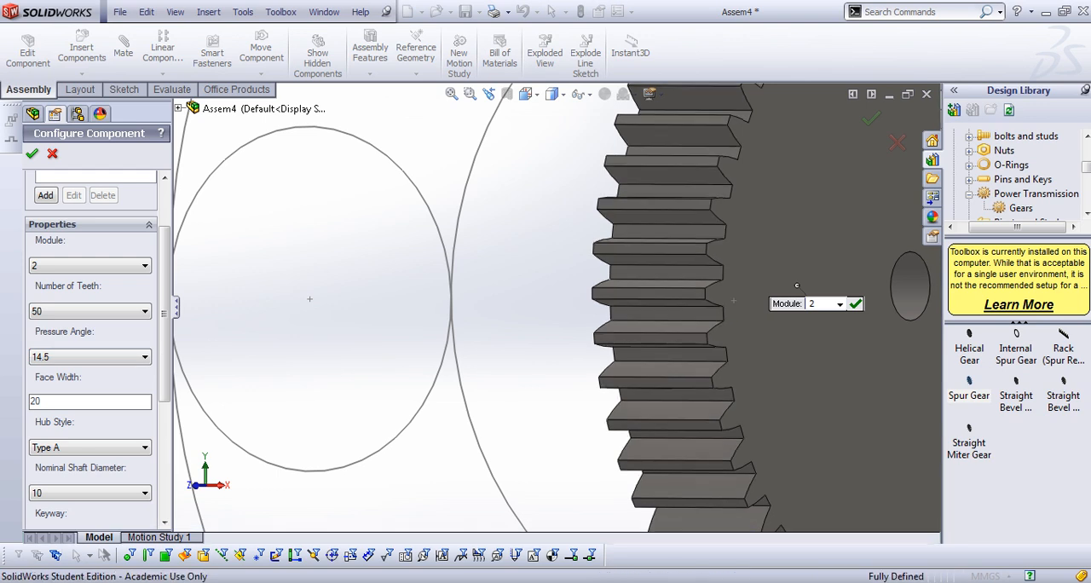
click(92, 357)
click(73, 370)
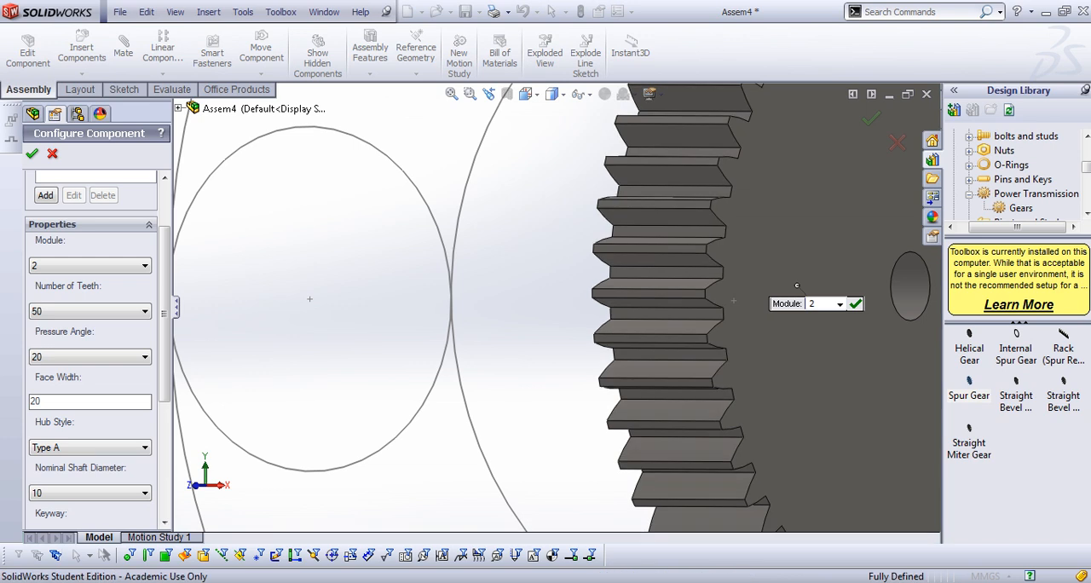
Try hub style Type B on the spur gear and change the hub style to Type C
scroll(89, 375, down, 3)
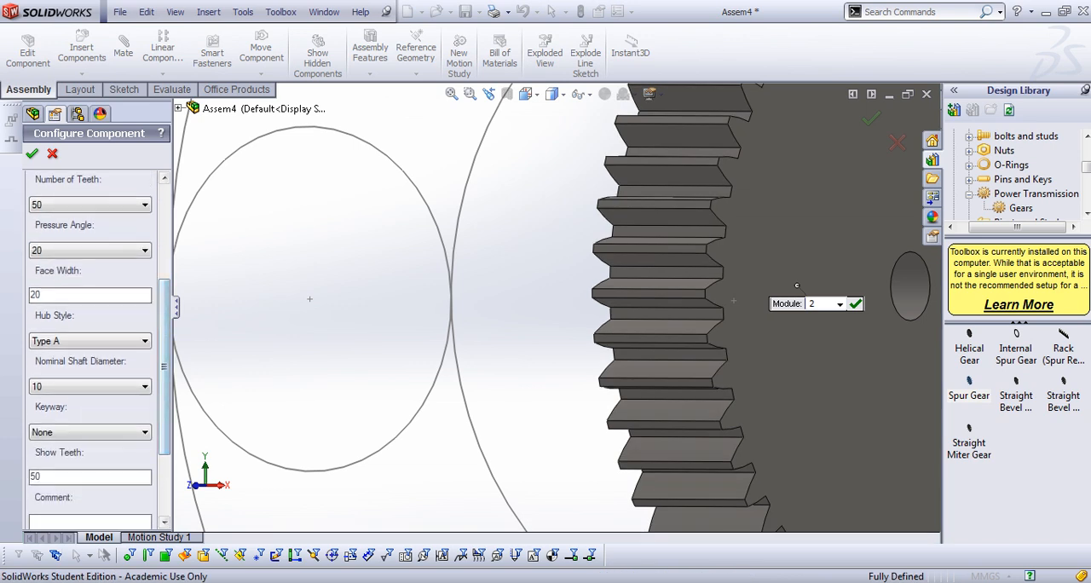
scroll(557, 307, up, 3)
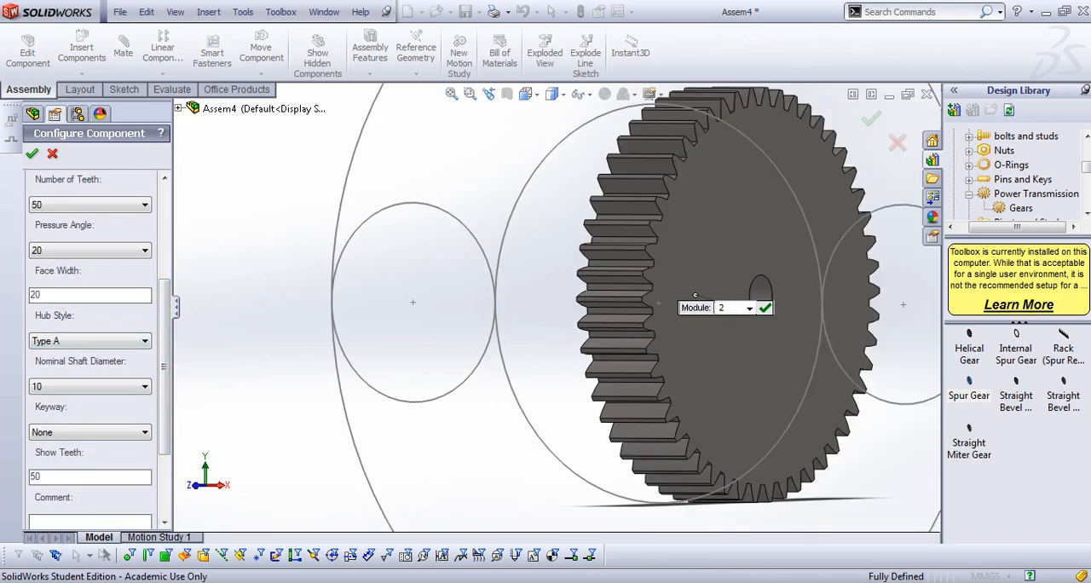
click(89, 341)
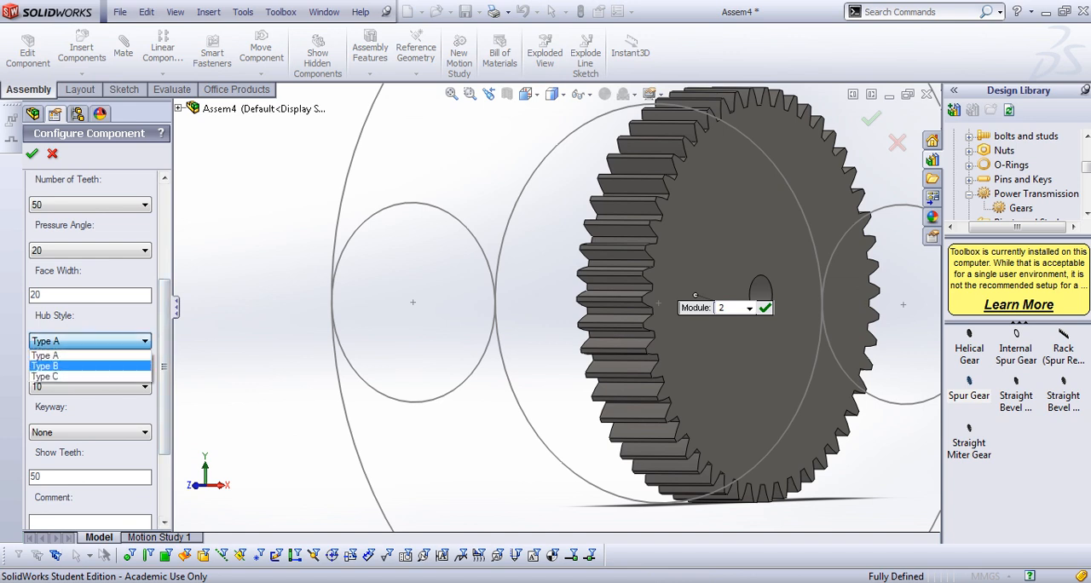
click(51, 358)
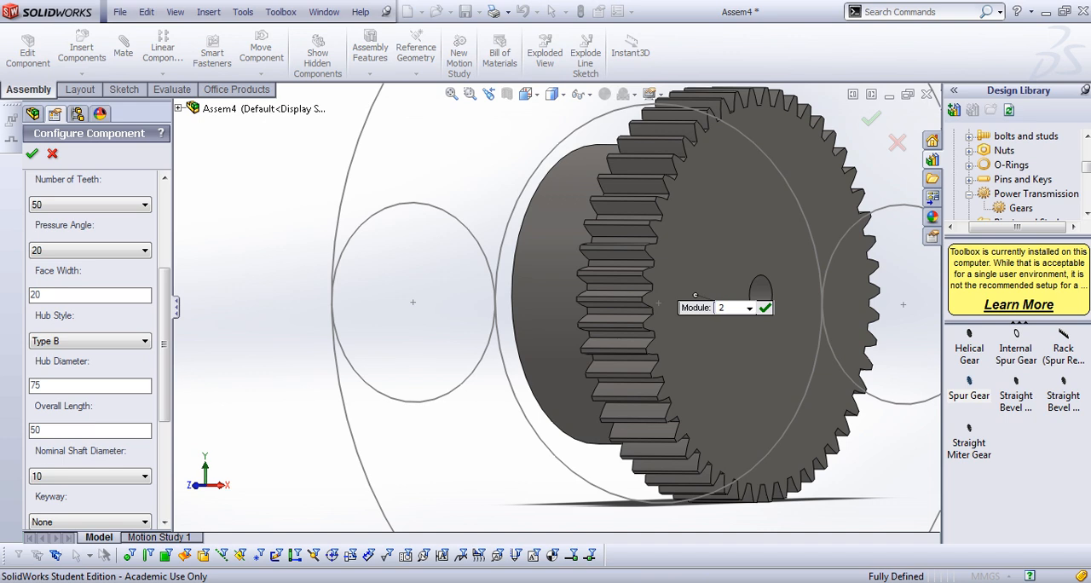
click(90, 340)
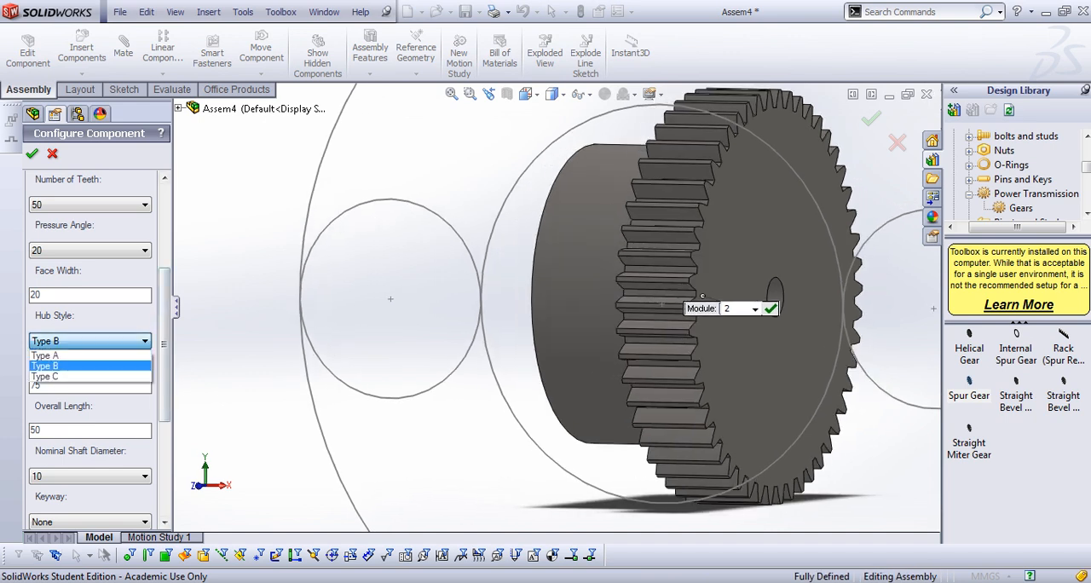
click(90, 376)
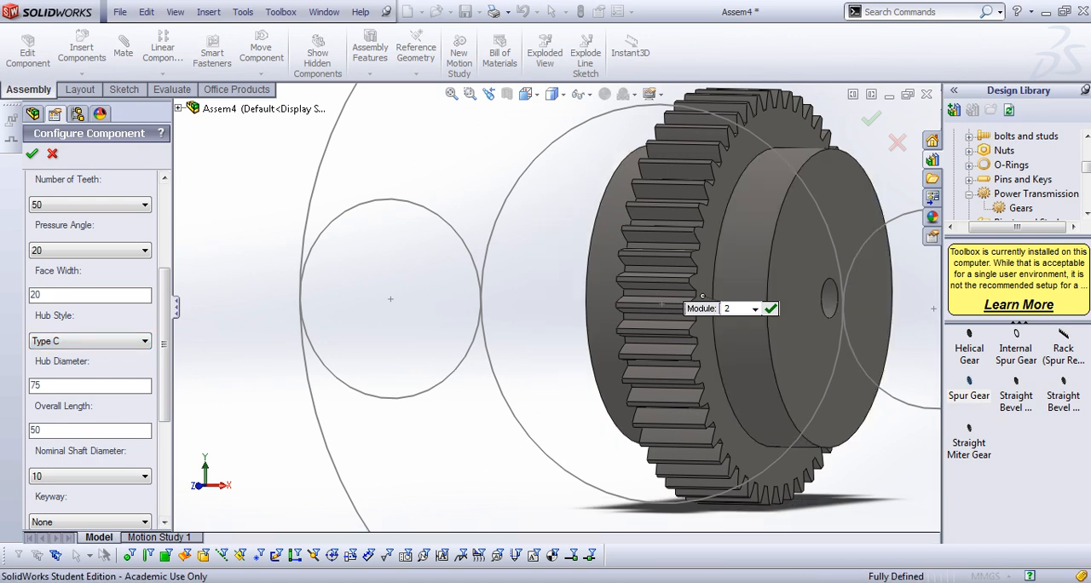
Set the spur gear's hub style to Type B and its hub diameter to 50
click(89, 341)
click(89, 364)
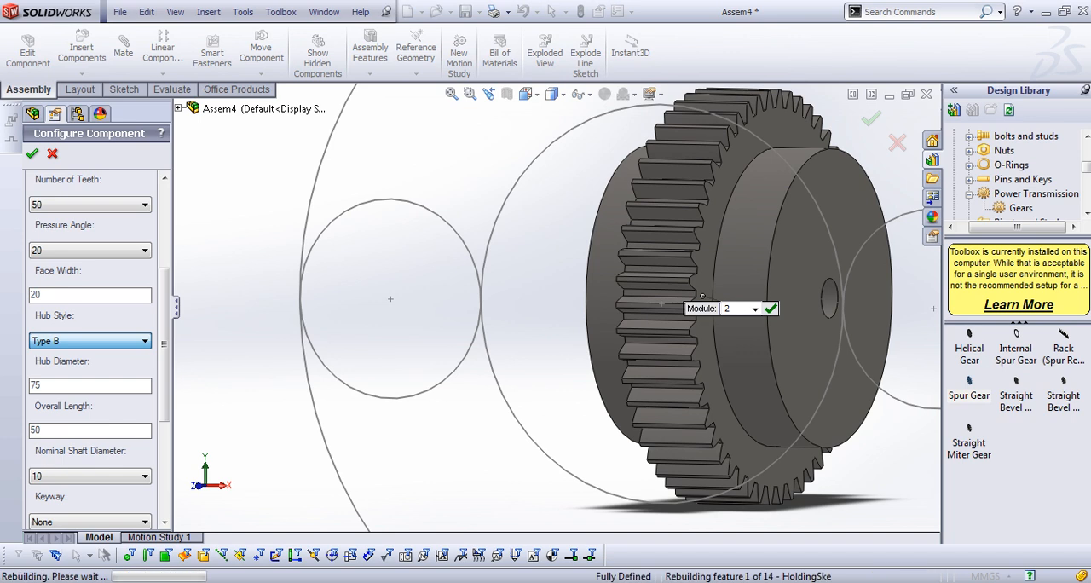
double_click(46, 386)
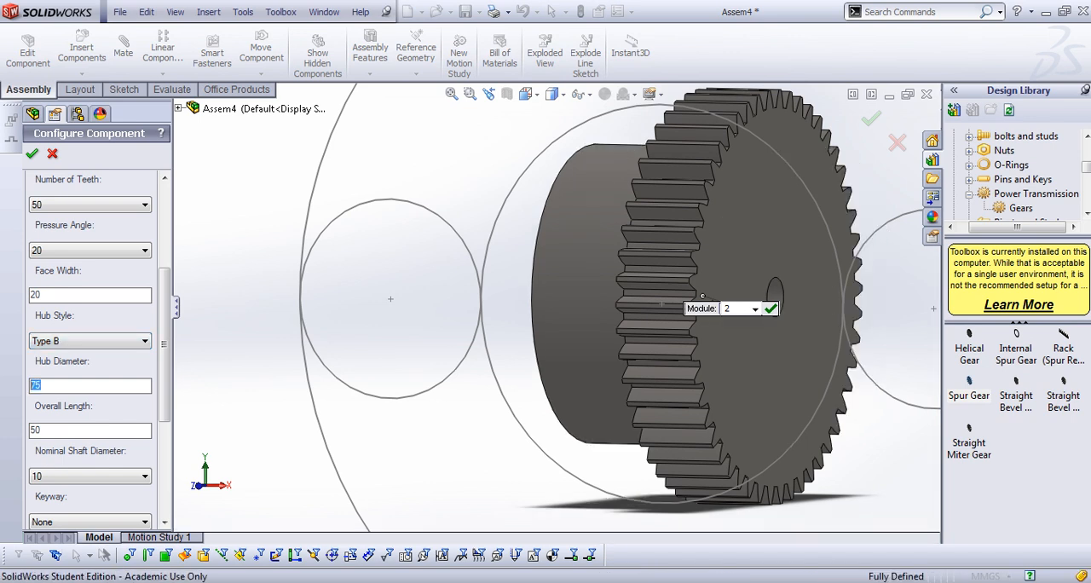
text(50)
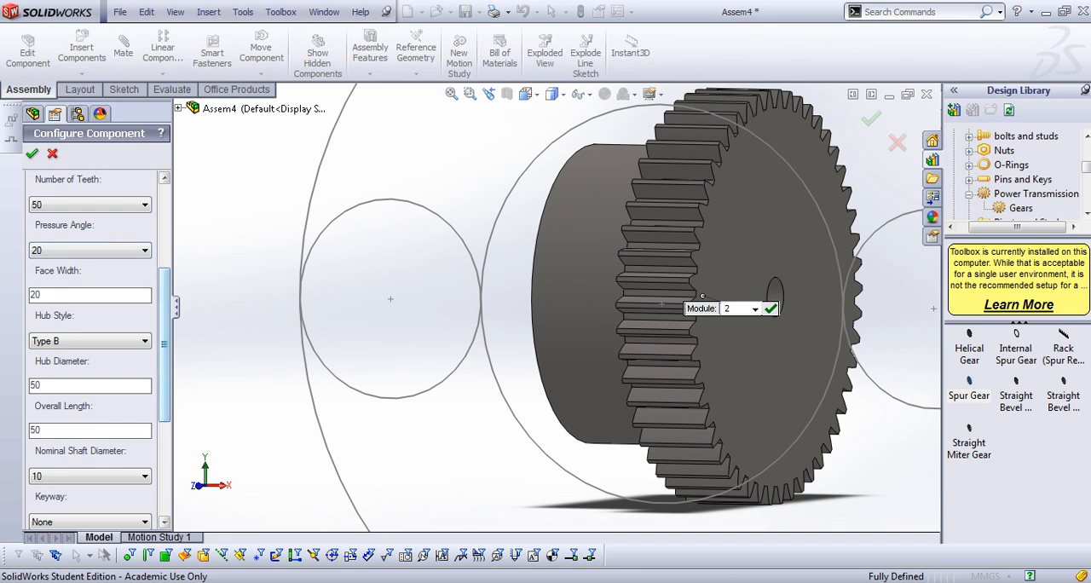
Leave the spur gear's keyway at None, accept the configuration and end the insertion without placing another copy
drag(164, 344, 164, 376)
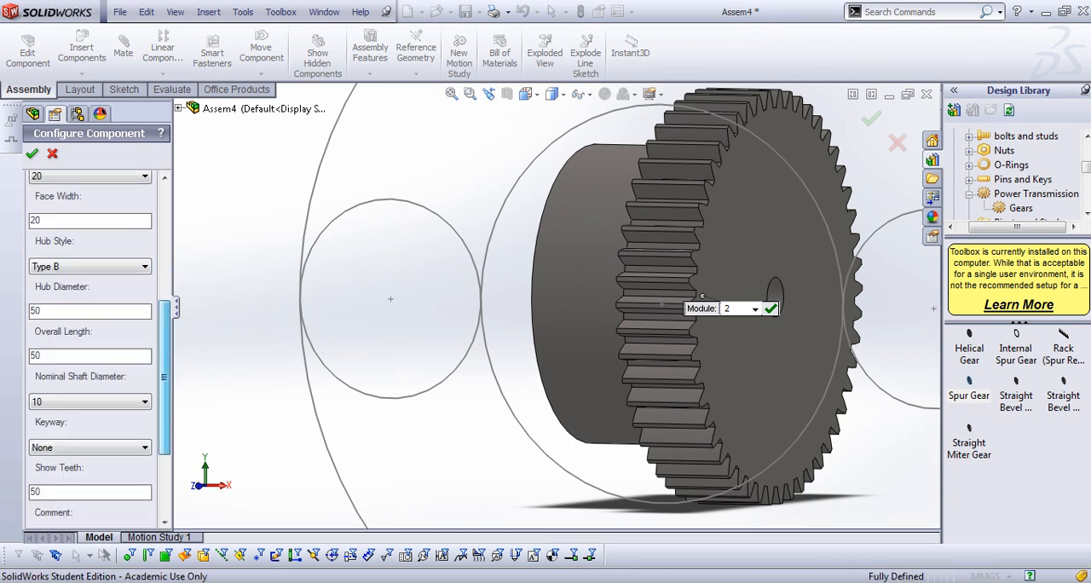
middle_drag(409, 324, 567, 327)
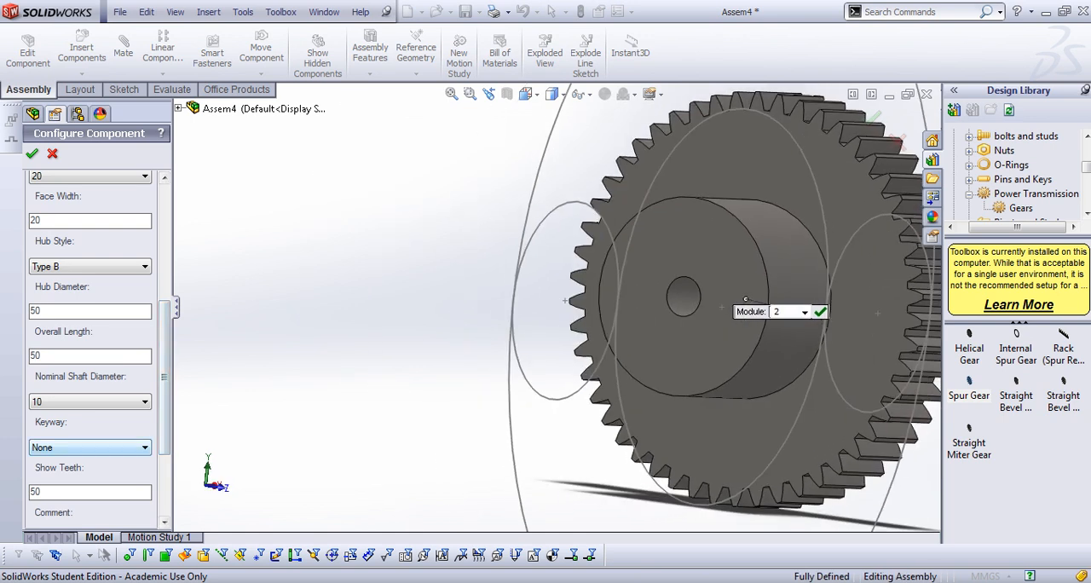
drag(164, 376, 164, 408)
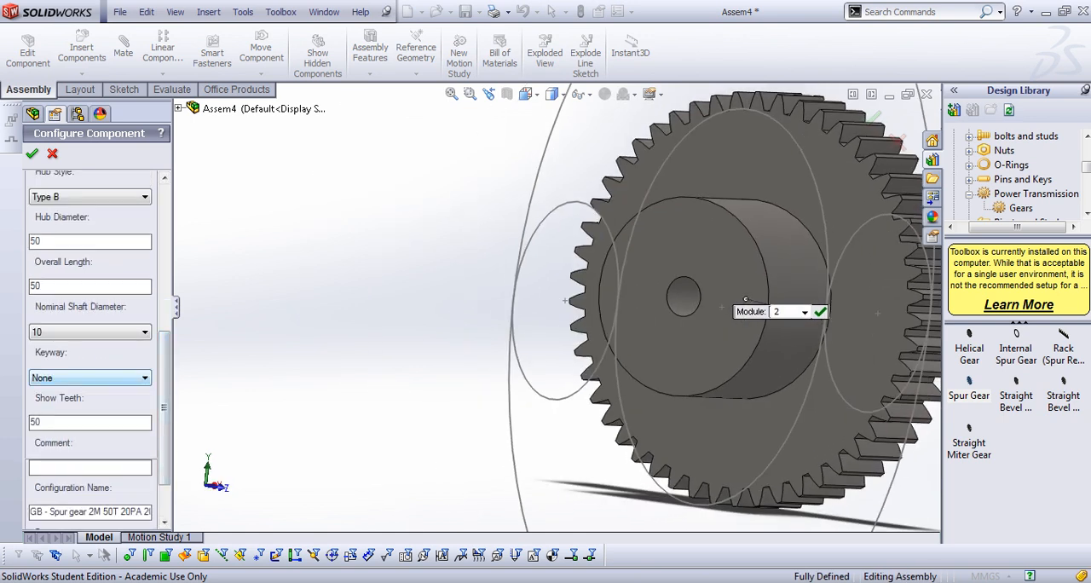
click(90, 375)
click(85, 392)
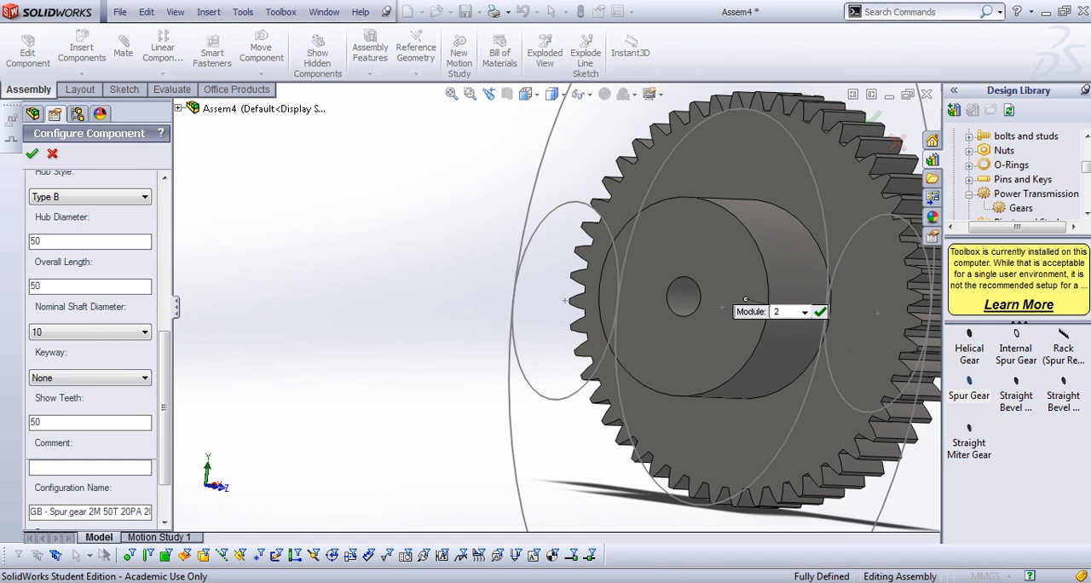
click(33, 153)
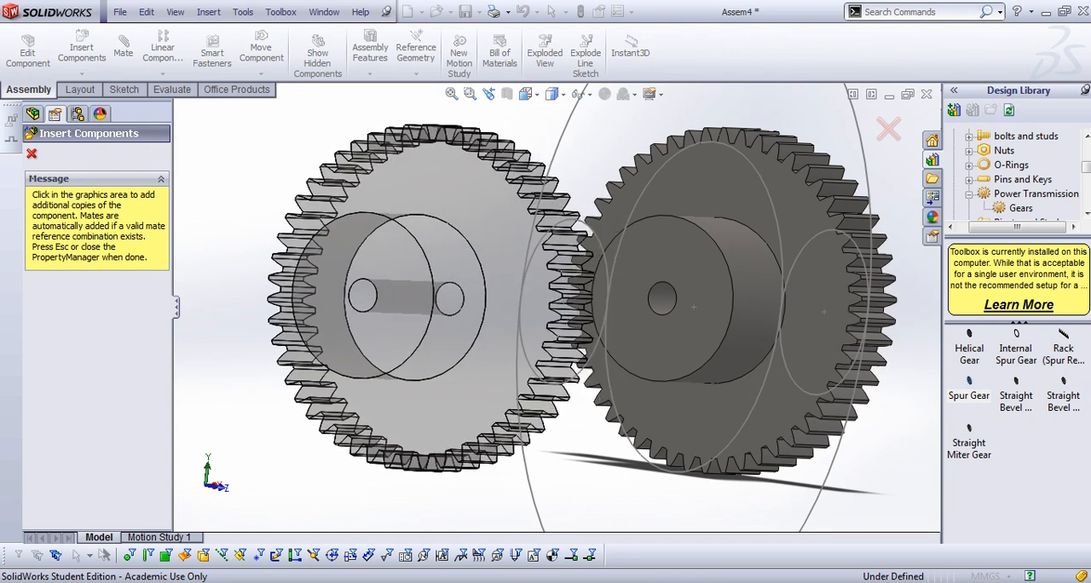
key(Escape)
Float the fixed 50-tooth spur gear so it can be moved and mated
scroll(630, 298, up, 3)
middle_drag(852, 317, 713, 323)
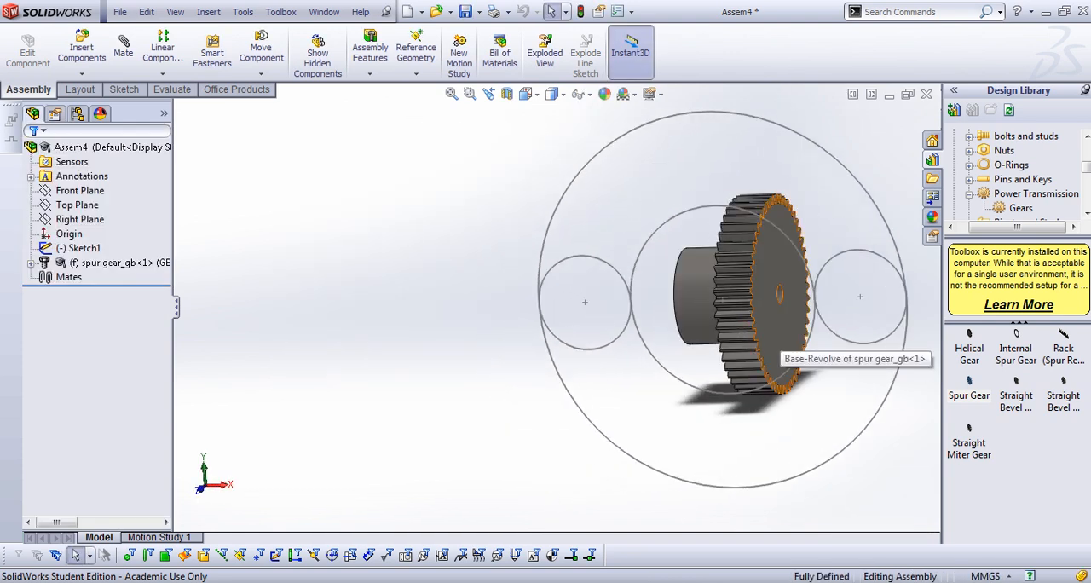
right_click(708, 294)
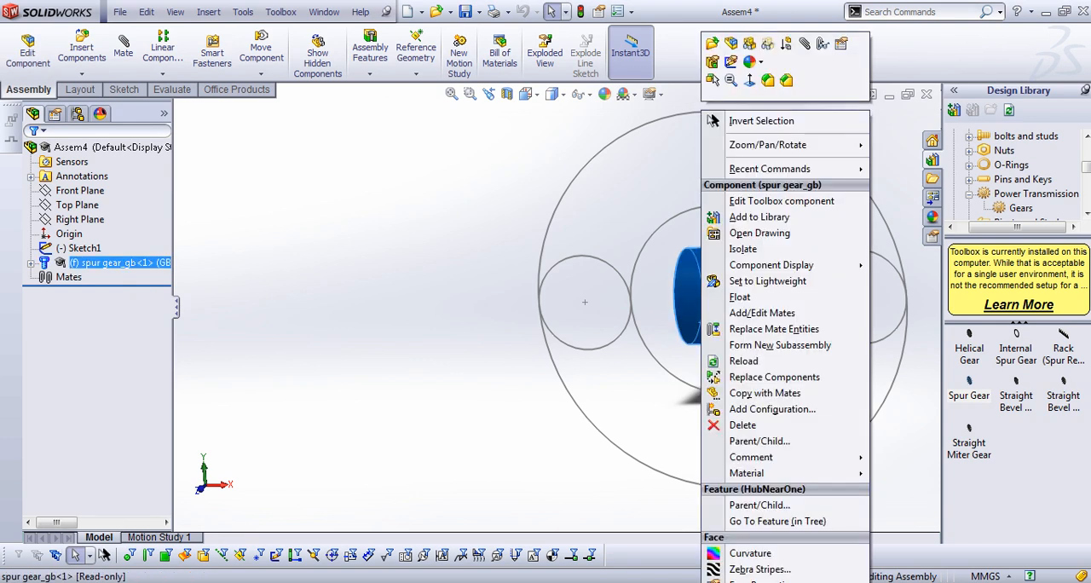
click(738, 297)
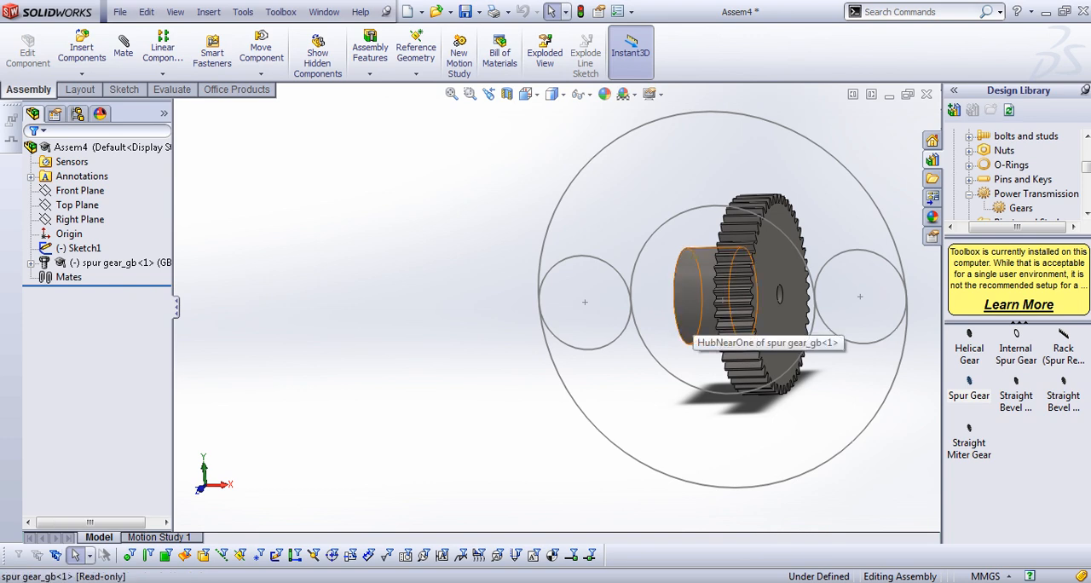
Mate the gear's cylindrical hub face concentric with the middle sketch circle, with the mate alignment flipped
click(692, 324)
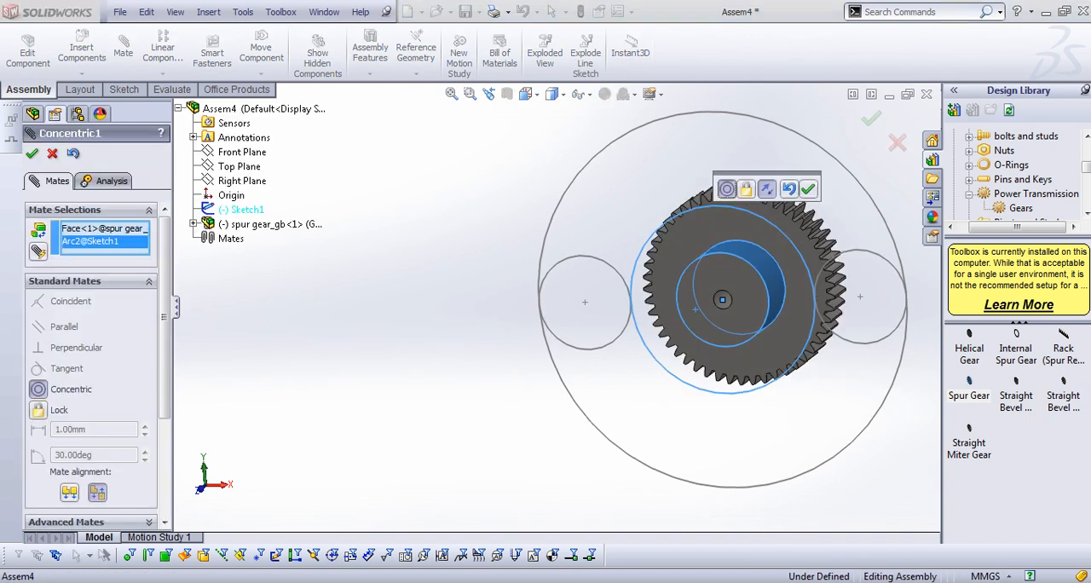
click(766, 188)
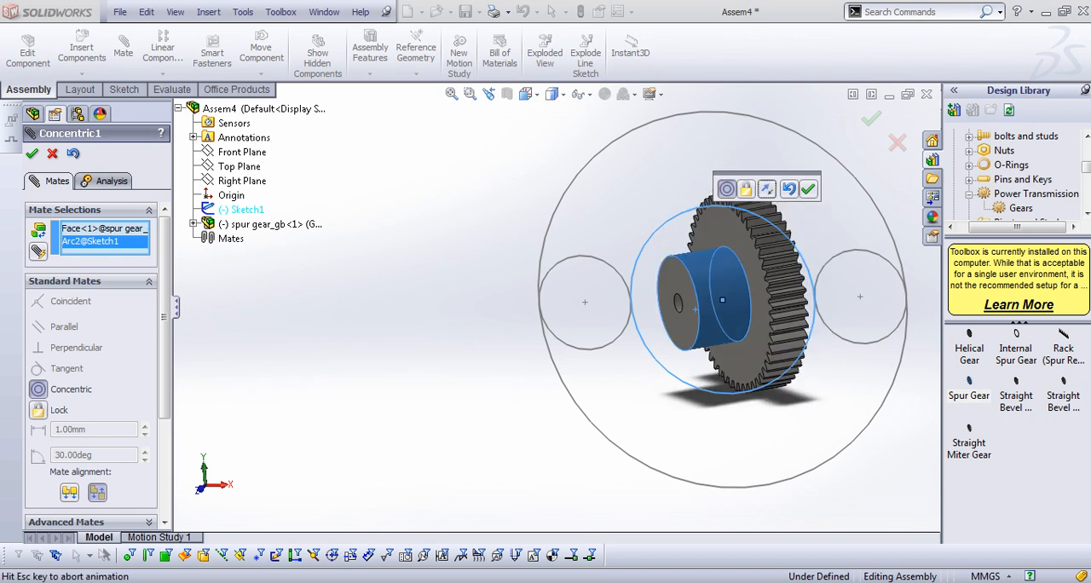
click(807, 188)
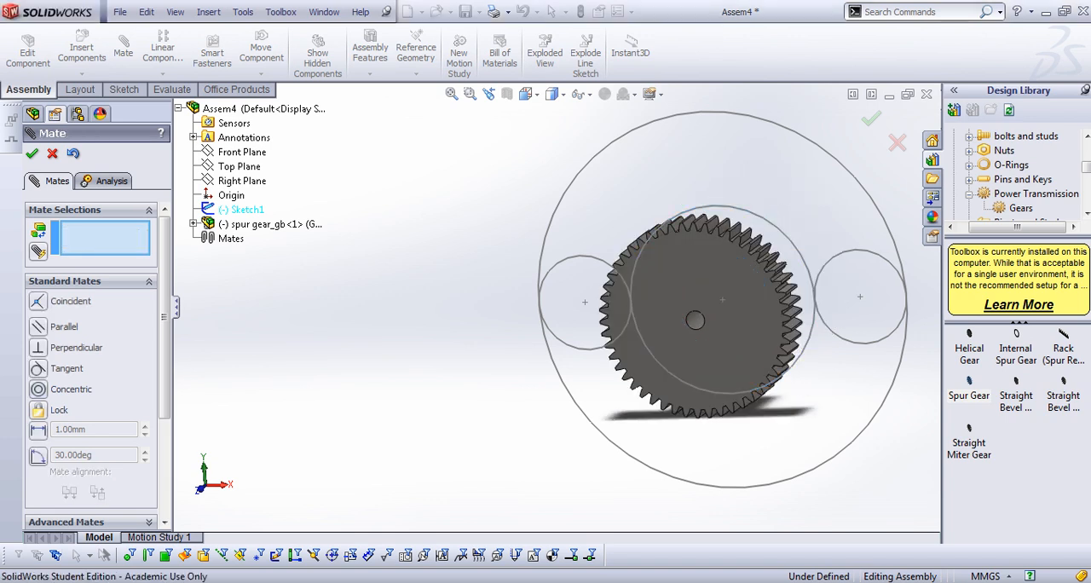
Mate the gear's flat face without the hub coincident with the Front Plane and finish mating
click(700, 341)
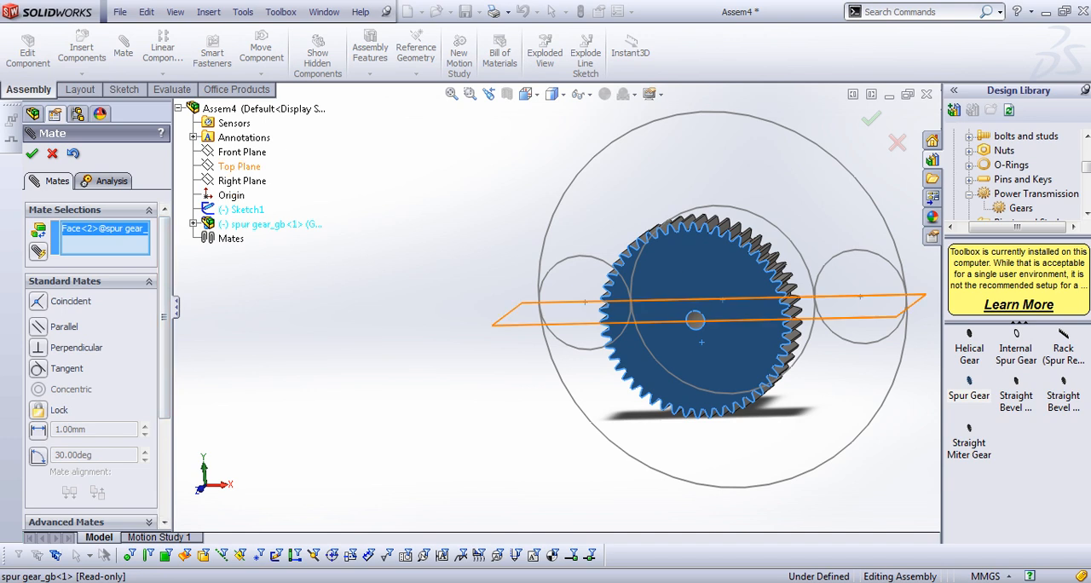
click(241, 152)
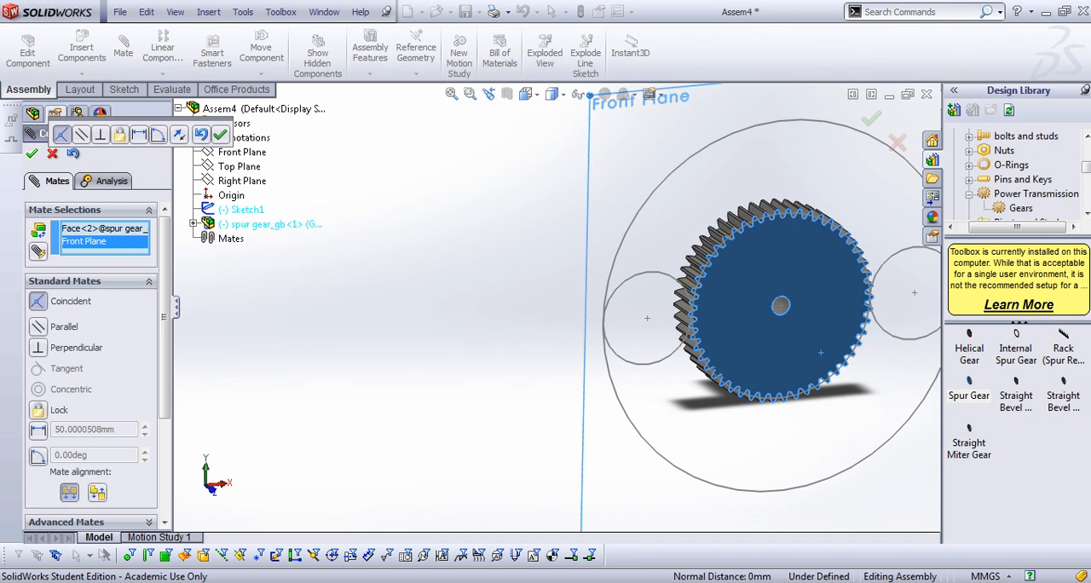
click(33, 153)
scroll(557, 308, up, 2)
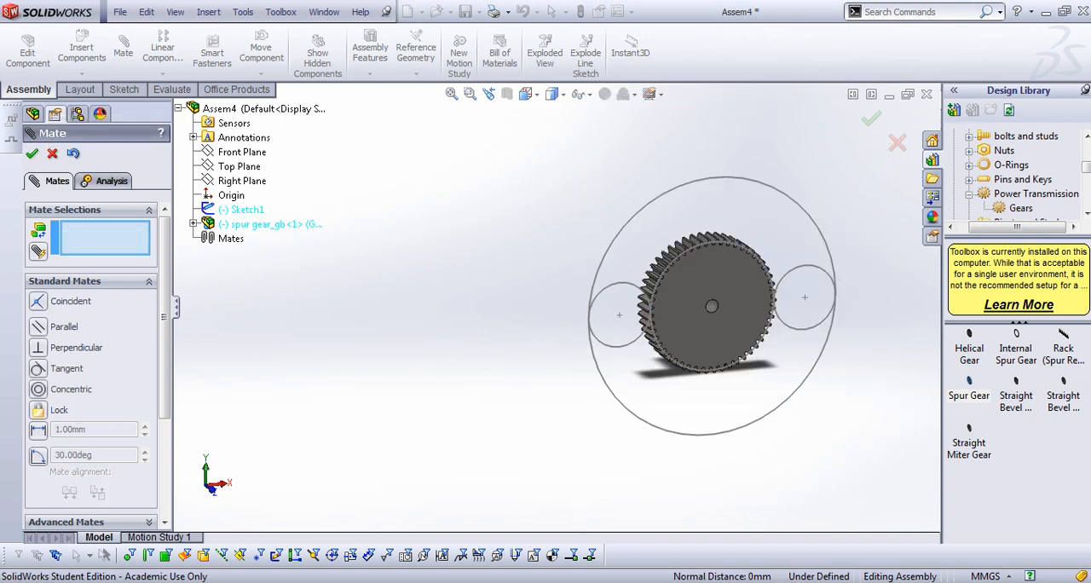
click(32, 153)
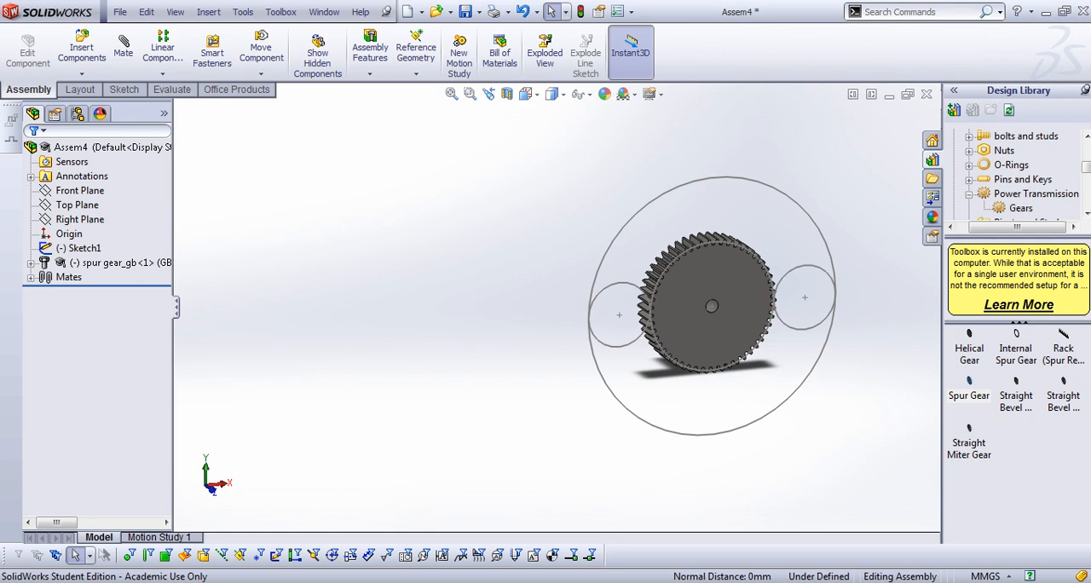
Insert a second Spur Gear from the Design Library beside the sketch and set its number of teeth to 25
drag(968, 388, 457, 315)
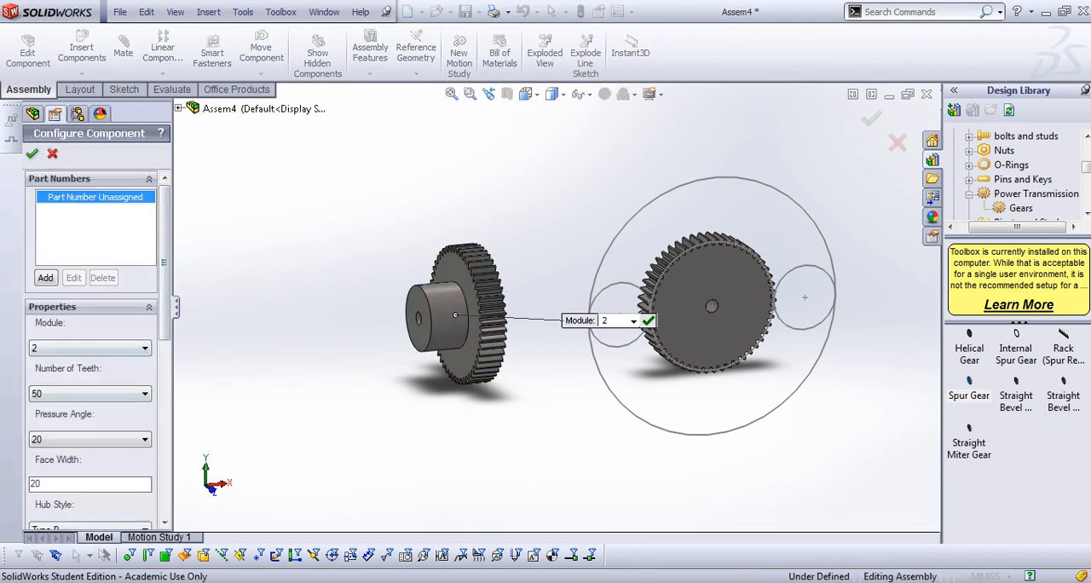
click(144, 392)
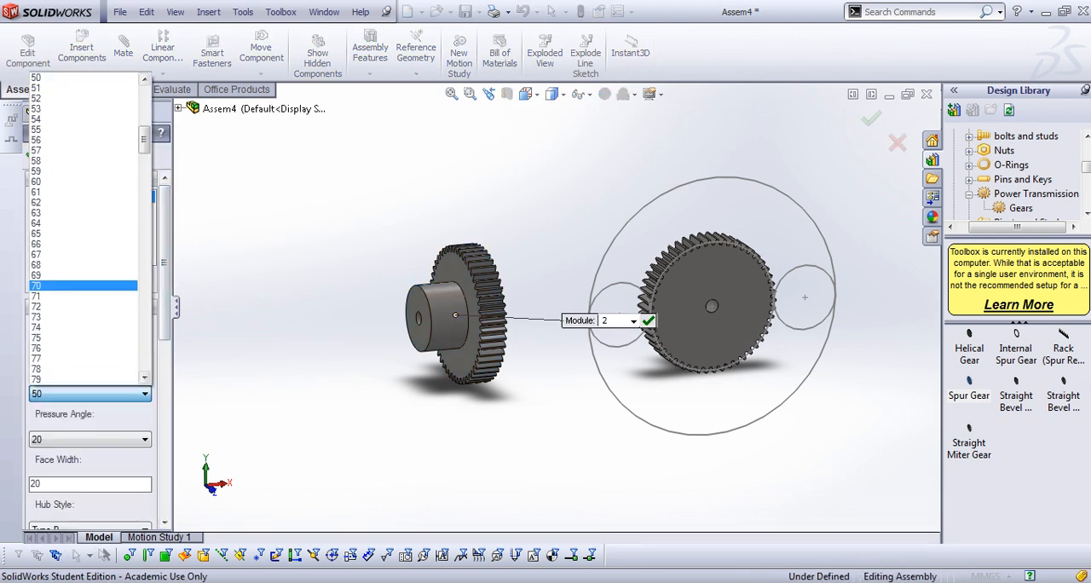
scroll(85, 230, up, 9)
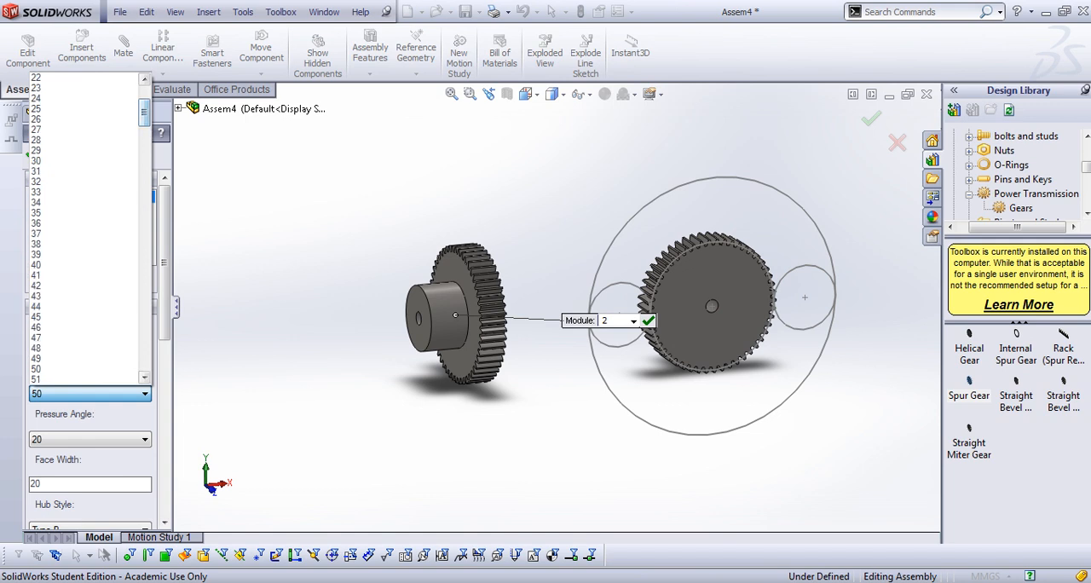
click(51, 108)
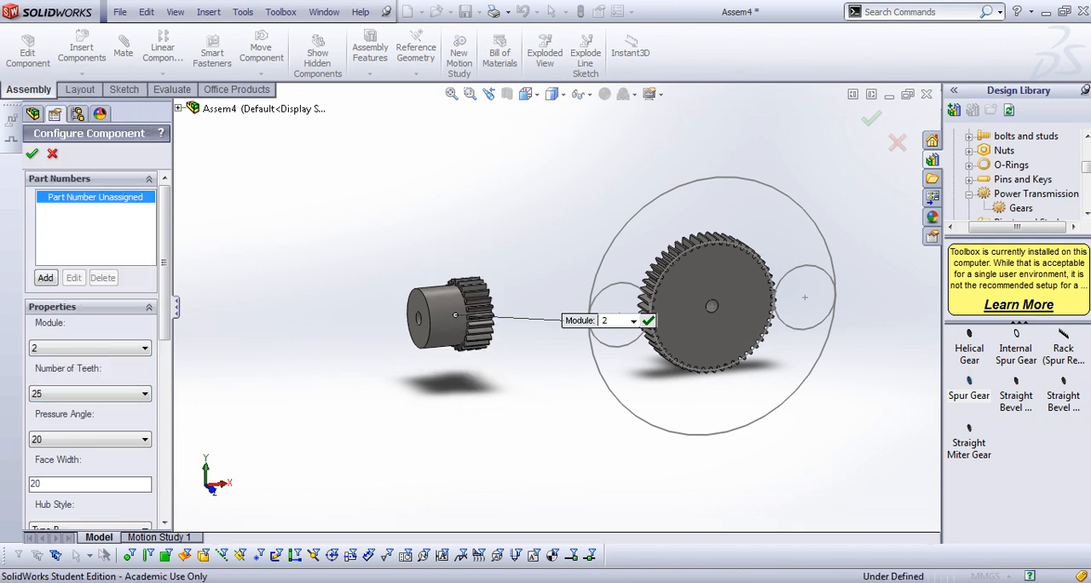
Change the 25-tooth gear's hub style to Type A and accept the configuration
drag(164, 263, 164, 329)
click(144, 377)
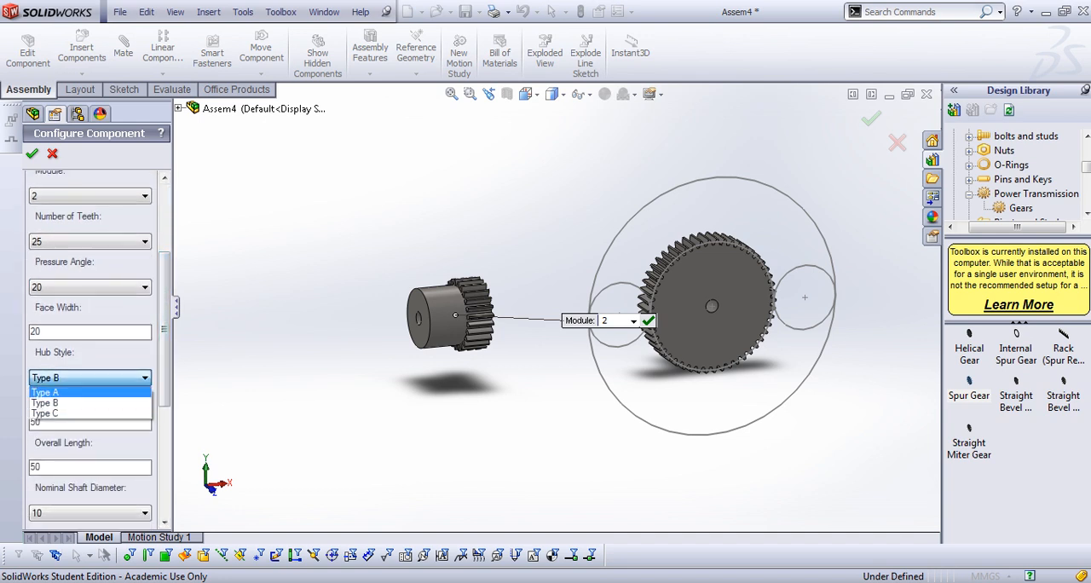
click(44, 392)
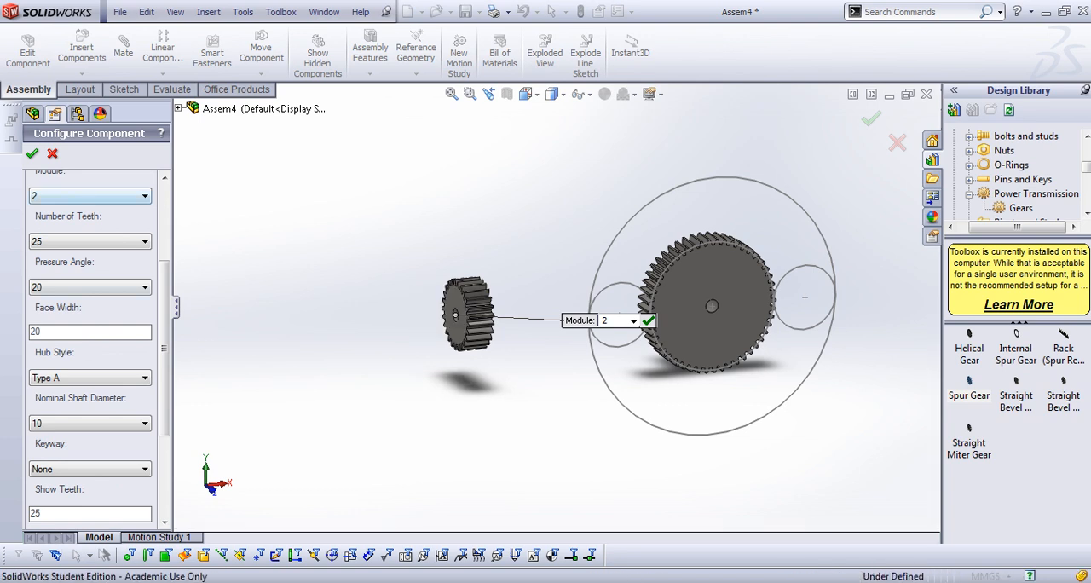
click(32, 154)
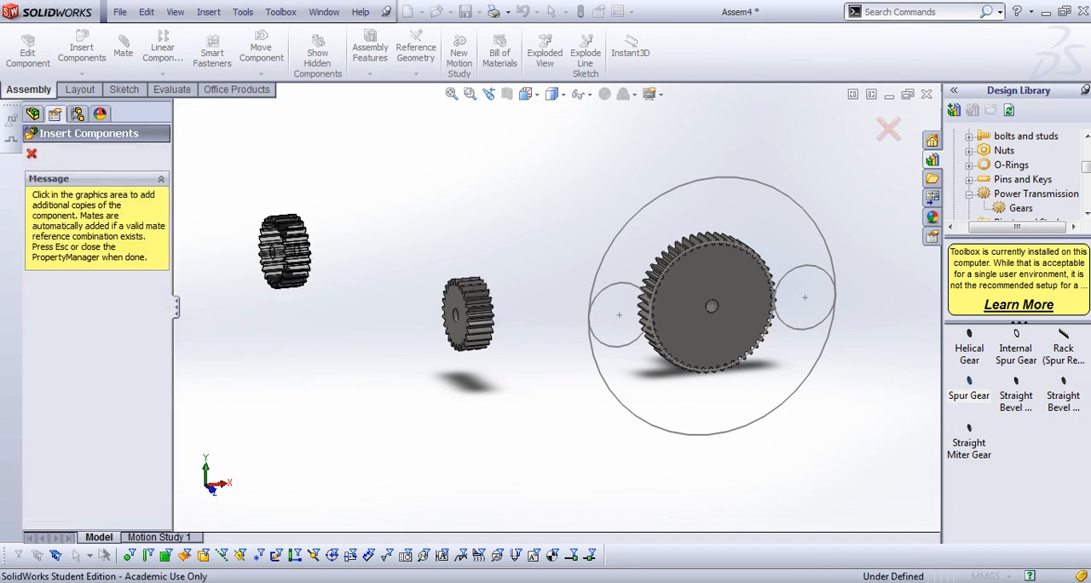
Place two more copies of the 25-tooth gear near the first one and end the insertion
click(375, 279)
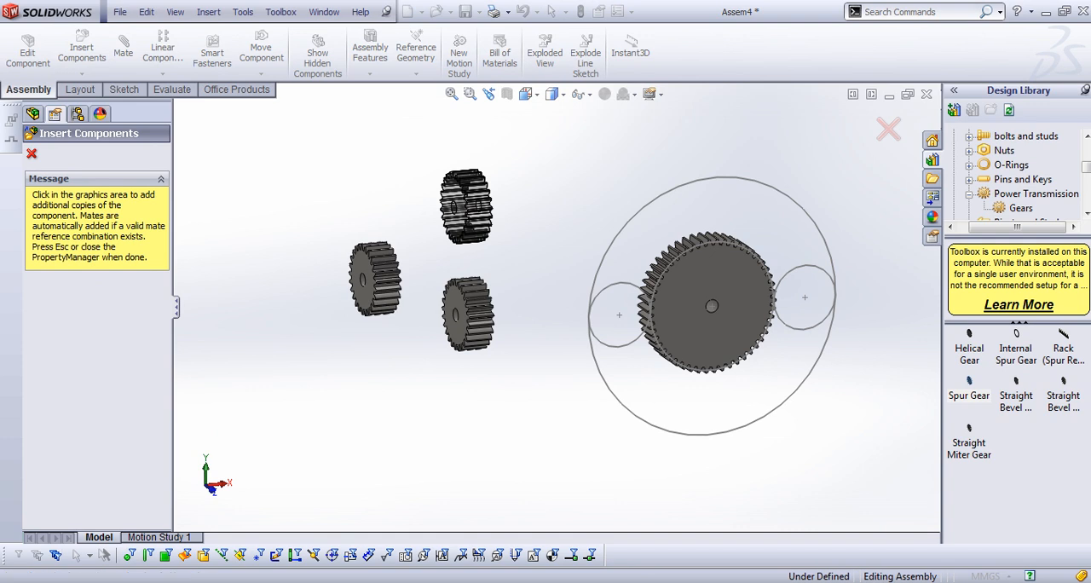
click(465, 207)
key(Escape)
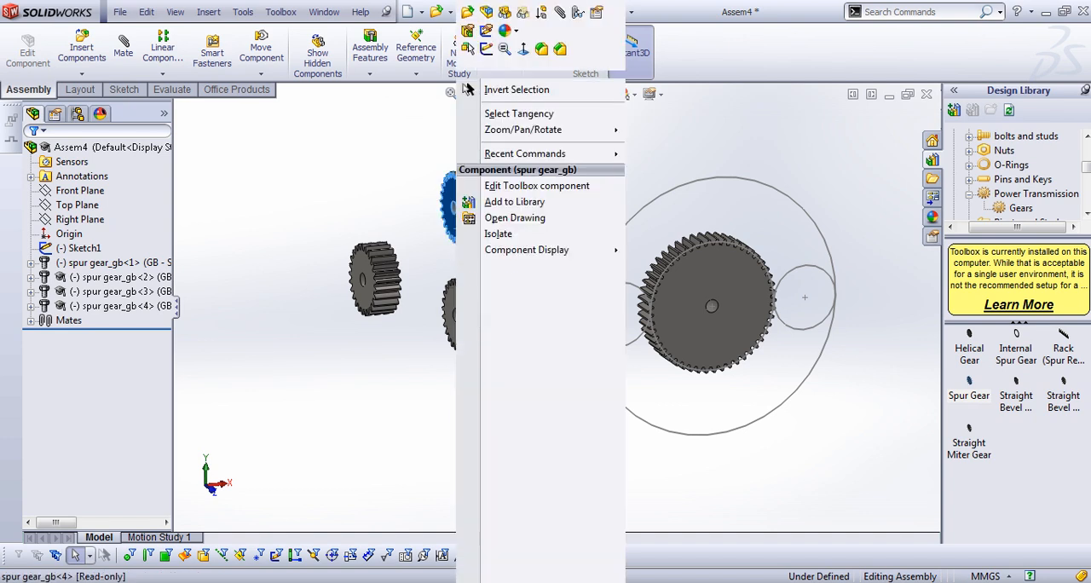
Edit the uppermost 25-tooth Toolbox gear, setting its hub style to Type B and its hub diameter to 10
right_click(461, 223)
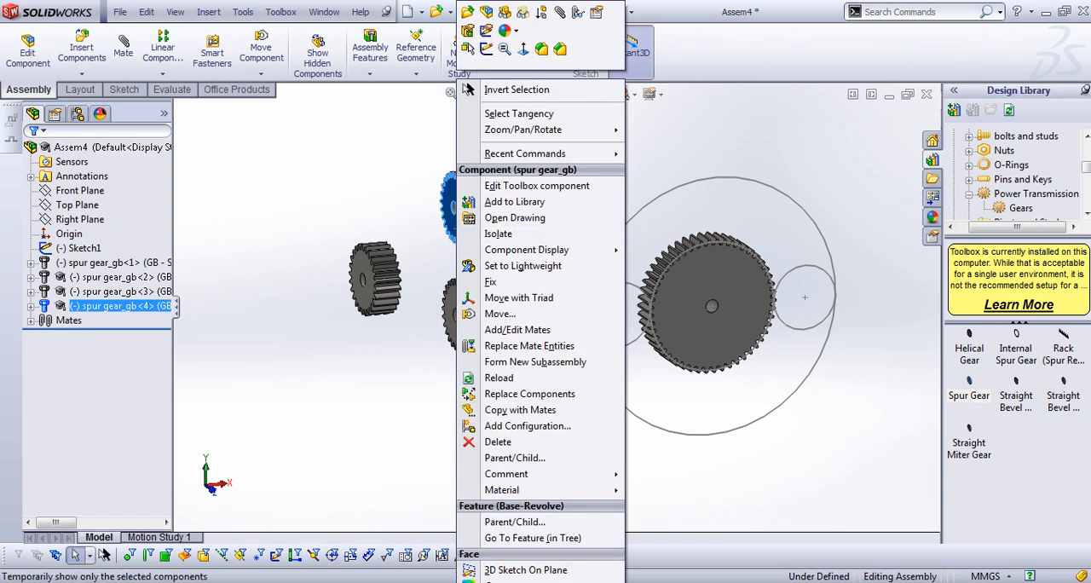
click(536, 185)
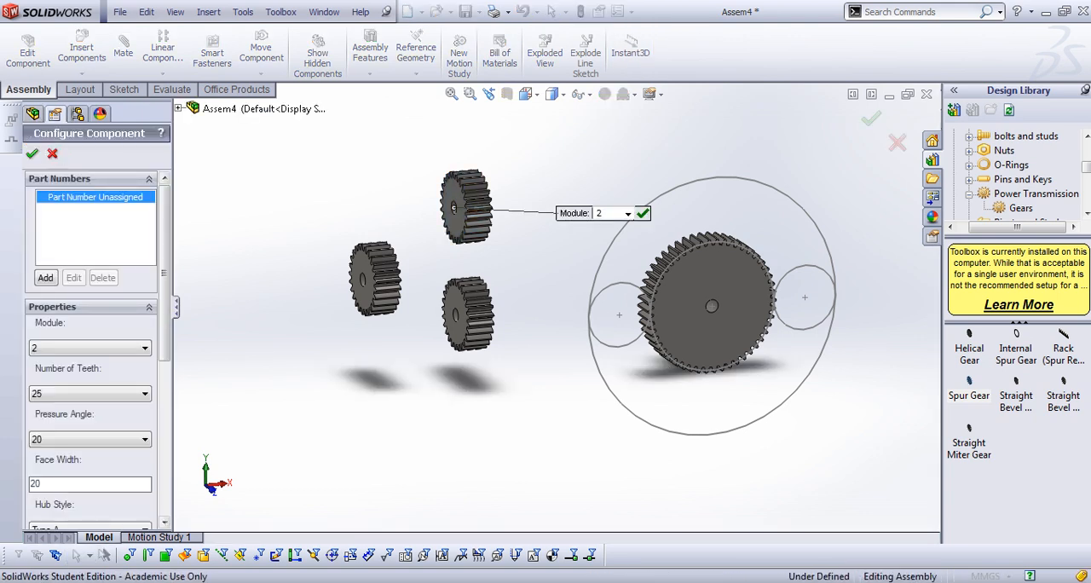
scroll(89, 349, down, 5)
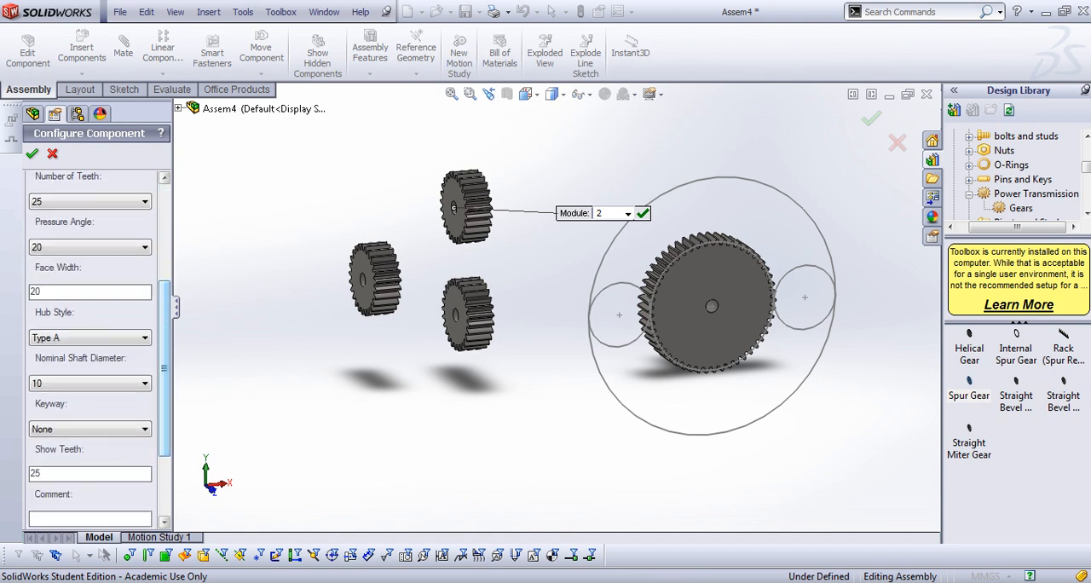
click(89, 338)
click(51, 358)
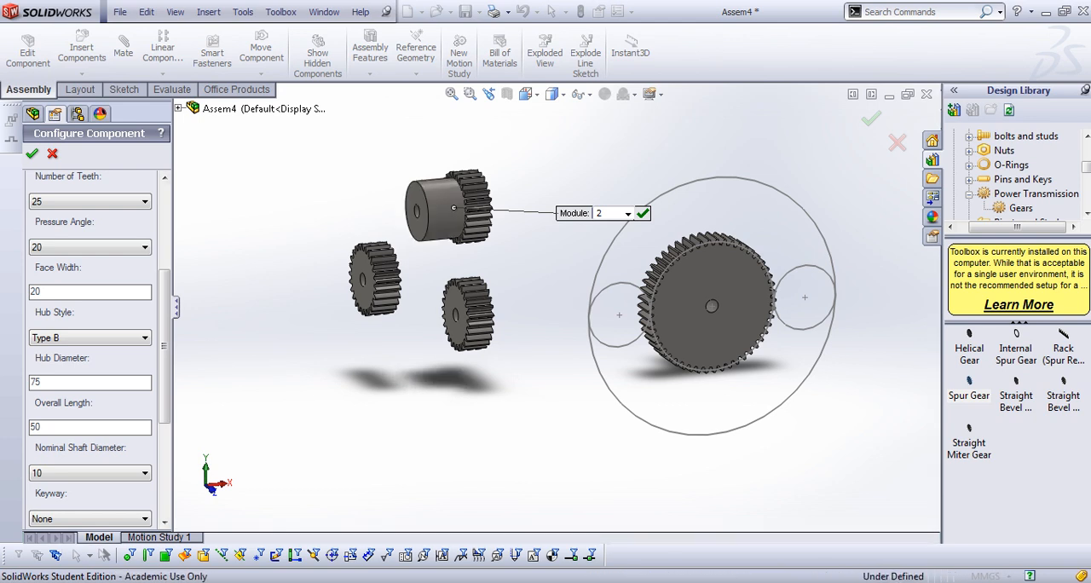
double_click(35, 383)
text(10)
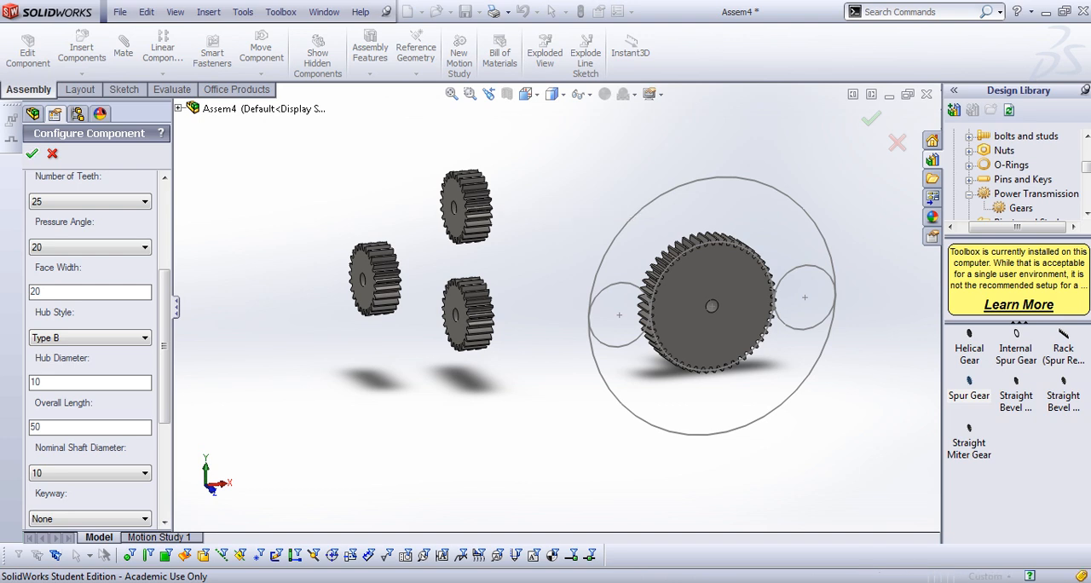
Edit the uppermost 25-tooth Toolbox gear again, setting its Type B hub diameter to 25, and accept the configuration
middle_drag(579, 223, 458, 240)
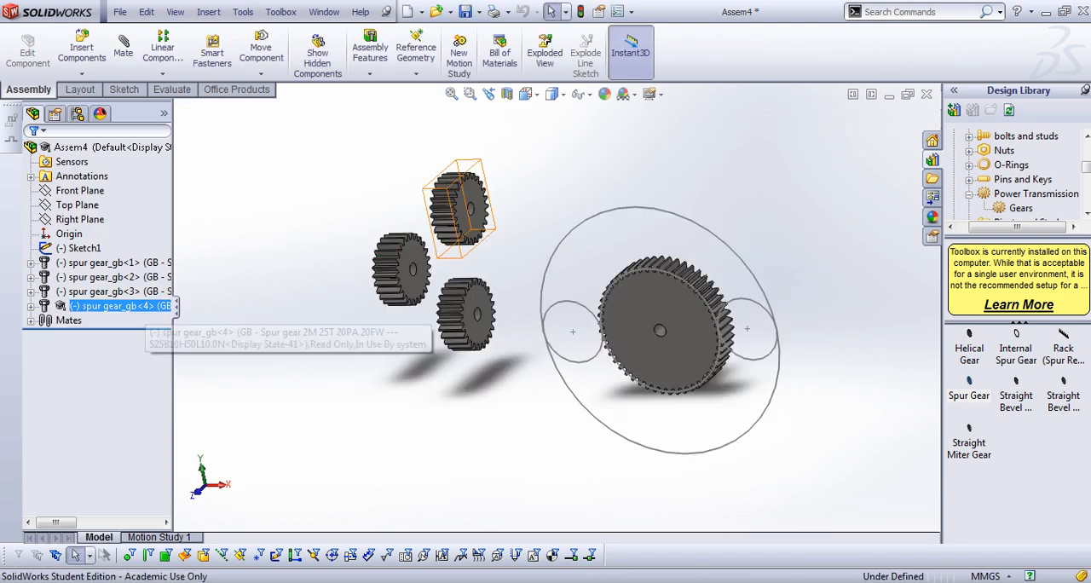
right_click(141, 306)
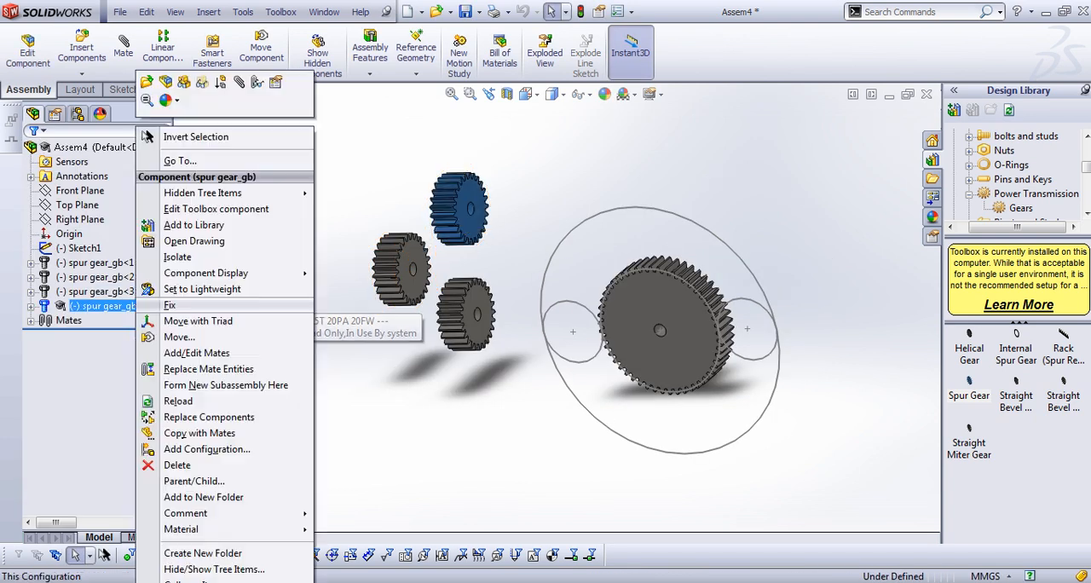
click(216, 209)
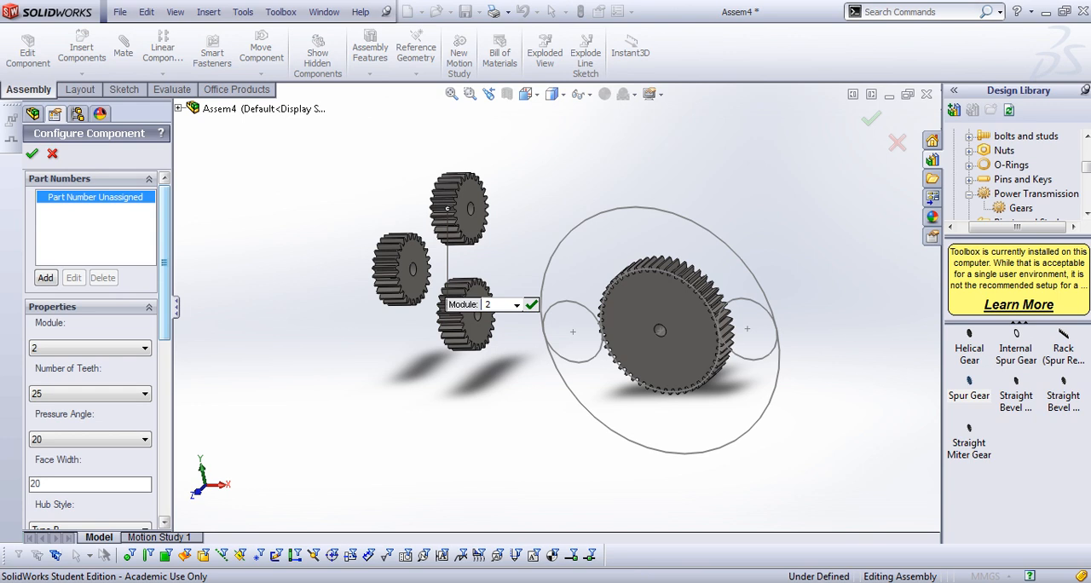
scroll(90, 375, down, 5)
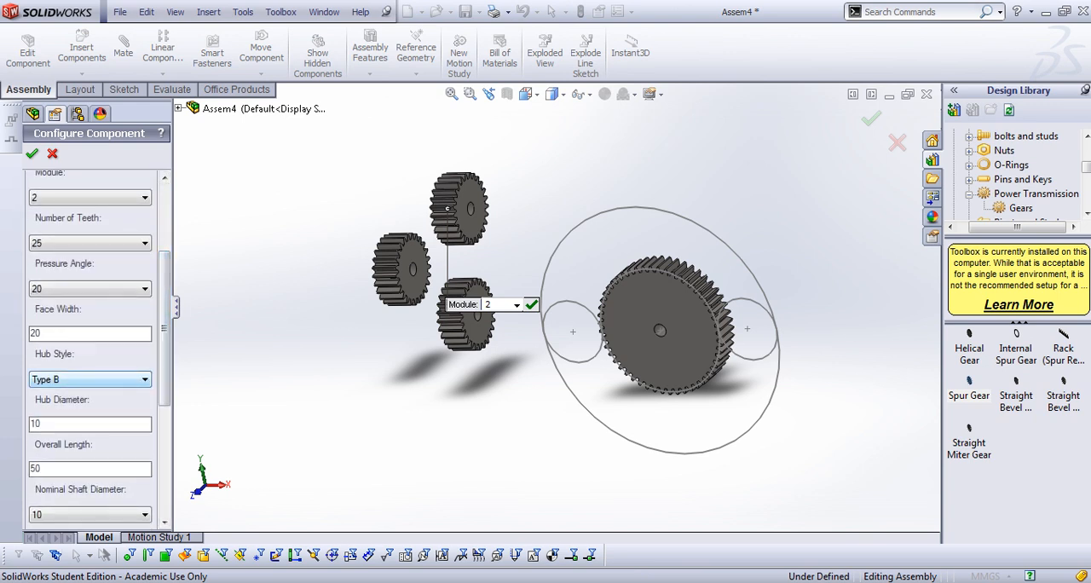
middle_drag(443, 366, 516, 369)
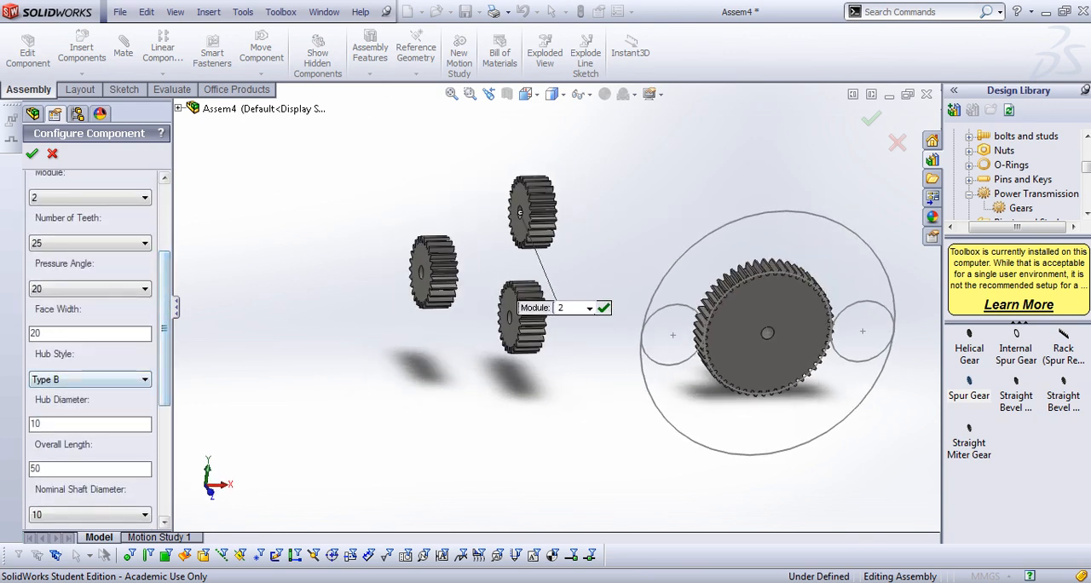
scroll(89, 350, down, 2)
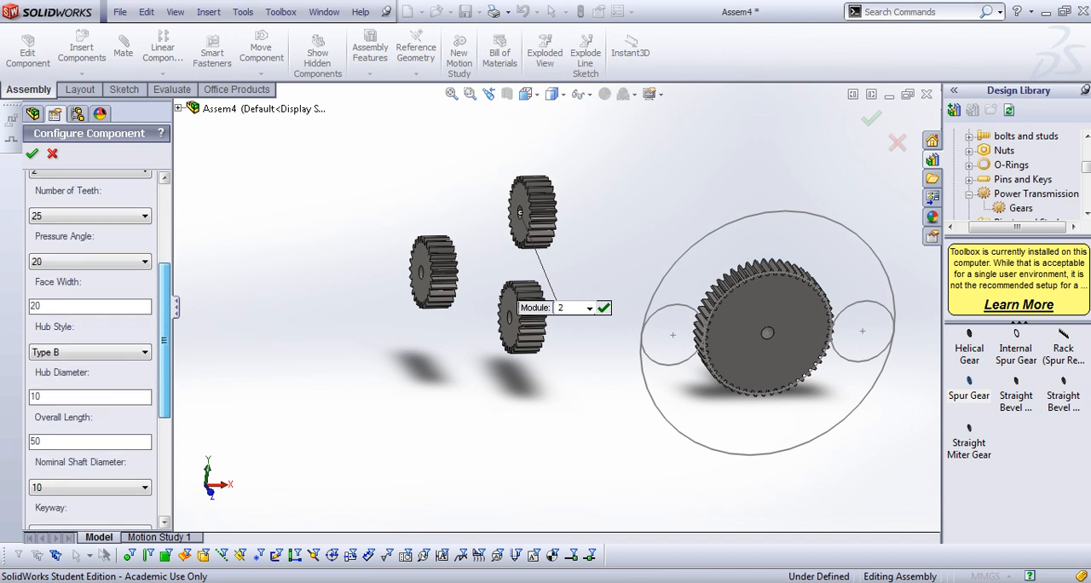
scroll(89, 349, up, 1)
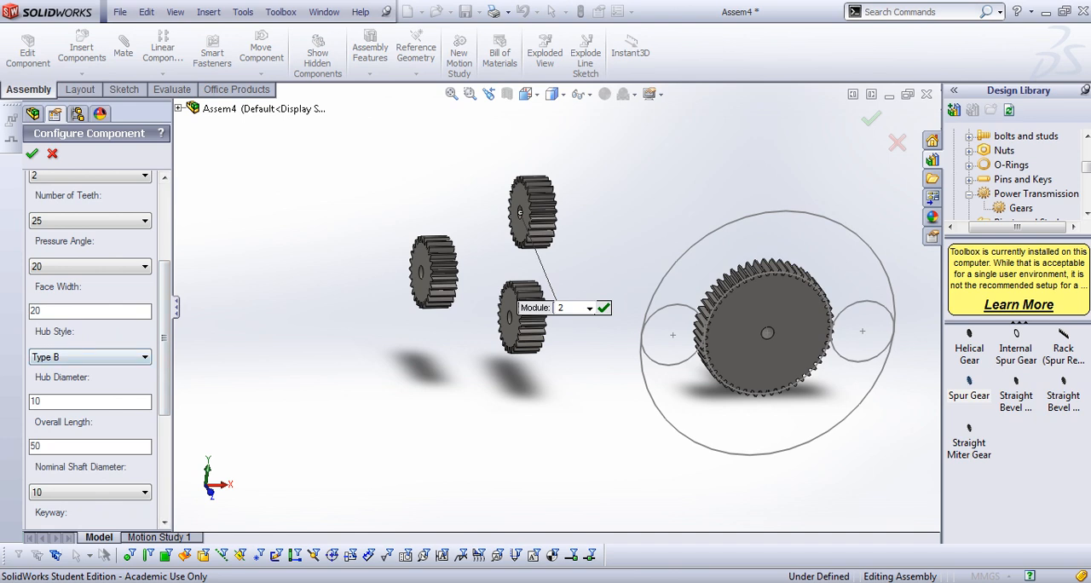
drag(41, 401, 30, 401)
scroll(522, 213, down, 5)
scroll(557, 308, up, 3)
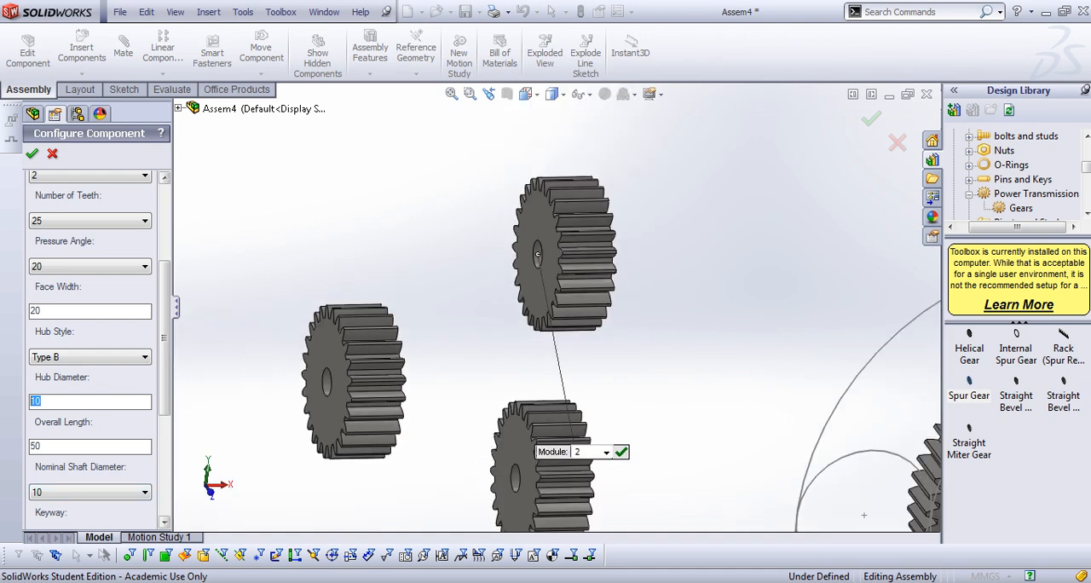
text(25)
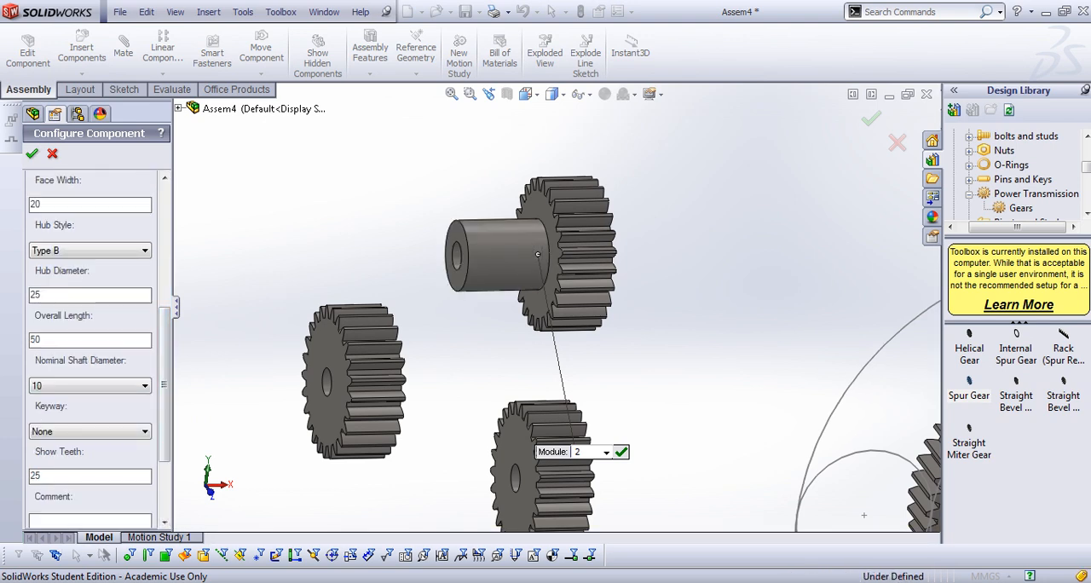
click(32, 153)
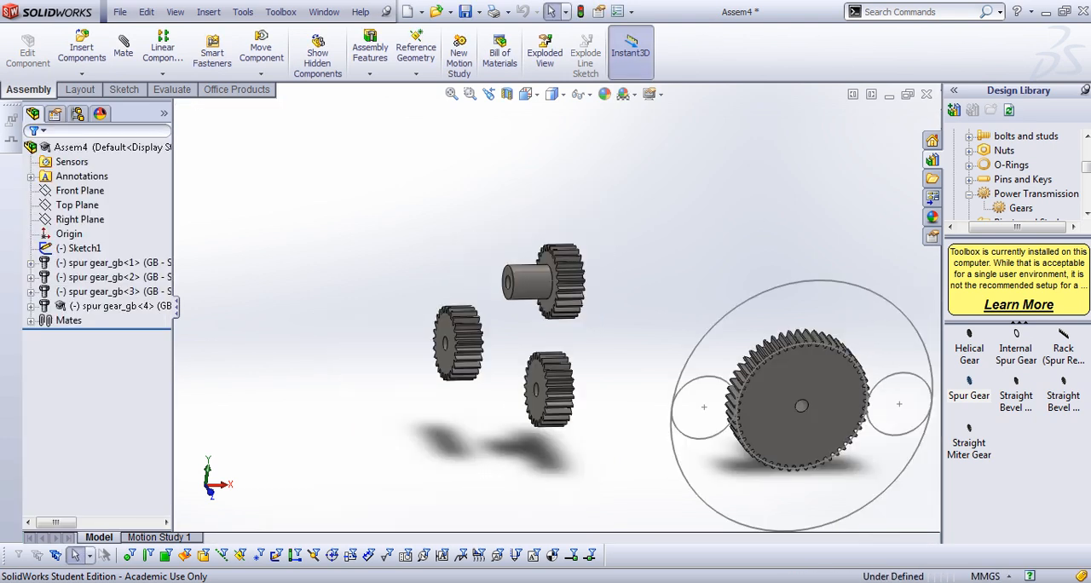
Mate the bore of the lower hubless 25-tooth gear concentric with the small layout circle left of the large gear
scroll(524, 414, down, 7)
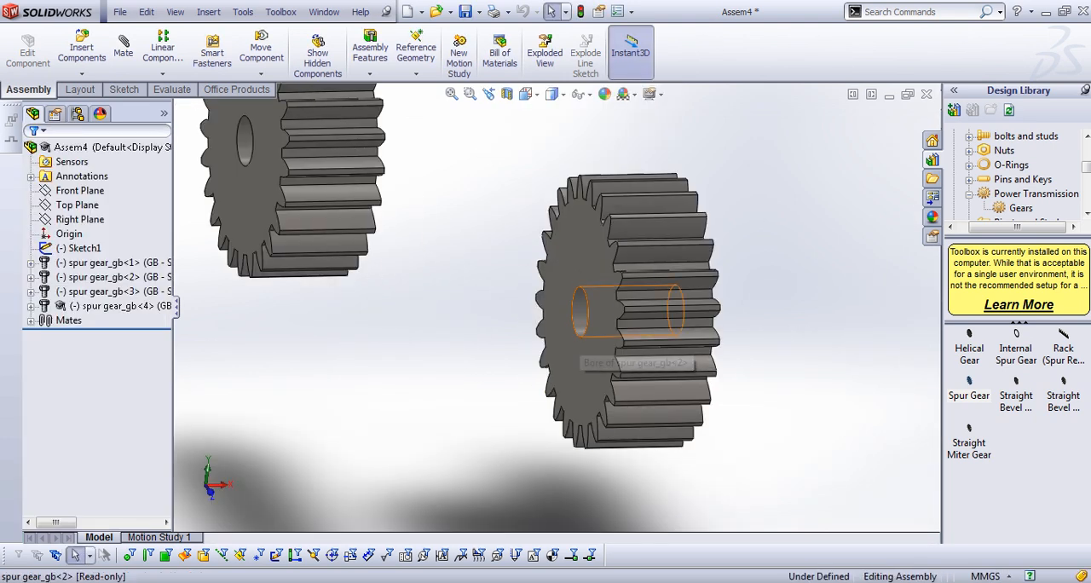
click(581, 312)
click(123, 47)
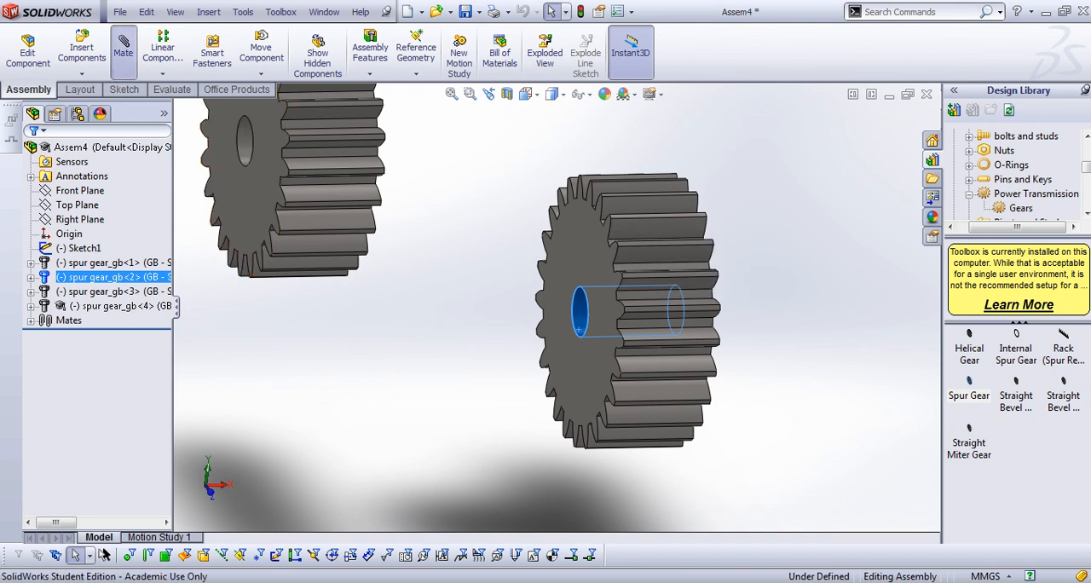
scroll(558, 307, up, 4)
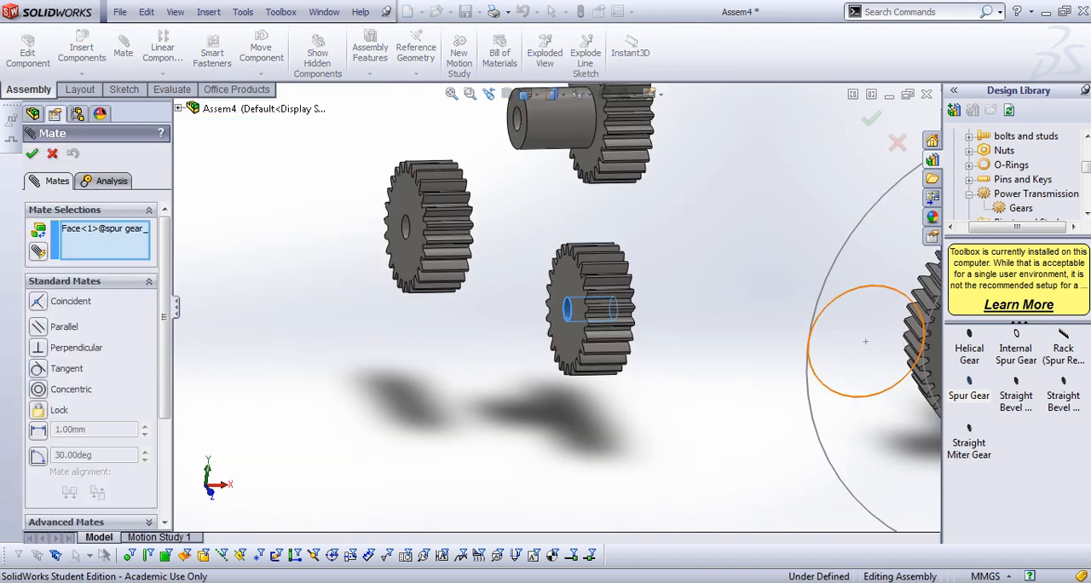
click(825, 381)
click(918, 421)
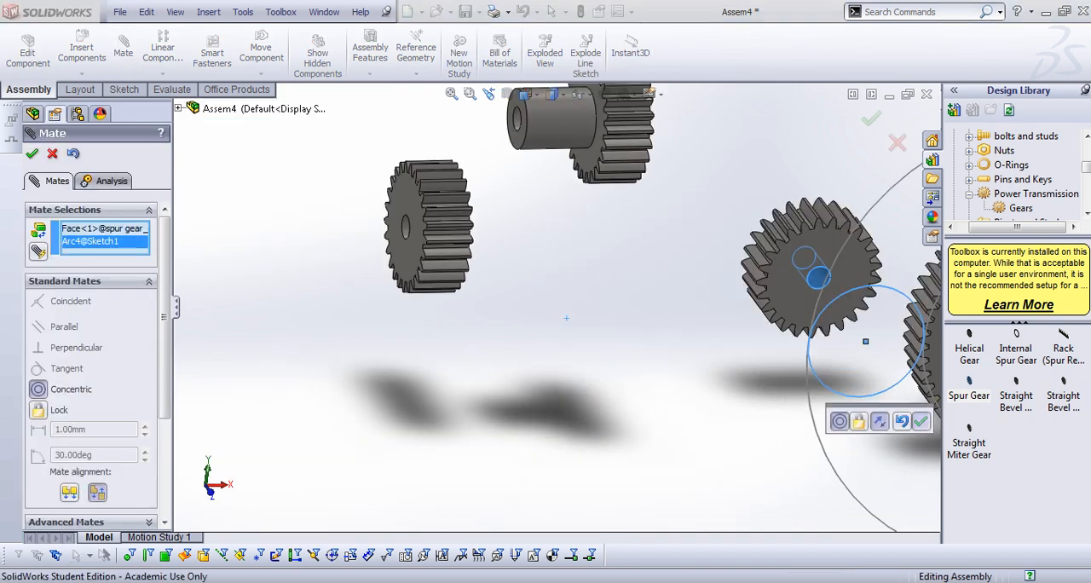
Add a coincident mate between that gear's front face and the assembly's Front Plane
click(803, 312)
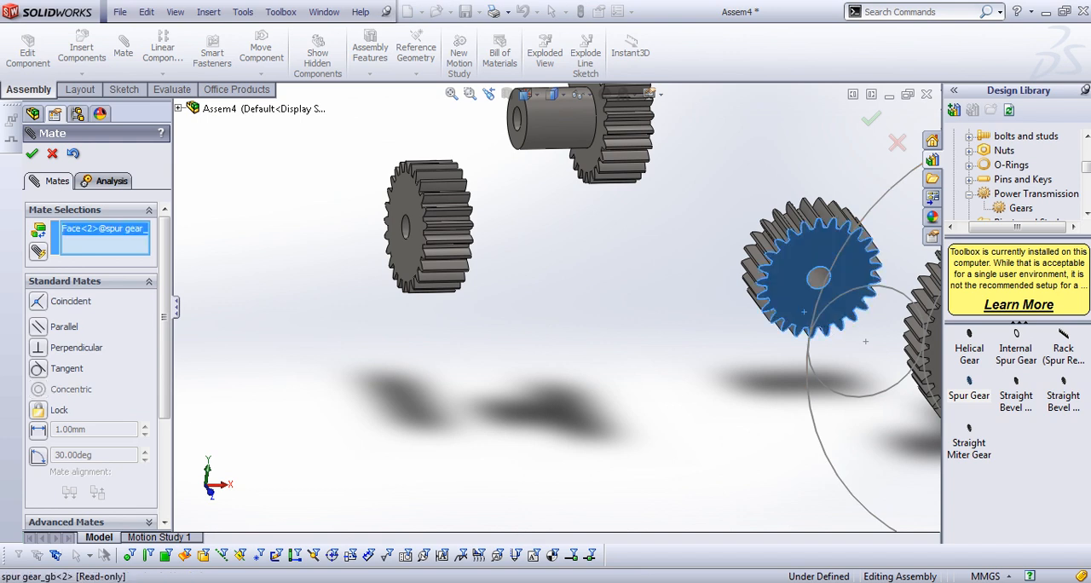
click(179, 108)
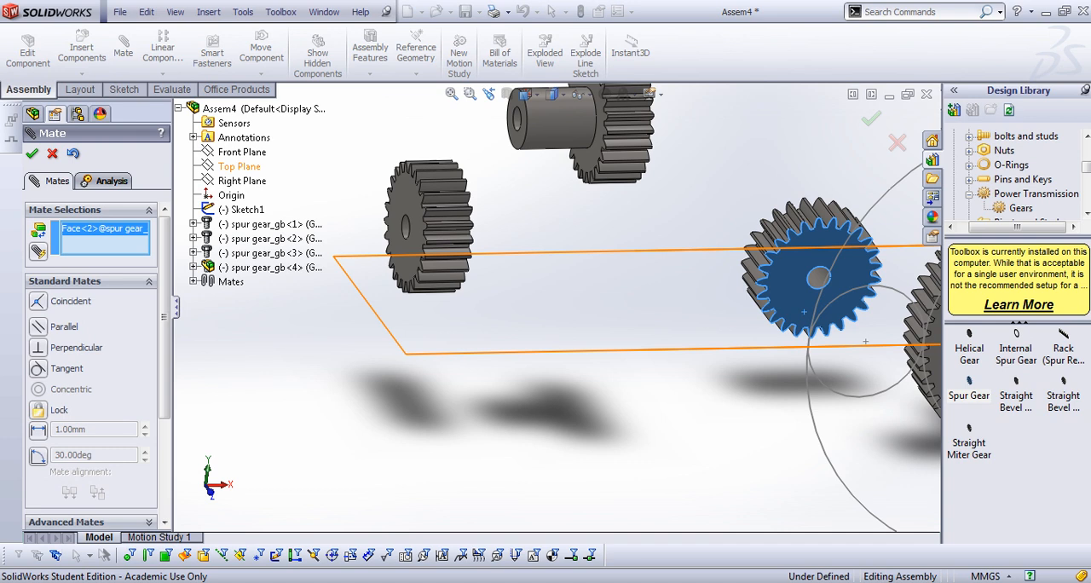
click(242, 152)
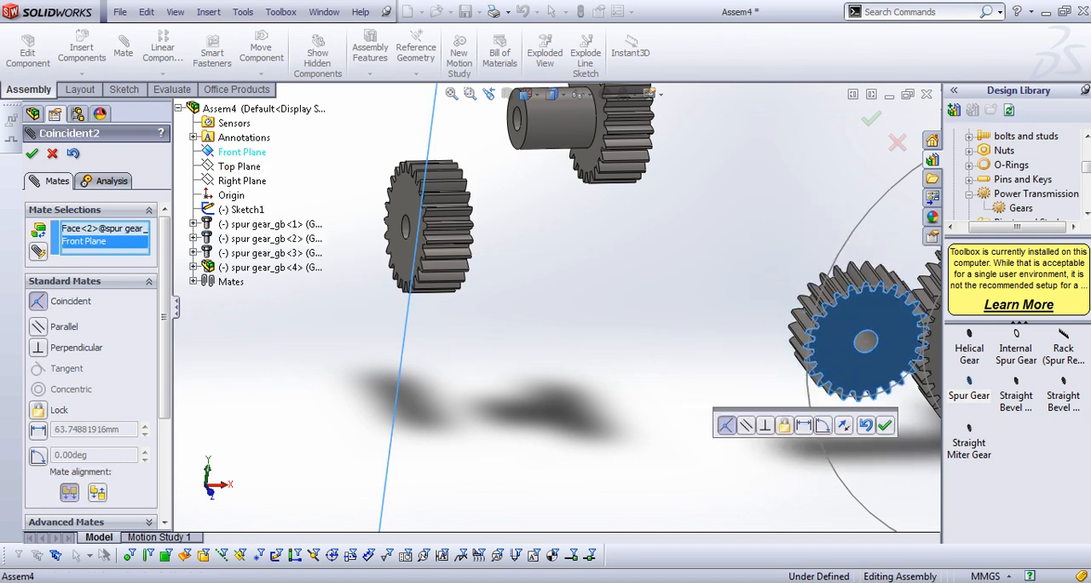
click(886, 425)
scroll(788, 345, up, 5)
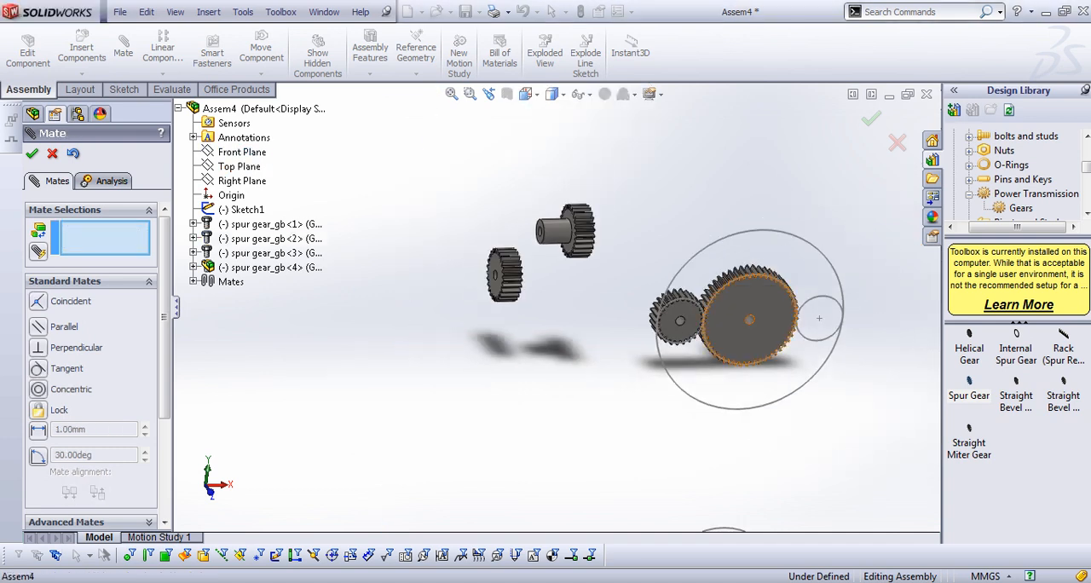
Mate the remaining hubless 25-tooth gear's bore concentric with the small layout circle right of the large gear
scroll(780, 340, down, 2)
middle_drag(417, 255, 503, 277)
scroll(484, 274, down, 3)
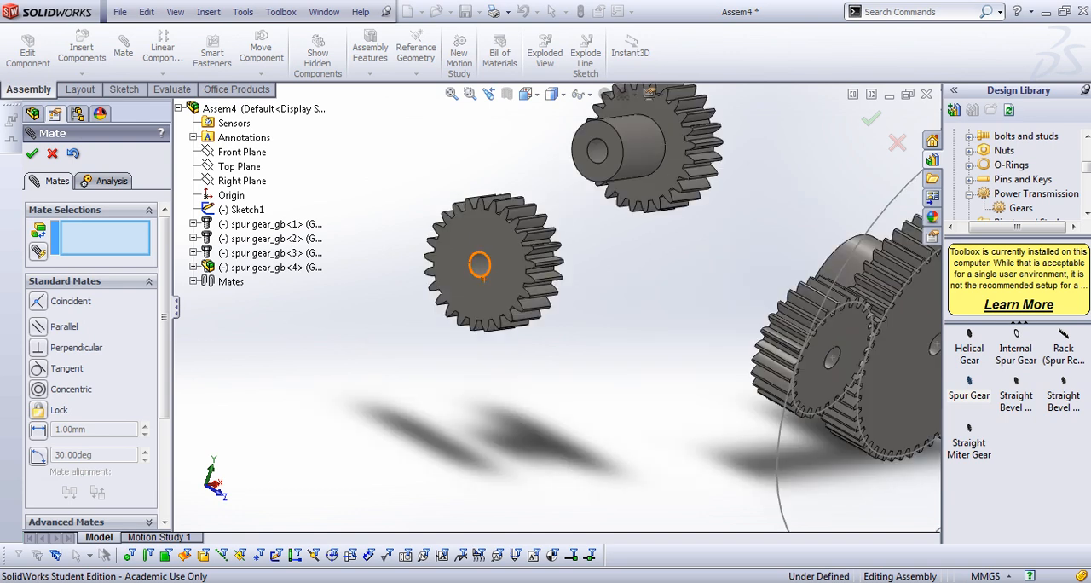
scroll(481, 271, down, 2)
click(484, 269)
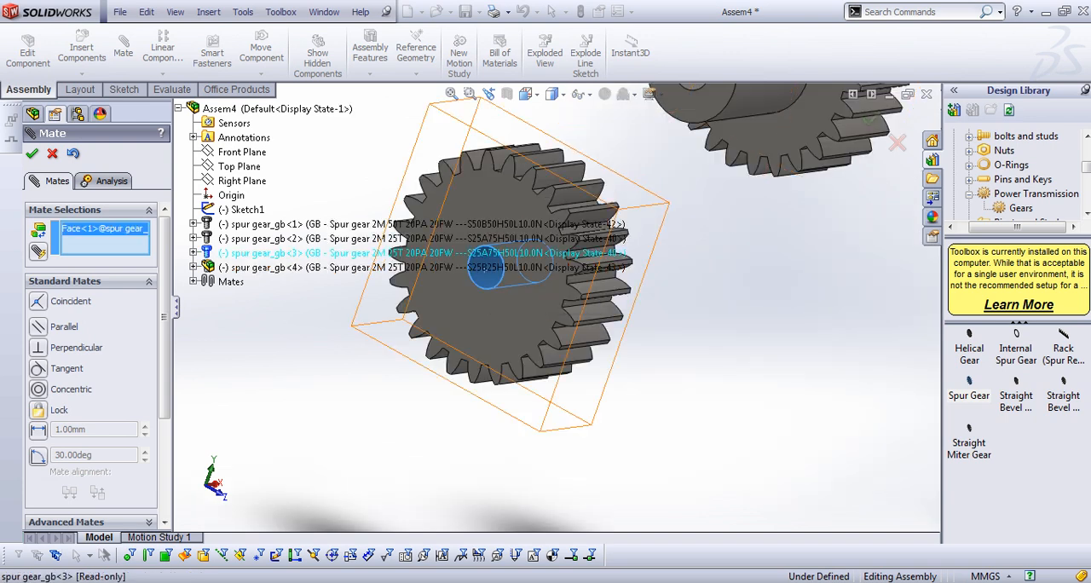
scroll(555, 304, up, 3)
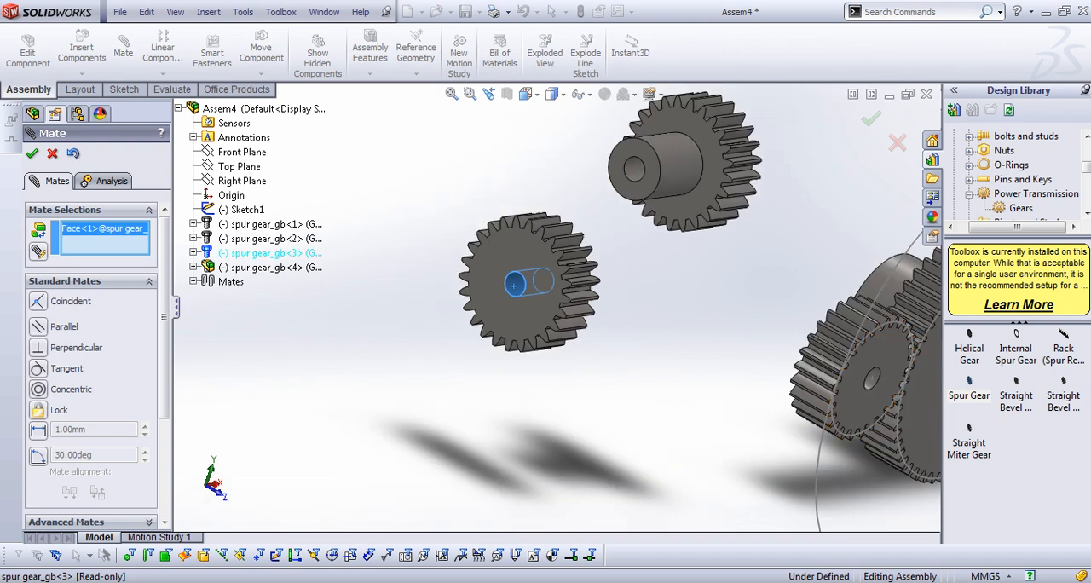
scroll(545, 307, up, 3)
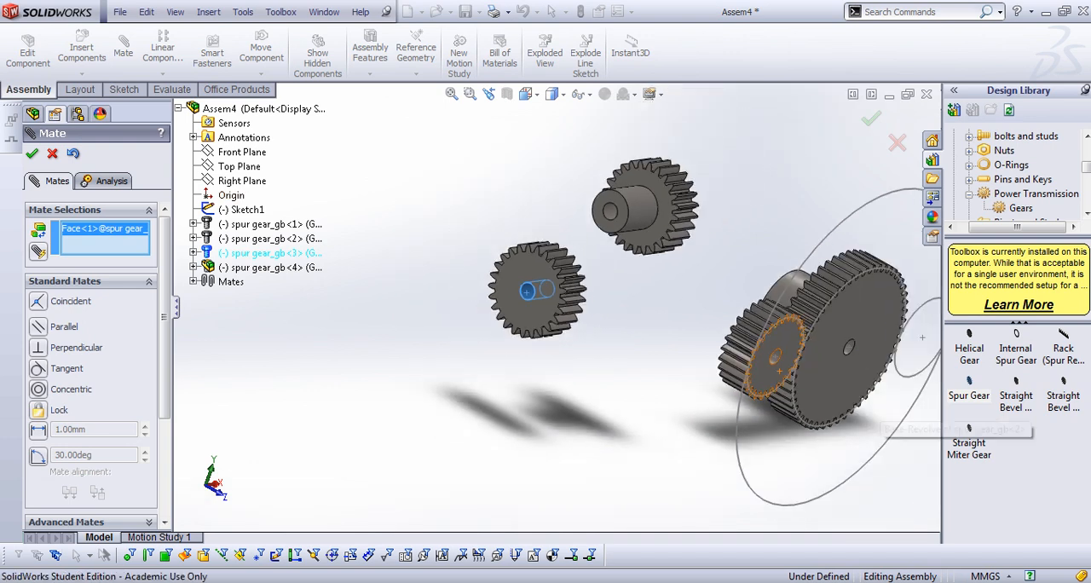
click(783, 323)
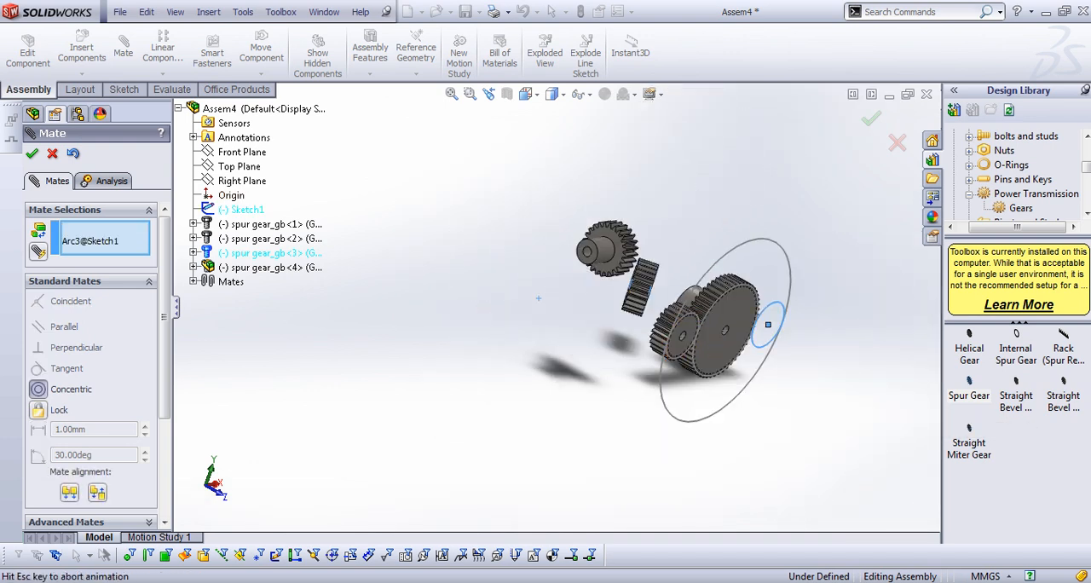
click(896, 385)
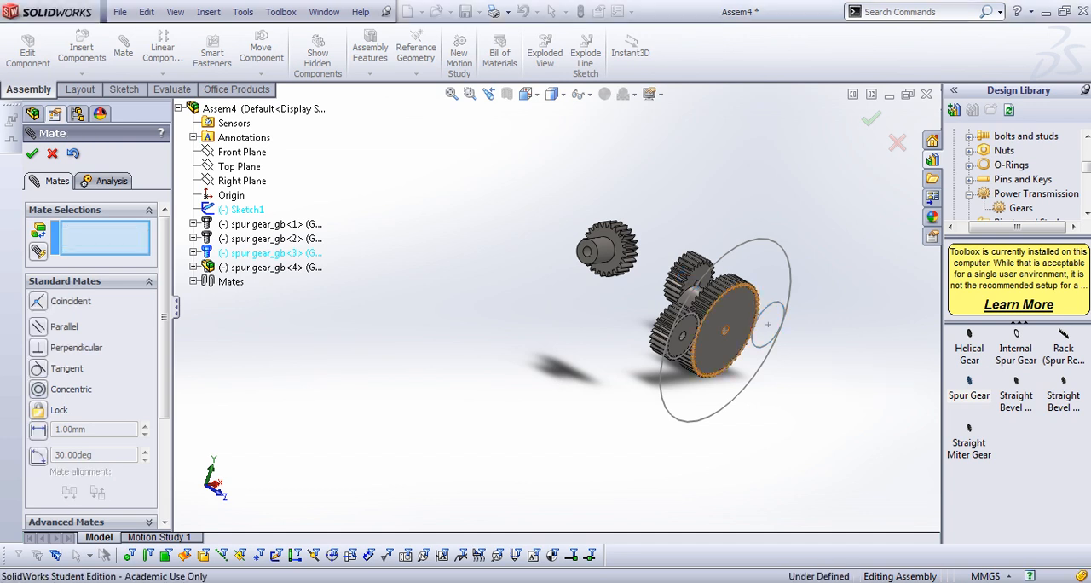
Make this second hubless gear's front face coincident with the right small layout circle and finish mating
scroll(715, 353, down, 4)
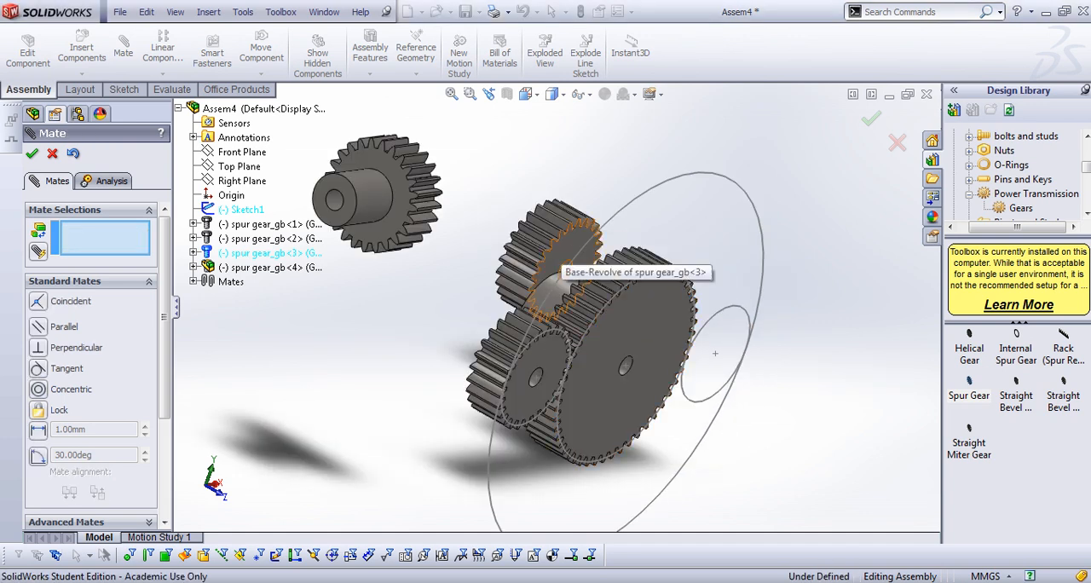
click(592, 257)
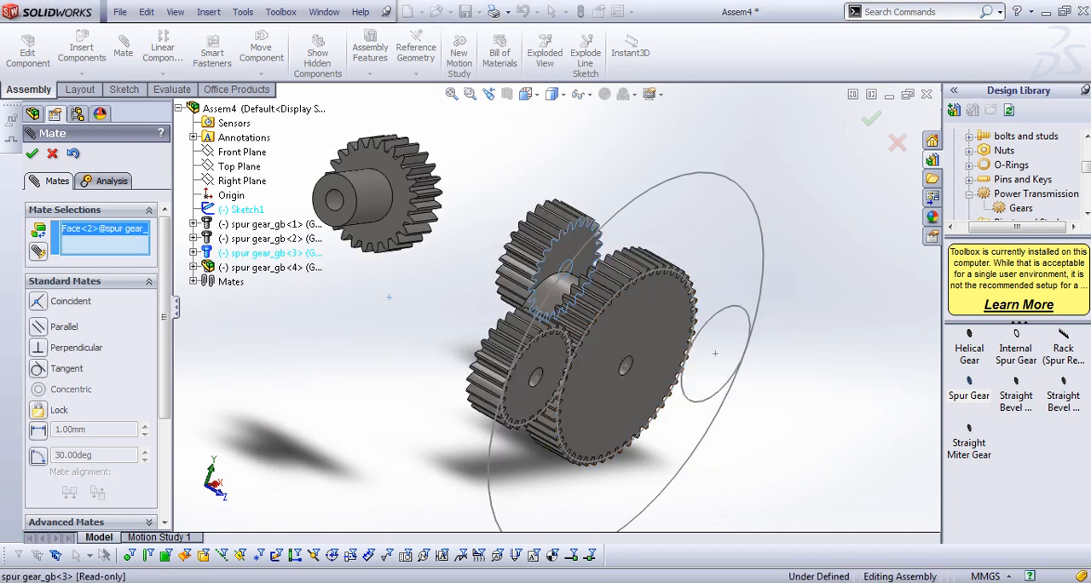
click(715, 352)
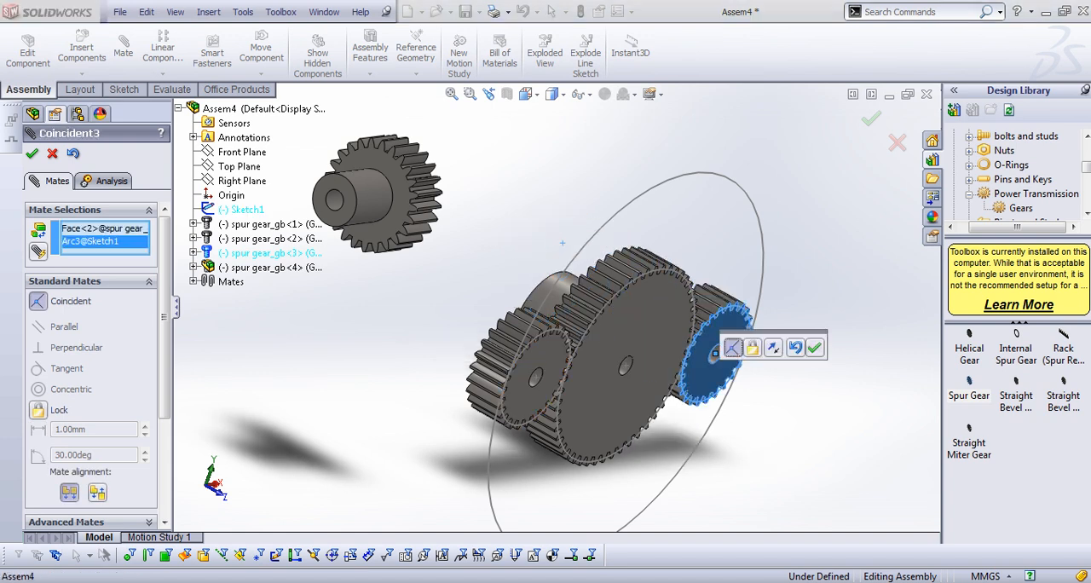
click(813, 346)
middle_drag(805, 393, 634, 355)
scroll(685, 368, down, 4)
scroll(673, 366, up, 4)
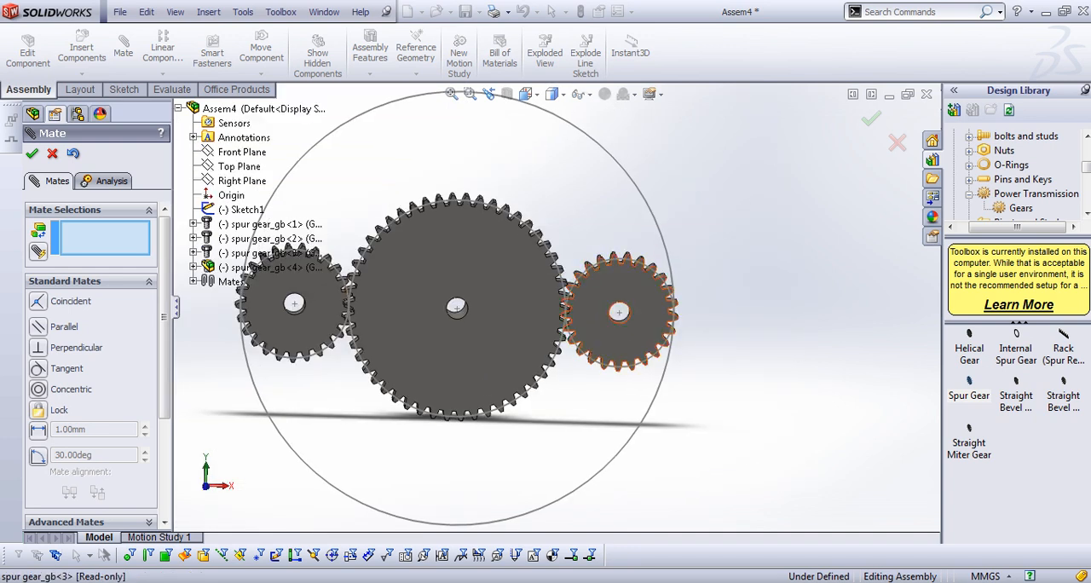
scroll(634, 355, down, 3)
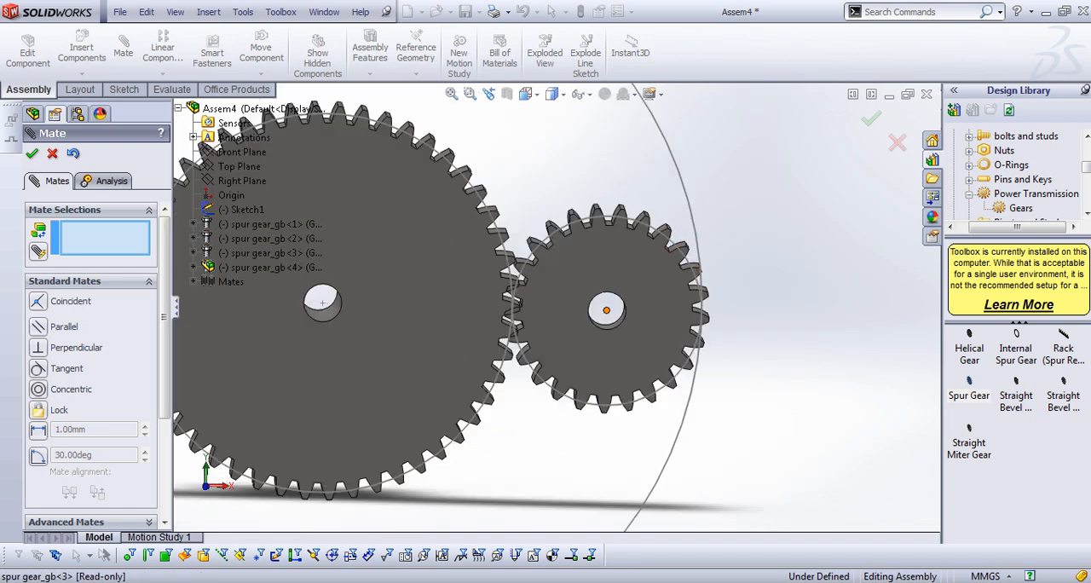
scroll(547, 334, up, 2)
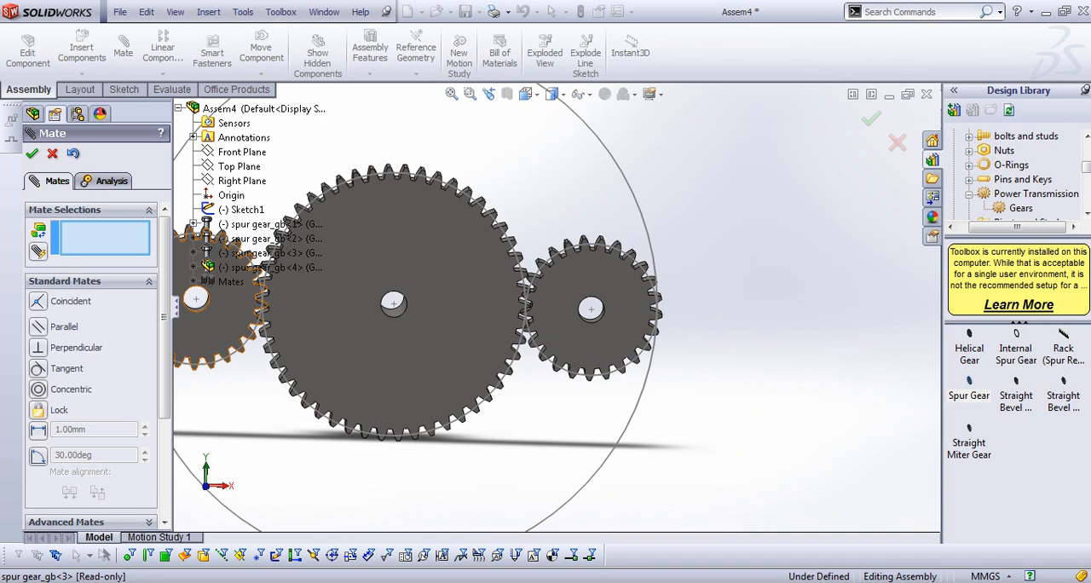
click(32, 153)
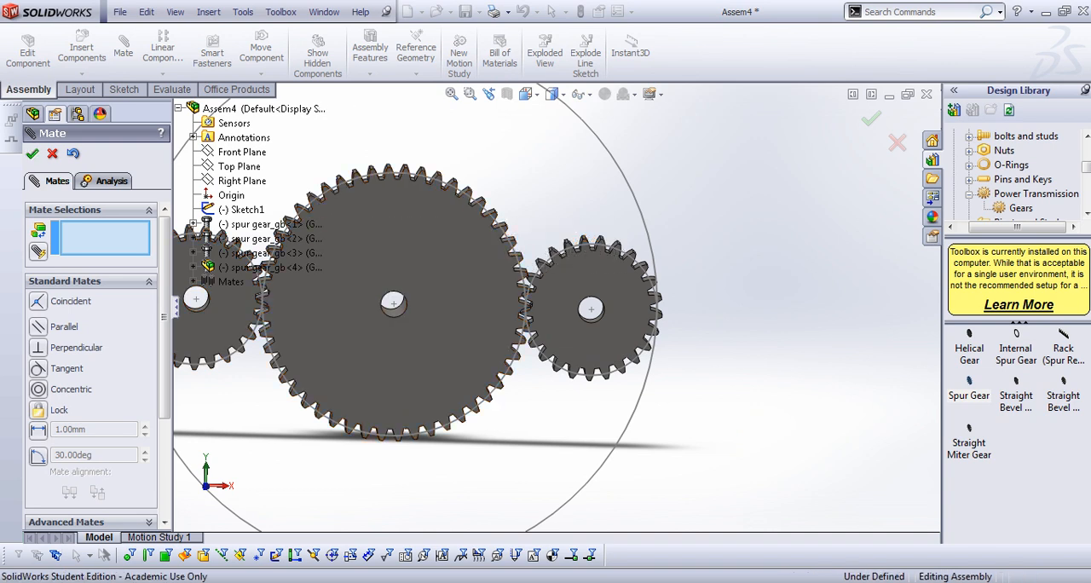
Rotate the right small gear in the front view so its teeth mesh with the large gear's teeth
scroll(518, 295, down, 4)
scroll(588, 309, down, 3)
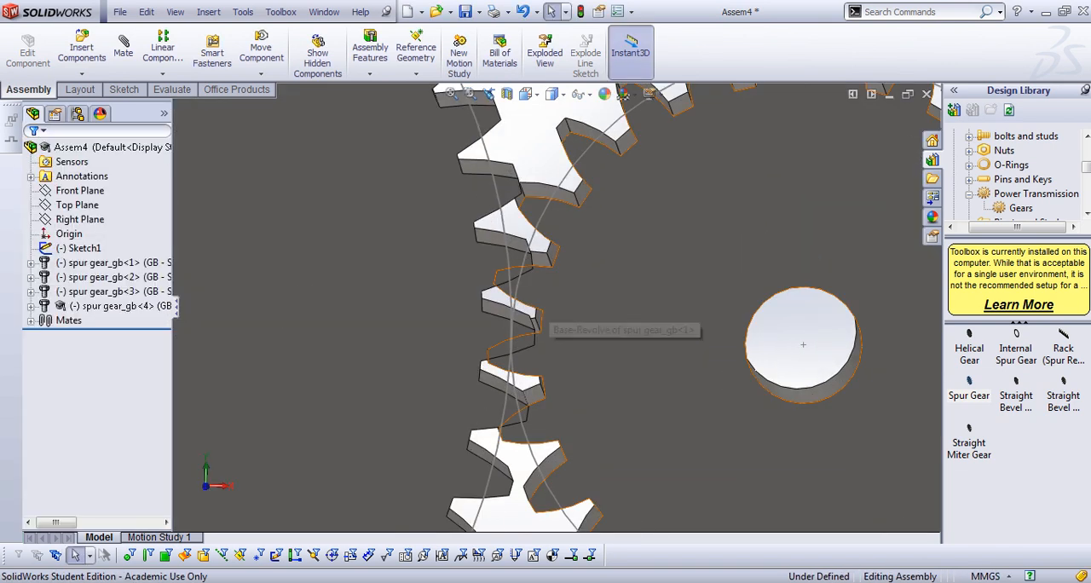
click(605, 304)
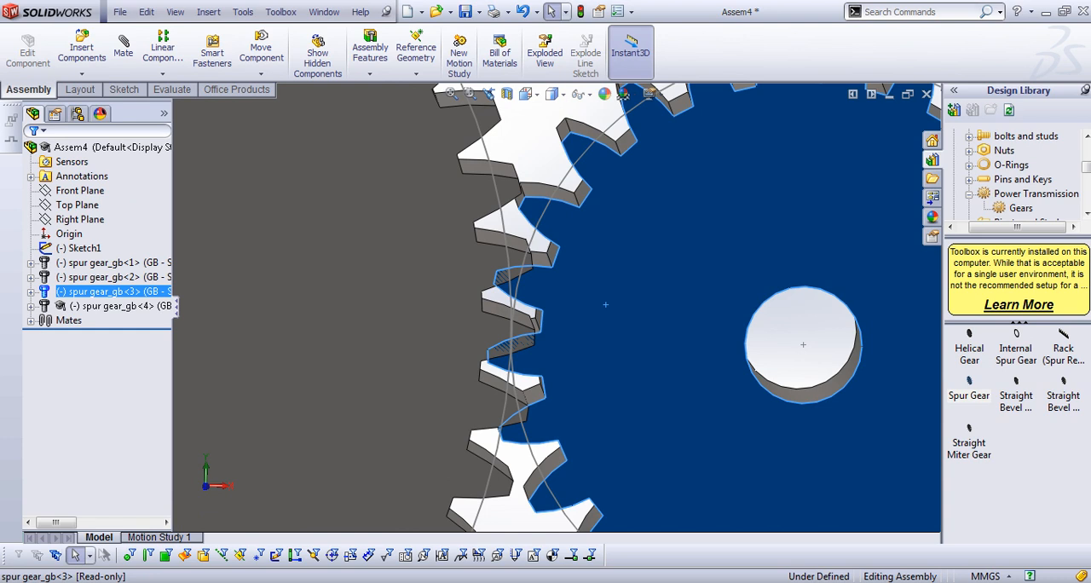
key(space)
double_click(678, 397)
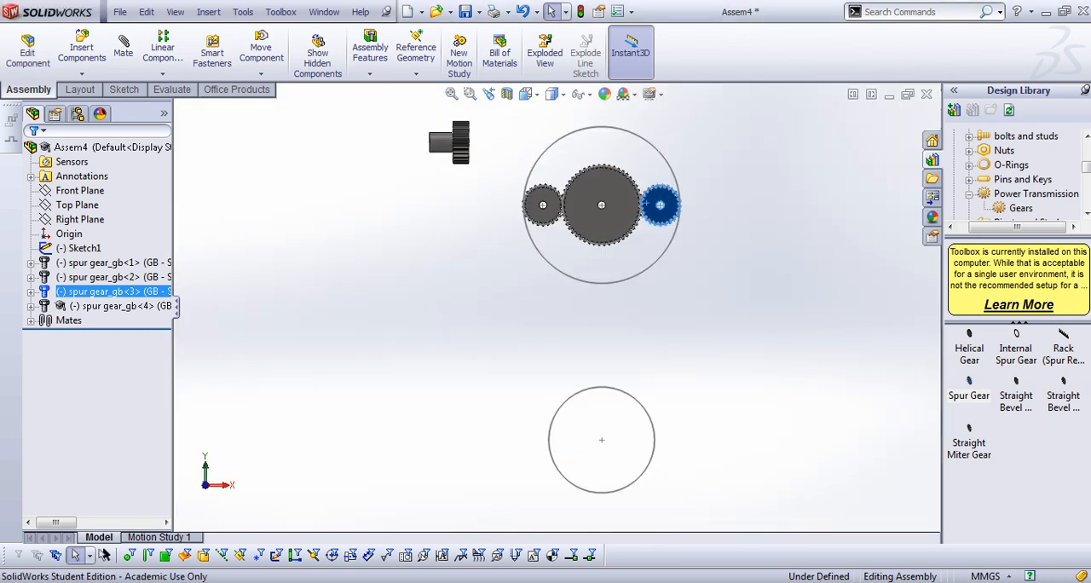
scroll(647, 205, down, 15)
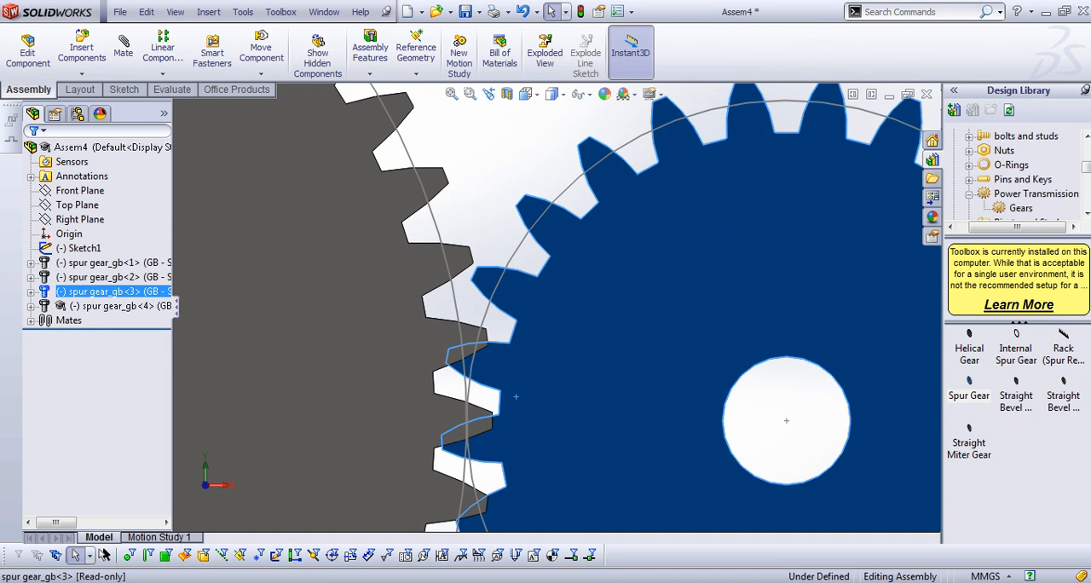
mouse_move(515, 396)
mouse_down()
mouse_move(518, 425)
mouse_move(515, 415)
mouse_up()
scroll(518, 408, up, 5)
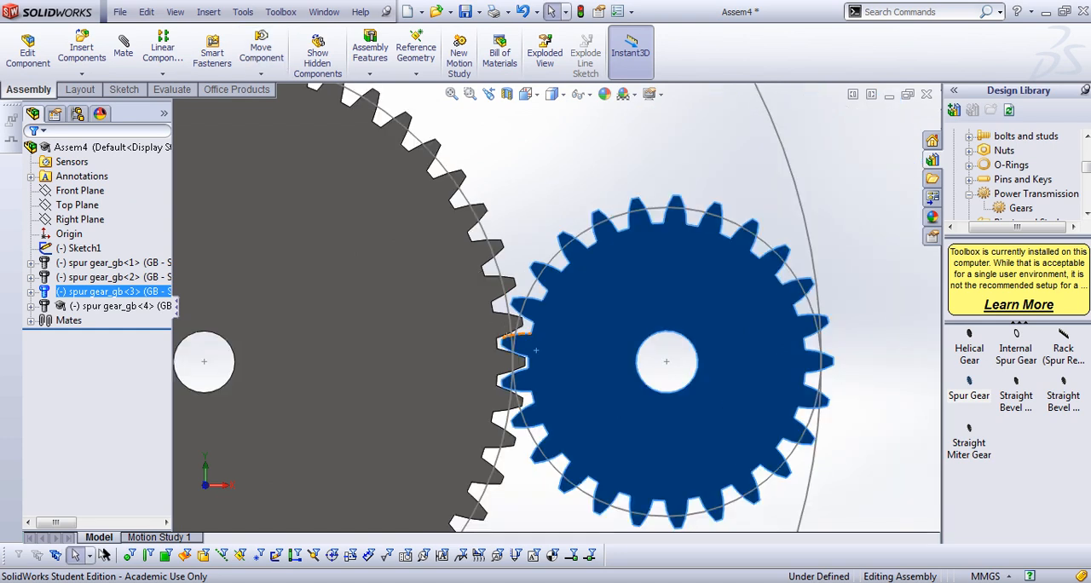
scroll(525, 326, down, 8)
scroll(503, 324, down, 3)
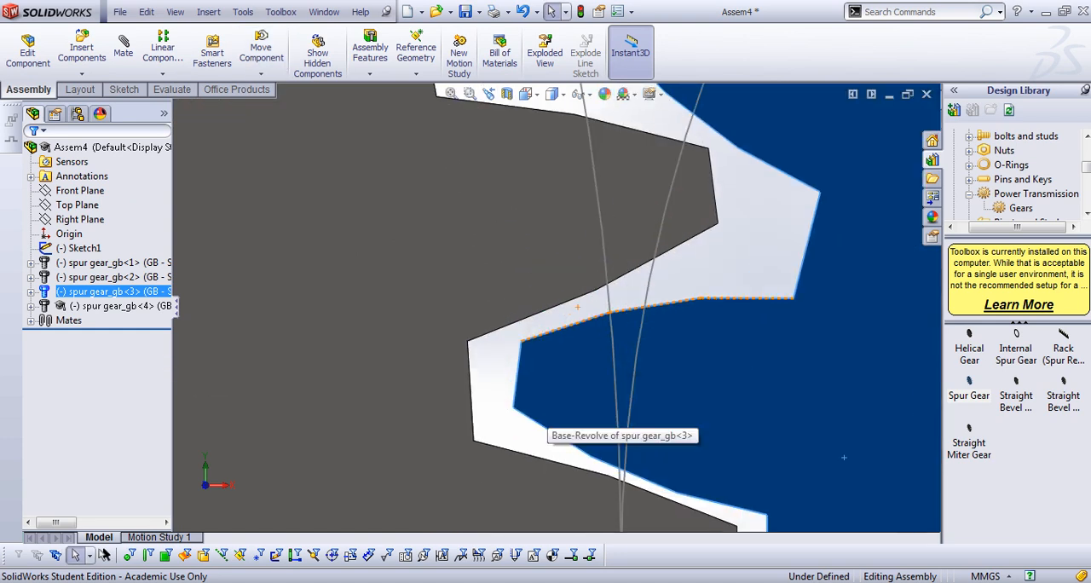
Start a mechanical Gear mate using a tooth-tip edge of the right small gear and a root edge of the large gear
click(123, 53)
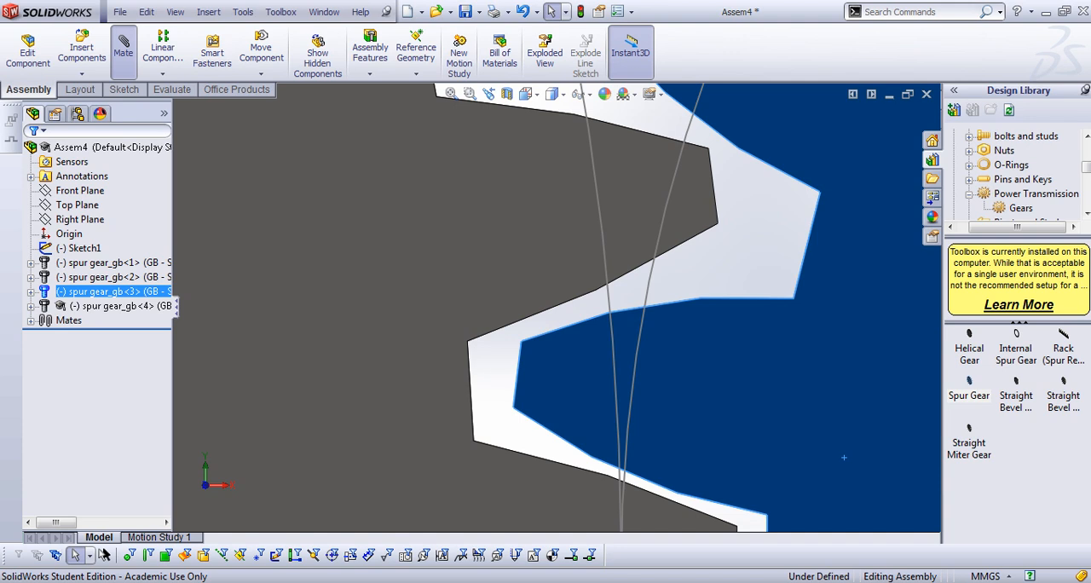
right_click(90, 230)
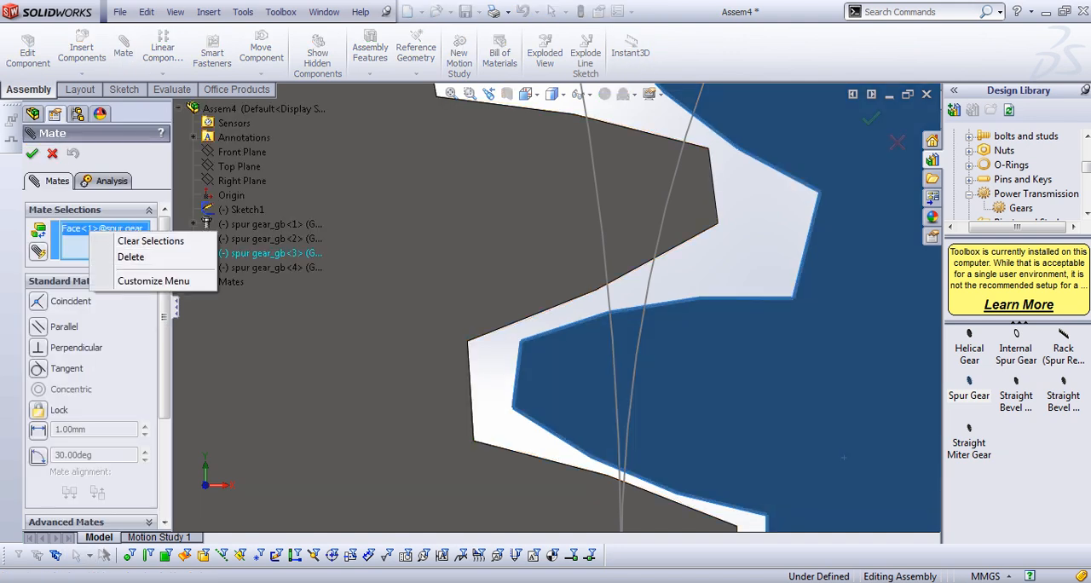
click(145, 241)
click(149, 281)
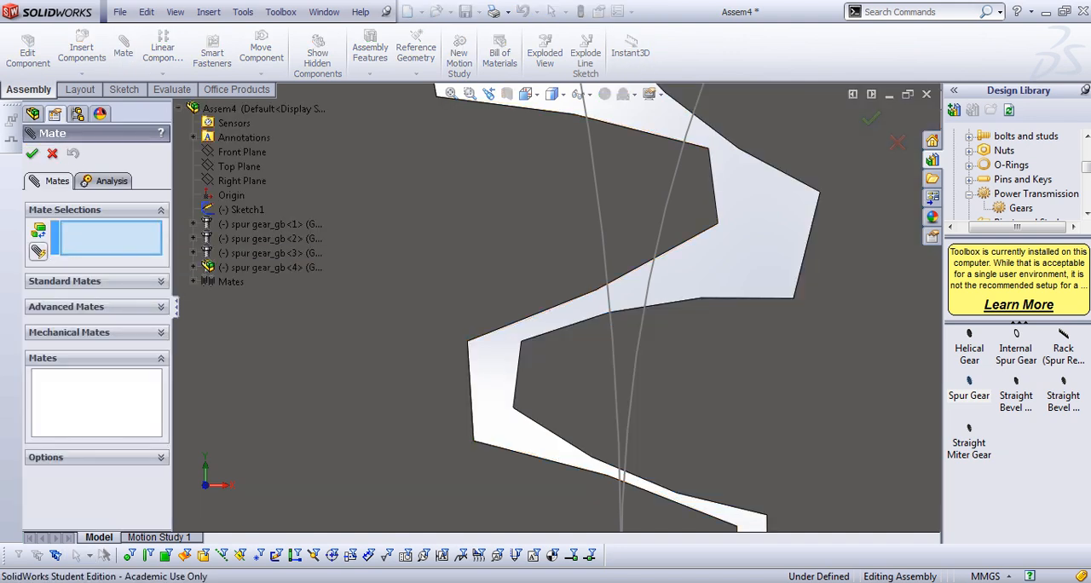
click(161, 332)
click(58, 393)
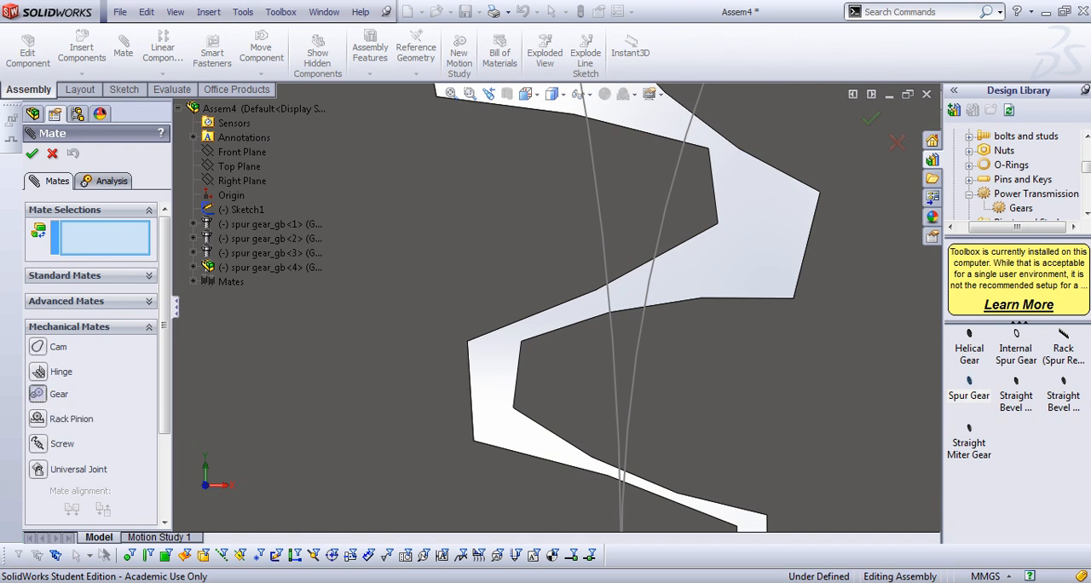
click(517, 383)
click(470, 391)
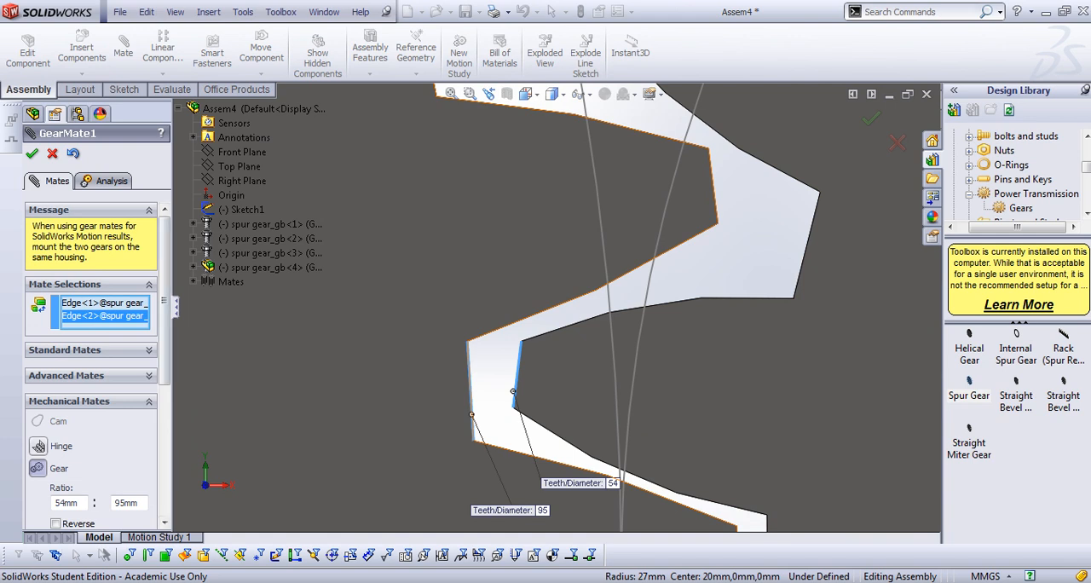
Set the gear mate's ratio to 1 mm : 2 mm and accept the mate
drag(164, 302, 164, 368)
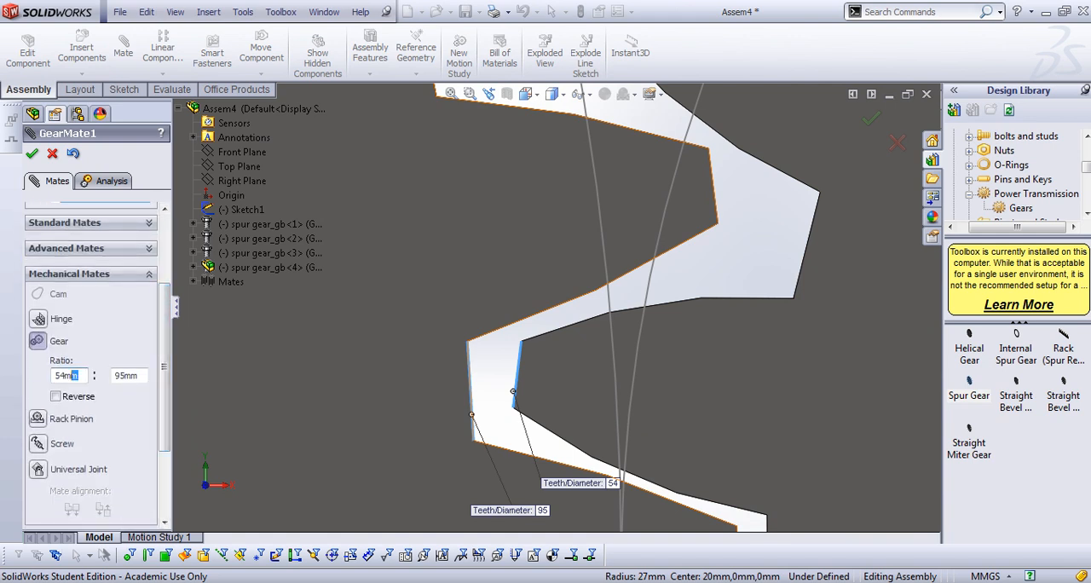
text(1)
key(Tab)
text(2)
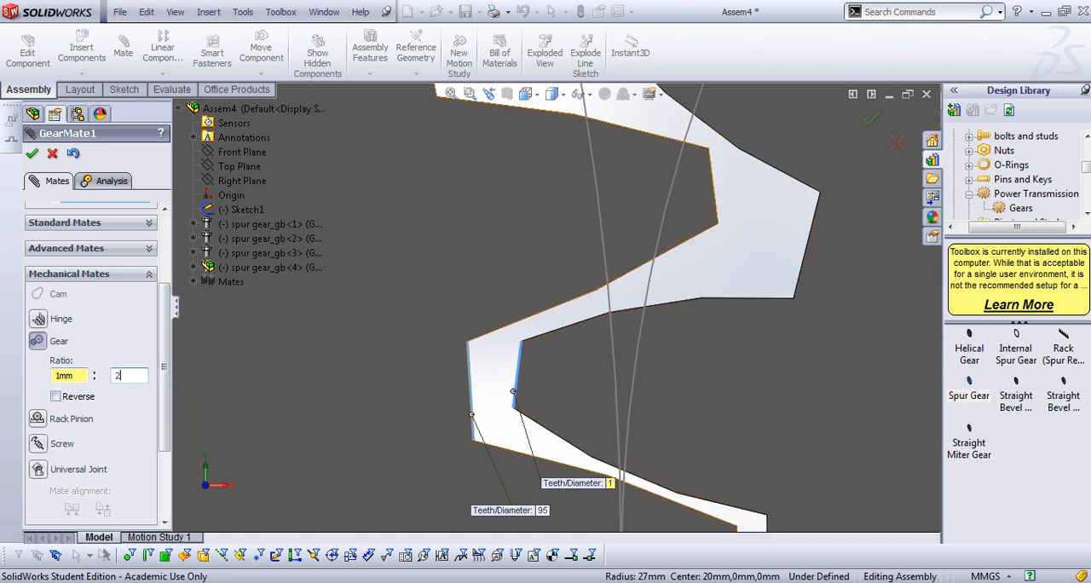
key(Return)
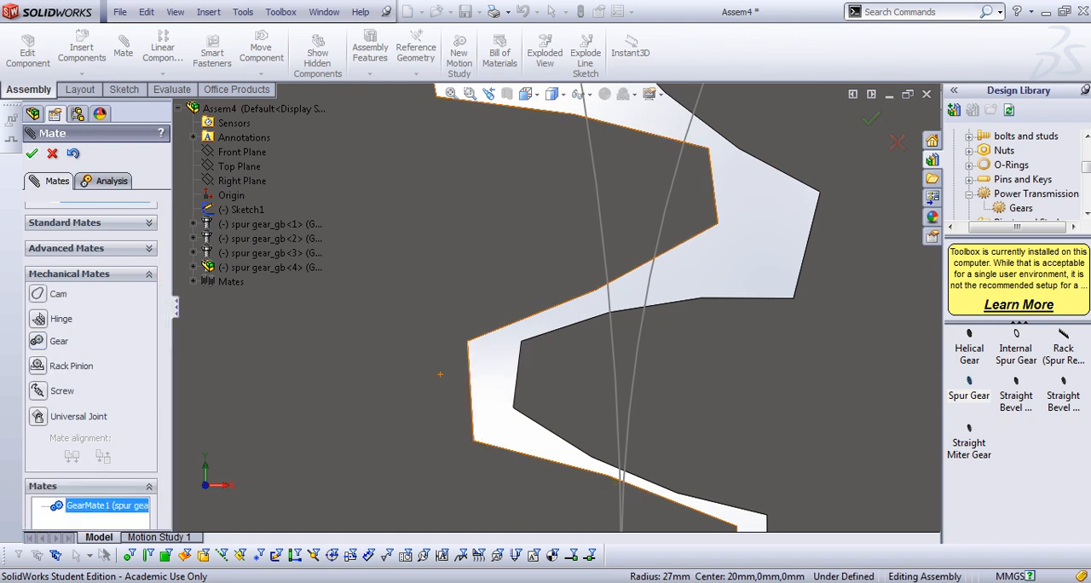
Rotate the large gear so its teeth mesh cleanly with those of the left small gear
scroll(557, 307, up, 9)
drag(636, 259, 603, 312)
scroll(455, 327, up, 5)
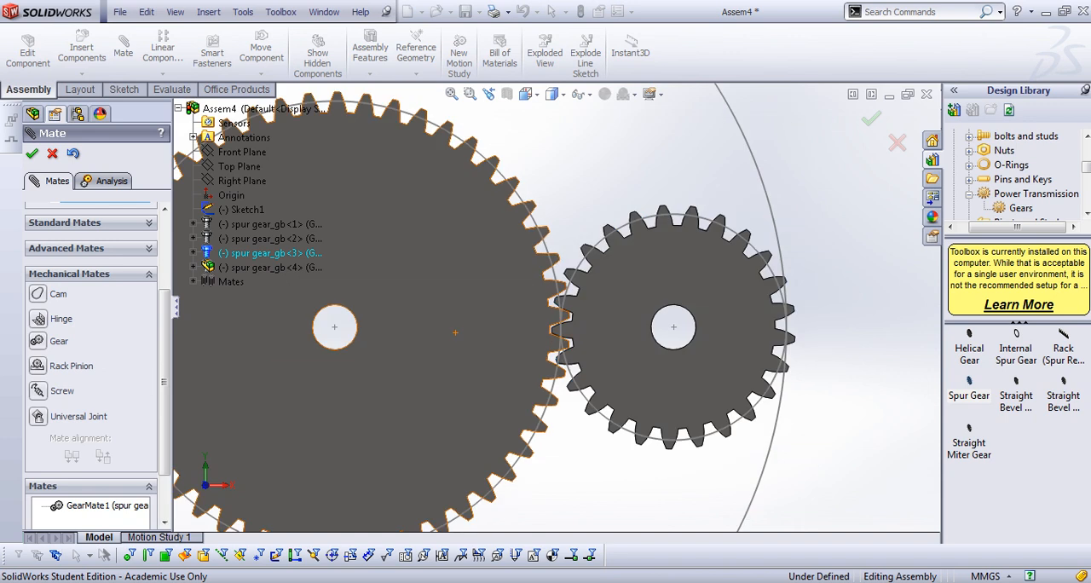
scroll(332, 317, down, 11)
scroll(557, 307, up, 2)
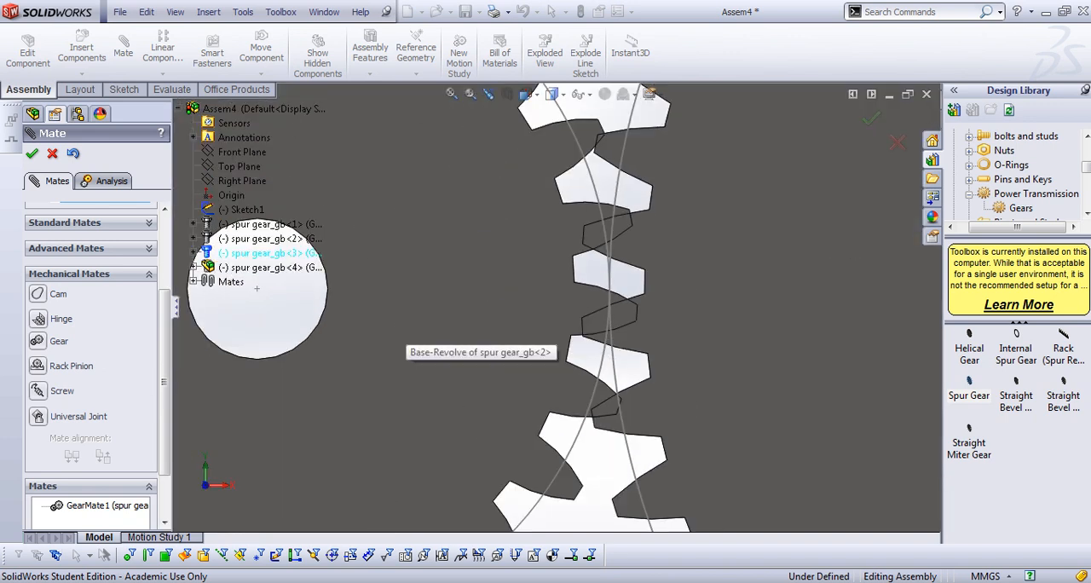
drag(636, 305, 641, 244)
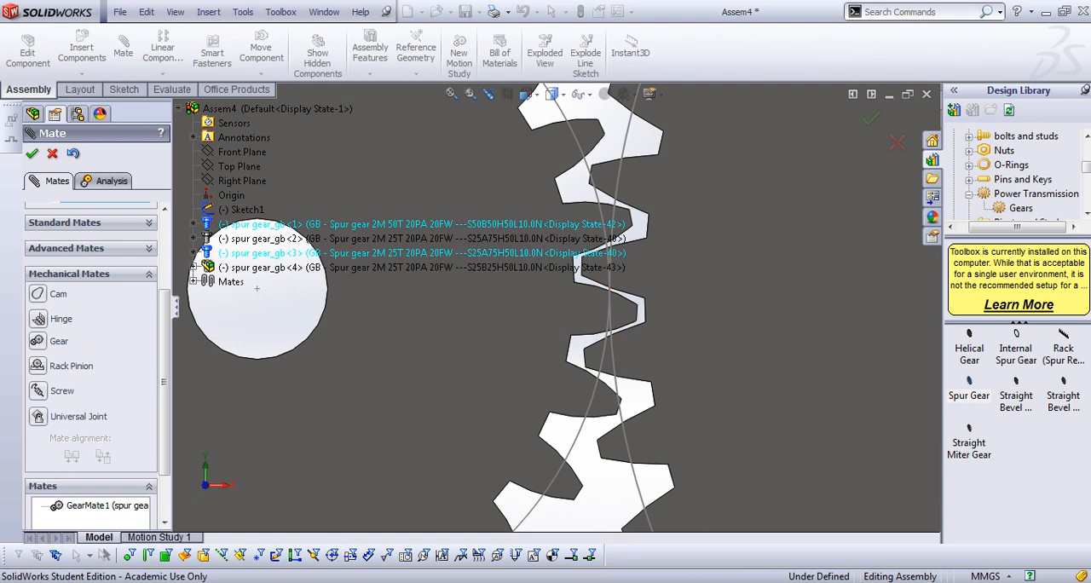
Add a Gear mate with a 1 mm : 2 mm ratio between tooth edges of the left small gear and the large gear, and finish mating
click(37, 341)
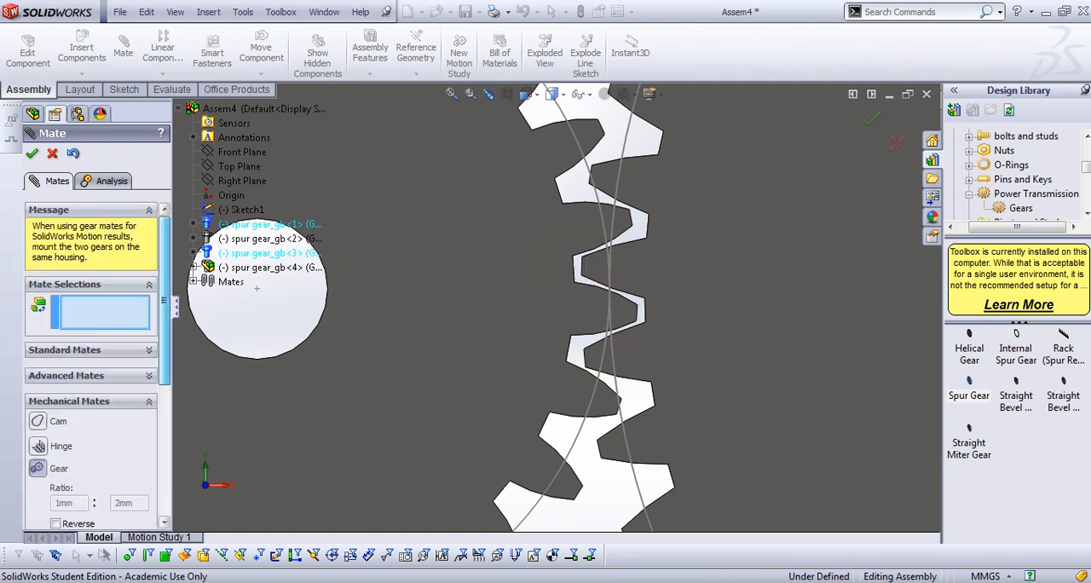
scroll(596, 272, down, 5)
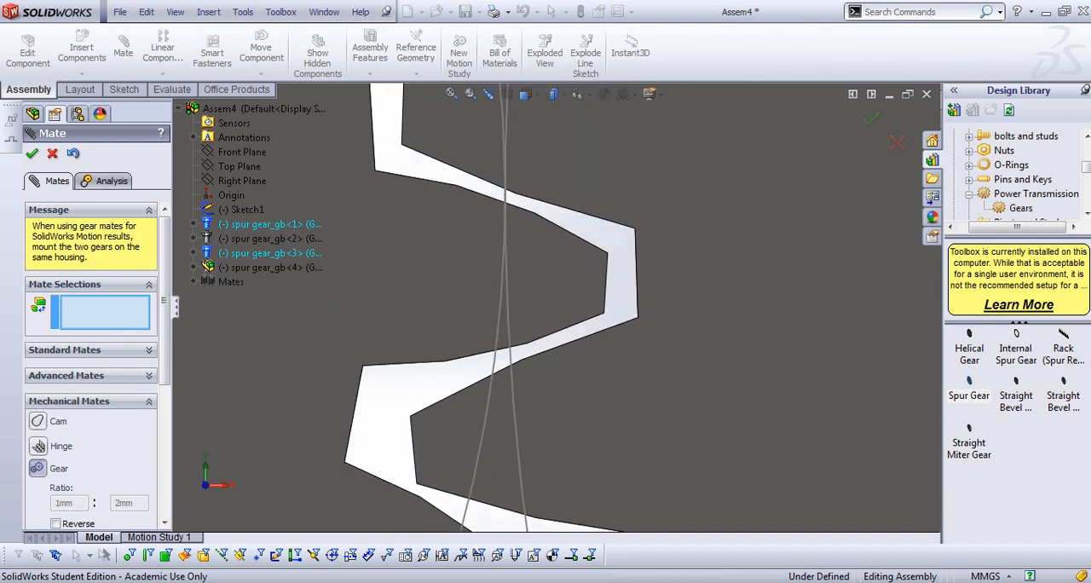
click(597, 272)
click(632, 264)
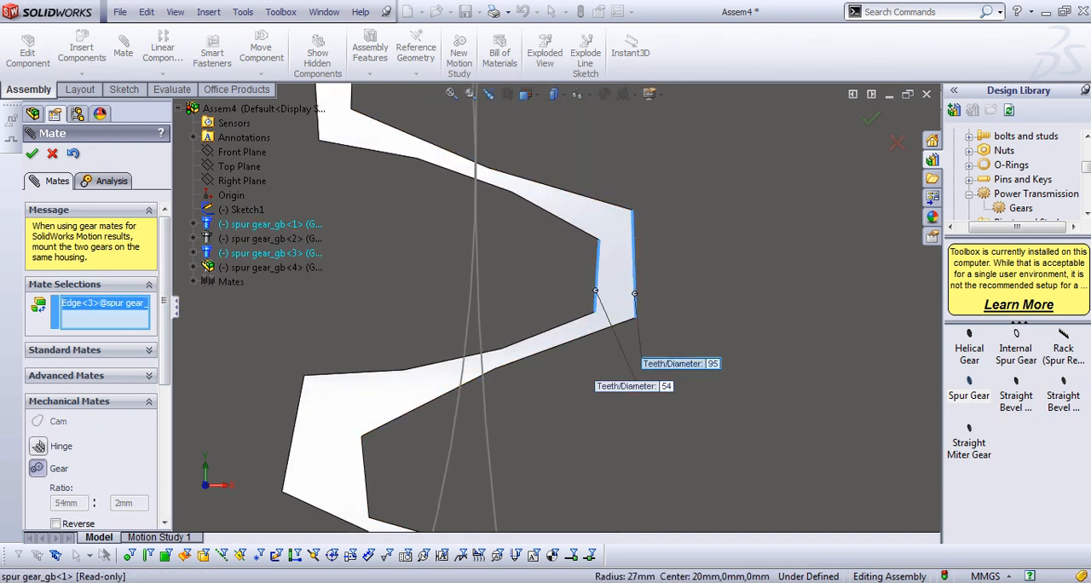
double_click(67, 503)
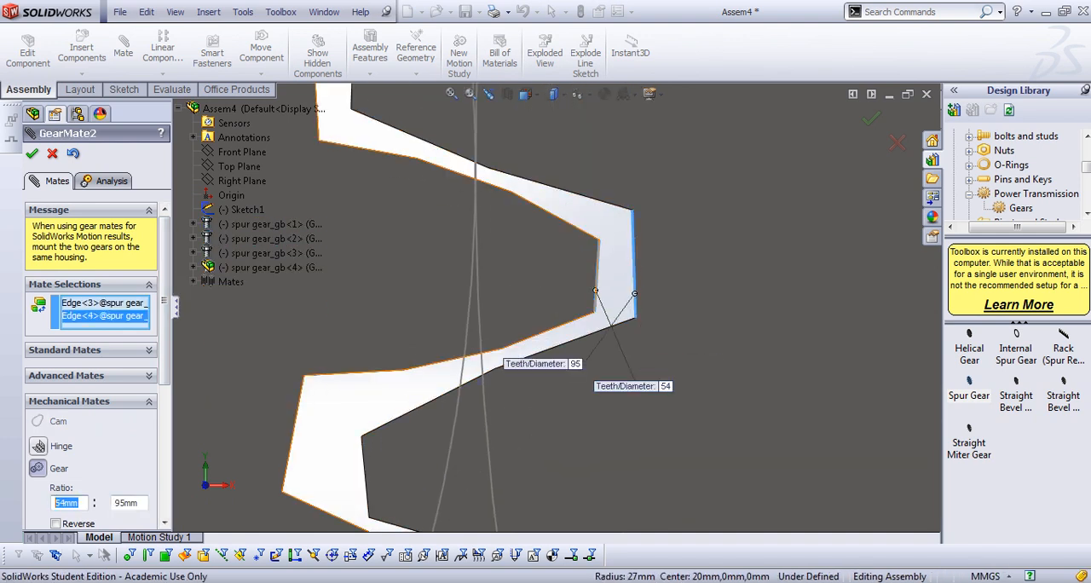
text(1)
key(Return)
text(2)
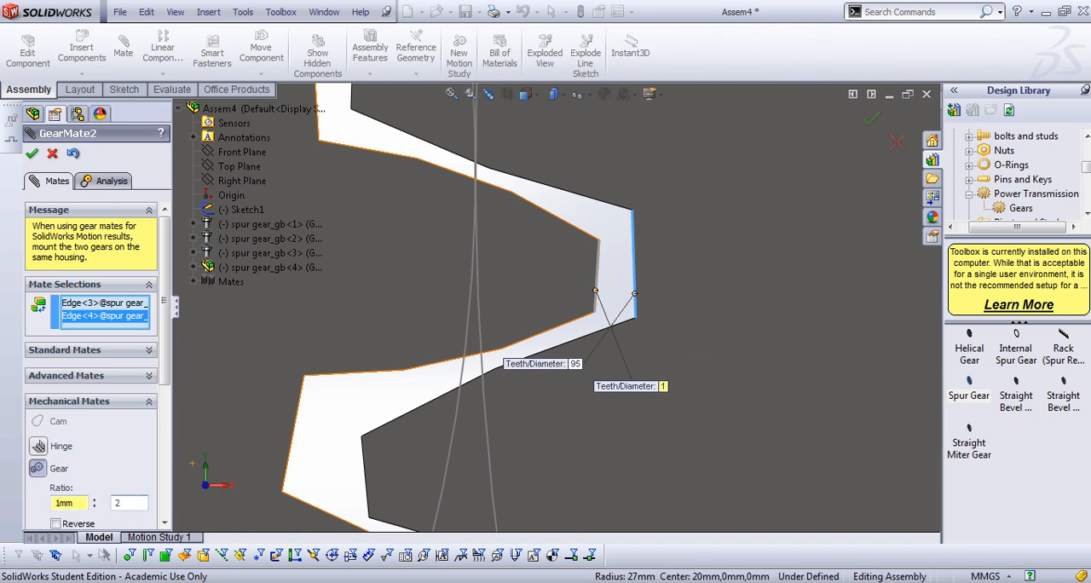
key(Return)
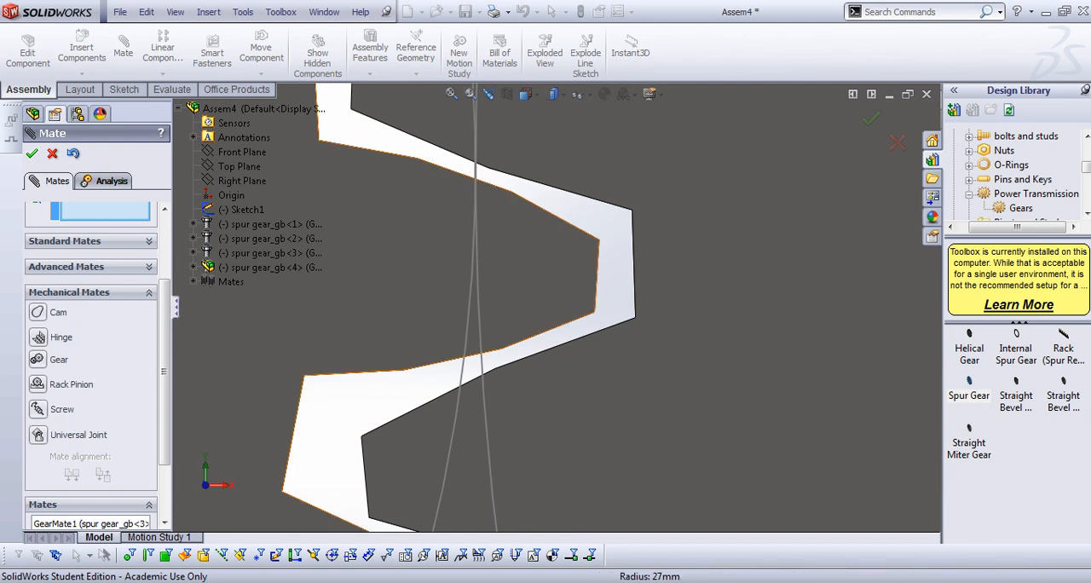
key(Escape)
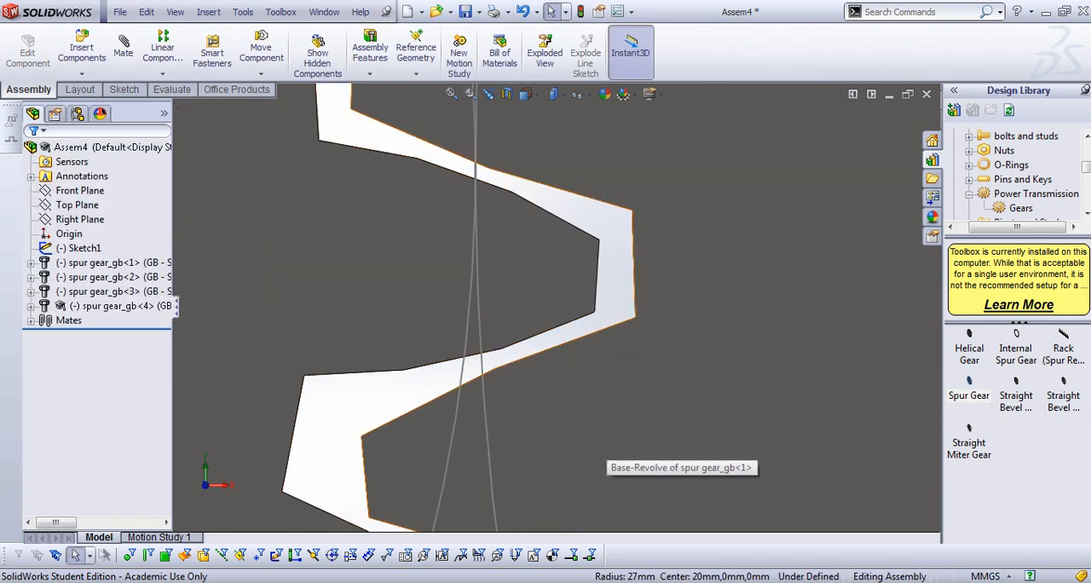
Turn the right small gear to check that the three meshed gears rotate together
scroll(597, 447, up, 12)
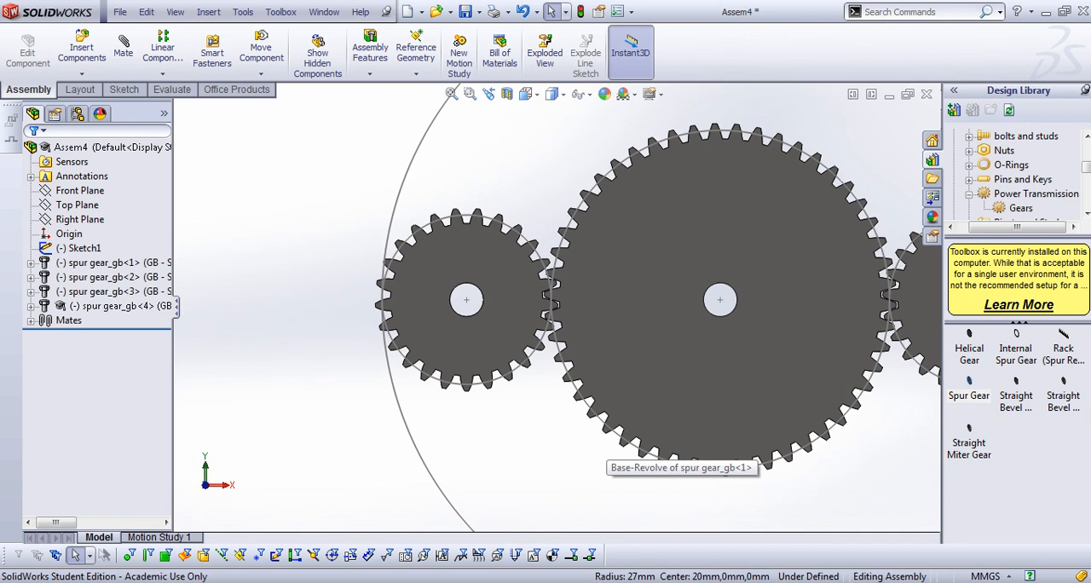
scroll(555, 307, up, 3)
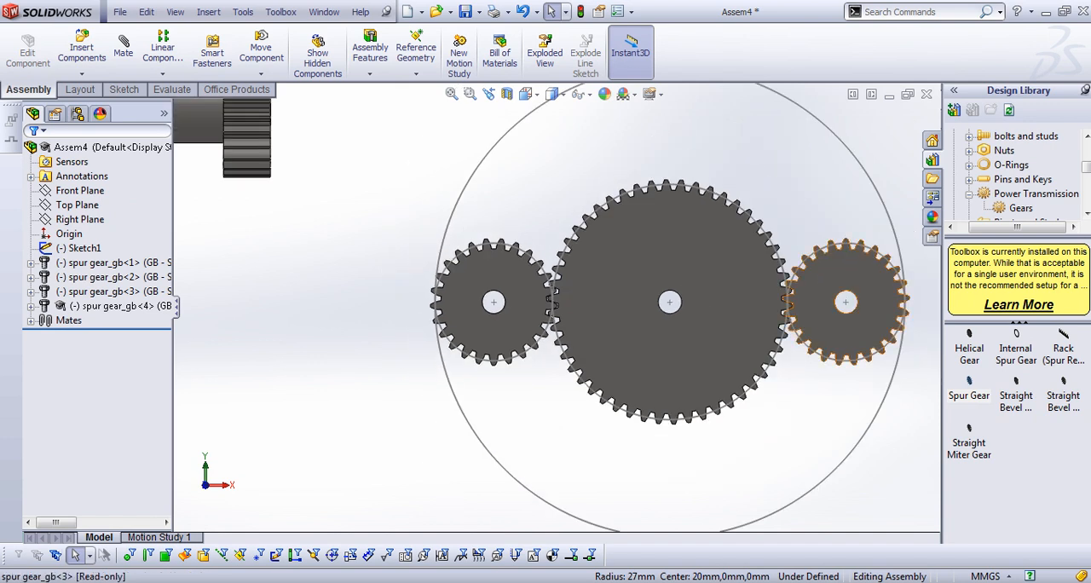
click(870, 326)
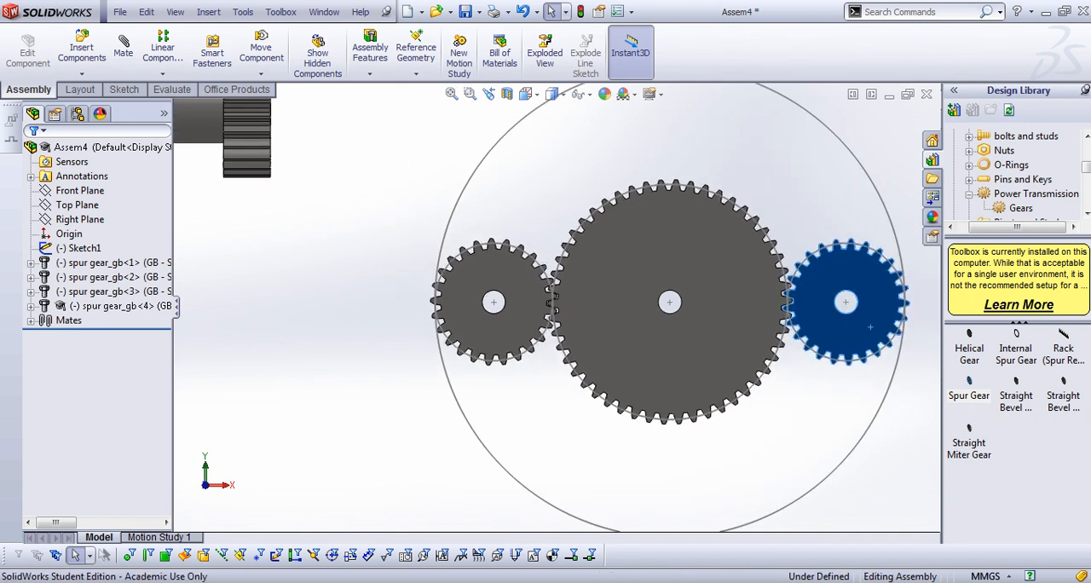
drag(870, 326, 793, 367)
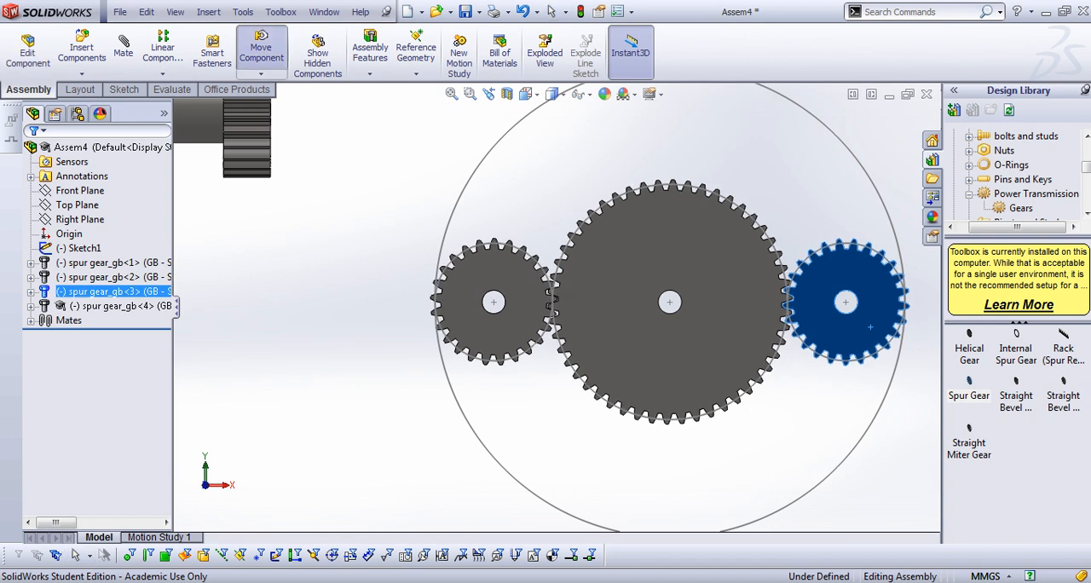
scroll(533, 313, up, 3)
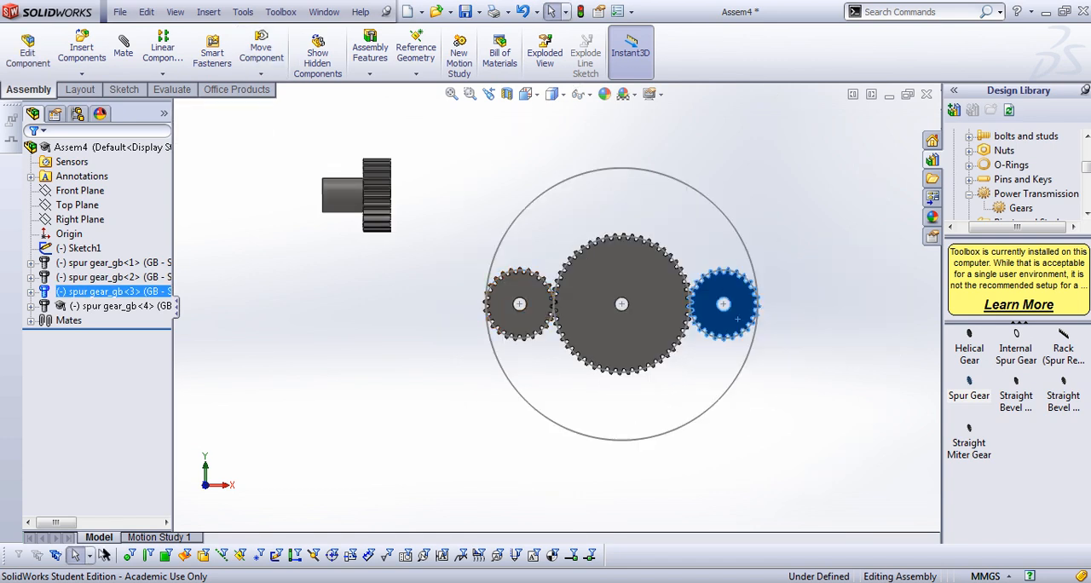
key(Escape)
Insert one Toolbox internal spur gear beside the gear set with module 2, 100 teeth, pressure angle 20 and face width 20
drag(1016, 348, 349, 378)
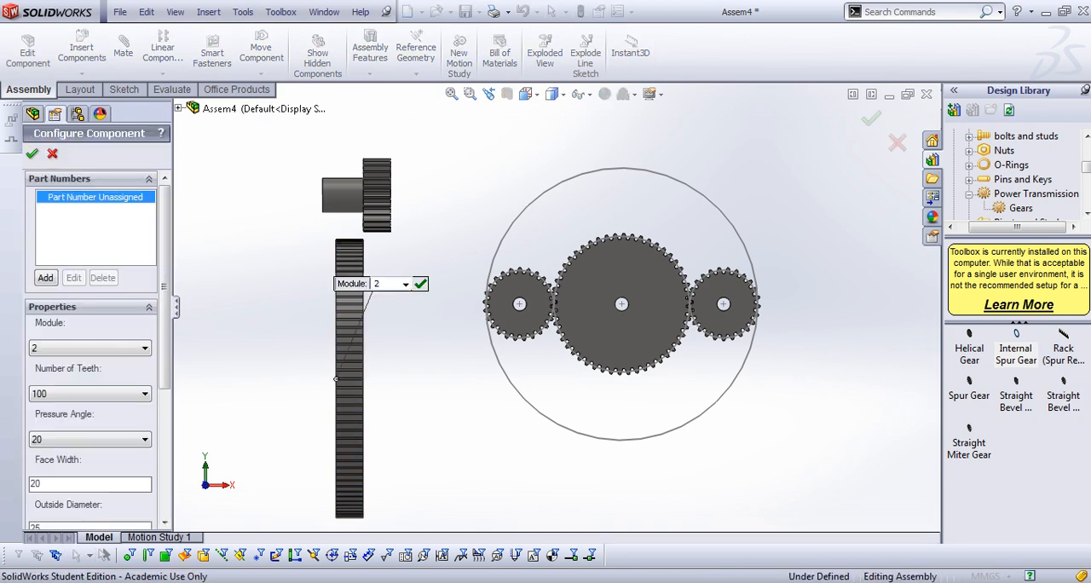
mouse_move(165, 324)
mouse_down()
mouse_move(165, 371)
mouse_move(165, 323)
mouse_up()
click(32, 153)
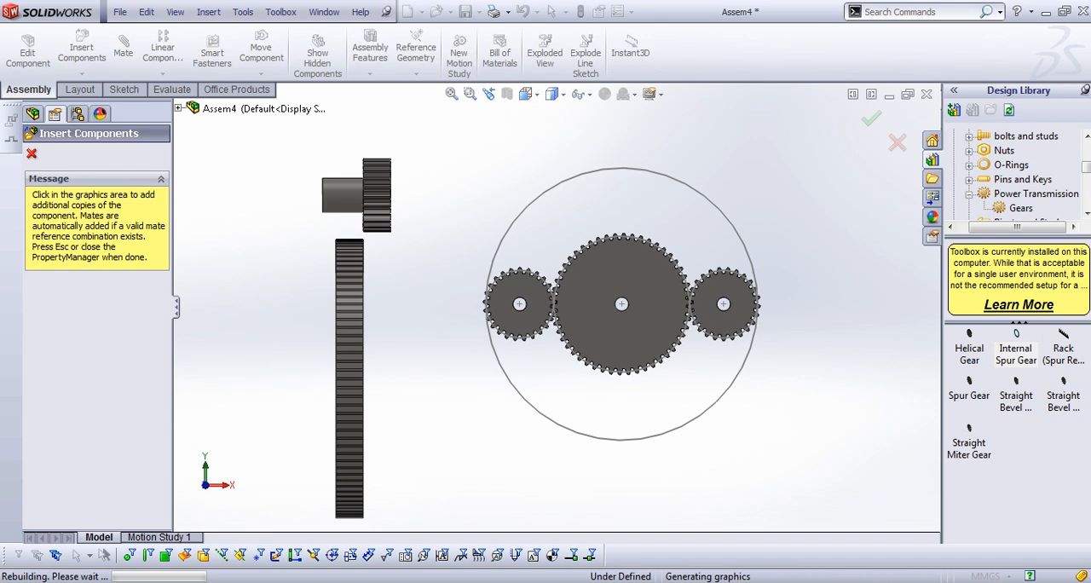
key(Escape)
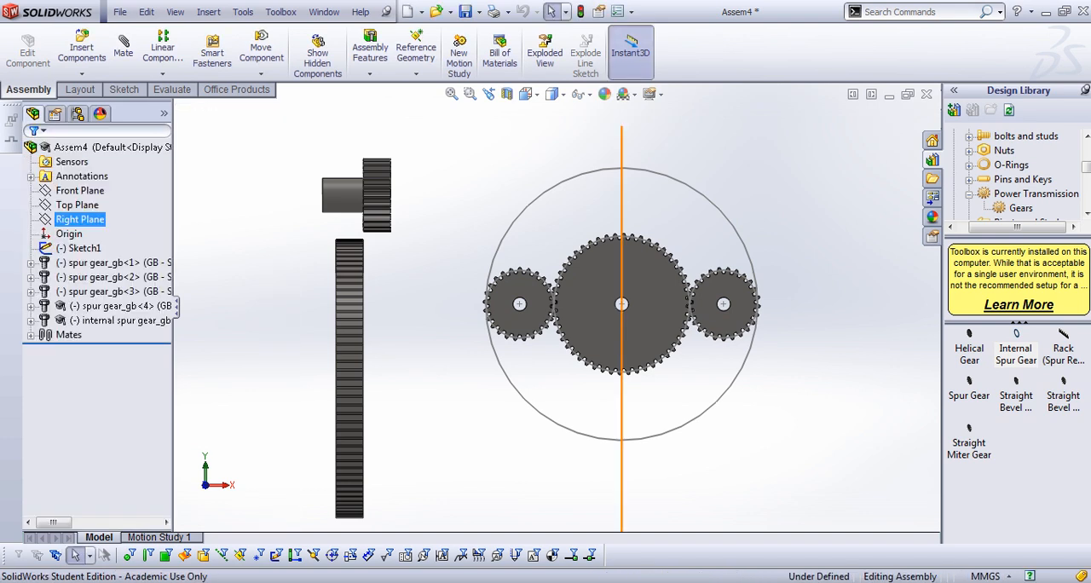
Add a Concentric mate between the internal ring gear's circular edge and the large outer circle of the layout sketch
click(123, 46)
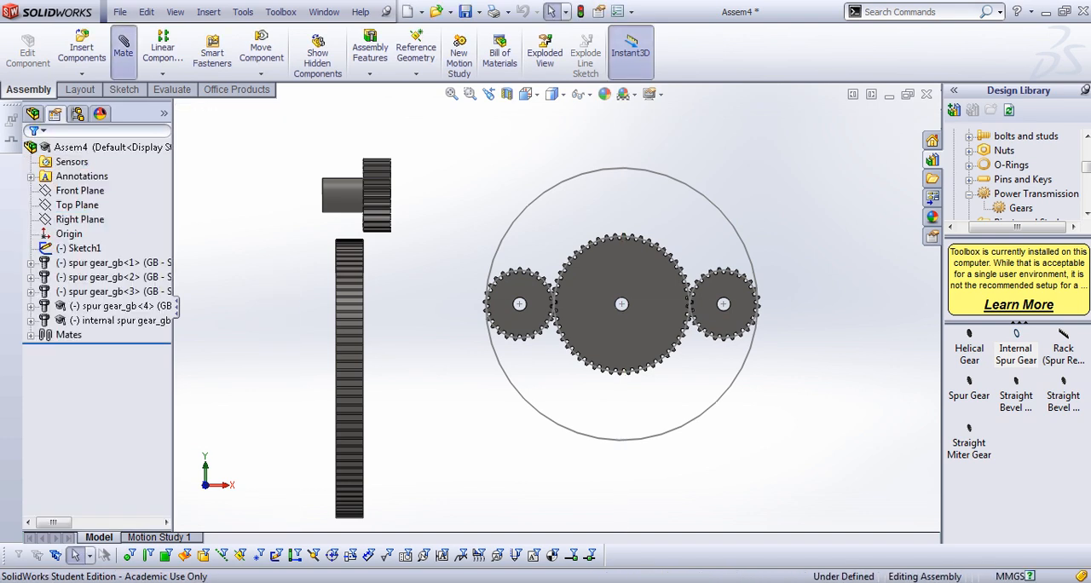
middle_drag(349, 373, 452, 372)
scroll(452, 372, up, 1)
scroll(452, 372, down, 6)
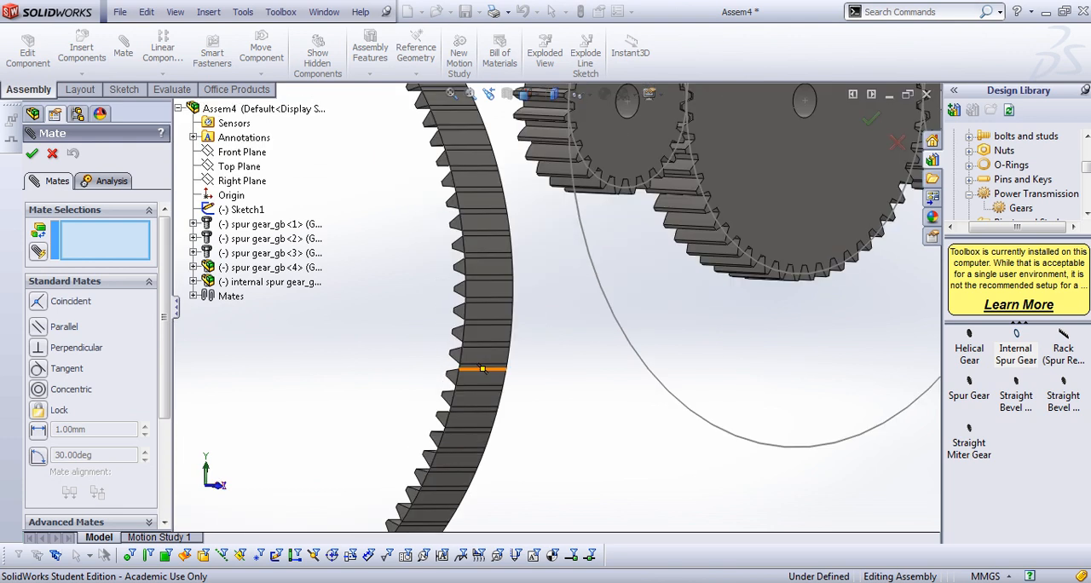
click(464, 281)
scroll(465, 281, up, 5)
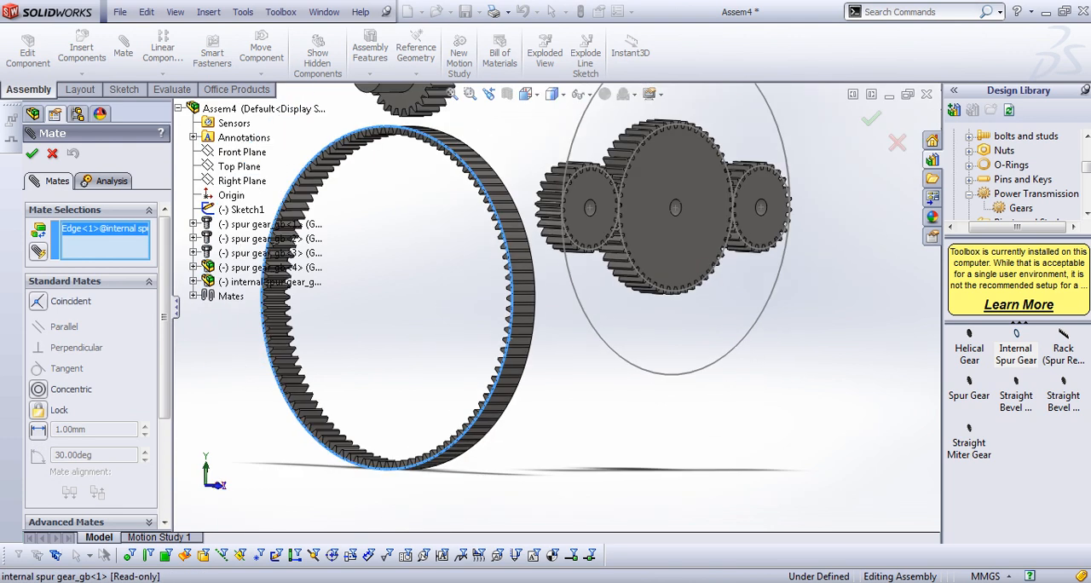
click(564, 221)
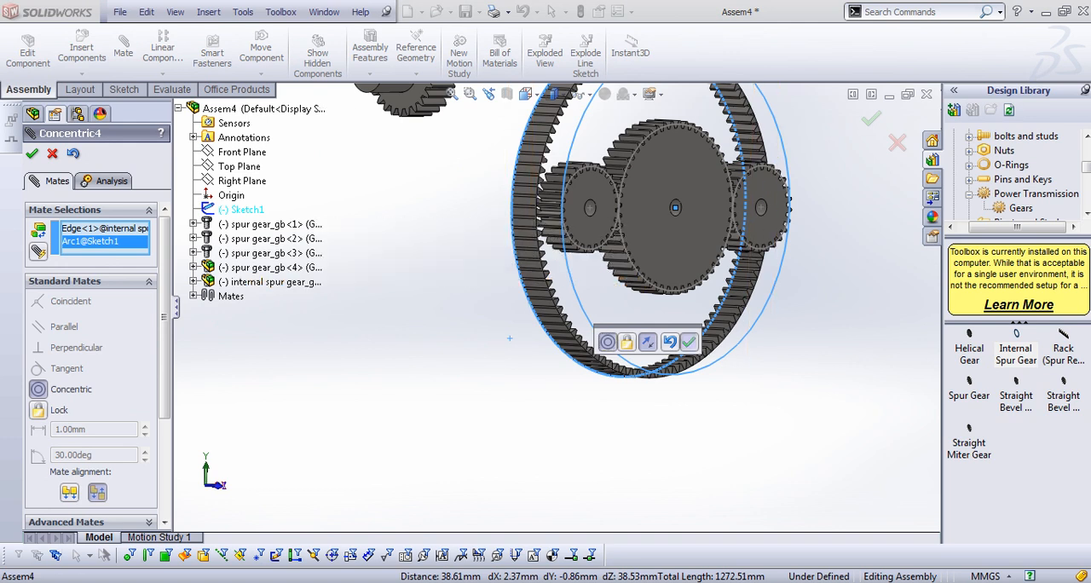
click(688, 342)
Add a Coincident mate between the internal ring gear's toothed side face and the assembly's Front Plane
scroll(457, 254, down, 5)
click(452, 249)
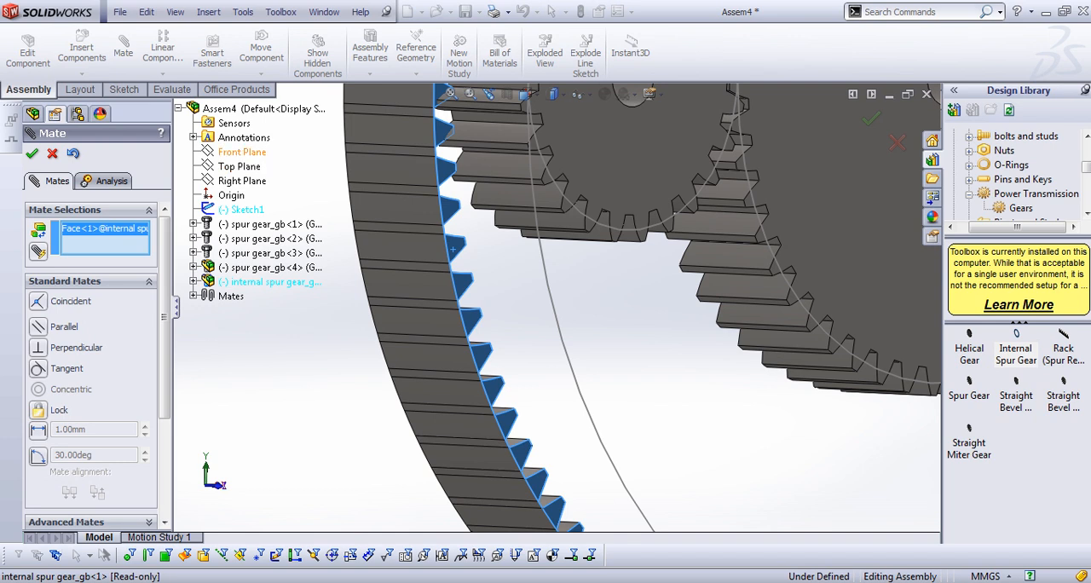
click(242, 152)
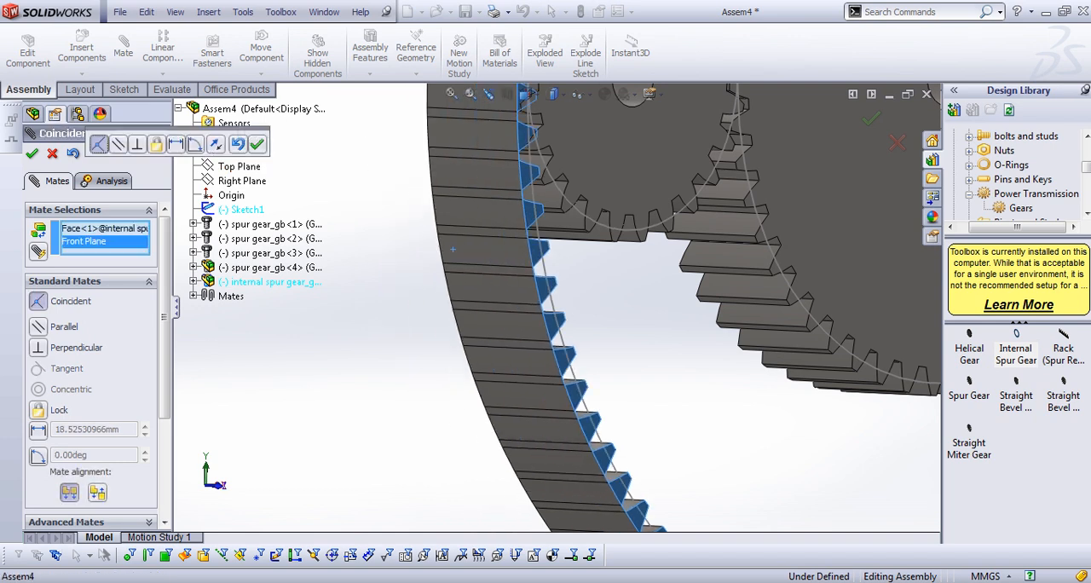
click(257, 144)
scroll(561, 308, up, 8)
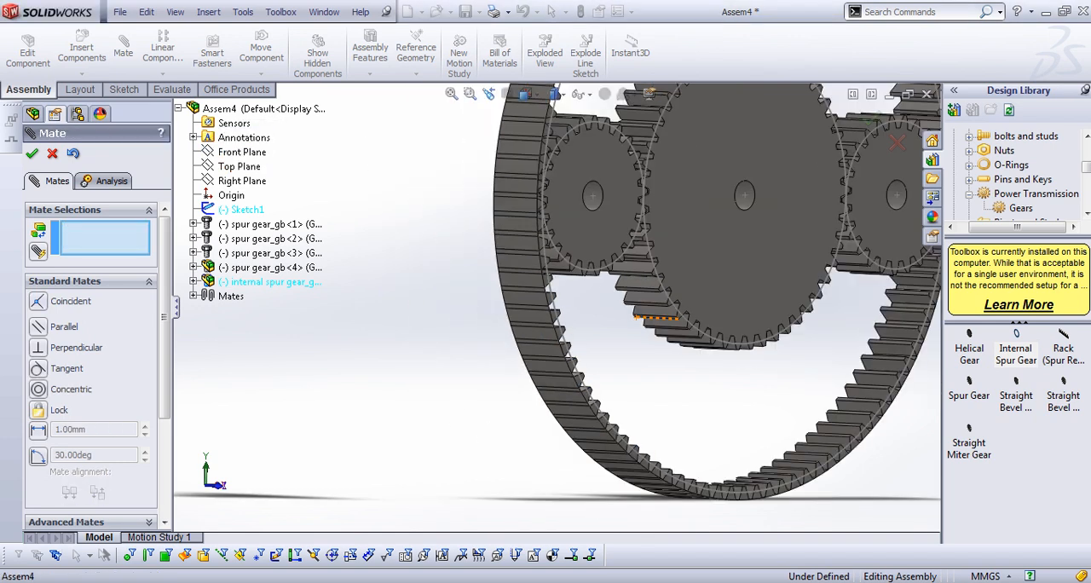
Examine how the ring gear's teeth sit against the right small gear's teeth, and close the Mate command
middle_drag(734, 271, 647, 275)
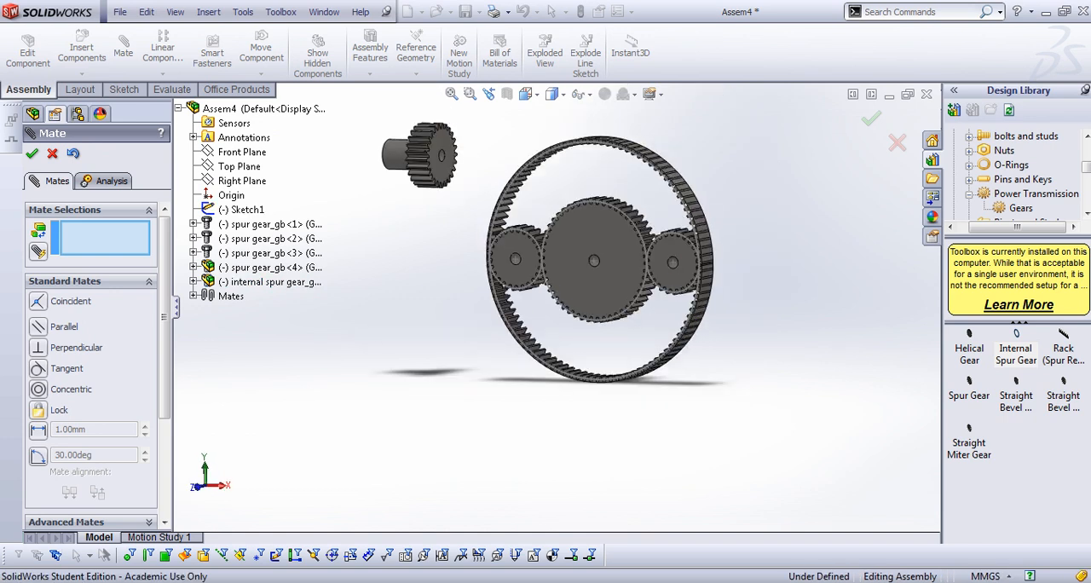
scroll(649, 274, down, 3)
scroll(632, 281, up, 2)
middle_drag(533, 317, 564, 300)
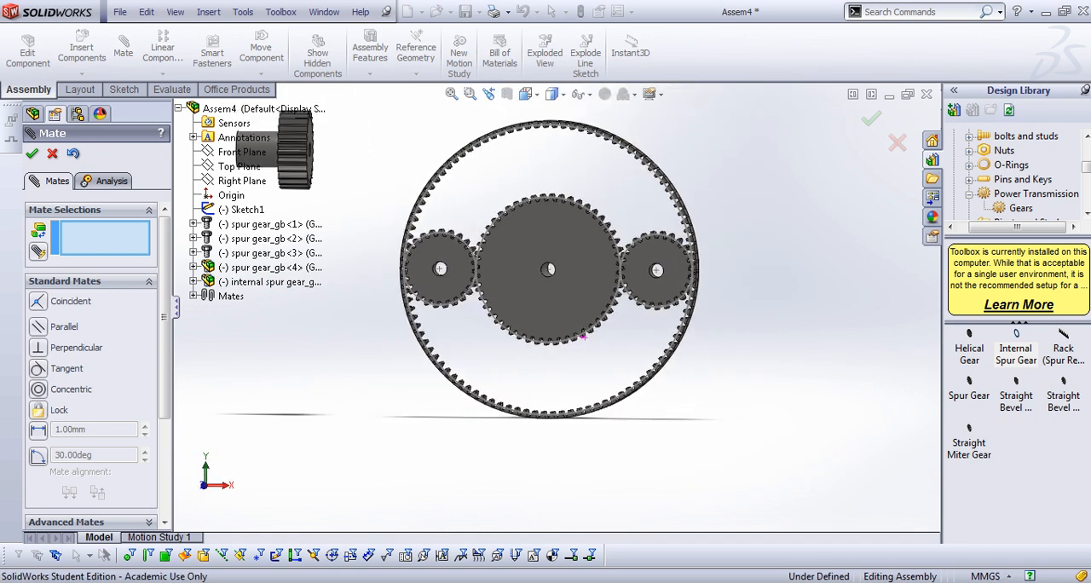
scroll(563, 299, down, 4)
scroll(562, 319, up, 3)
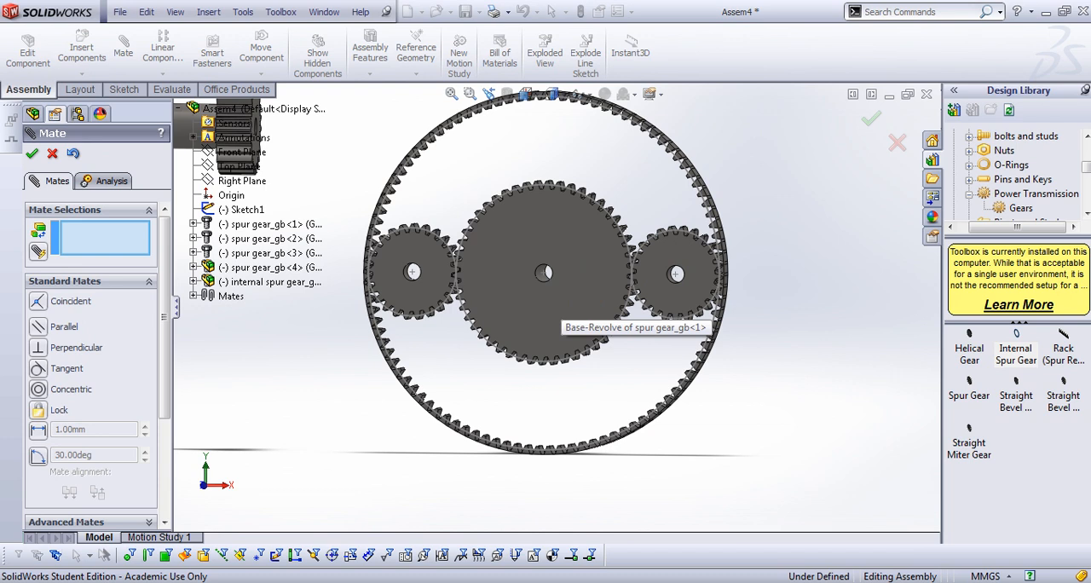
scroll(733, 285, down, 5)
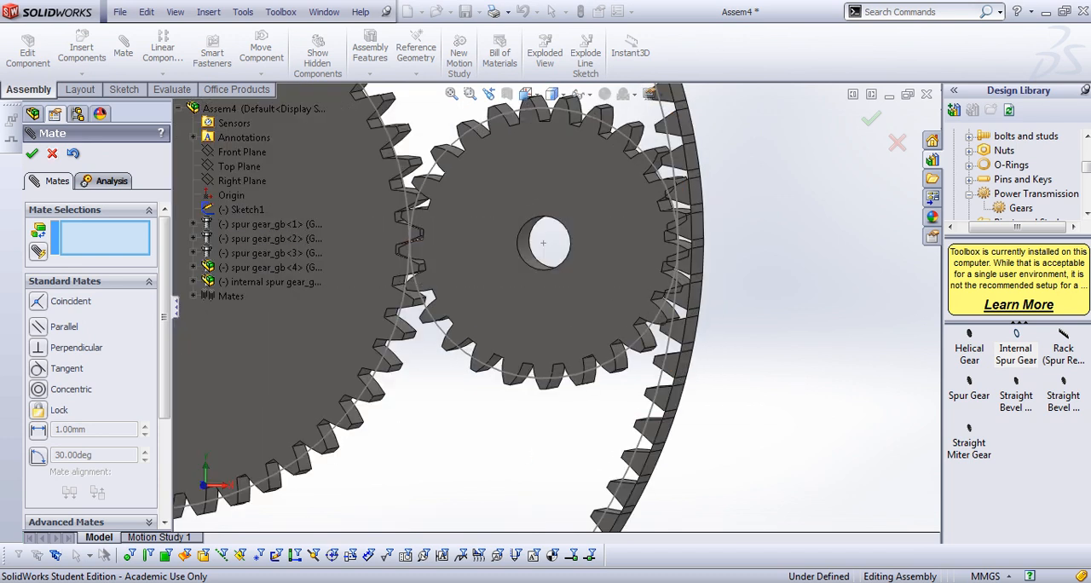
click(52, 152)
In the front view, rotate the internal ring gear so its teeth mesh cleanly with those of the right small gear
scroll(664, 312, down, 5)
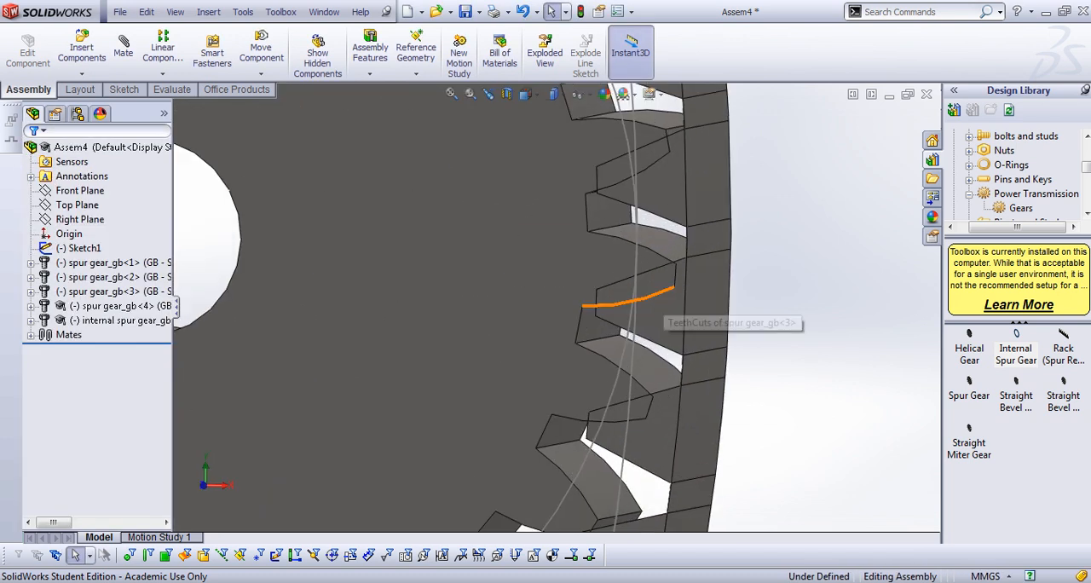
click(551, 290)
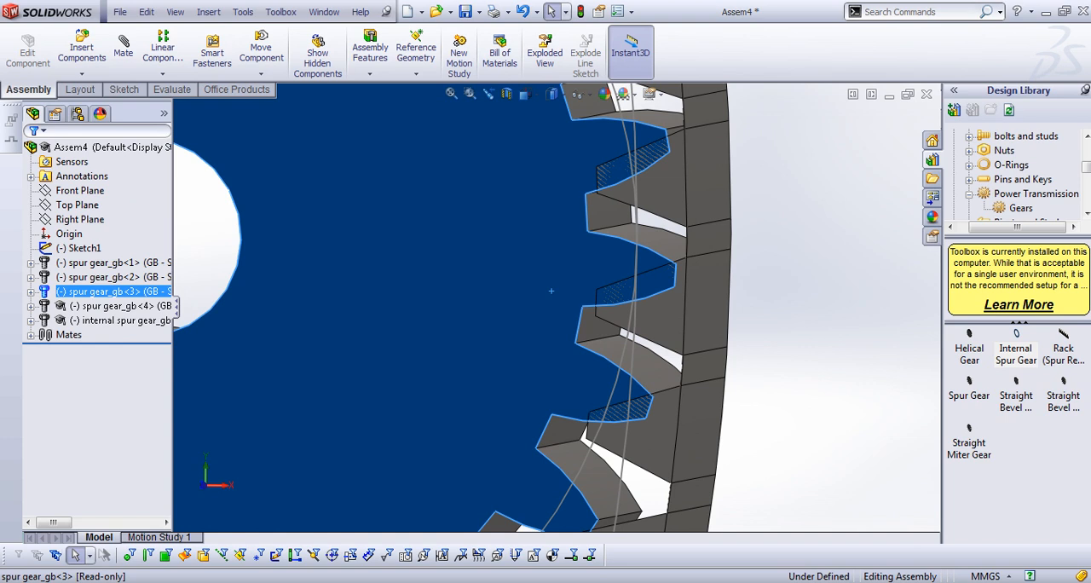
key(space)
click(553, 331)
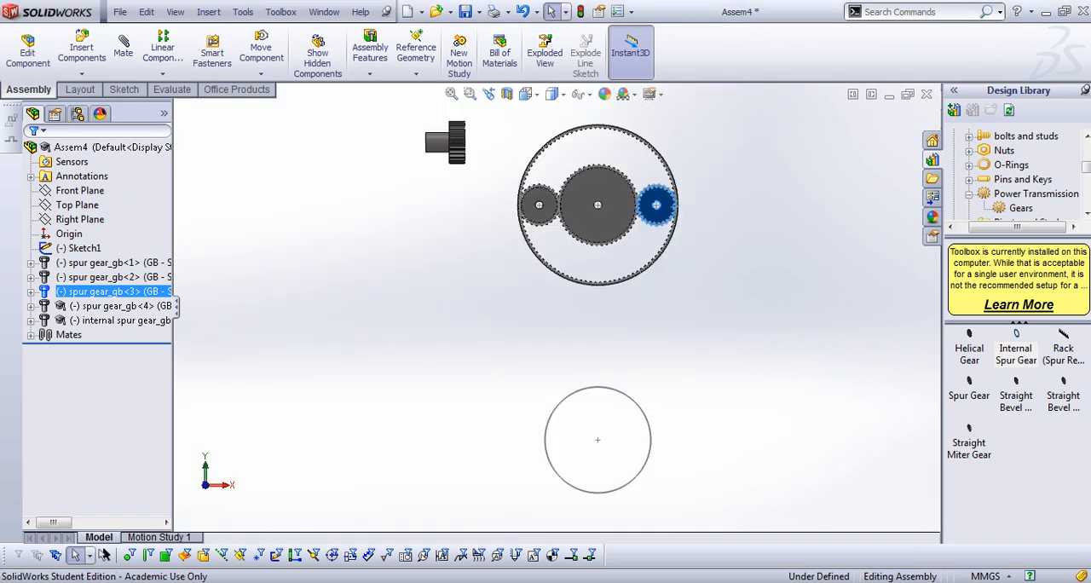
scroll(673, 198, down, 10)
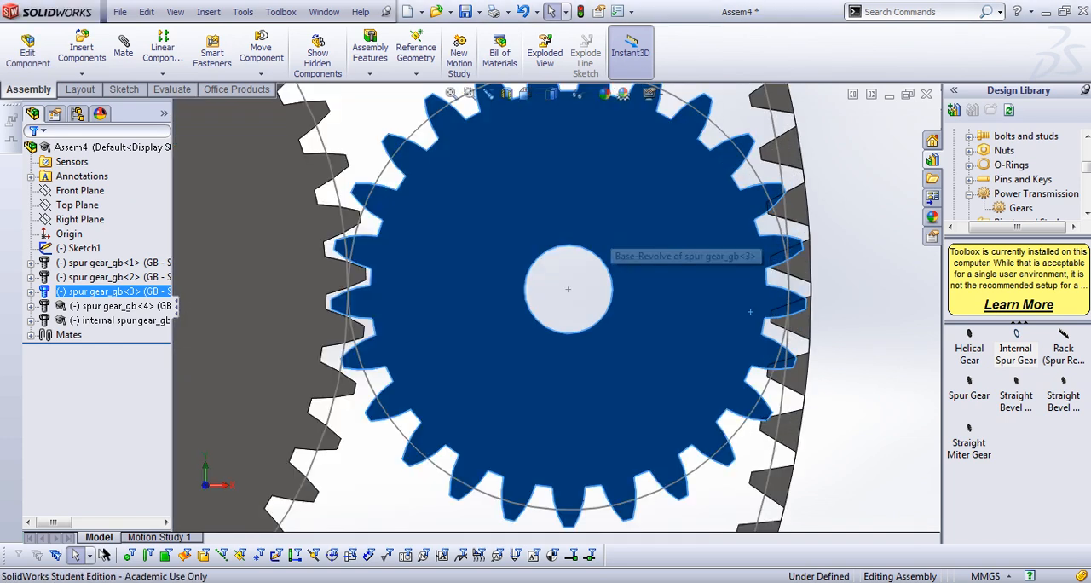
click(789, 265)
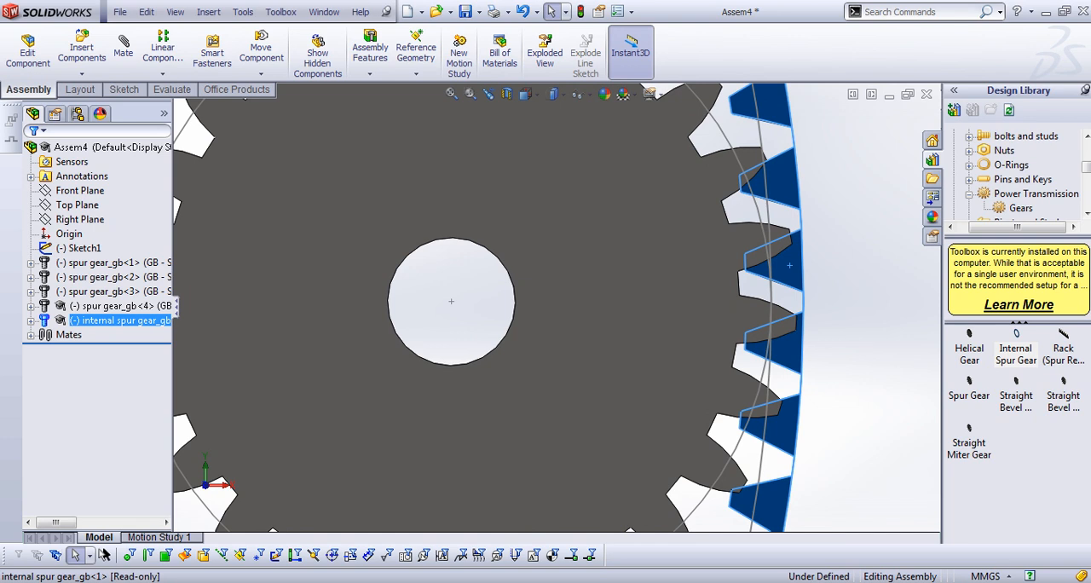
drag(789, 265, 790, 286)
key(Escape)
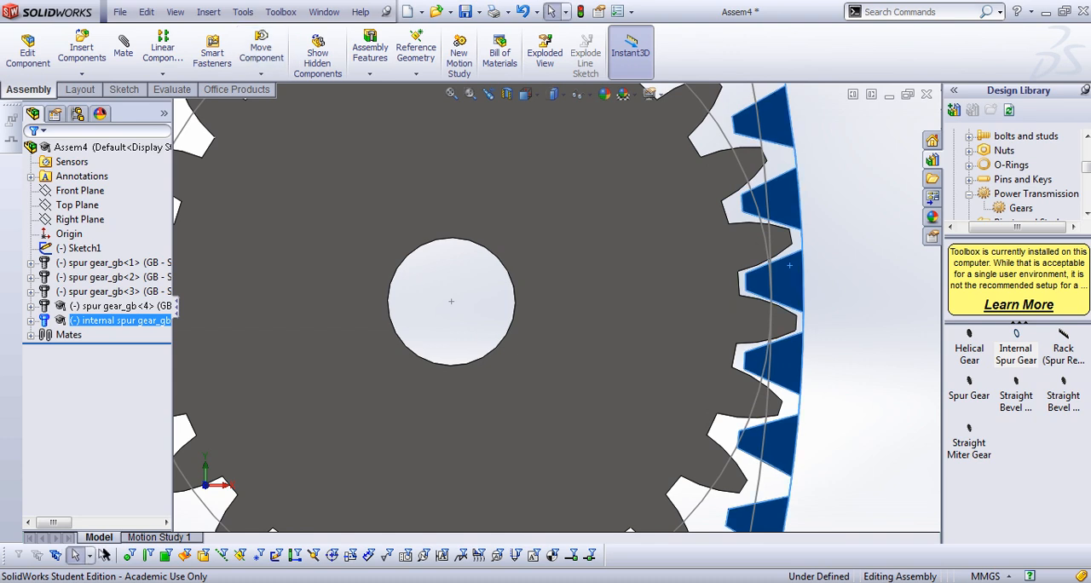
key(Escape)
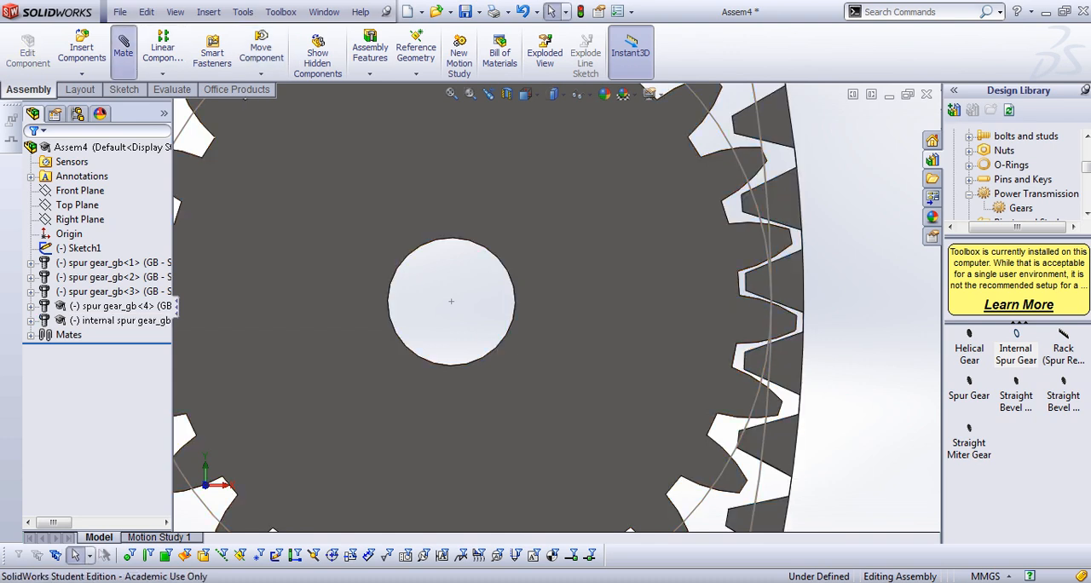
Start a Gear mate between a tooth tip edge of the right small gear and one of the internal ring gear
click(123, 47)
scroll(716, 305, down, 5)
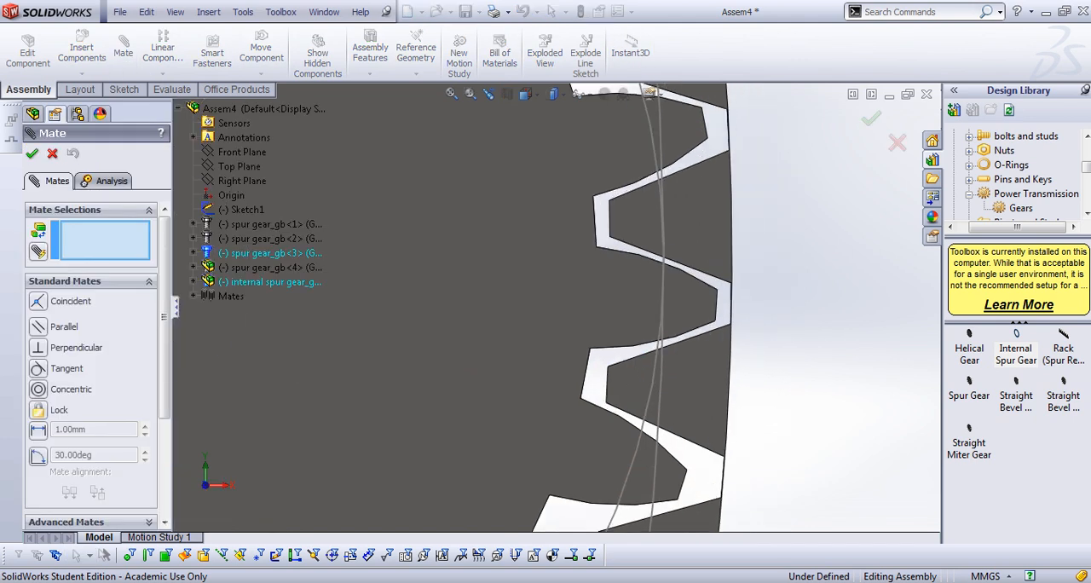
click(716, 305)
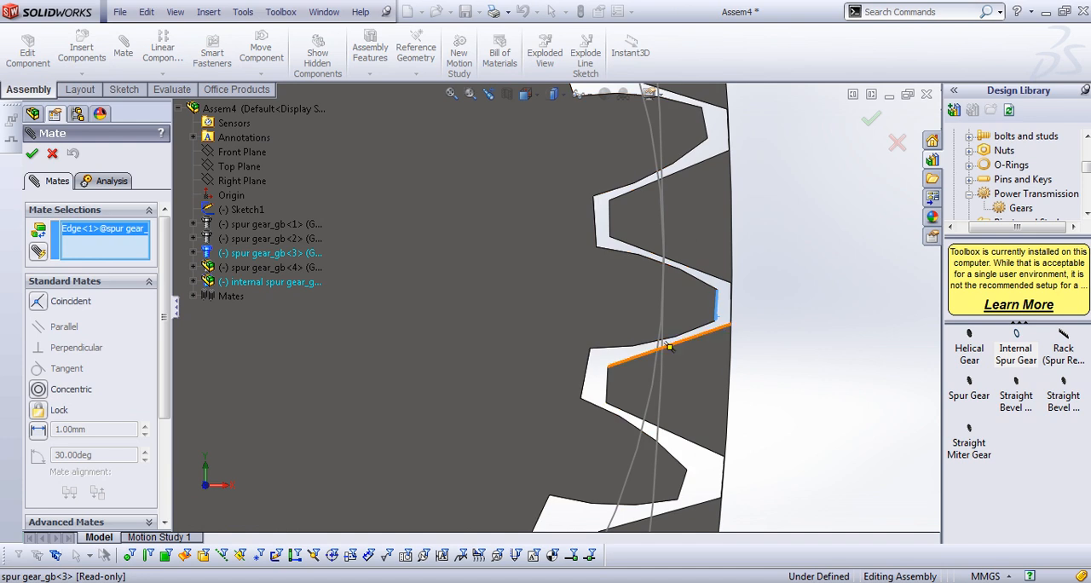
click(606, 383)
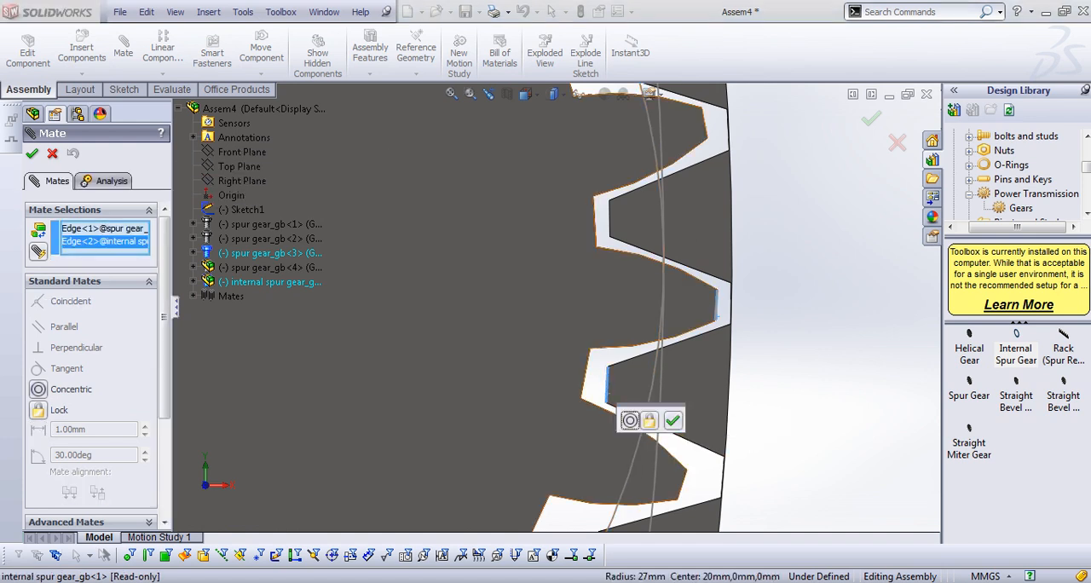
scroll(90, 366, down, 3)
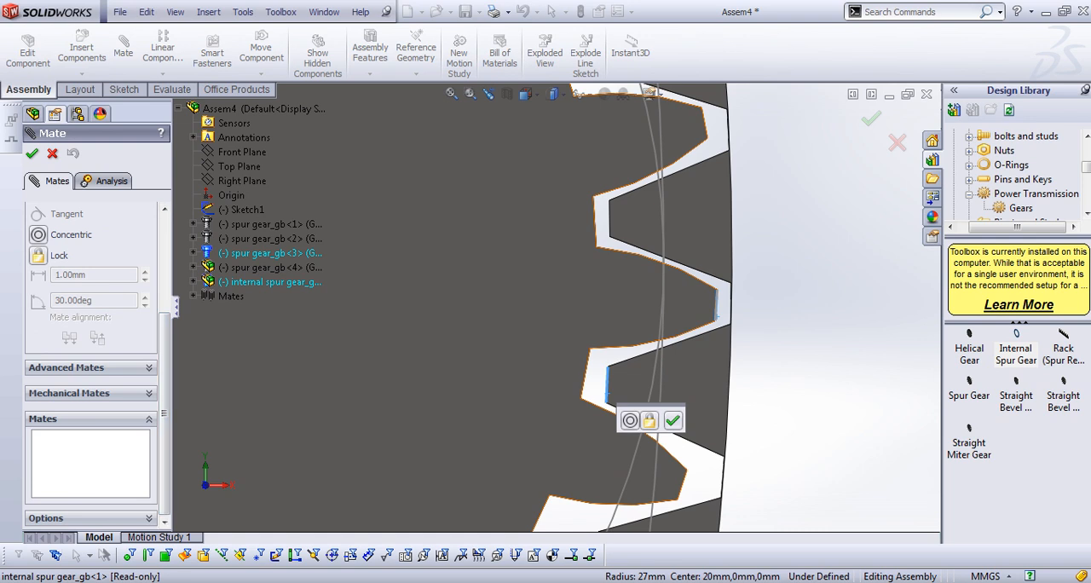
click(93, 393)
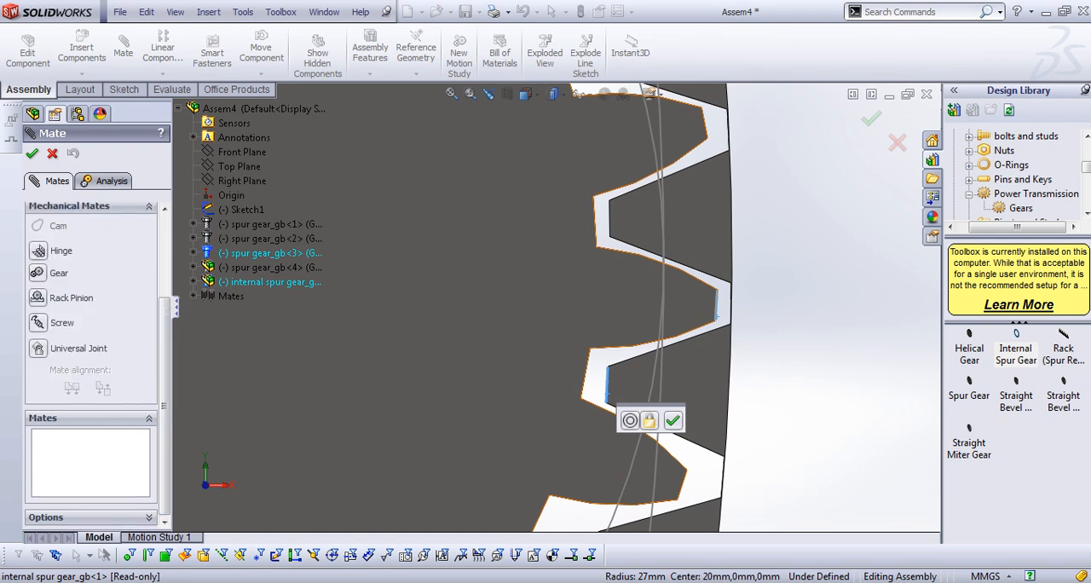
click(37, 273)
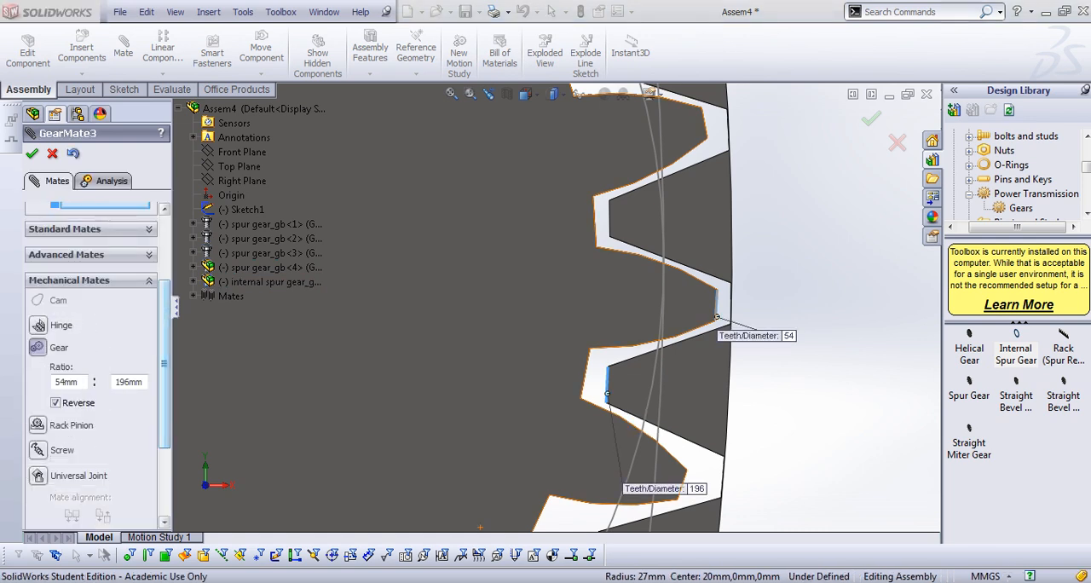
Set the gear mate's ratio to 1 mm : 4 mm for the small gear and ring gear, and accept it
double_click(67, 381)
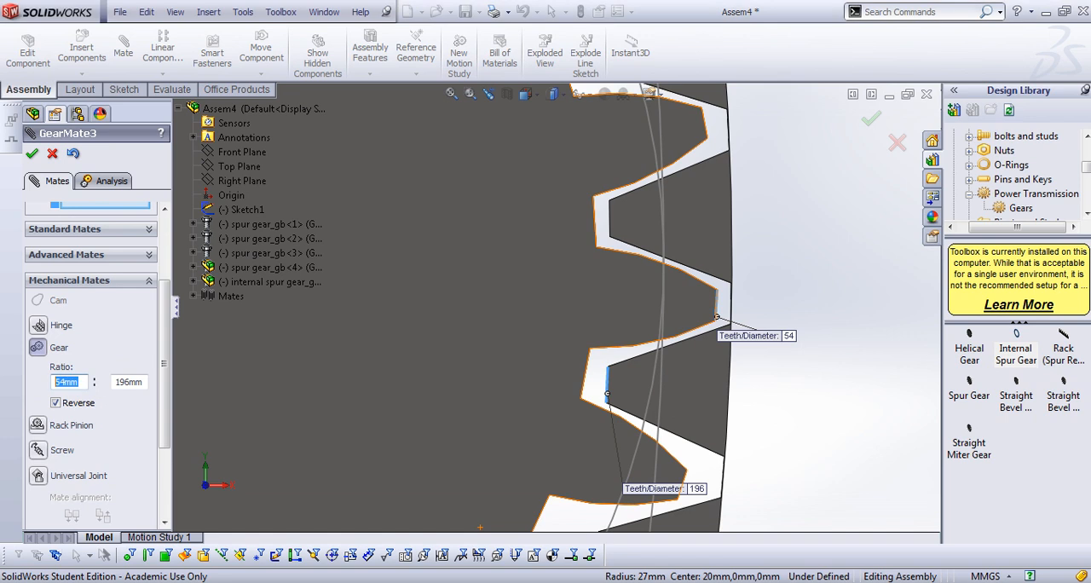
text(1)
key(Return)
key(Tab)
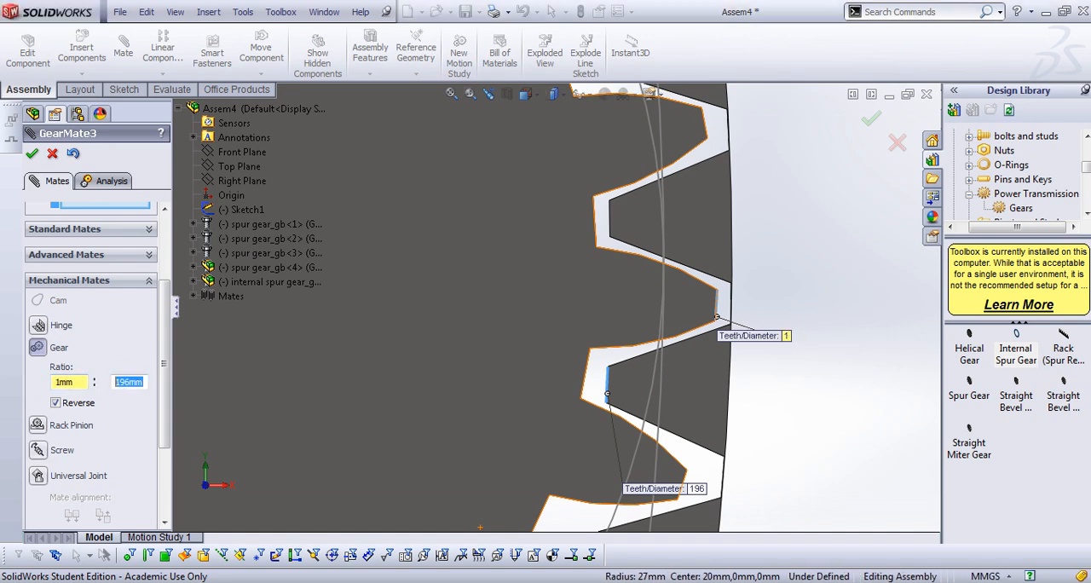
text(4)
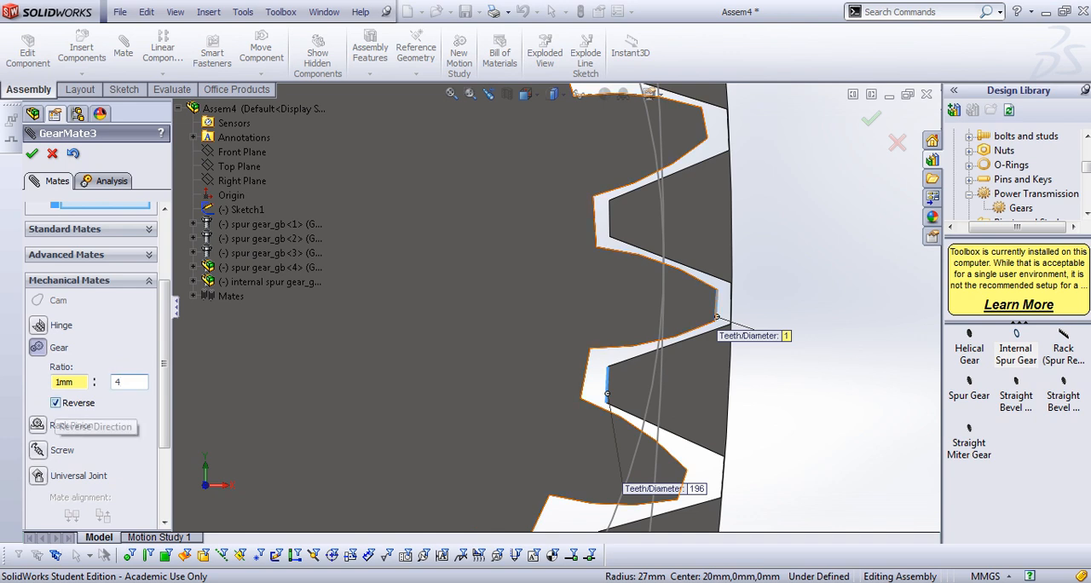
key(Return)
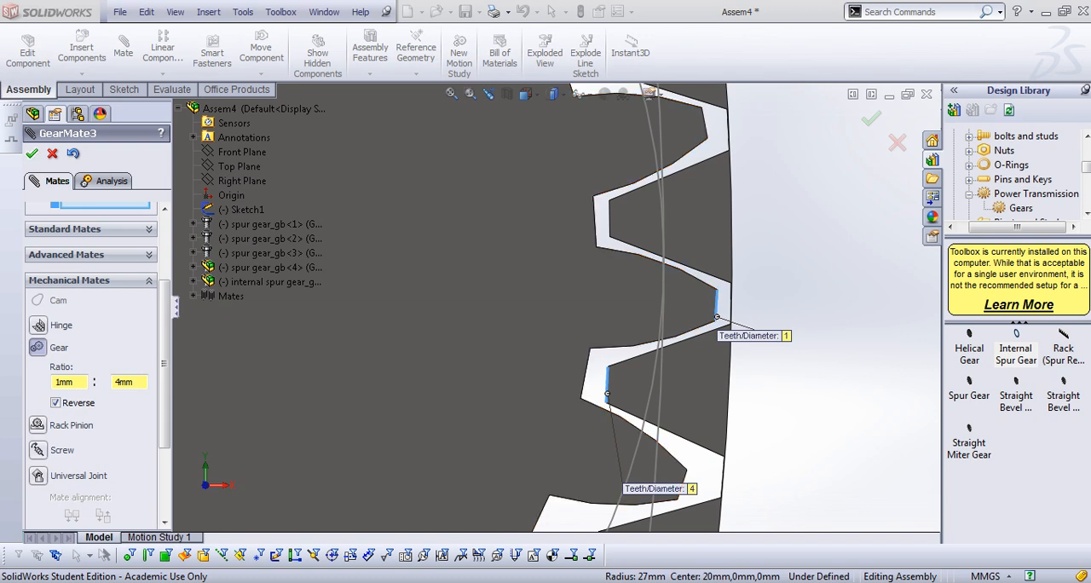
key(Return)
Turn the right small gear to check that the ring gear rotates with the gear set, and finish mating
scroll(557, 307, up, 8)
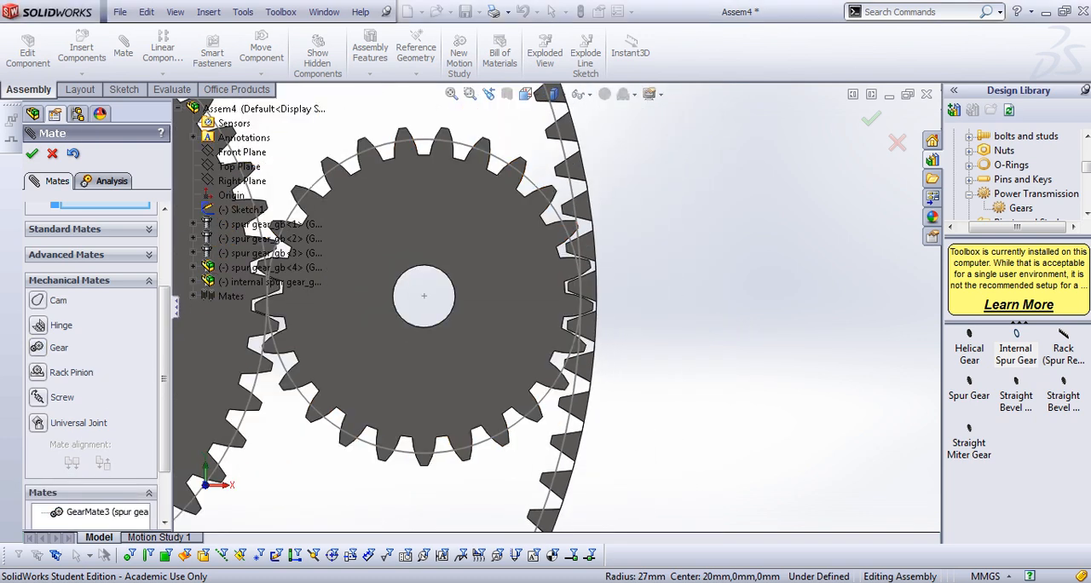
scroll(474, 294, up, 5)
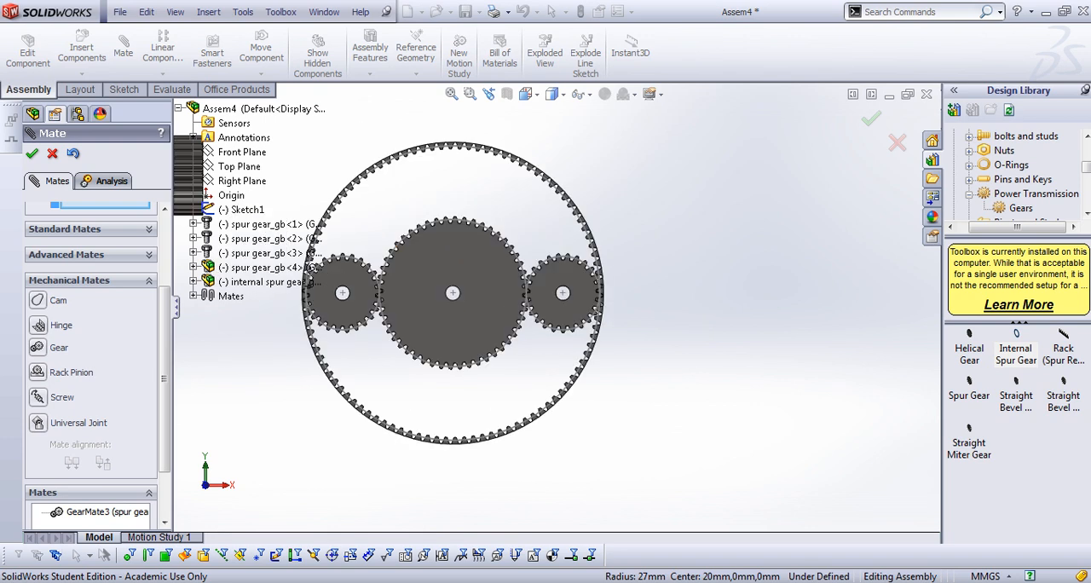
scroll(477, 323, down, 3)
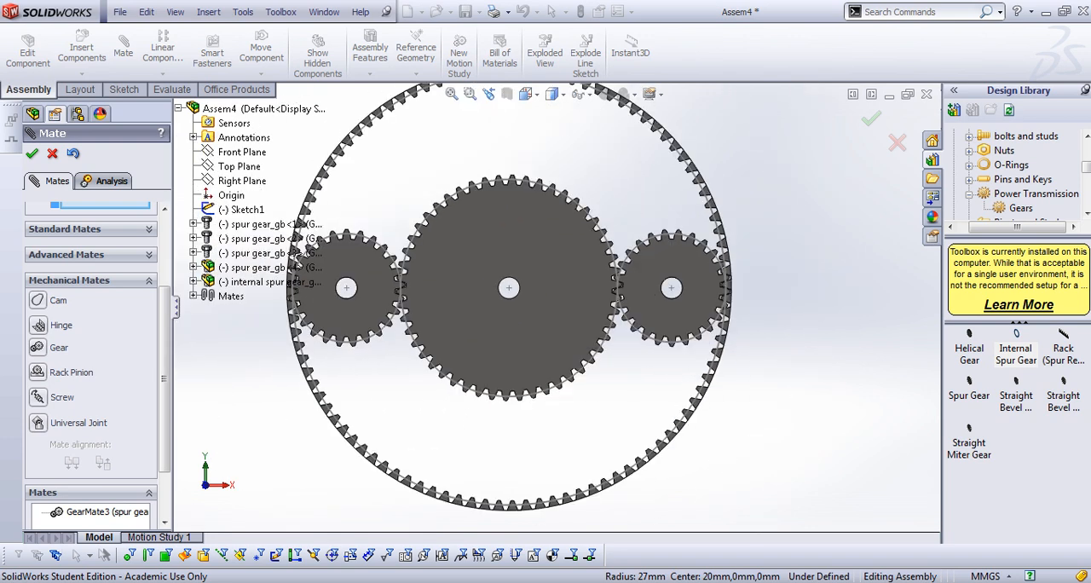
click(710, 297)
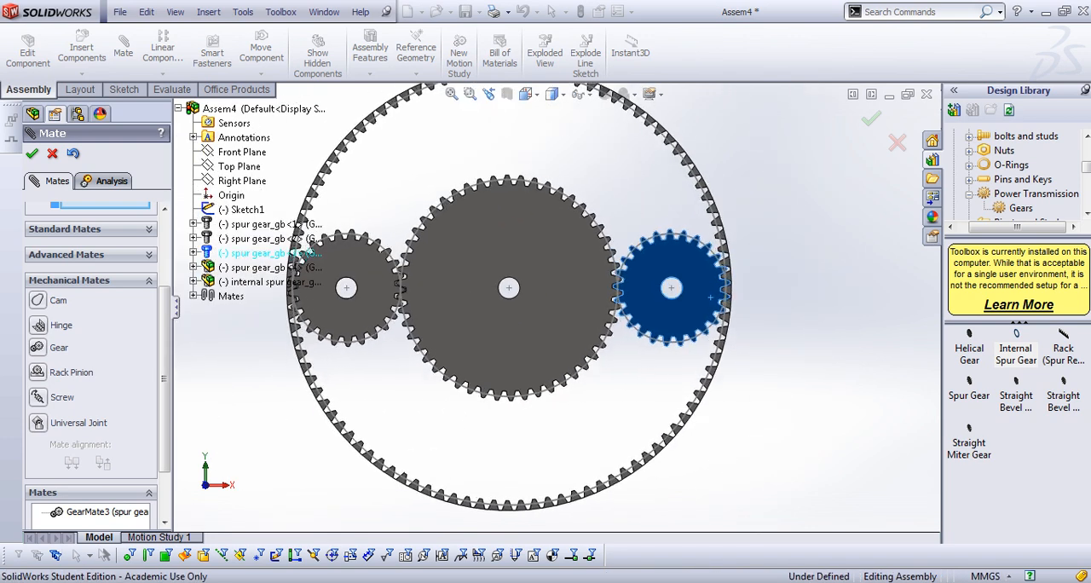
drag(709, 297, 690, 322)
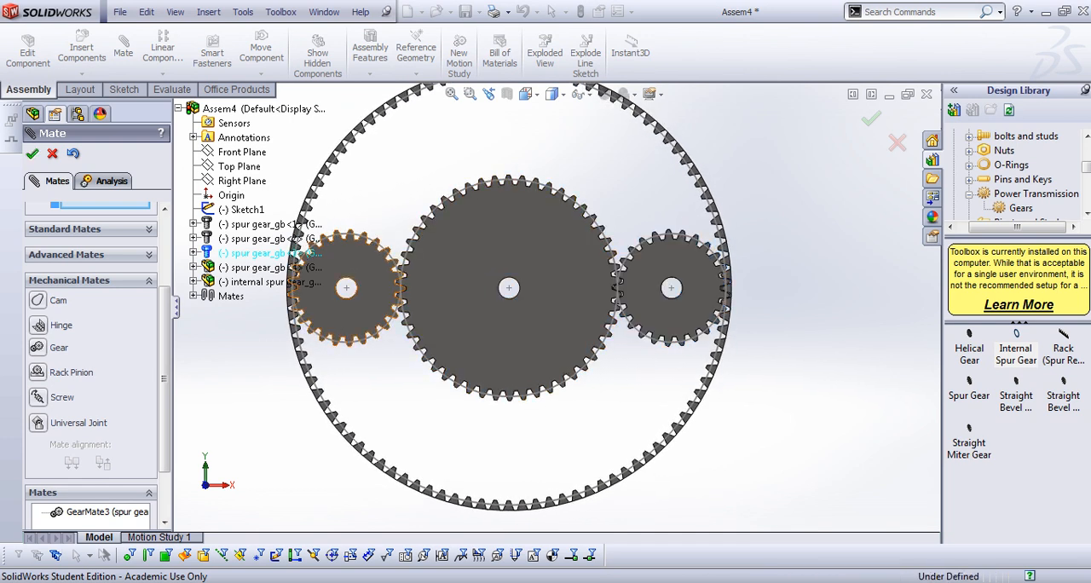
click(32, 153)
scroll(315, 205, up, 5)
scroll(316, 205, down, 1)
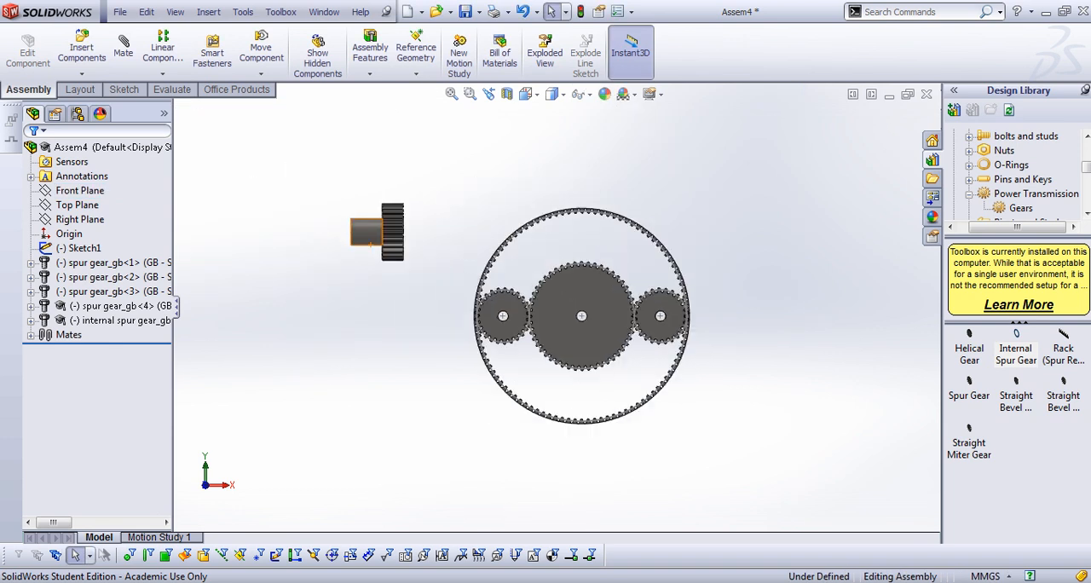
scroll(311, 213, down, 1)
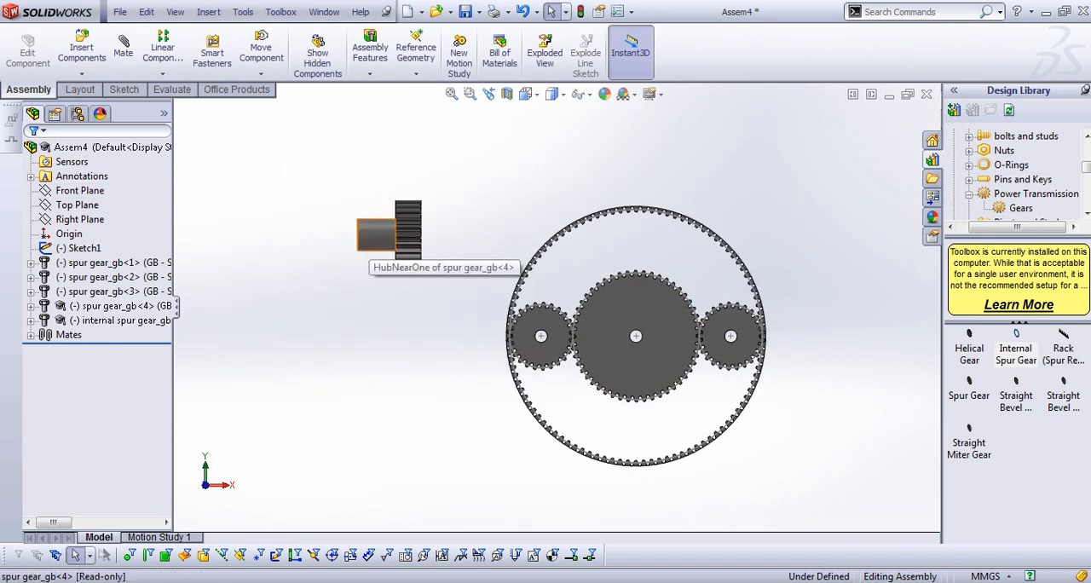
Mate the loose small spur gear's hub face concentric with the lower circle of the layout sketch, and finish mating
click(375, 239)
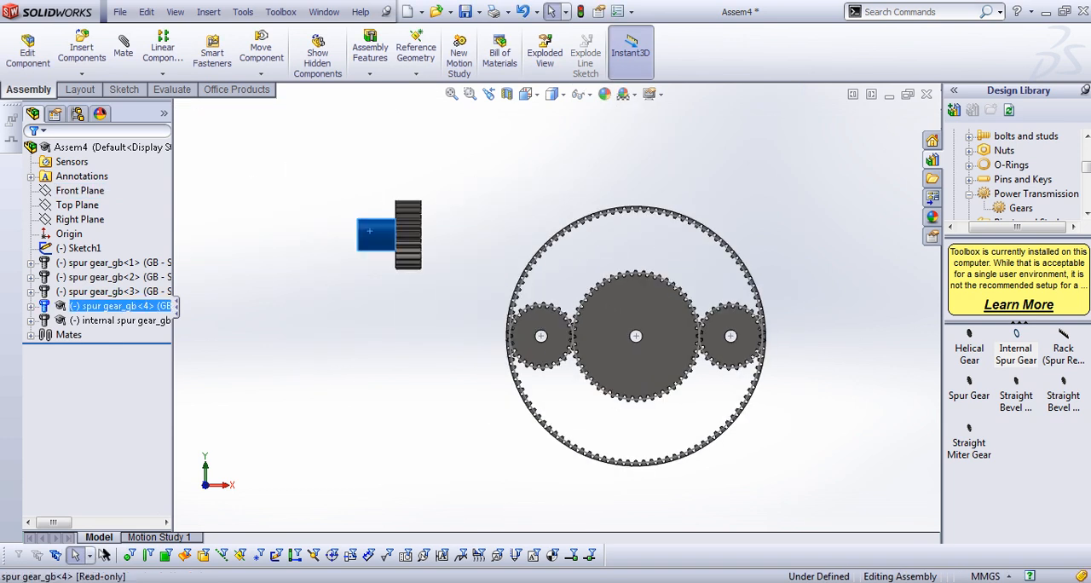
click(124, 51)
scroll(558, 307, up, 6)
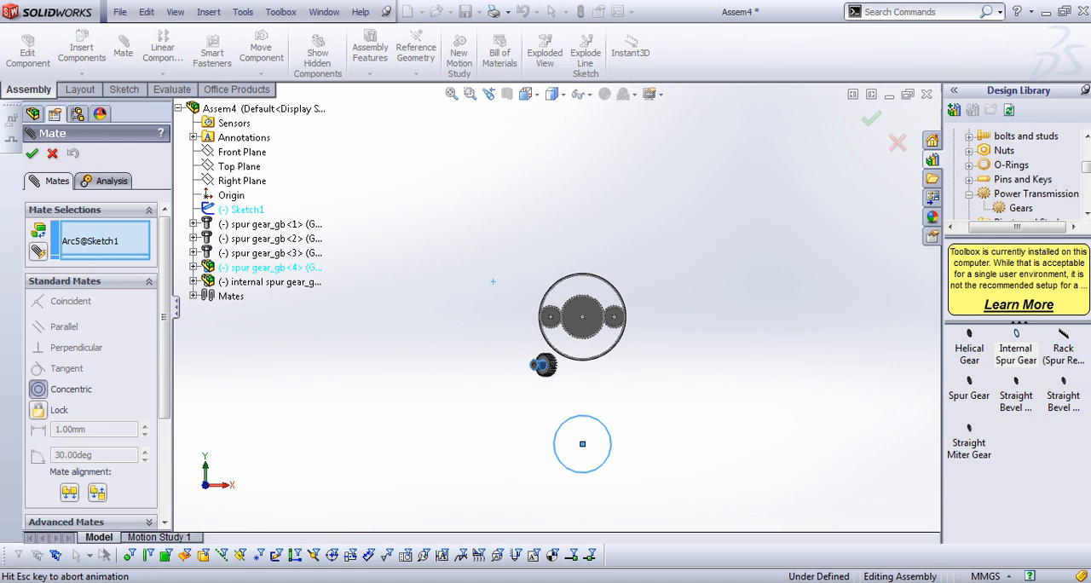
click(562, 426)
scroll(612, 501, down, 3)
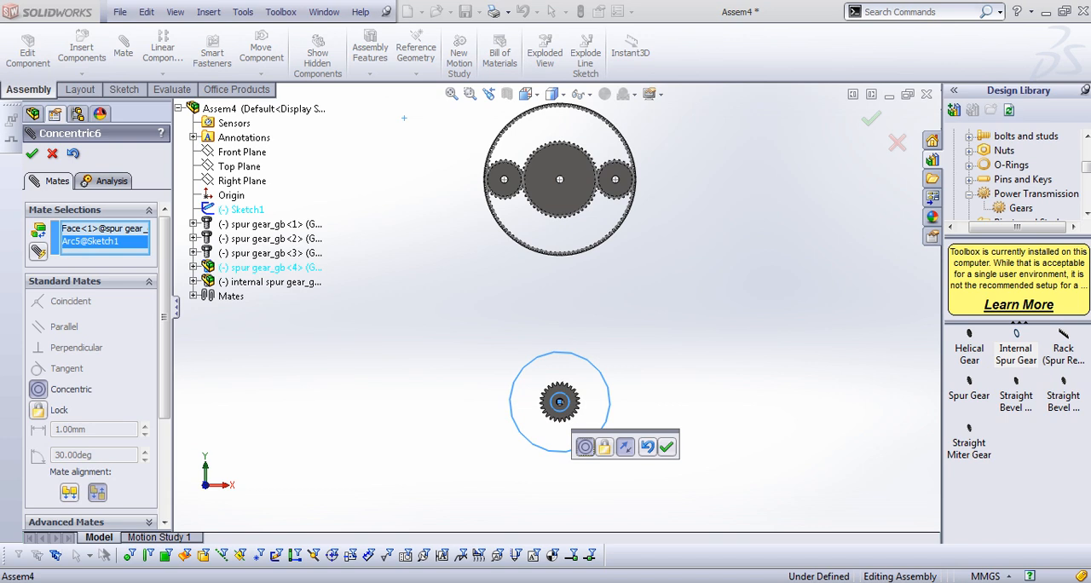
click(665, 446)
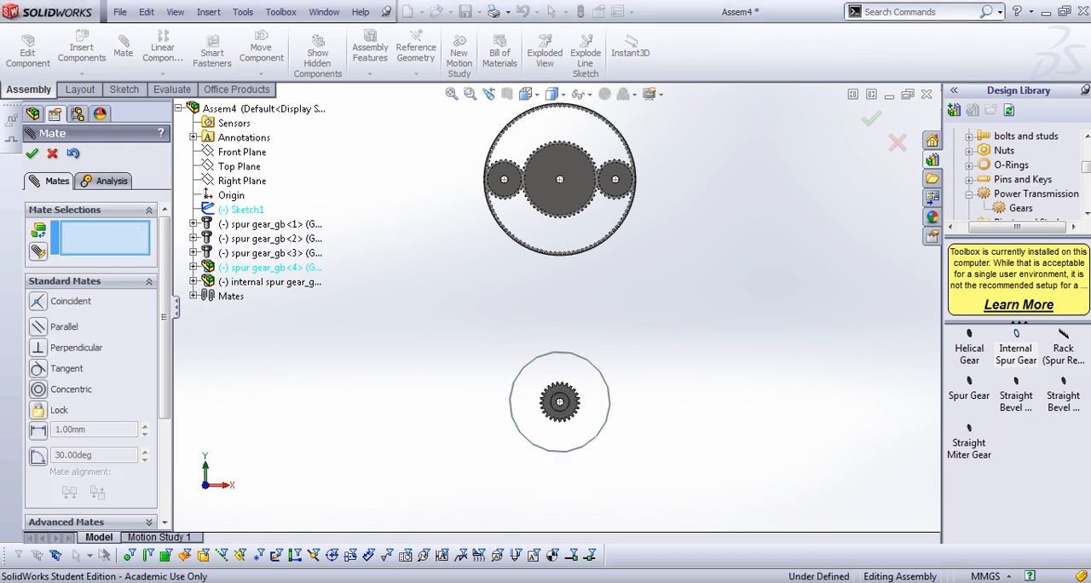
click(32, 153)
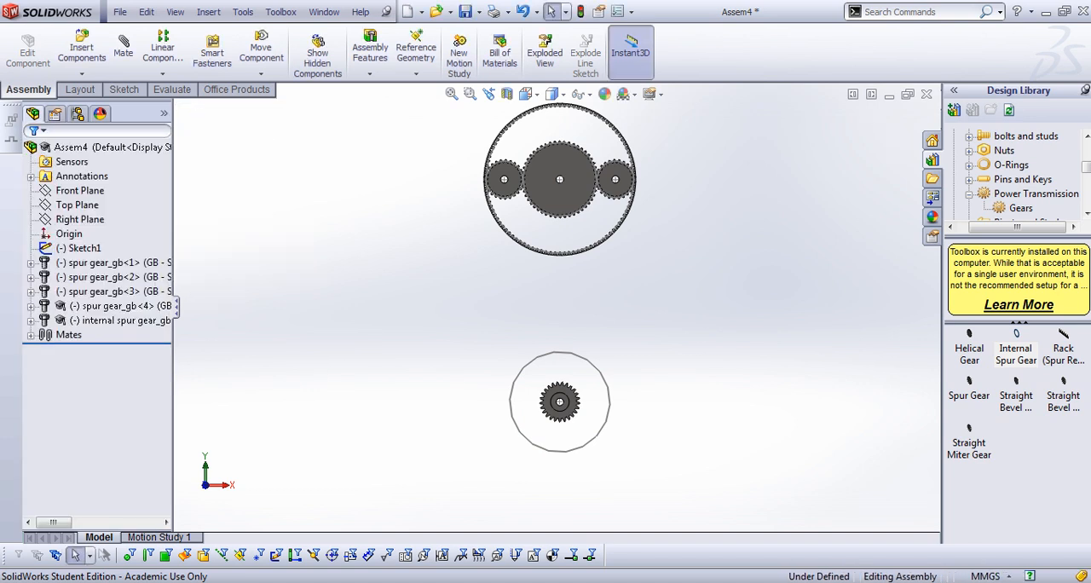
Edit the layout sketch to dimension the lower circle's diameter at 50 mm, and exit the sketch
click(94, 262)
click(83, 247)
click(99, 203)
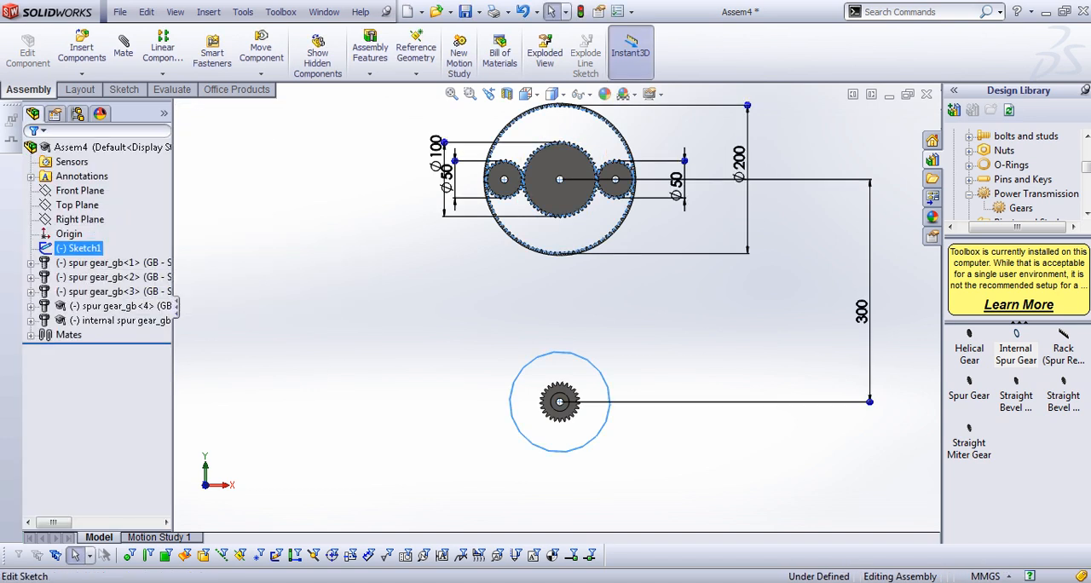
key(space)
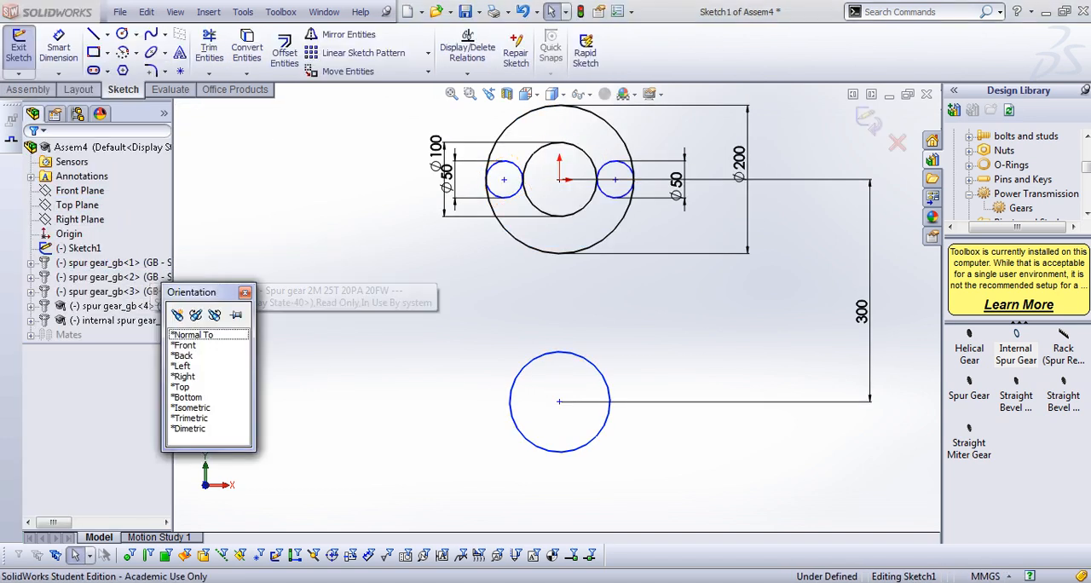
double_click(194, 335)
key(s)
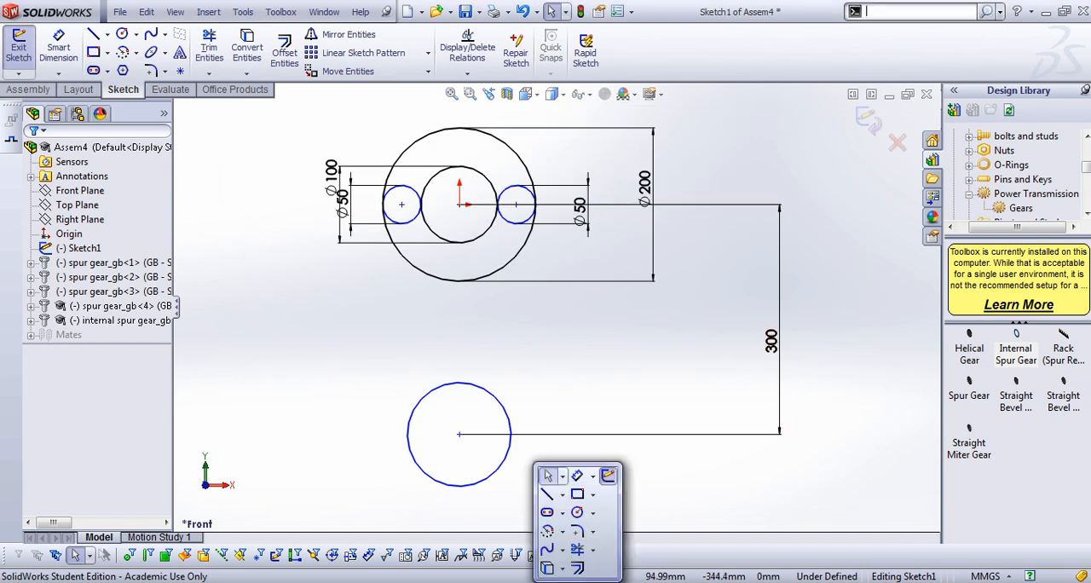
click(578, 475)
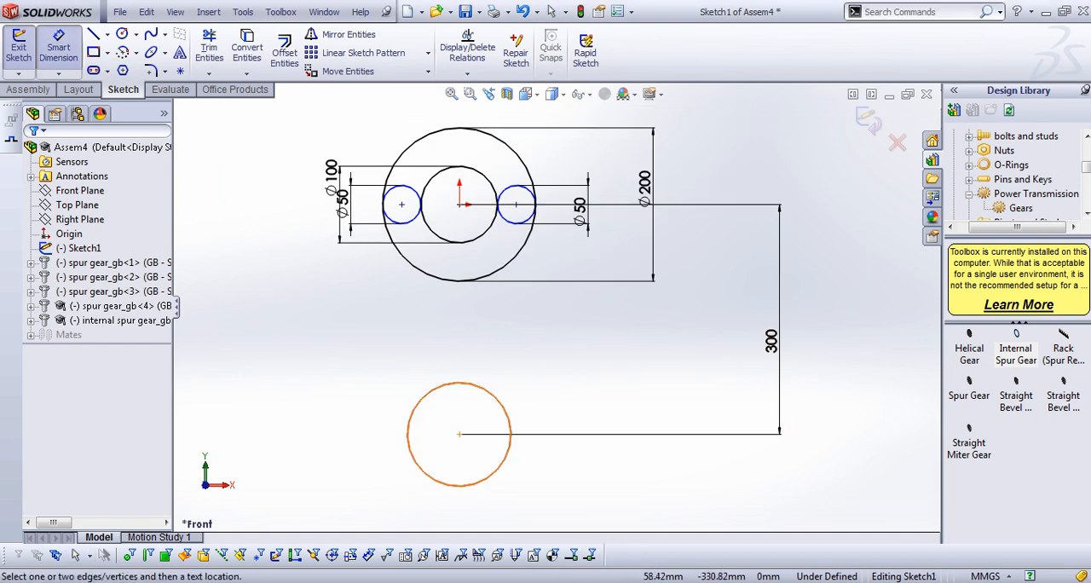
click(502, 462)
click(576, 431)
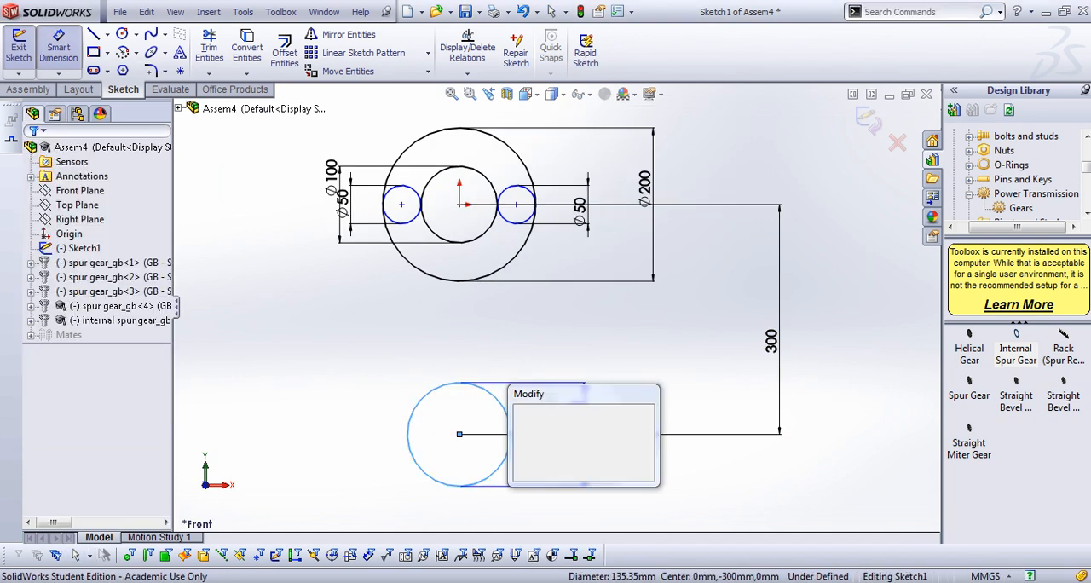
text(50mm)
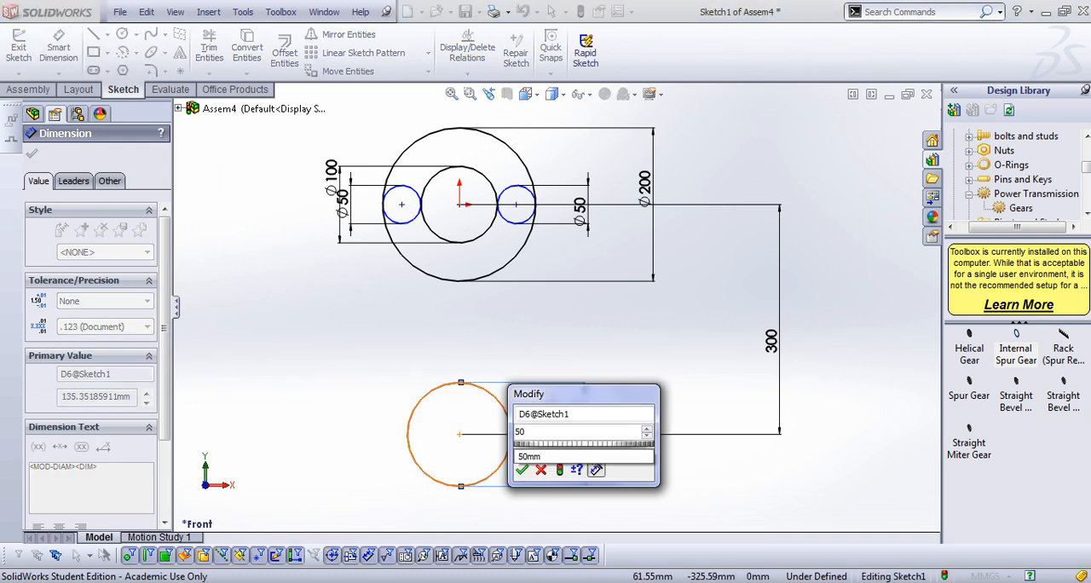
key(Return)
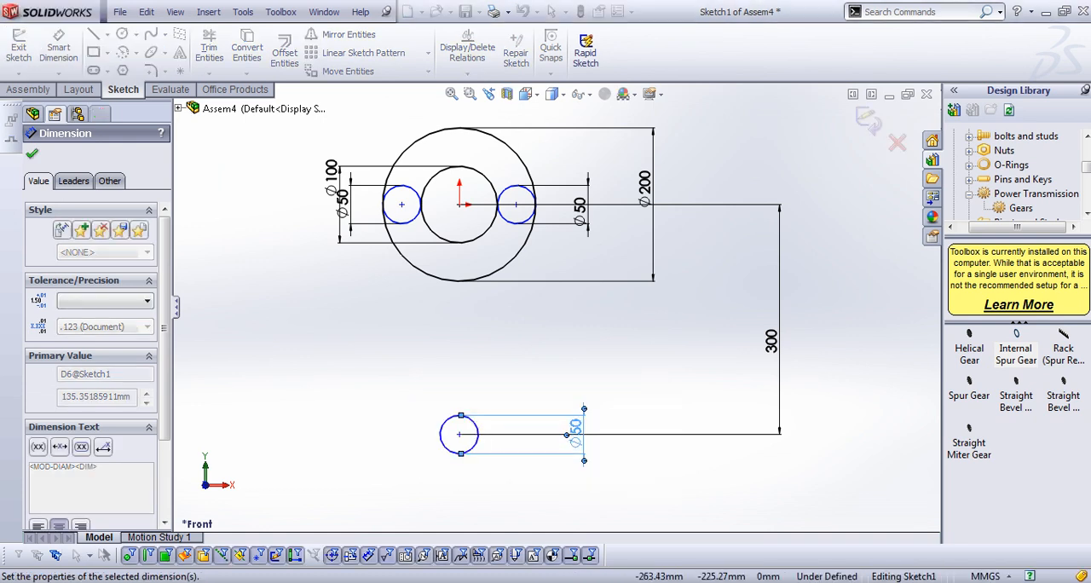
key(Escape)
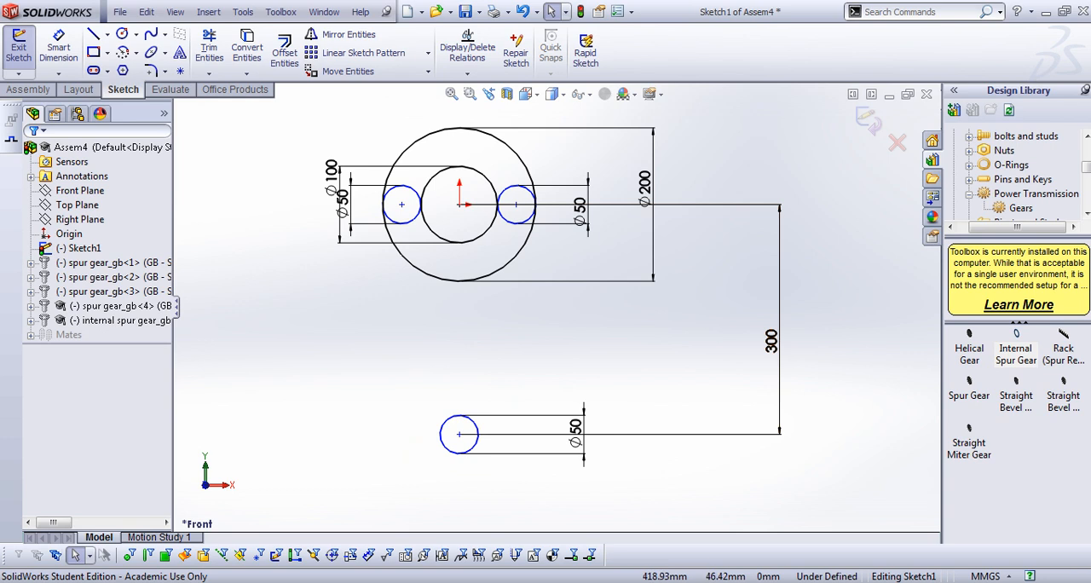
click(868, 121)
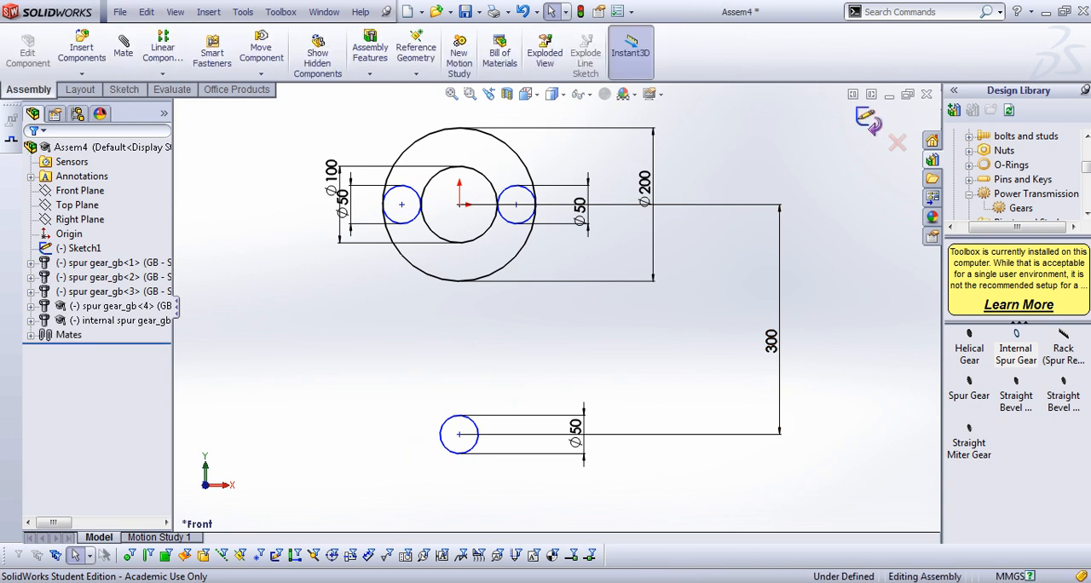
Edit the lower gear's concentric mate to flip its alignment, and accept the change
key(ctrl+4)
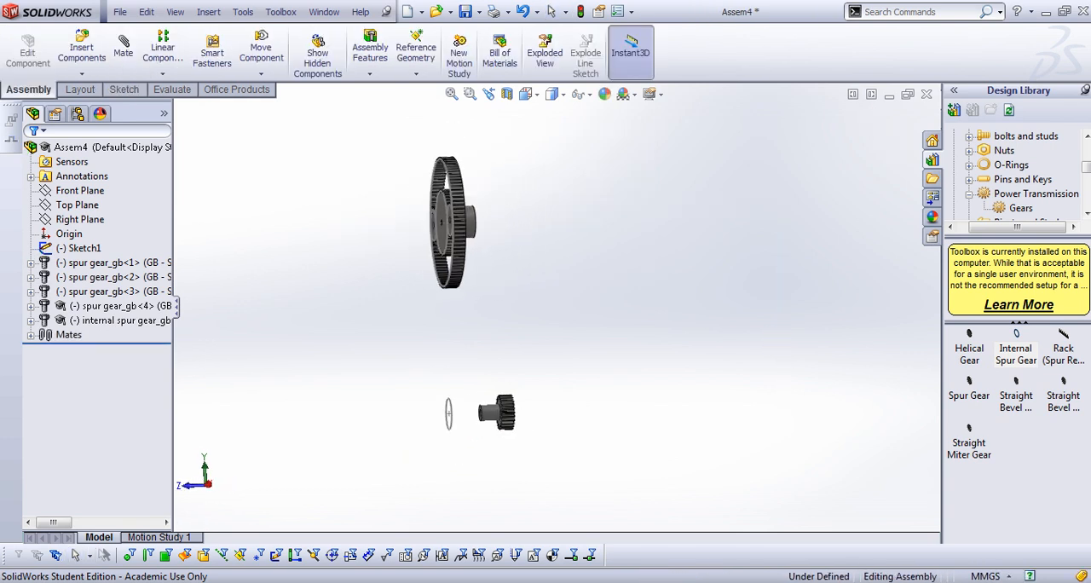
middle_drag(477, 290, 511, 290)
click(31, 335)
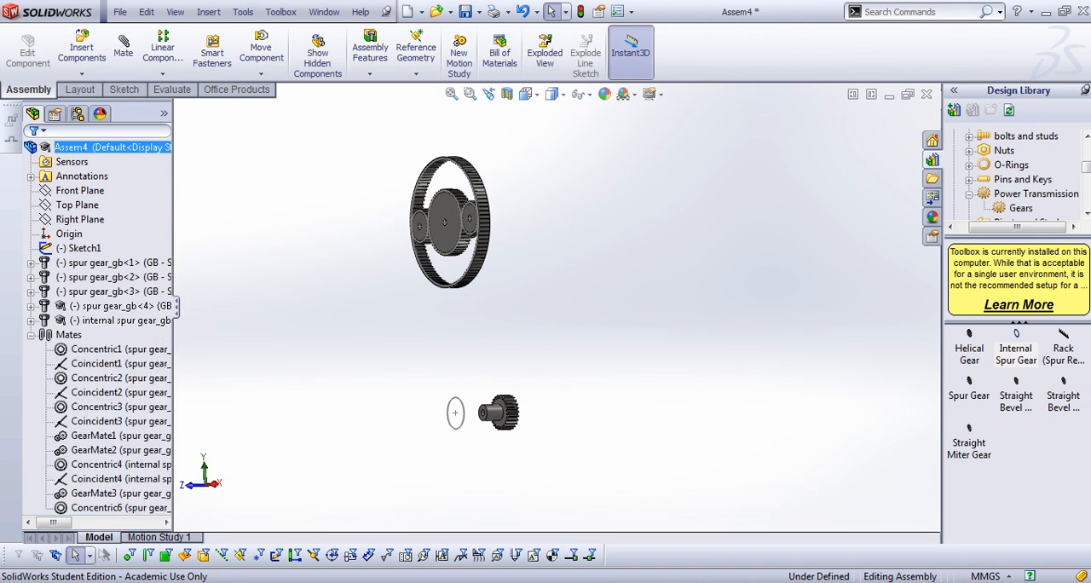
click(119, 507)
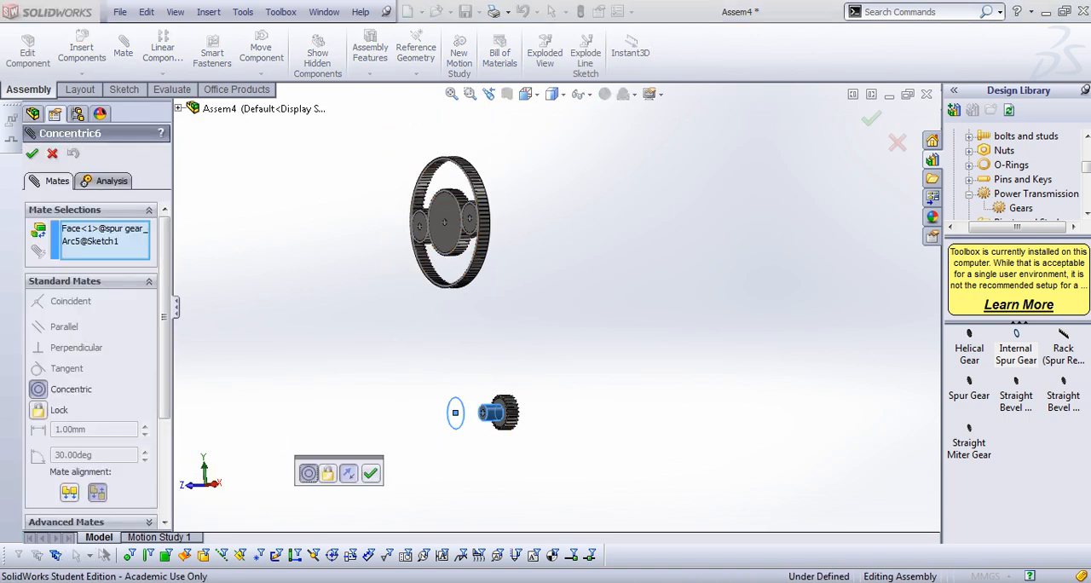
click(349, 473)
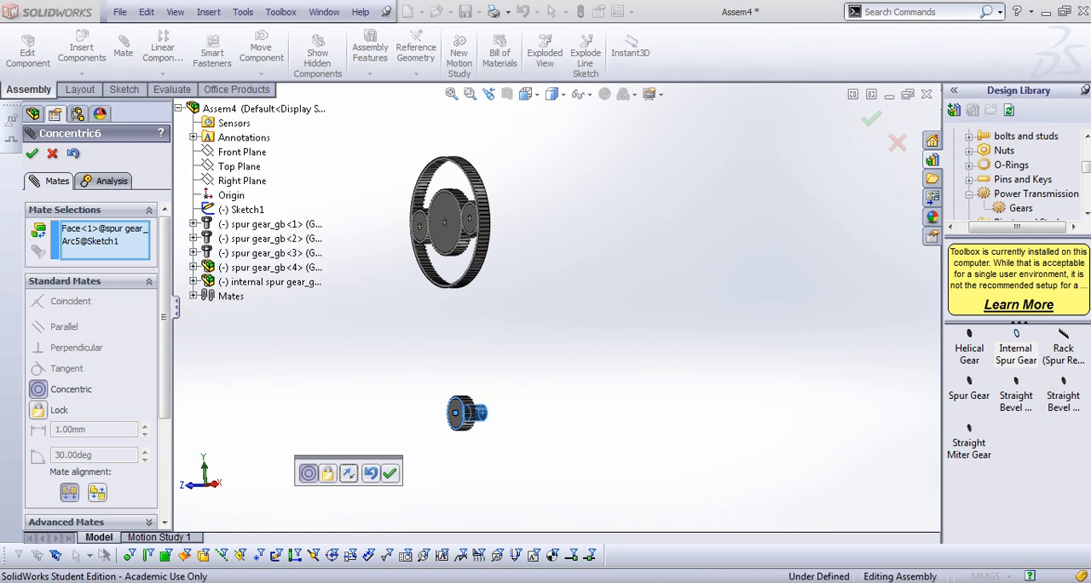
click(390, 473)
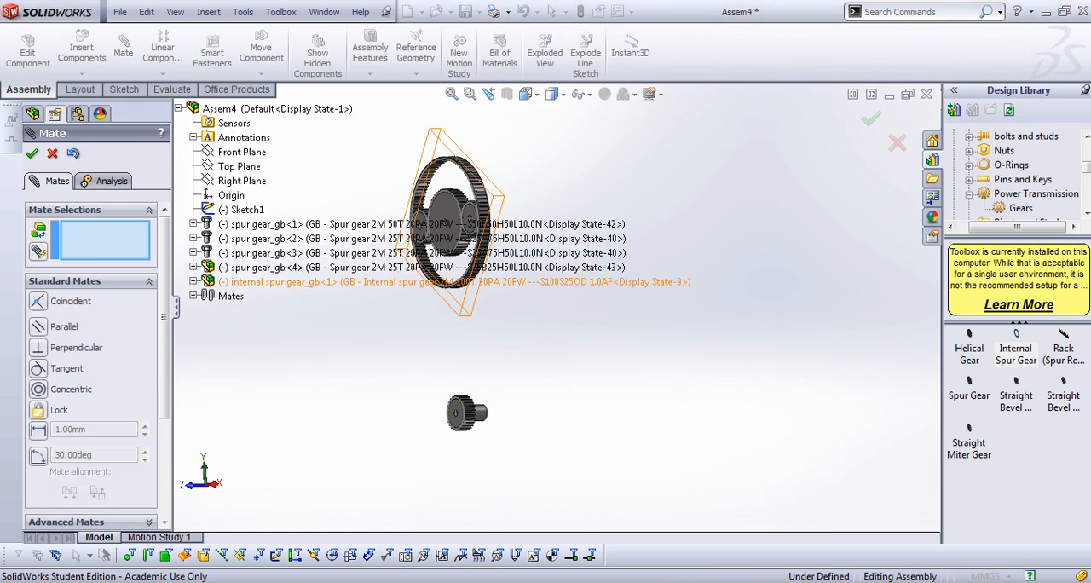
Add a coincident mate between the lower gear's flat toothed face and the Front Plane, and finish mating
scroll(413, 439, down, 5)
click(546, 380)
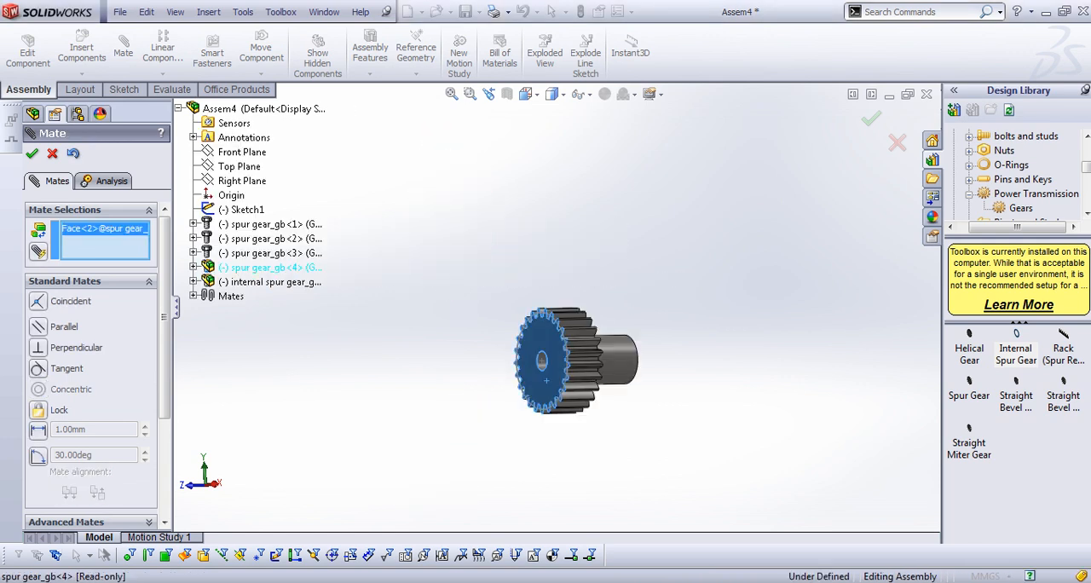
click(242, 152)
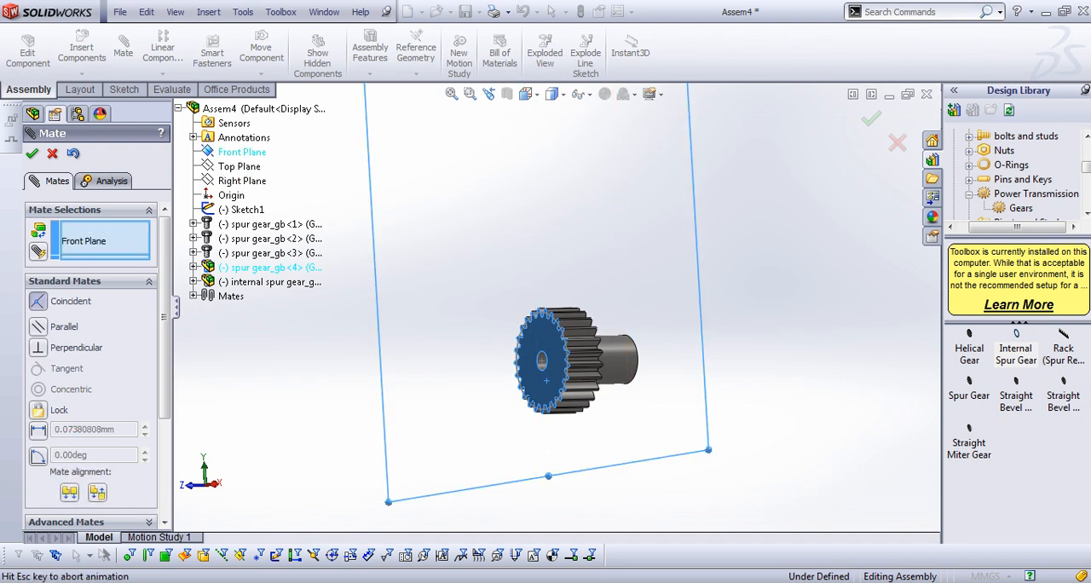
click(32, 153)
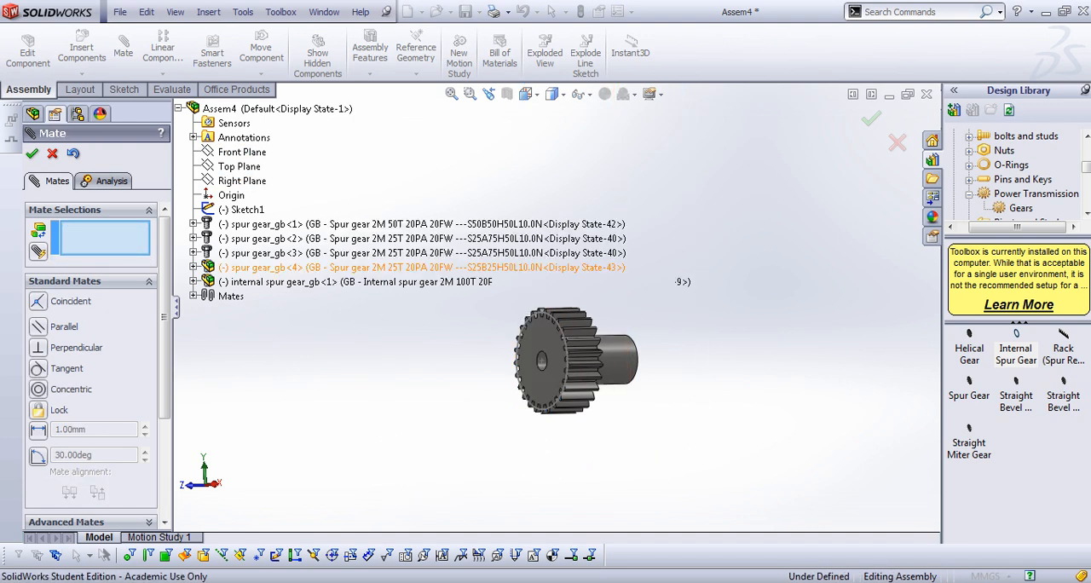
key(Escape)
Start a Belt/Chain feature with the outer hub edges of the large central gear and the lower gear as belt members
scroll(564, 302, up, 7)
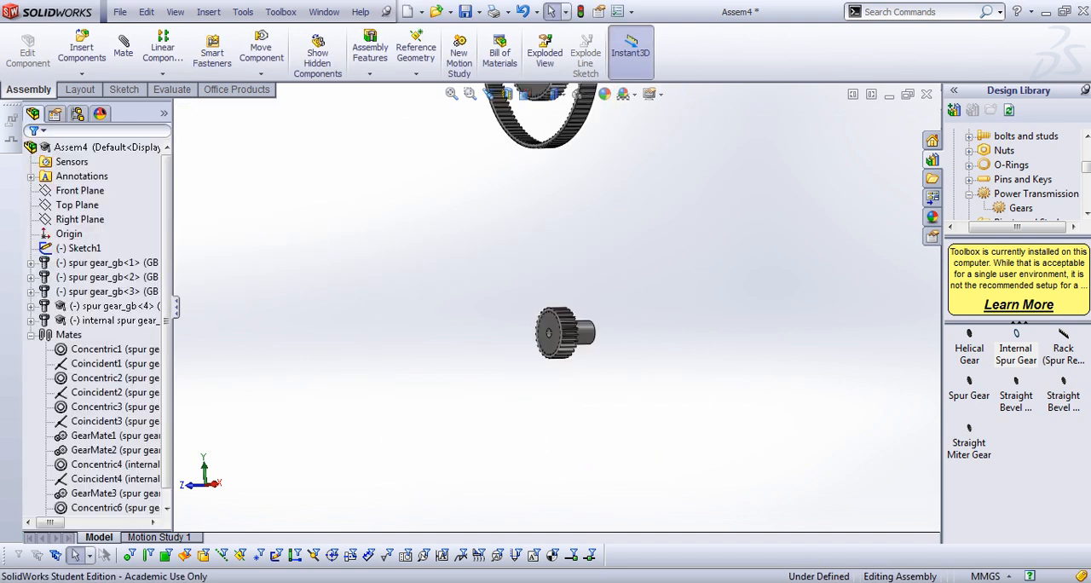
middle_drag(564, 303, 451, 302)
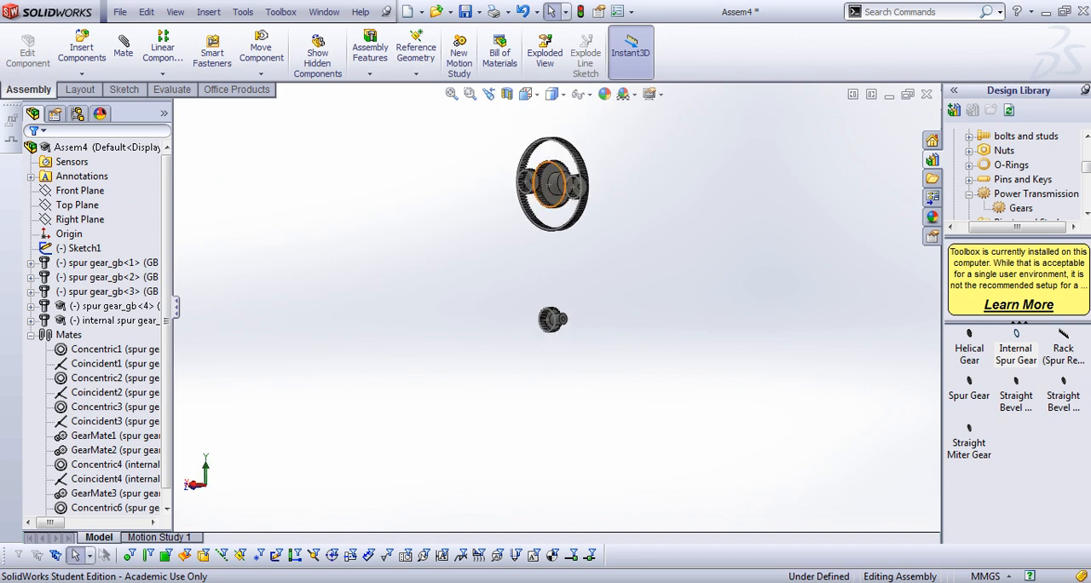
scroll(556, 189, down, 6)
scroll(555, 205, up, 2)
scroll(545, 281, up, 2)
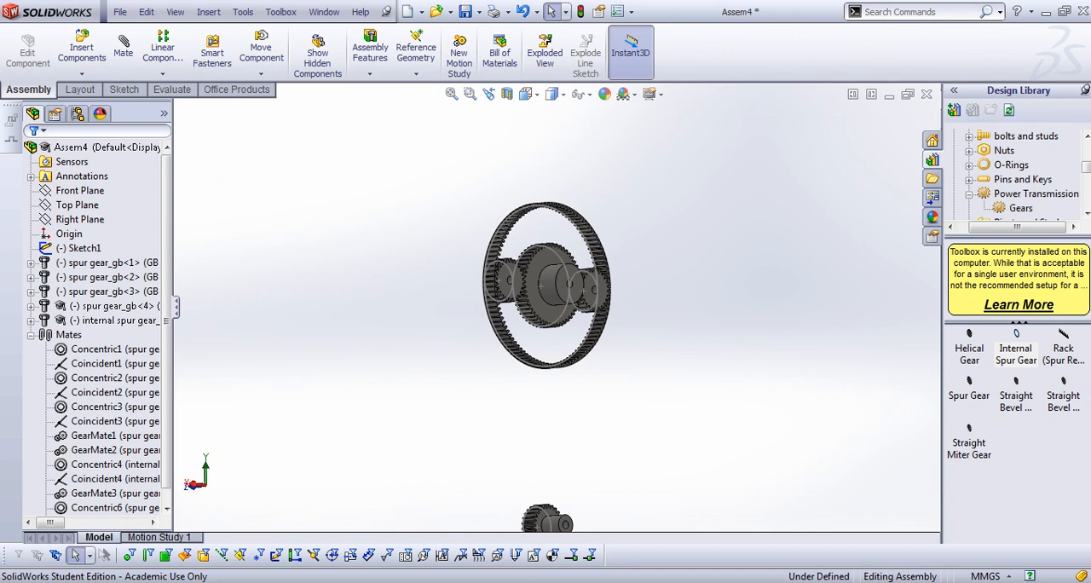
scroll(552, 311, up, 2)
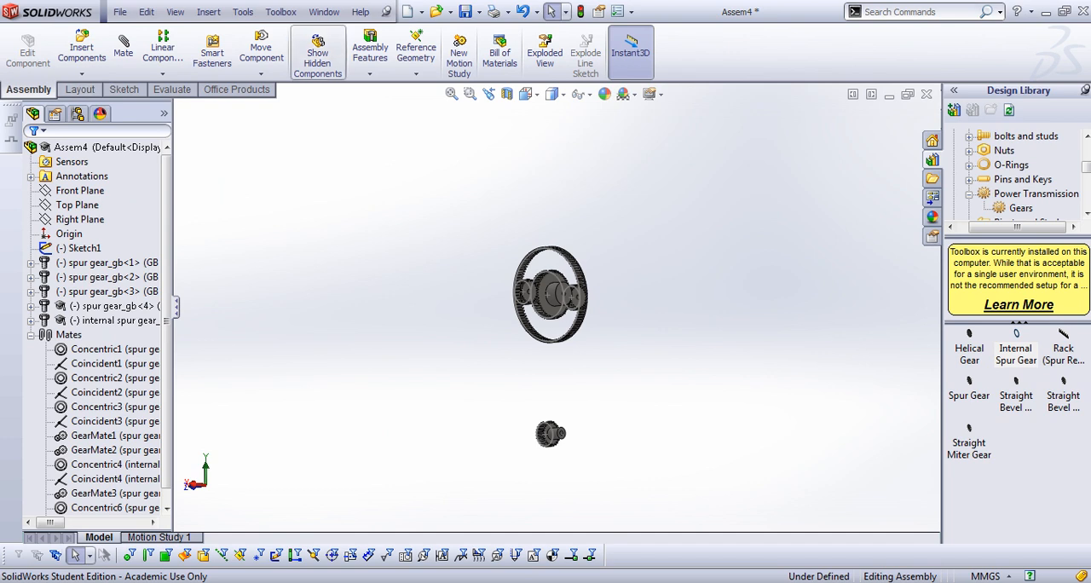
click(370, 53)
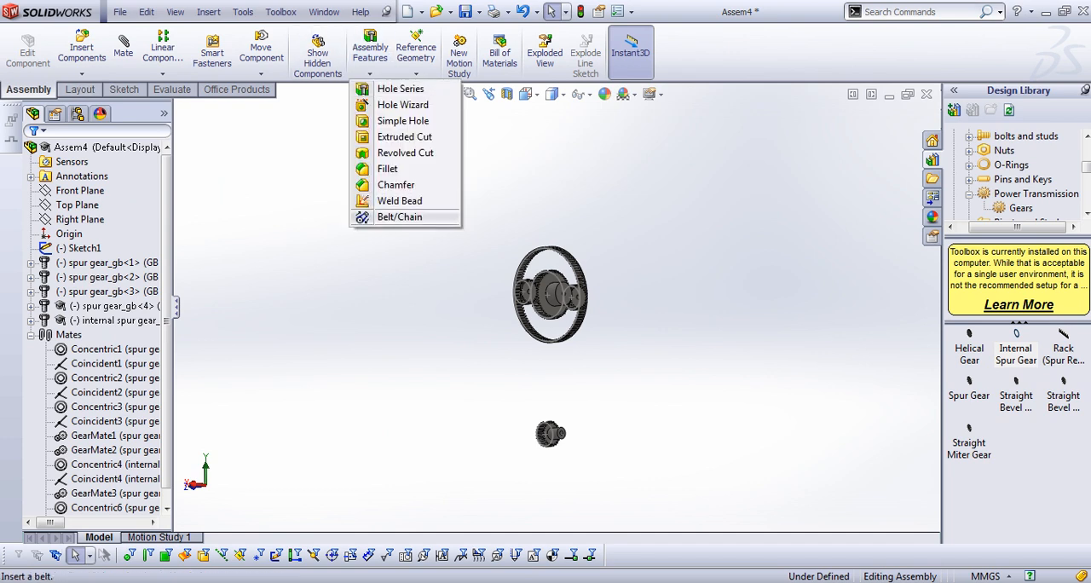
click(400, 217)
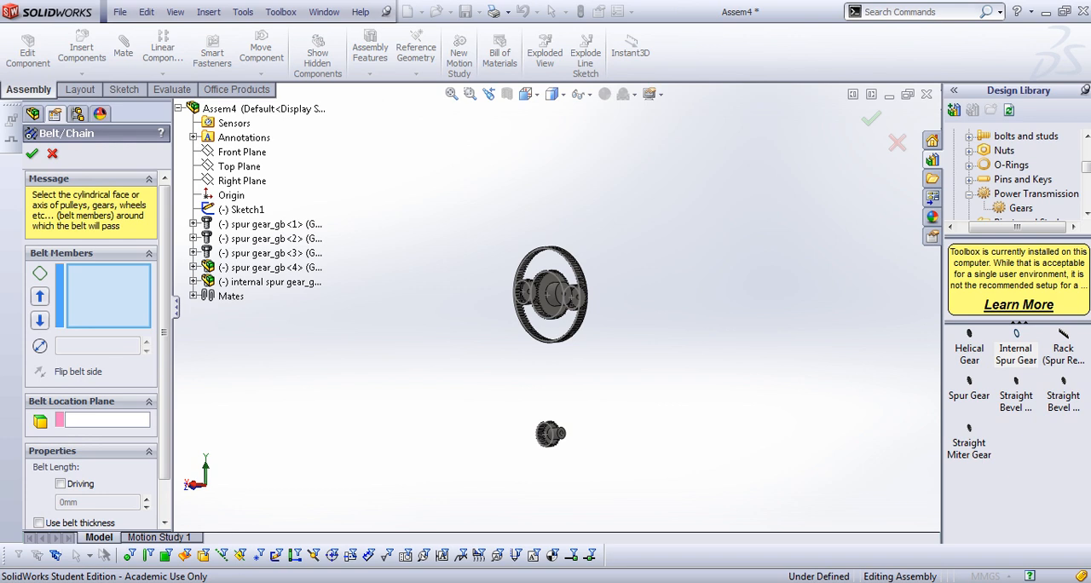
scroll(561, 292, down, 8)
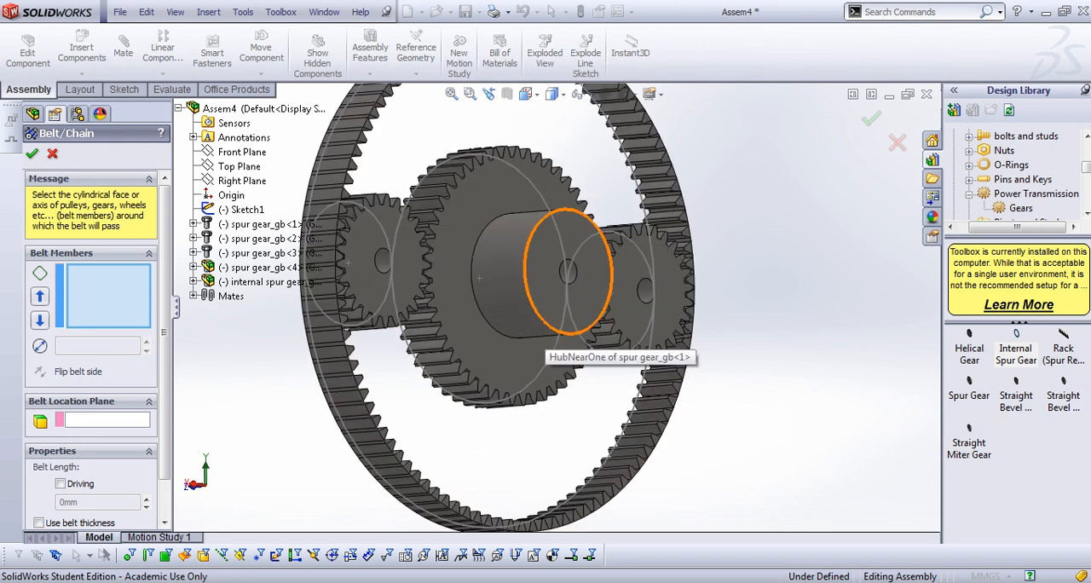
click(554, 332)
scroll(579, 174, up, 10)
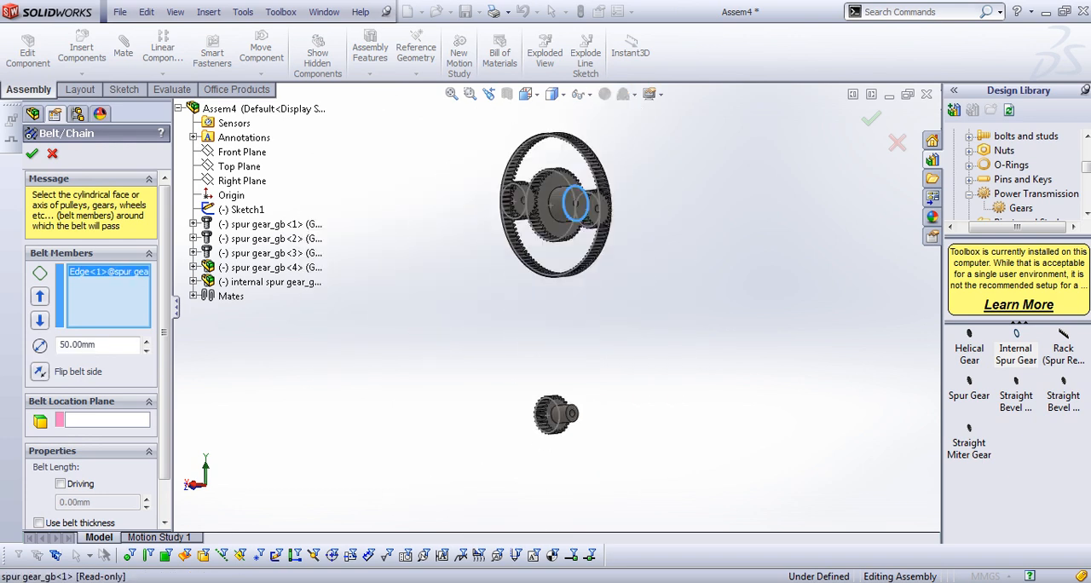
scroll(567, 417, down, 6)
click(606, 307)
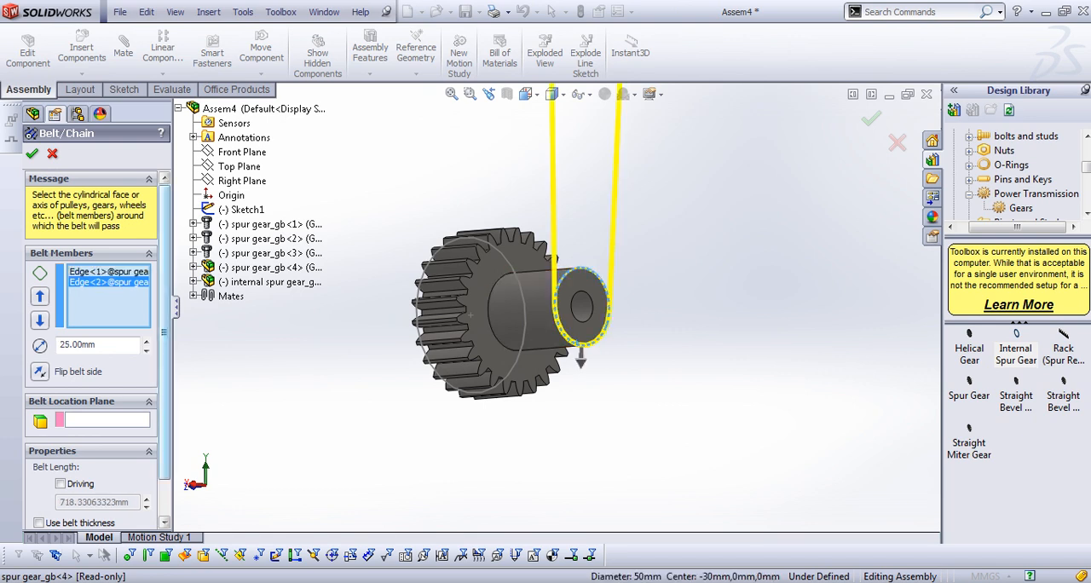
Accept the belt with the belt engaged and a belt part created, saving the assembly to the Desktop as Assem4.SLDASM
scroll(94, 350, down, 1)
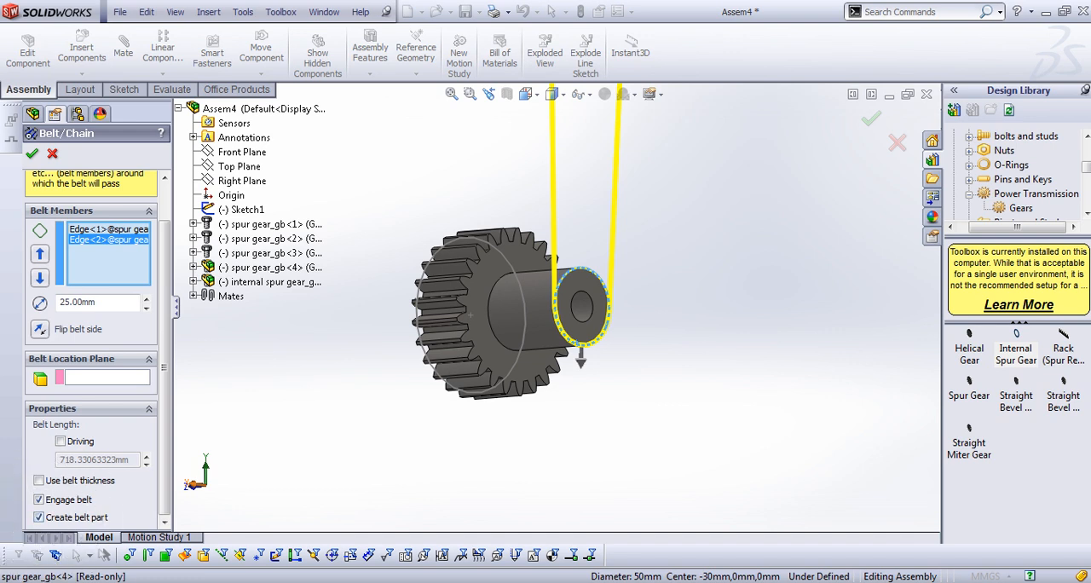
key(Return)
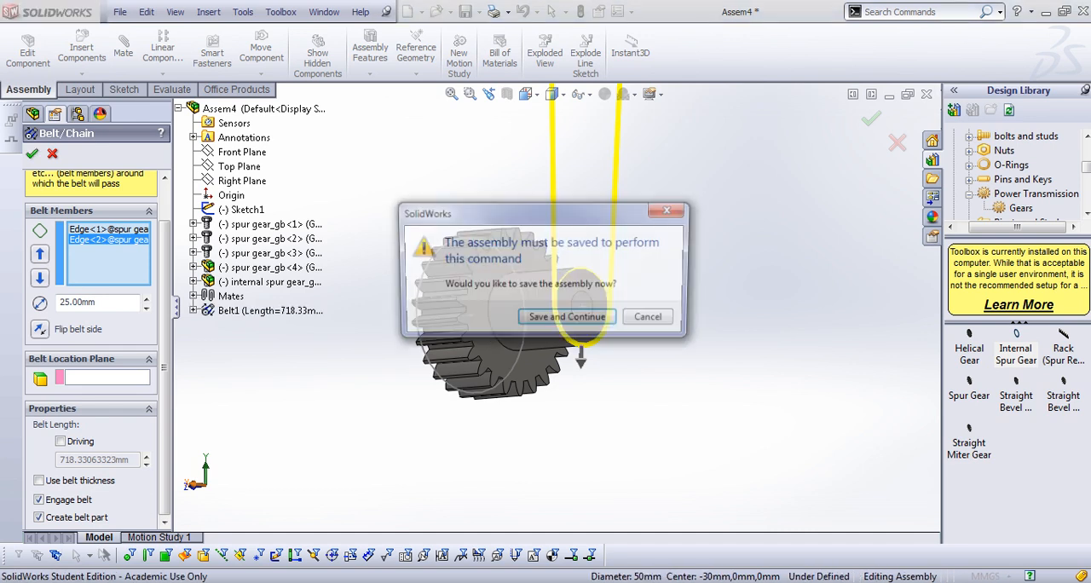
key(Return)
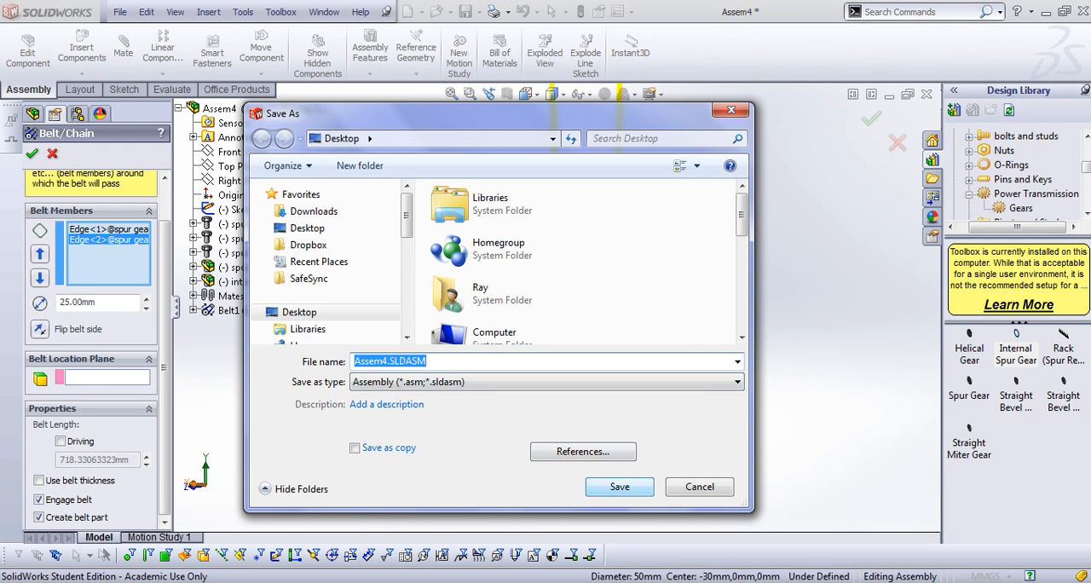
key(Return)
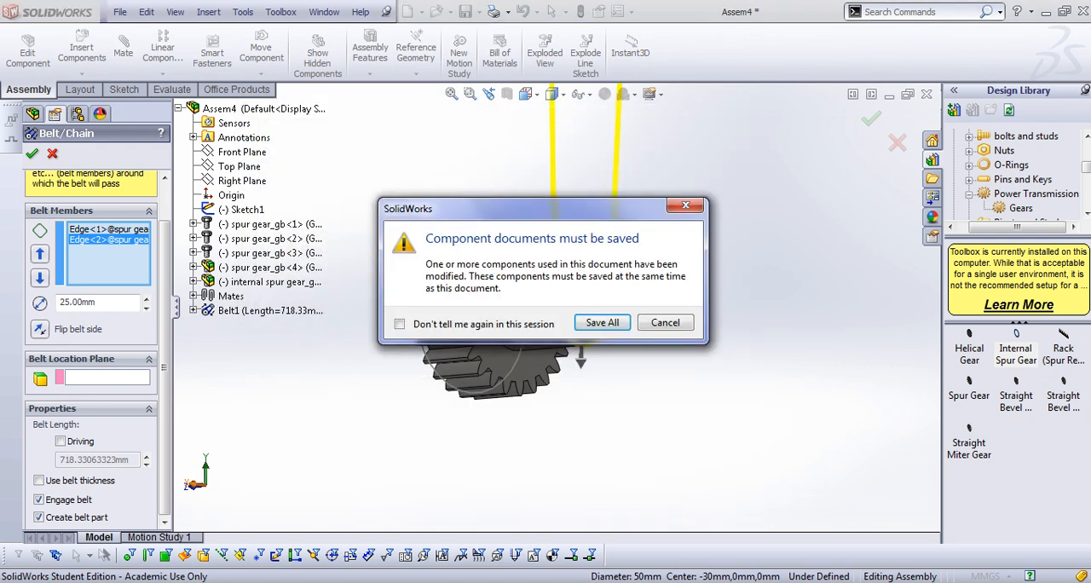
Save all modified component documents, replacing the existing internal spur gear_gb.sldprt in the gears folder
key(Return)
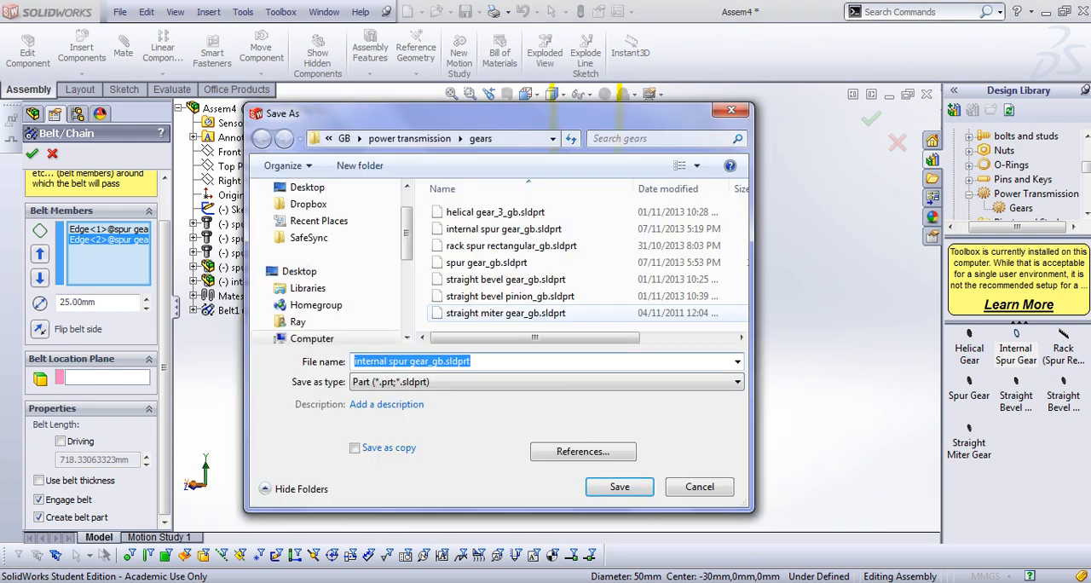
key(Return)
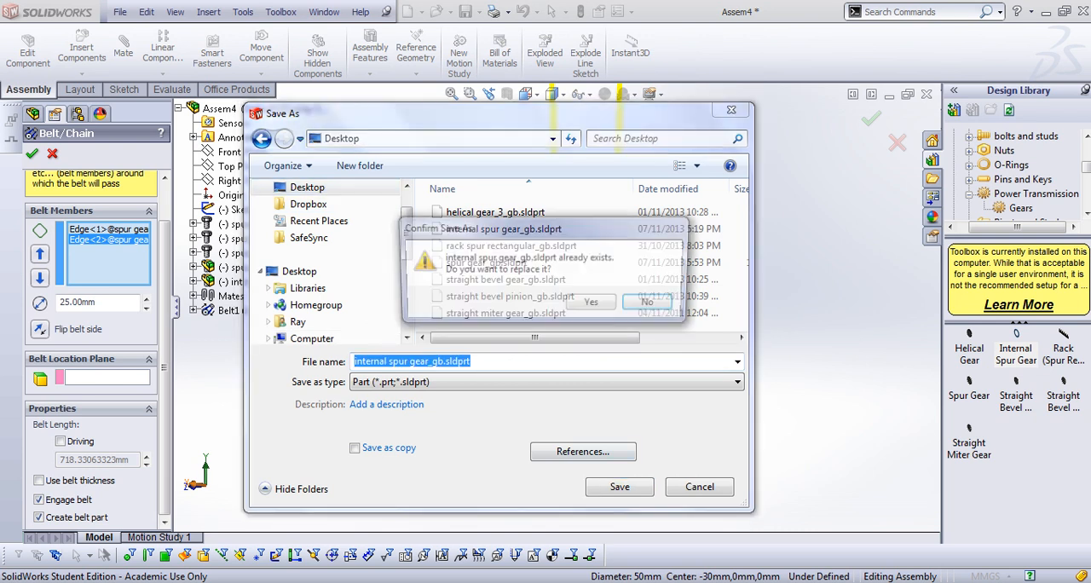
key(Left)
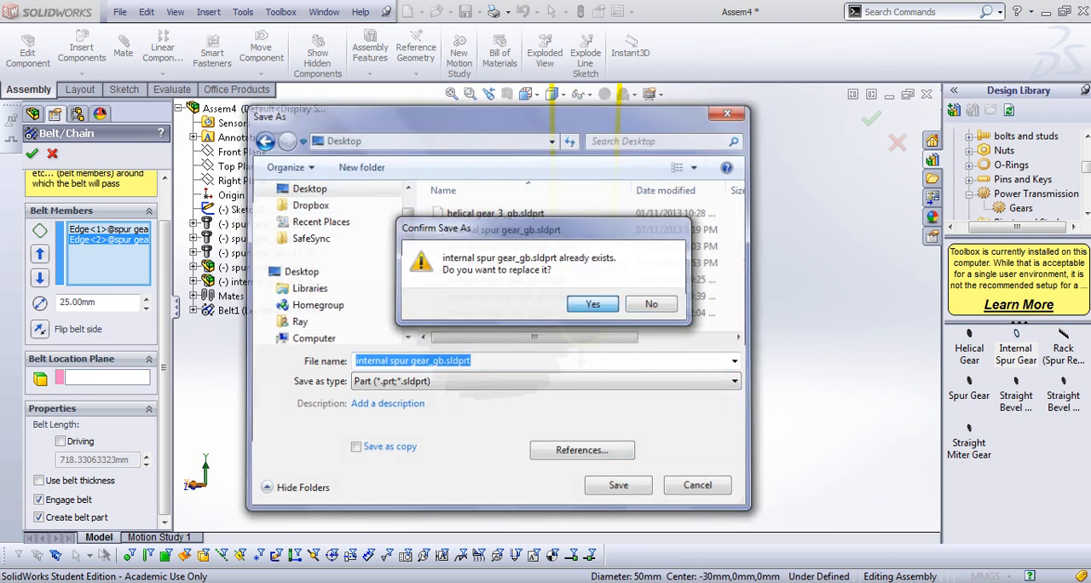
key(Return)
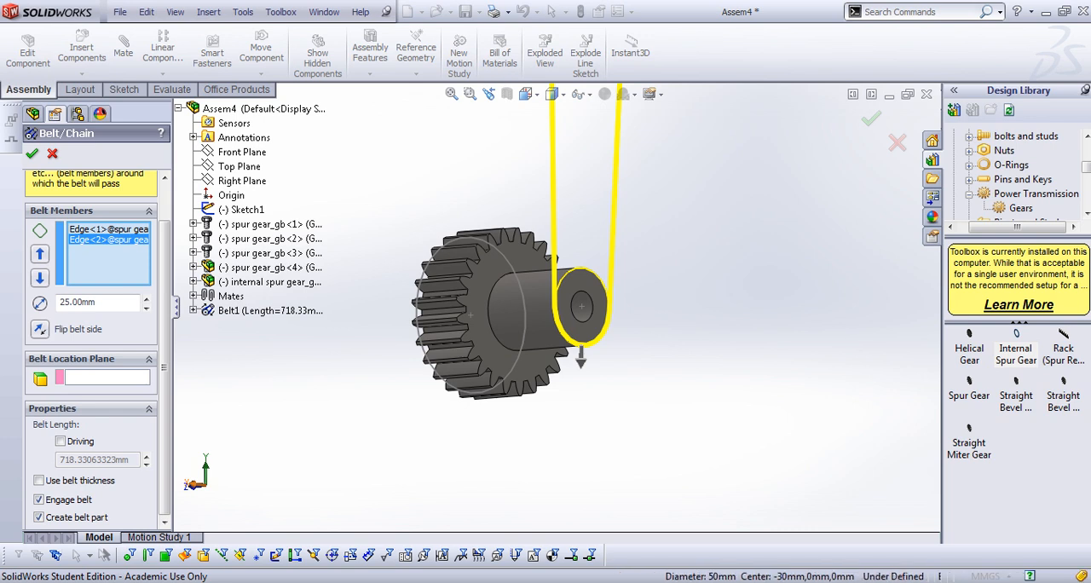
Turn the lower gear and examine how the belt links it to the central gear
middle_drag(417, 332, 515, 305)
scroll(515, 305, up, 6)
scroll(516, 305, up, 3)
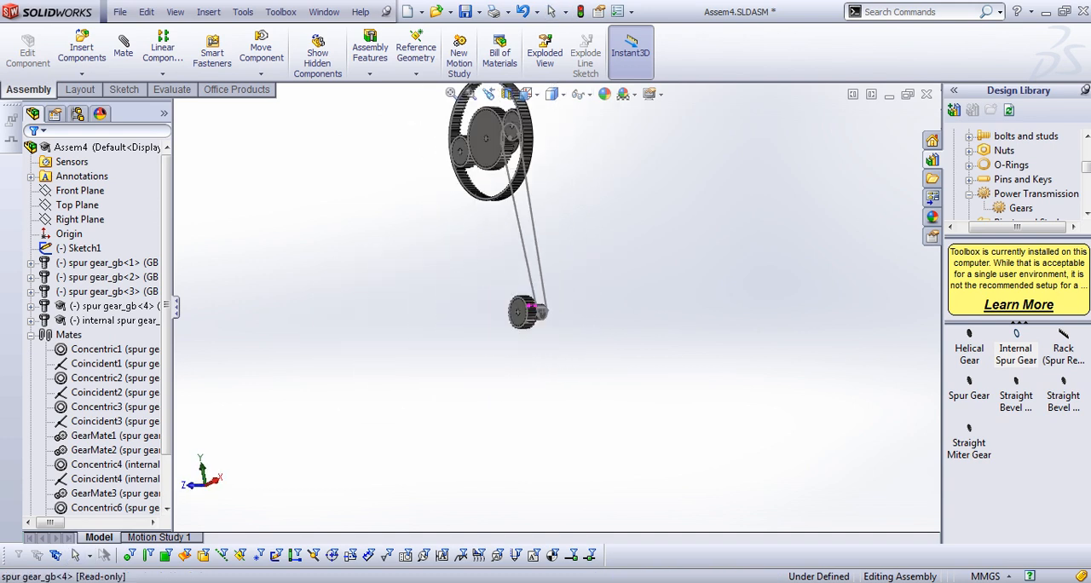
scroll(491, 132, down, 4)
scroll(502, 168, up, 3)
middle_drag(505, 171, 550, 243)
scroll(569, 402, down, 4)
scroll(567, 401, up, 2)
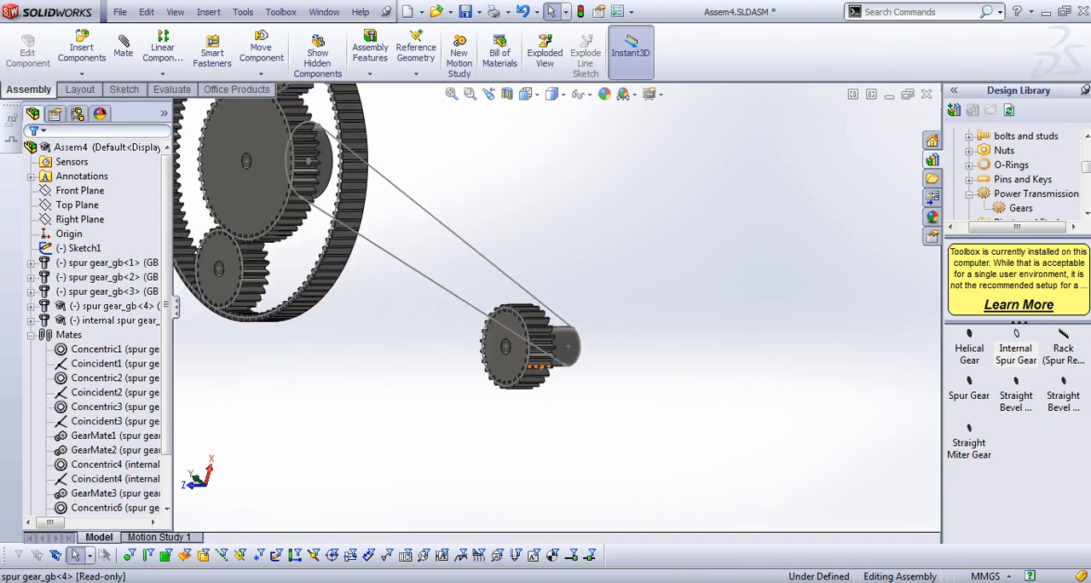
click(528, 358)
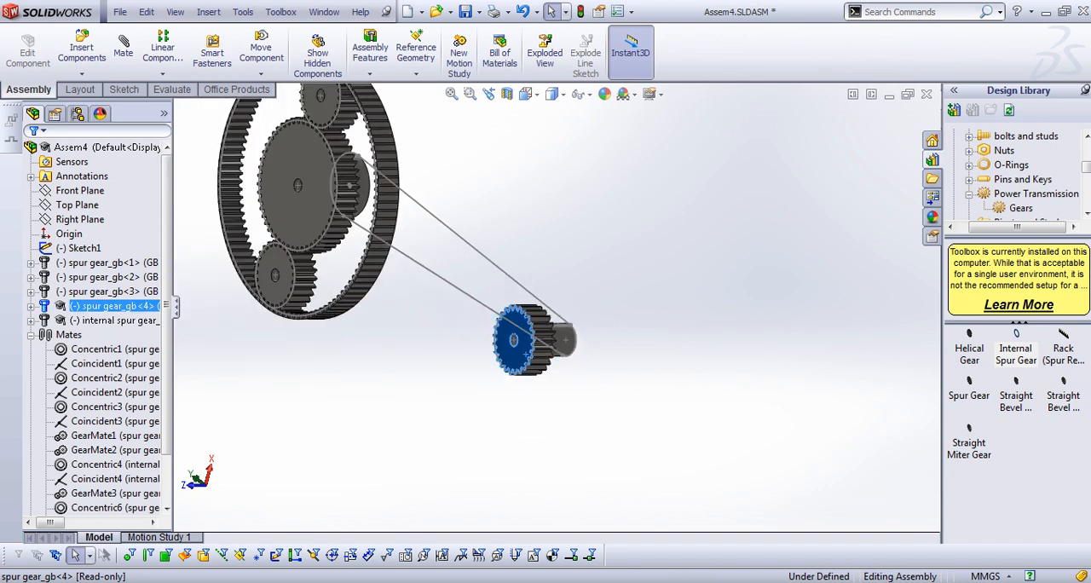
drag(526, 353, 509, 332)
scroll(526, 354, up, 3)
middle_drag(525, 354, 476, 274)
scroll(477, 272, down, 2)
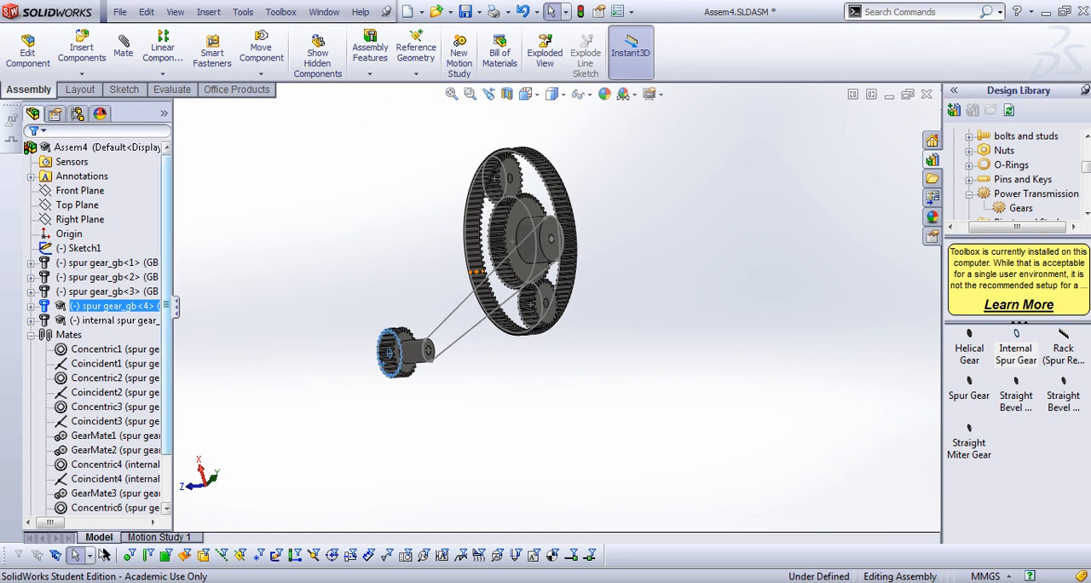
Open the belt part's derived sketch for editing in the context of the assembly
drag(166, 358, 167, 411)
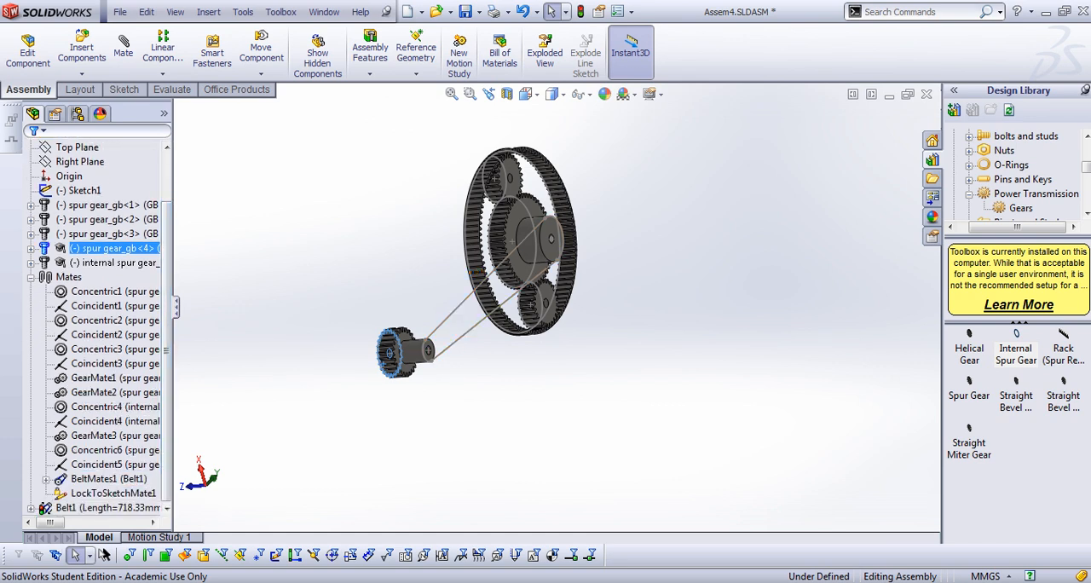
click(31, 509)
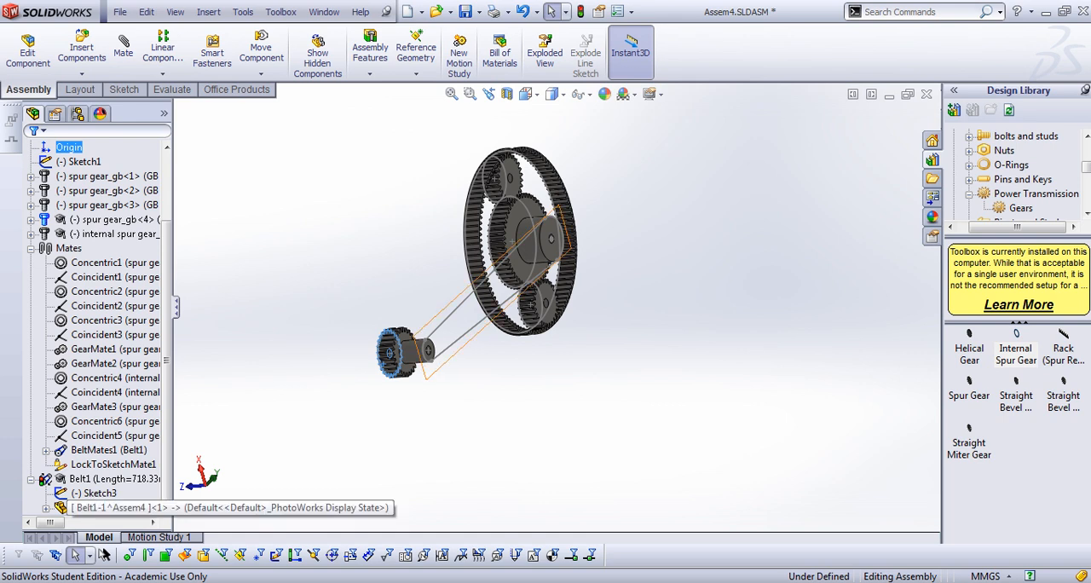
click(46, 507)
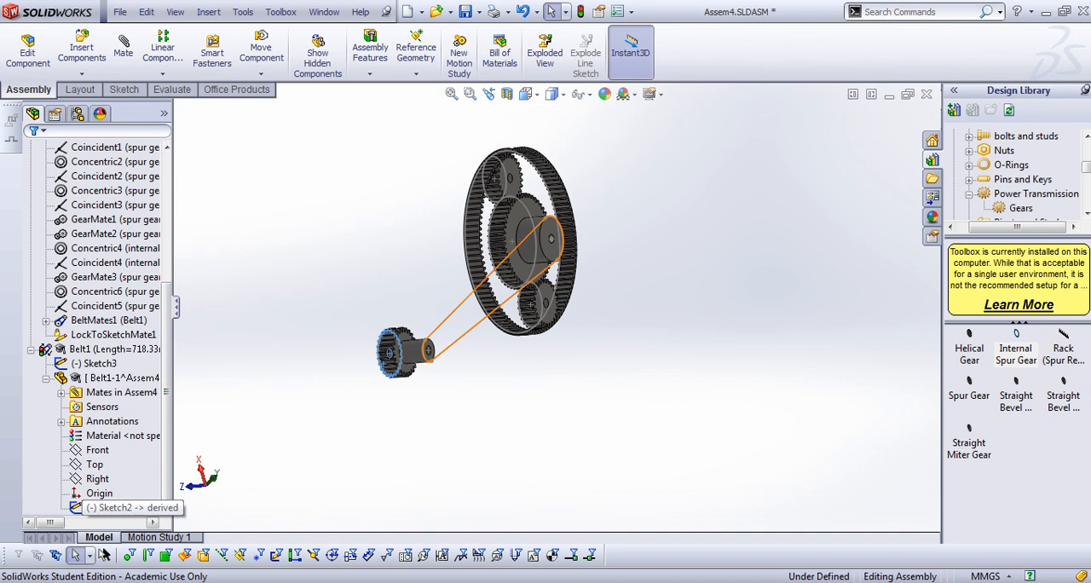
click(120, 507)
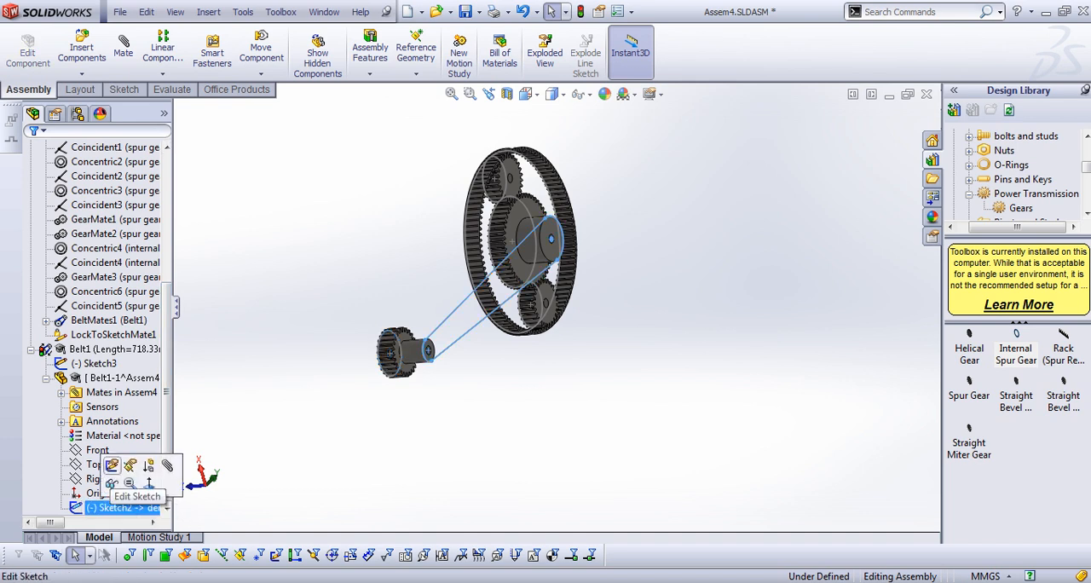
click(111, 465)
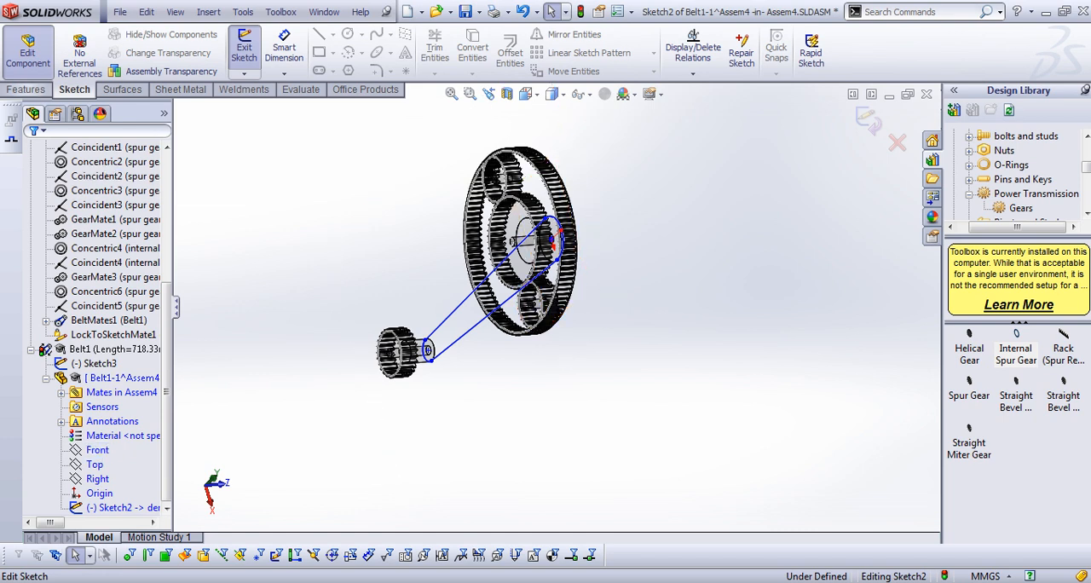
Start a boss extrude of the belt sketch as a one-direction thin feature with a 3 mm wall
click(26, 89)
click(250, 51)
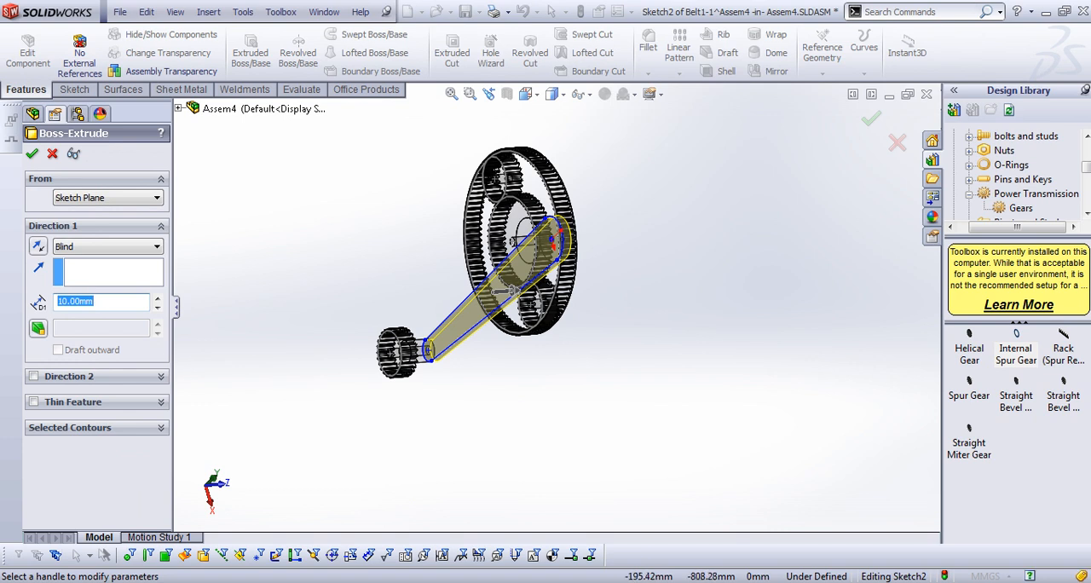
click(34, 402)
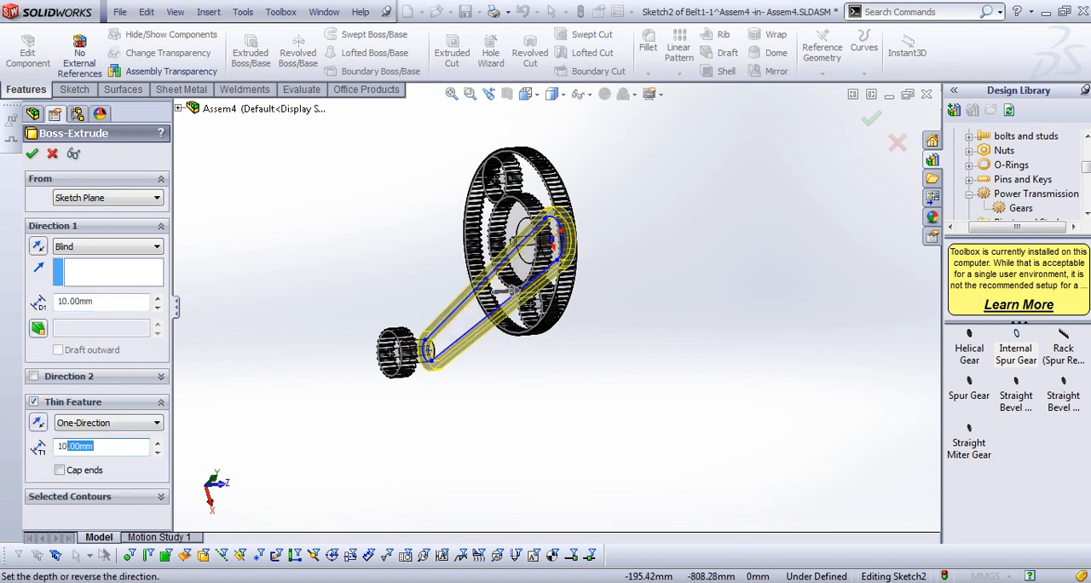
double_click(75, 446)
text(2)
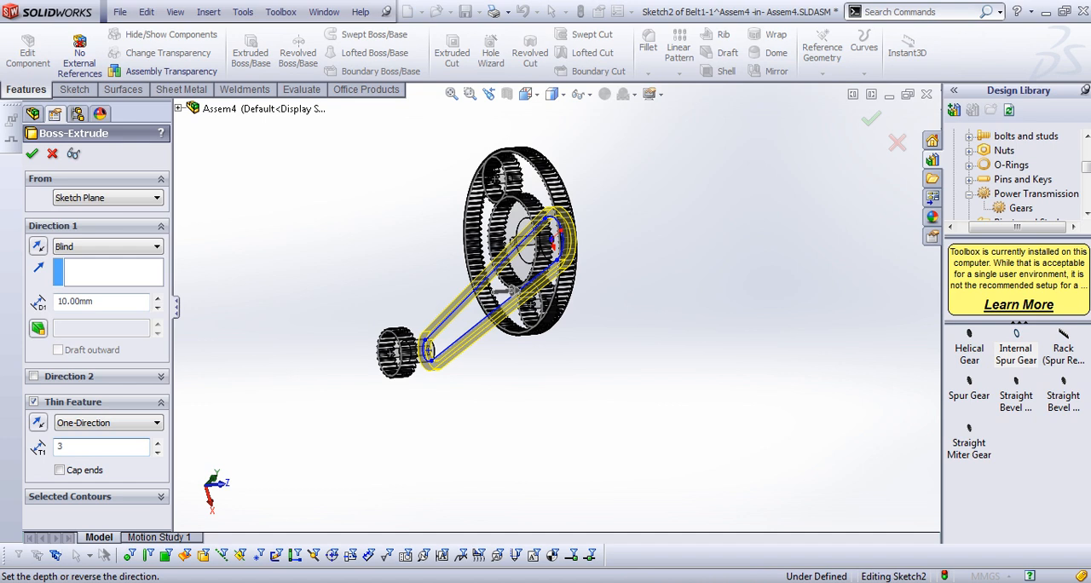
Set the belt extrusion's depth to 30 mm, reverse it towards the gears, and accept the feature
middle_drag(511, 375, 482, 358)
middle_drag(490, 288, 474, 291)
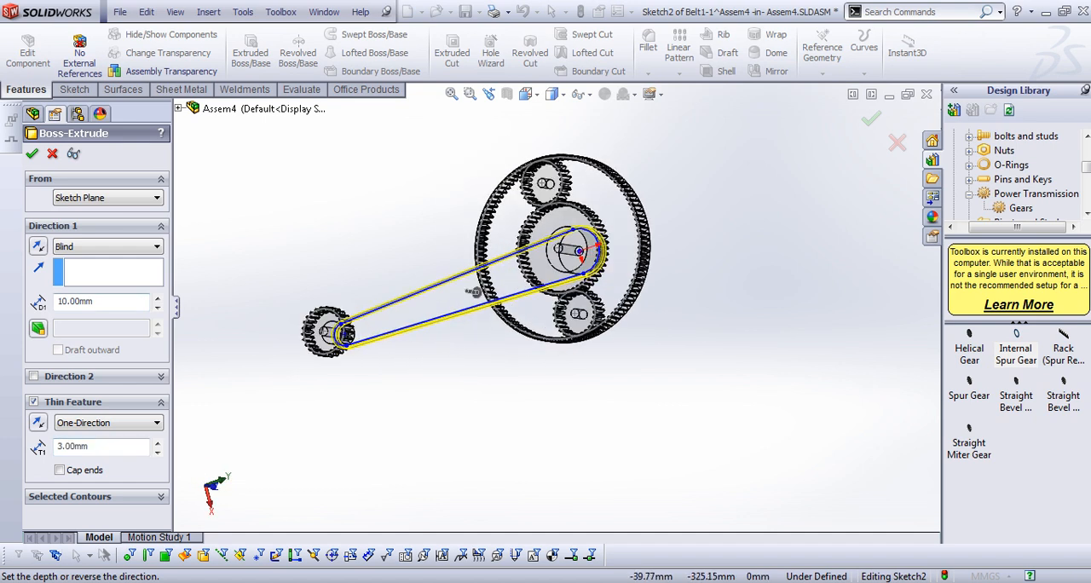
scroll(309, 332, down, 3)
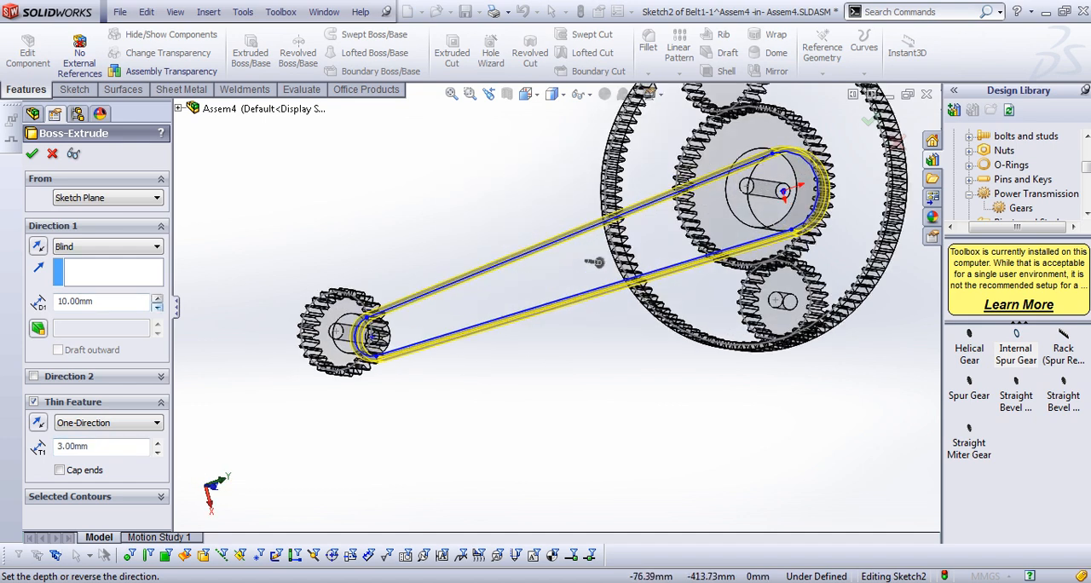
middle_drag(596, 262, 654, 280)
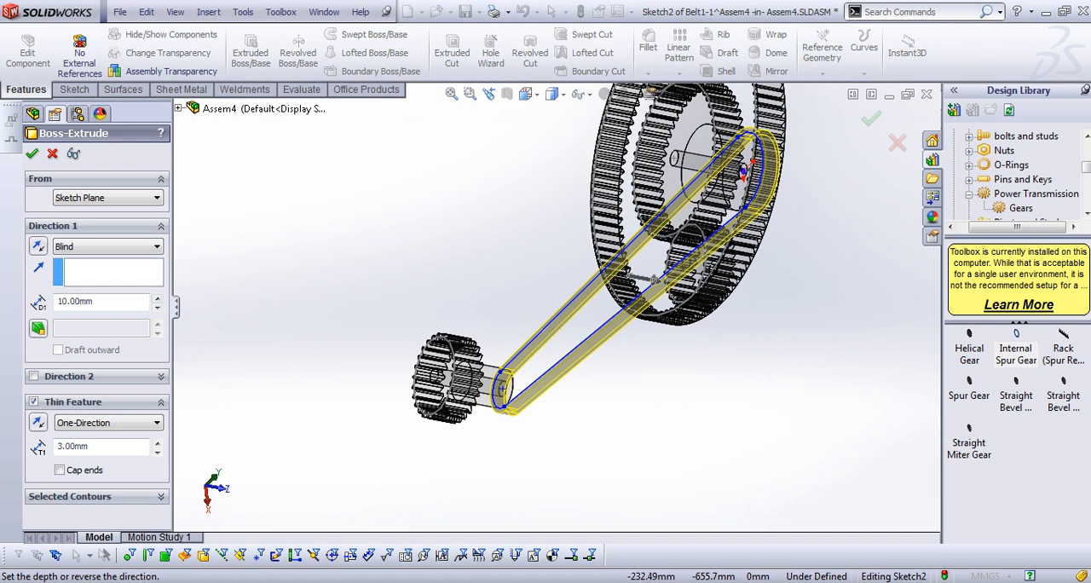
click(157, 297)
click(157, 298)
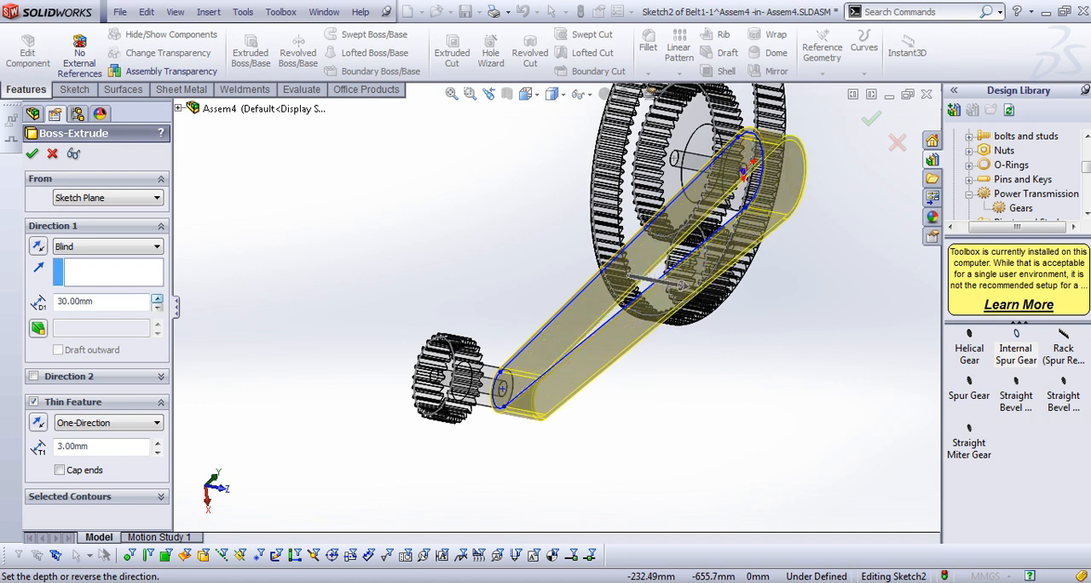
click(38, 246)
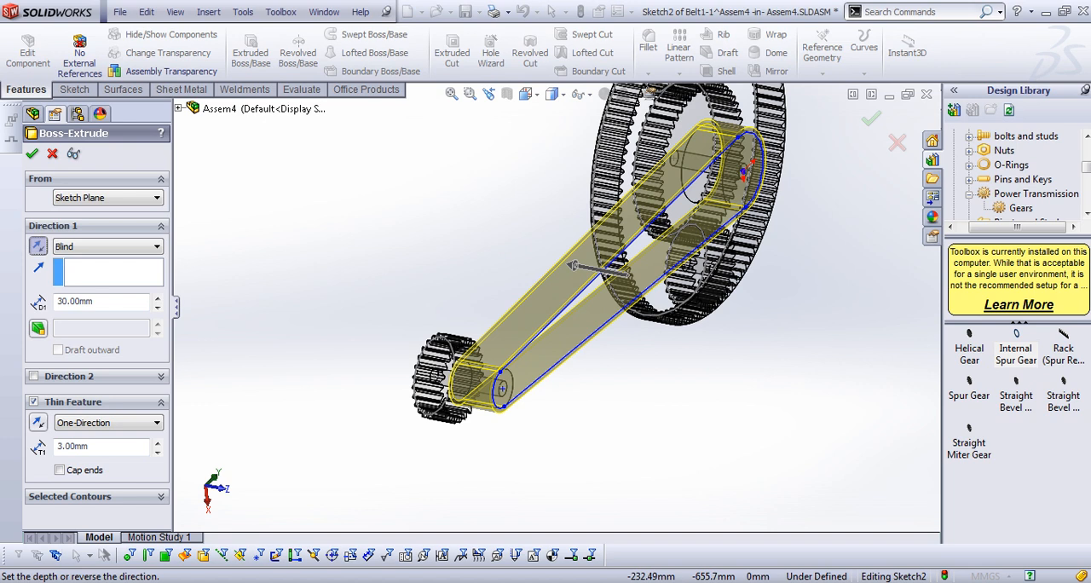
click(32, 154)
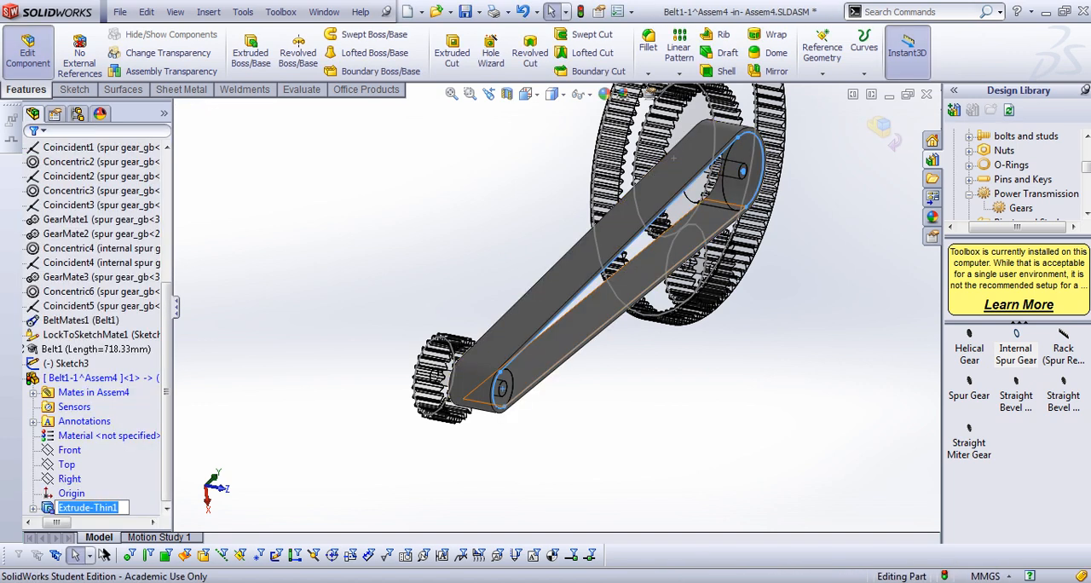
Finish editing the belt part and return to the assembly
scroll(597, 285, up, 3)
middle_drag(545, 324, 660, 294)
key(Escape)
click(882, 126)
Examine the solid belt and turn the lower gear to check the motion of the gear set
click(692, 256)
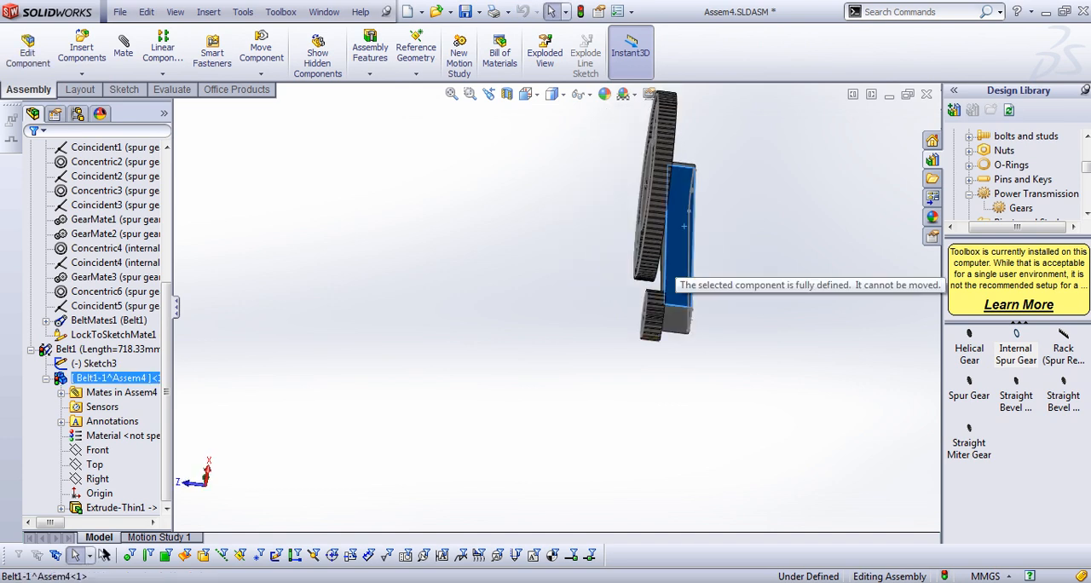
scroll(679, 261, up, 3)
middle_drag(679, 262, 725, 271)
scroll(697, 270, down, 6)
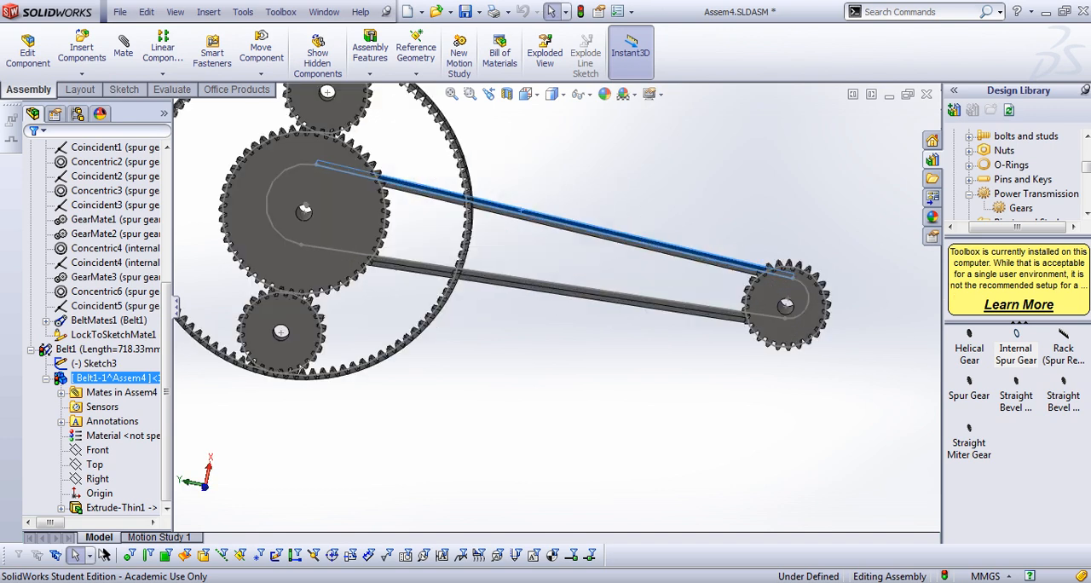
scroll(632, 227, down, 2)
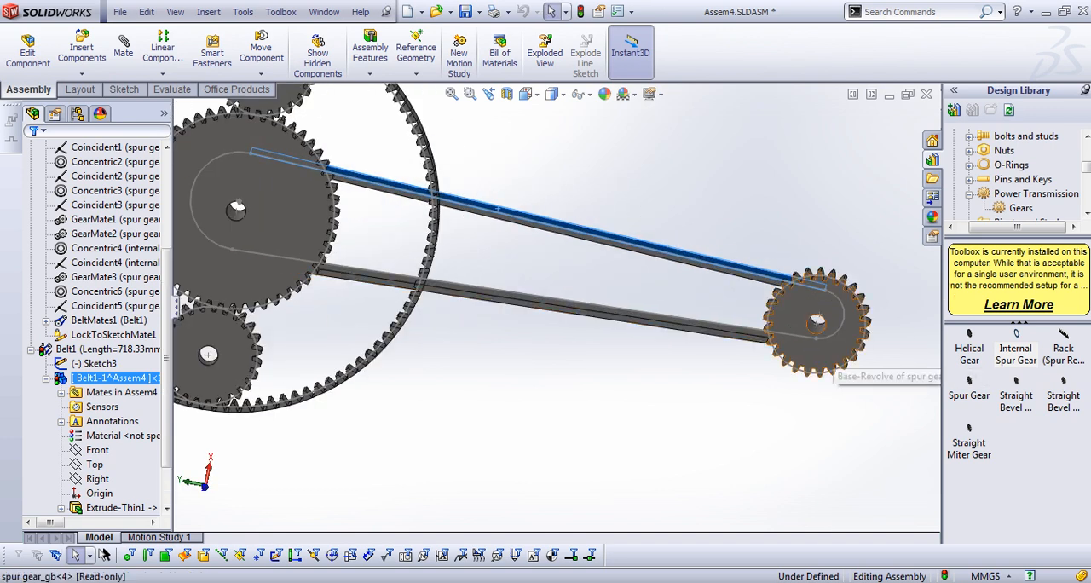
drag(832, 351, 833, 343)
middle_drag(771, 271, 610, 362)
scroll(711, 285, up, 3)
key(Escape)
middle_drag(574, 440, 599, 366)
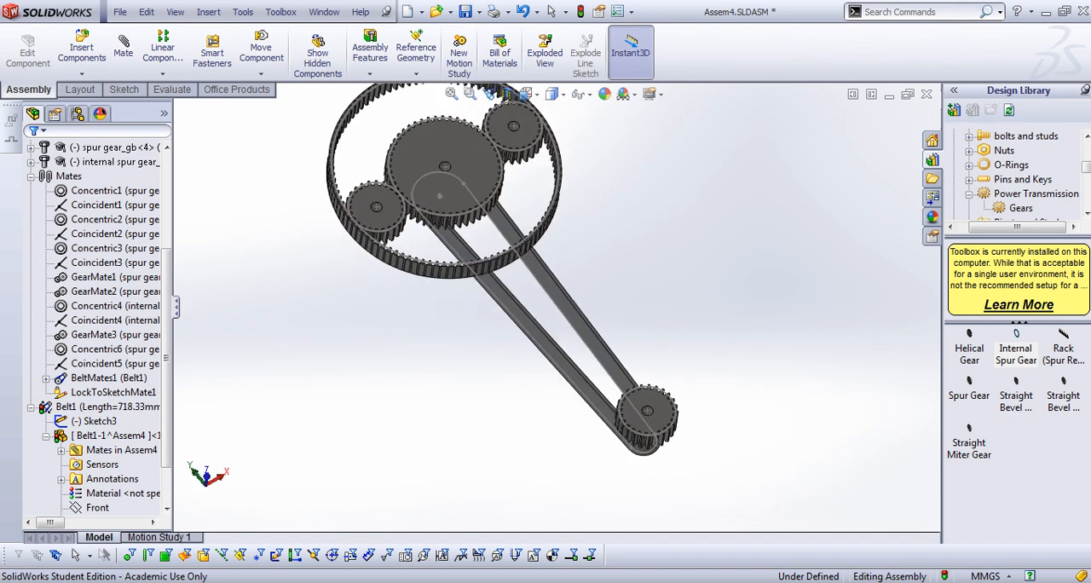
Insert a rectangular spur rack with module 2 from the Toolbox gears beside the lower gear
scroll(599, 365, up, 3)
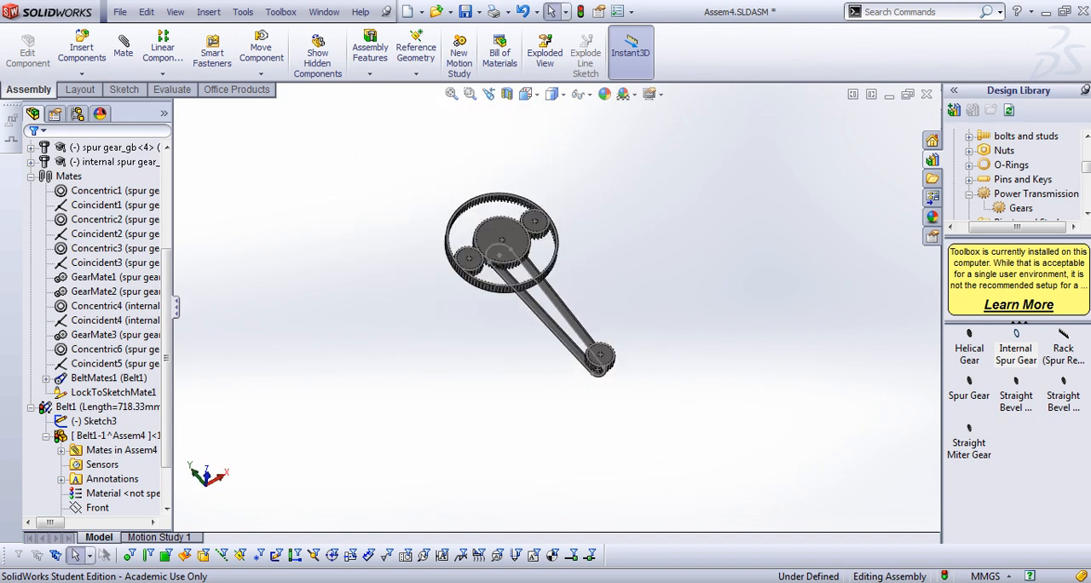
drag(1062, 353, 627, 384)
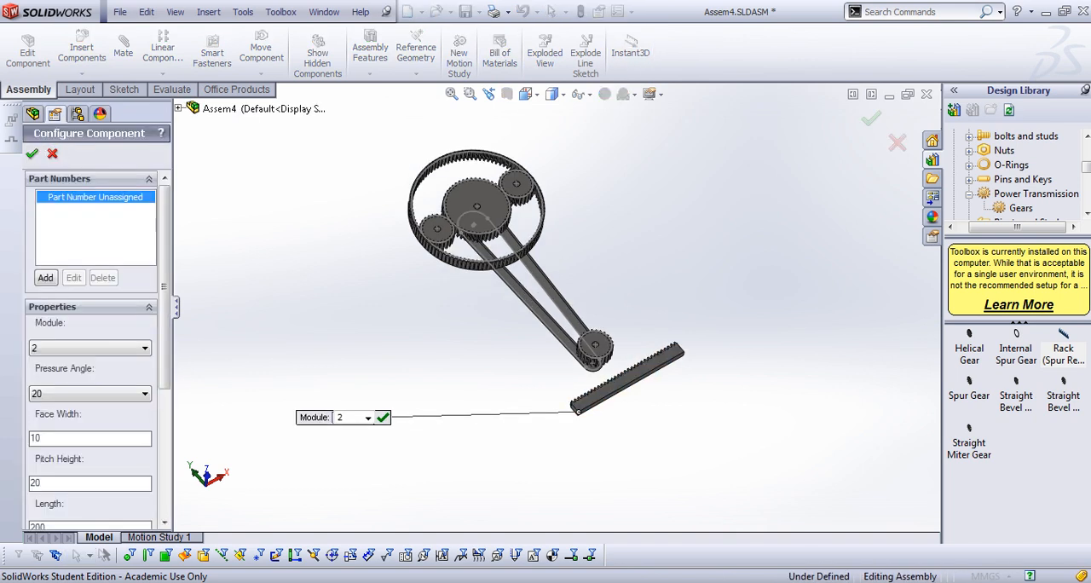
scroll(578, 411, down, 6)
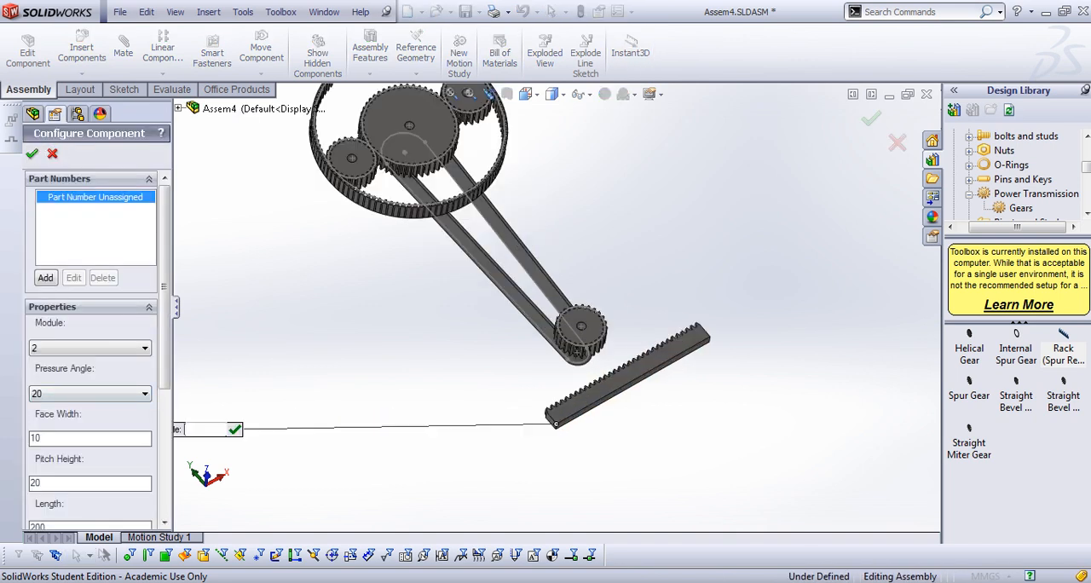
scroll(548, 428, up, 2)
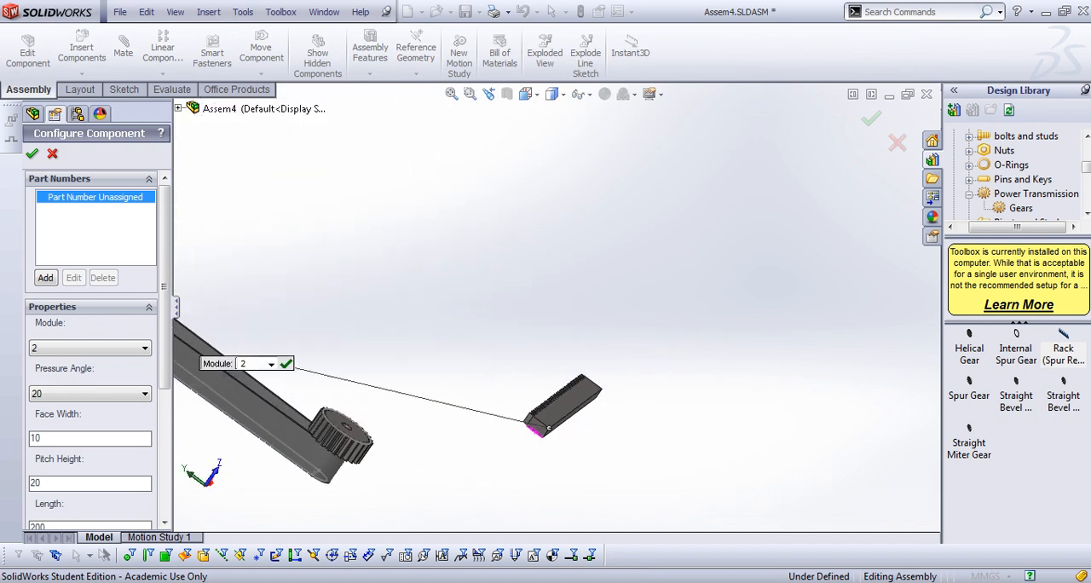
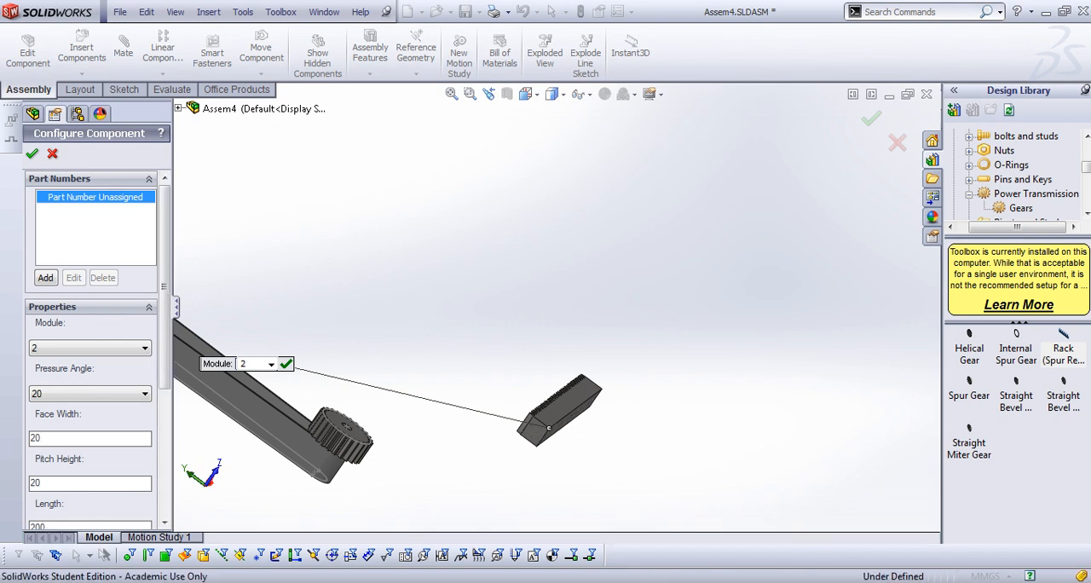
Accept the rack configuration and finish inserting after a single copy
scroll(562, 298, up, 1)
middle_drag(562, 298, 588, 362)
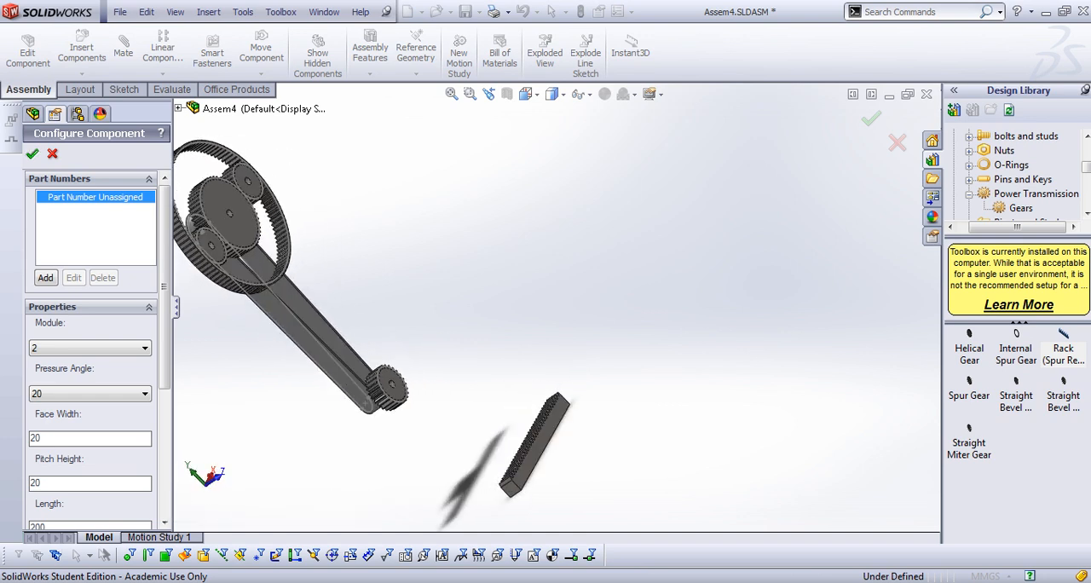
click(31, 153)
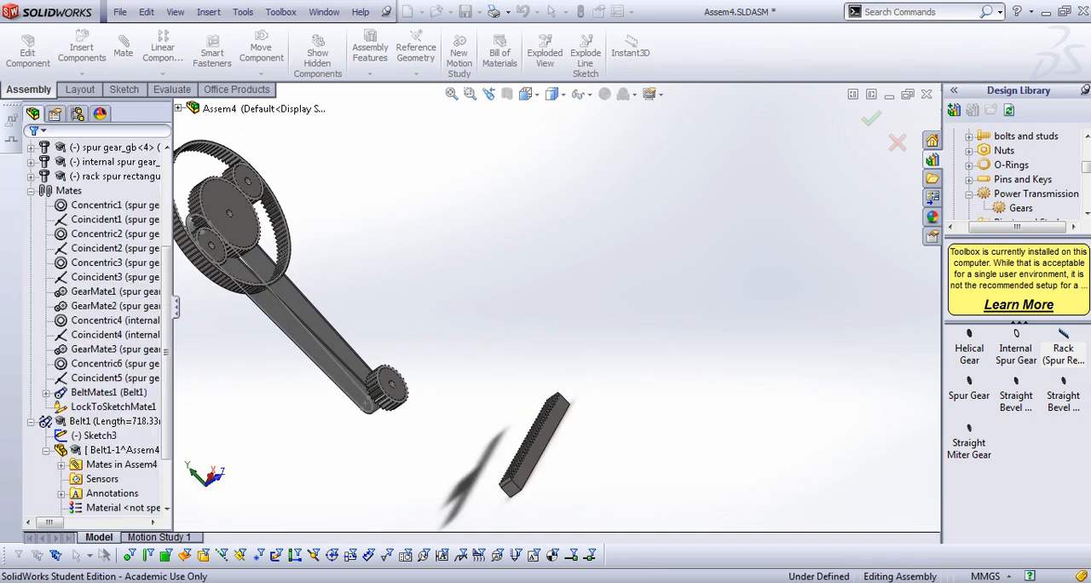
scroll(486, 462, up, 3)
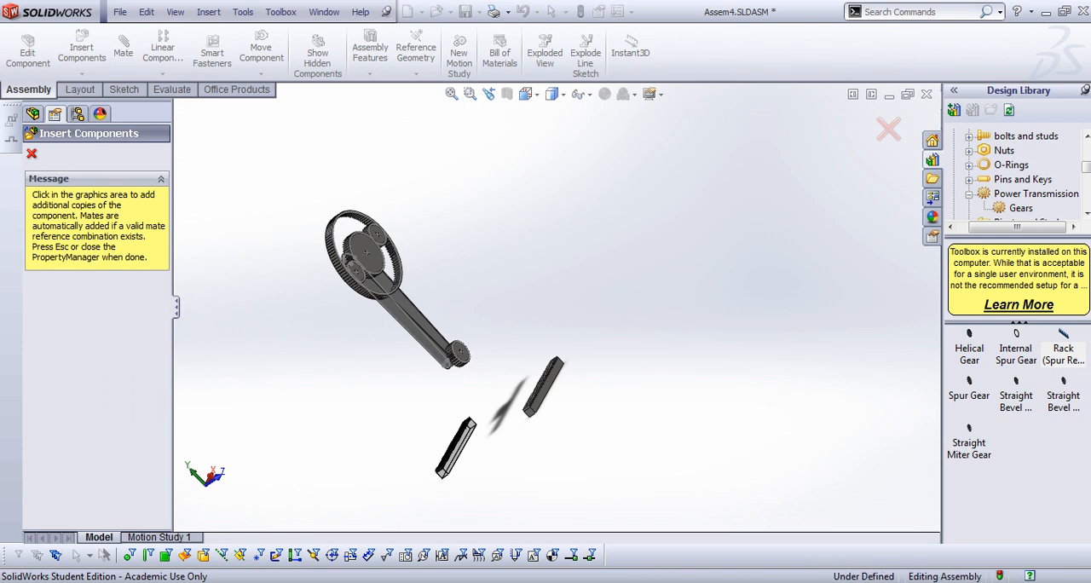
key(Escape)
Examine the rack's orientation and teeth relative to the lower spur gear from several angles
scroll(460, 439, up, 2)
middle_drag(460, 439, 566, 409)
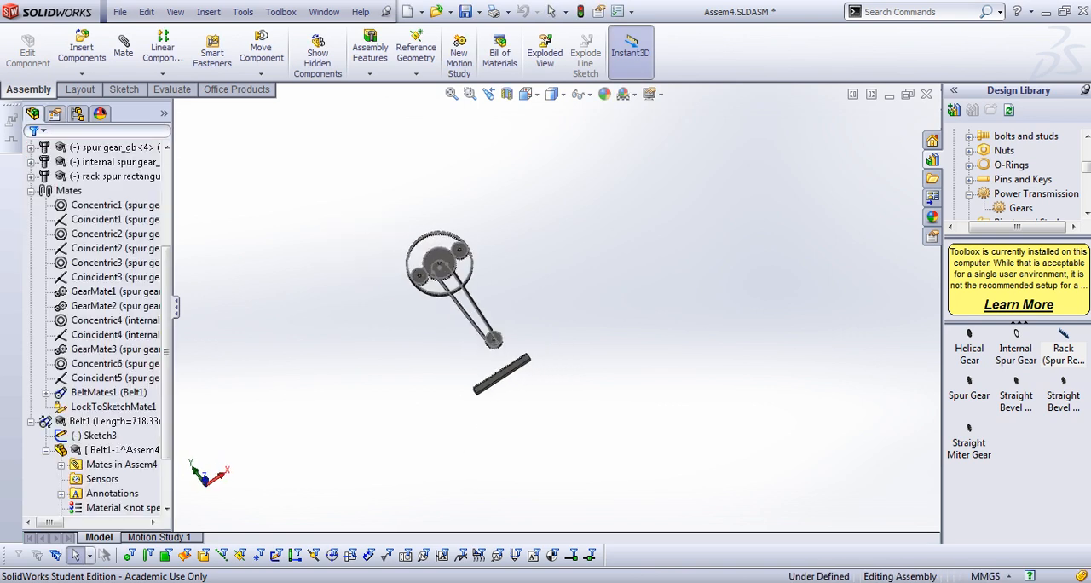
middle_drag(435, 379, 513, 370)
scroll(513, 370, down, 2)
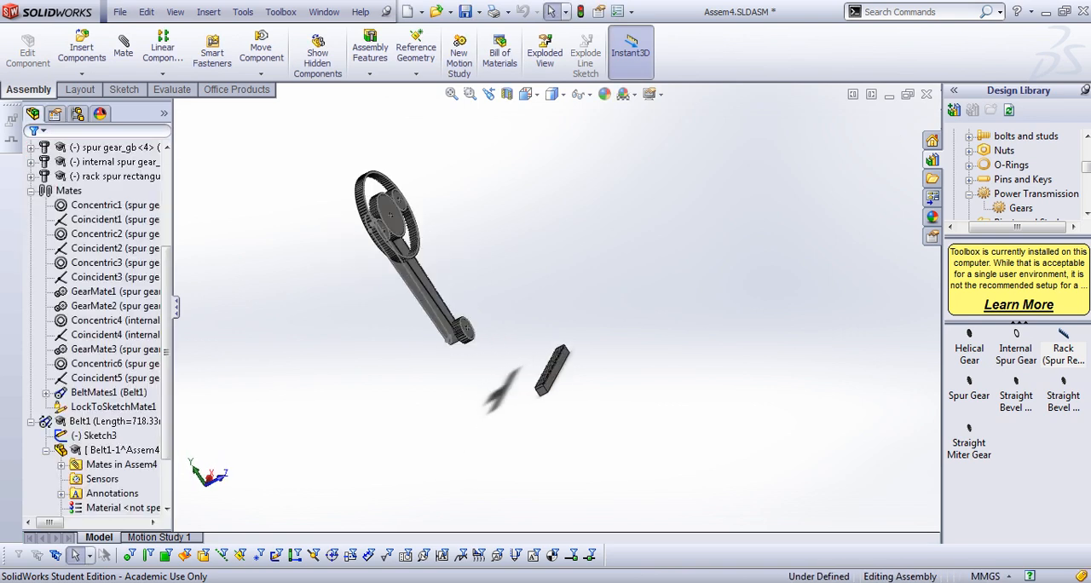
scroll(460, 368, down, 2)
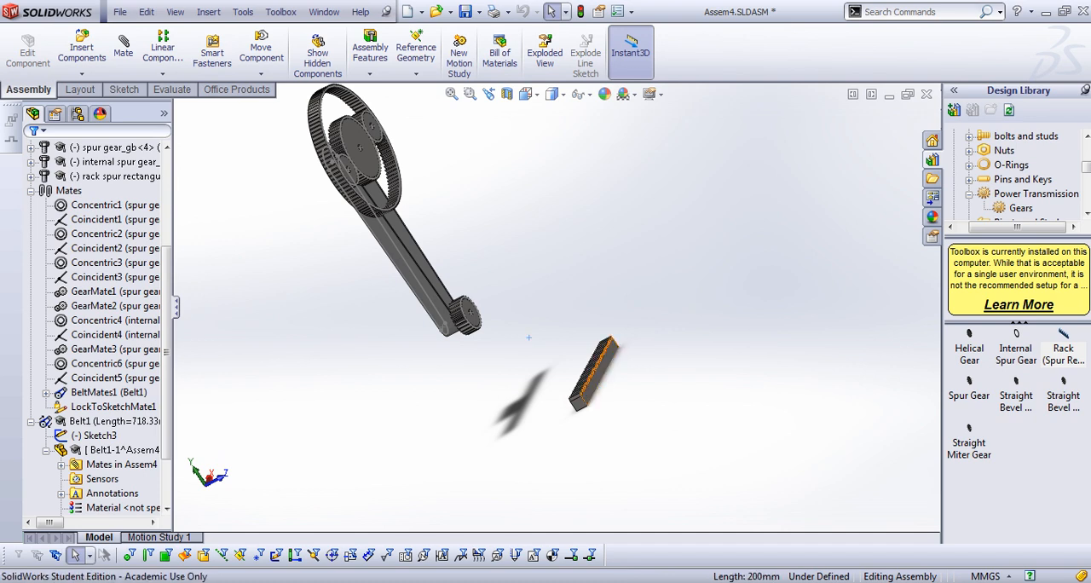
drag(597, 368, 547, 369)
scroll(567, 340, up, 2)
middle_drag(566, 341, 514, 318)
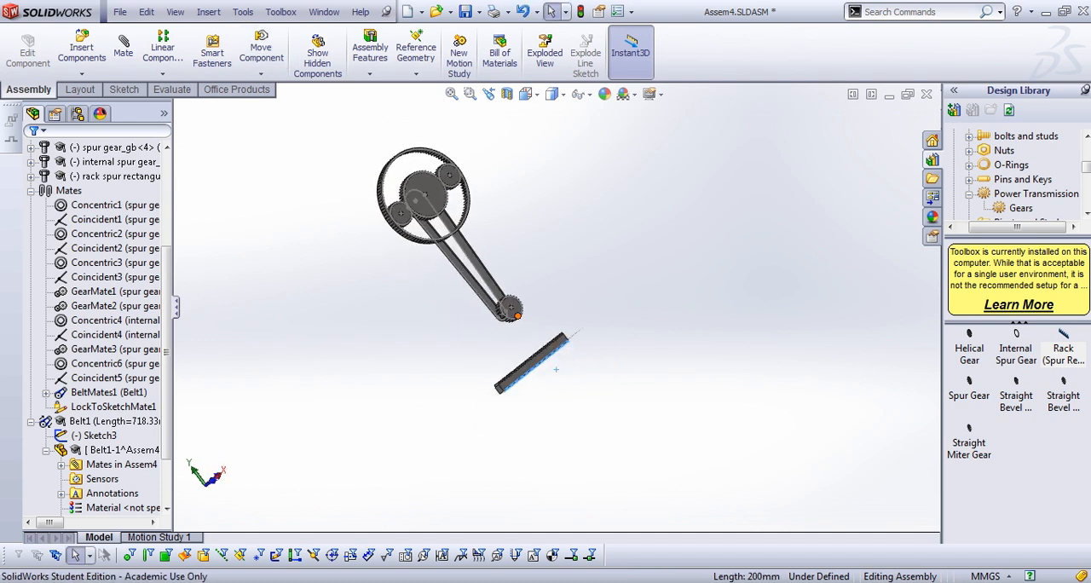
scroll(514, 315, down, 8)
scroll(525, 307, up, 2)
scroll(527, 324, down, 1)
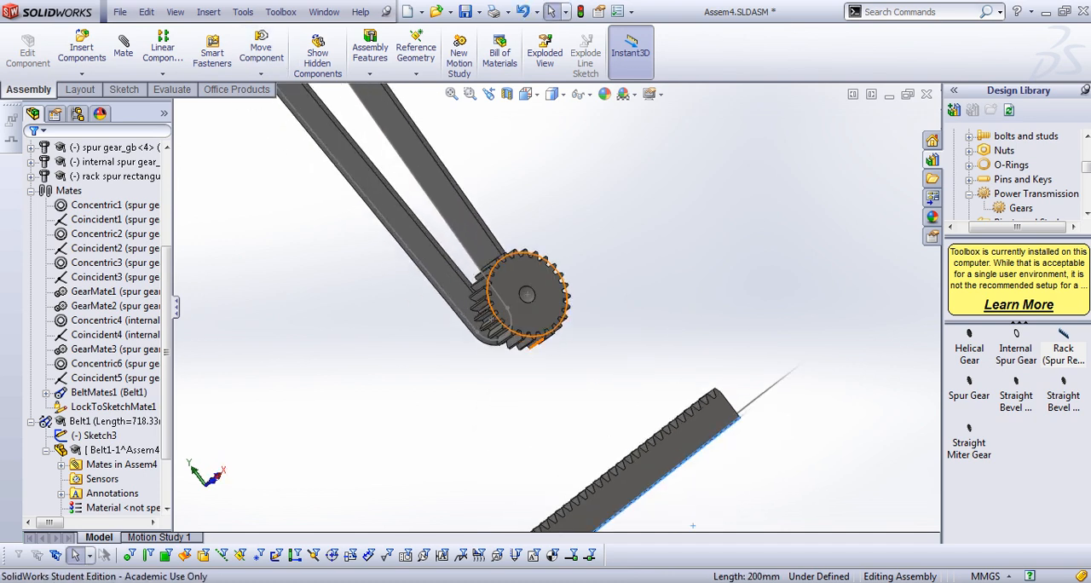
scroll(538, 343, down, 3)
middle_drag(538, 344, 521, 339)
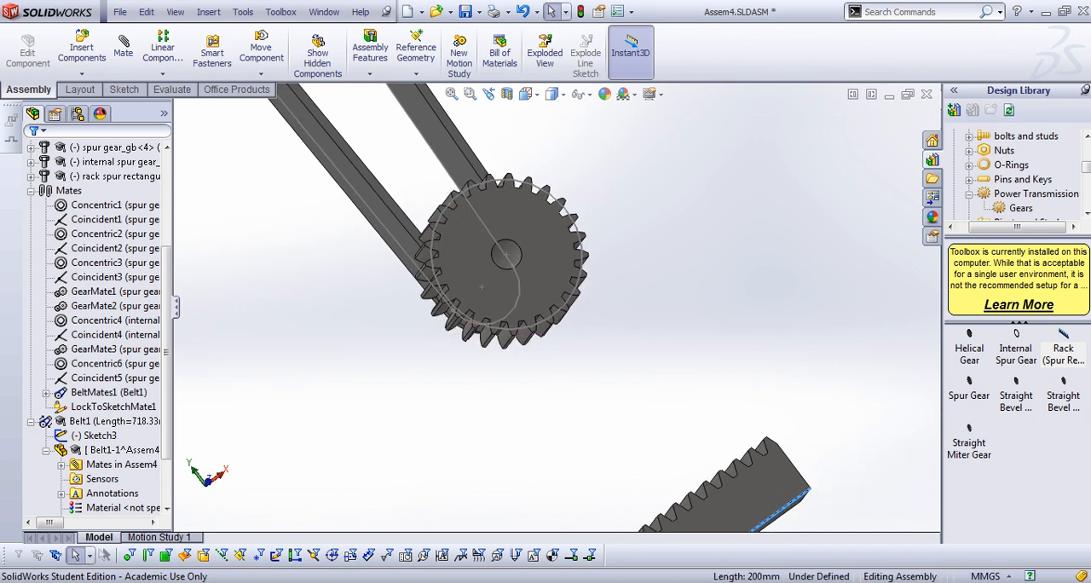
scroll(556, 303, up, 3)
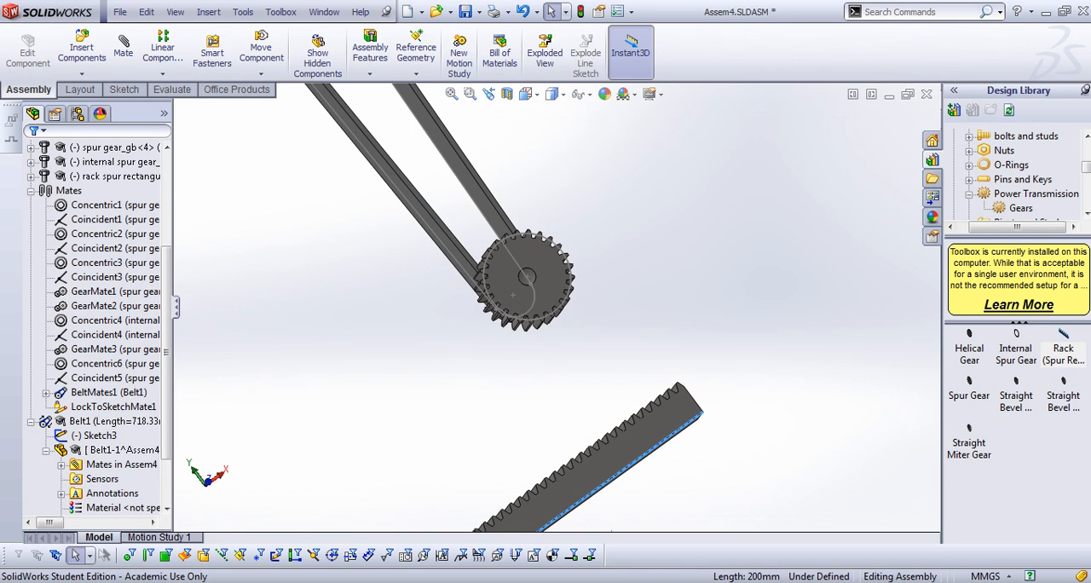
Open the assembly's gear layout sketch for editing in the front view
scroll(93, 324, up, 4)
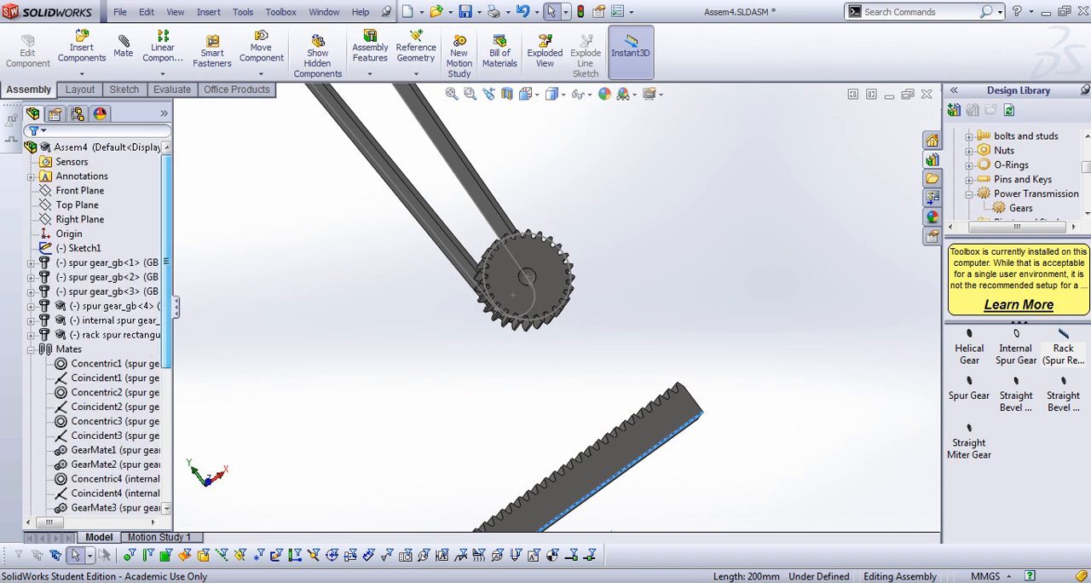
click(81, 247)
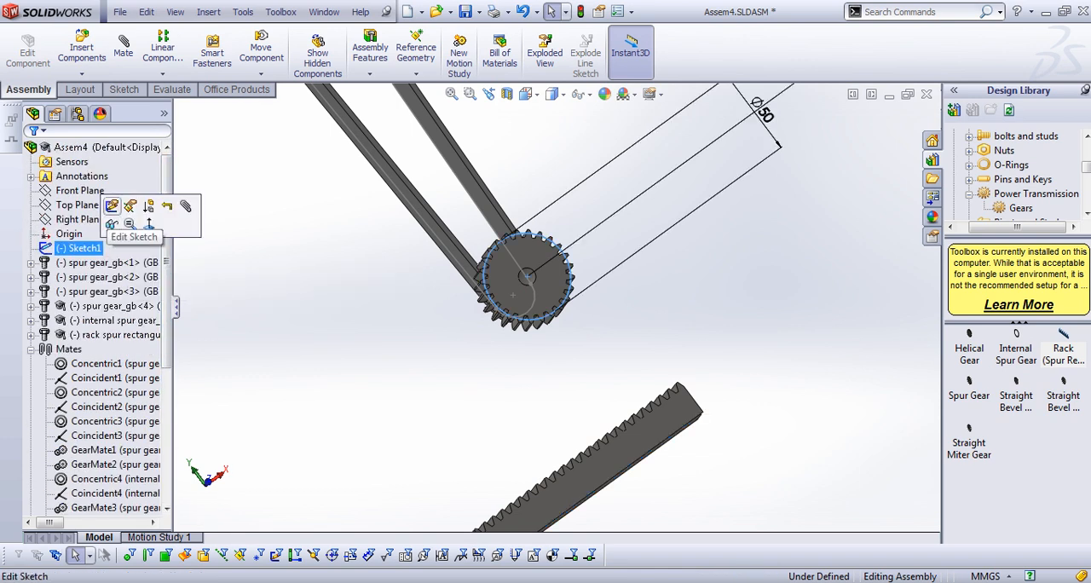
click(112, 207)
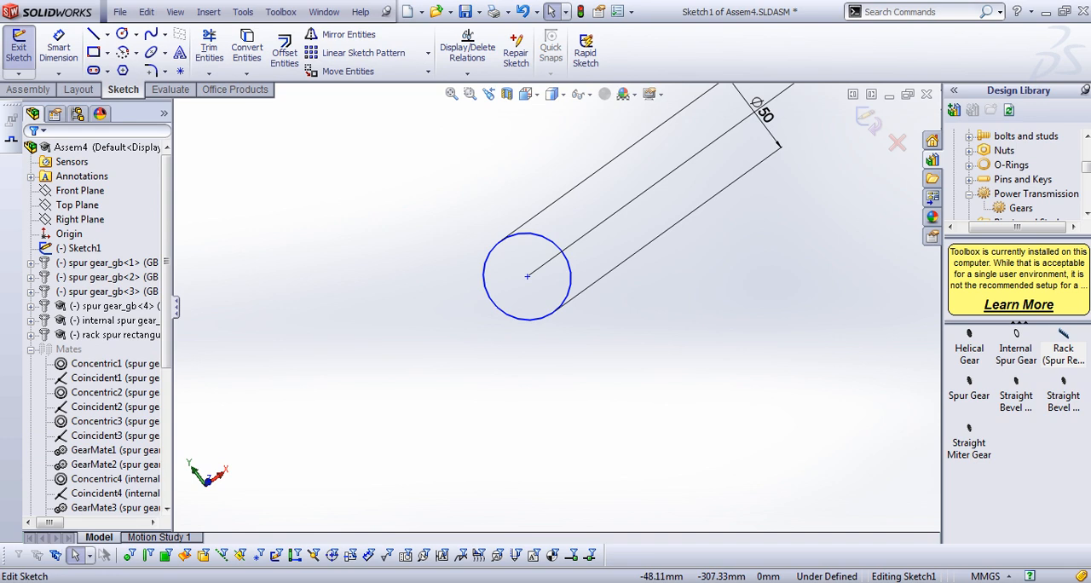
key(space)
double_click(504, 392)
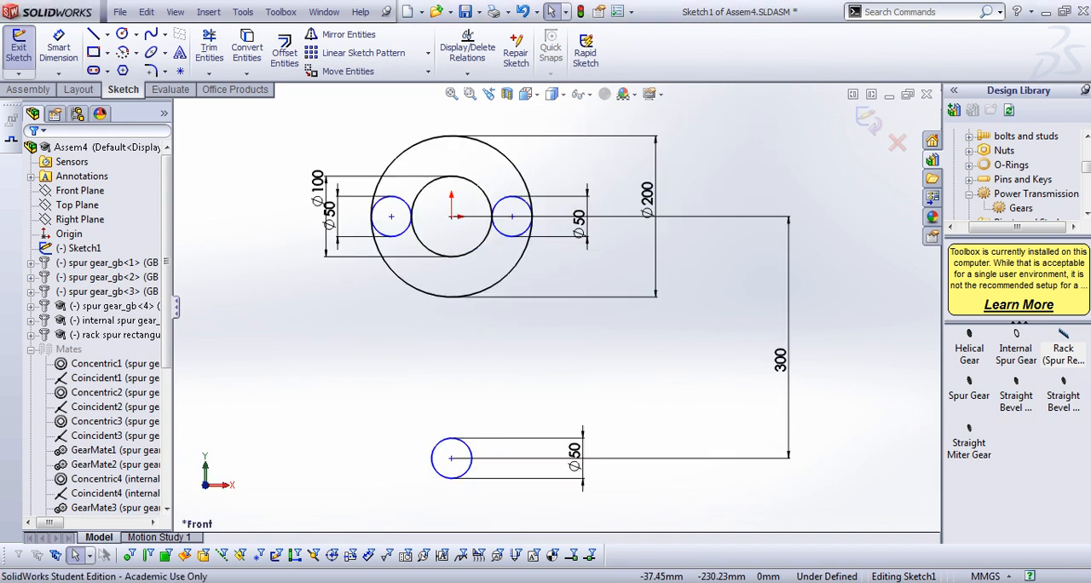
Draw a horizontal centerline across the full diameter of the lower 50 mm circle and exit the sketch
click(107, 34)
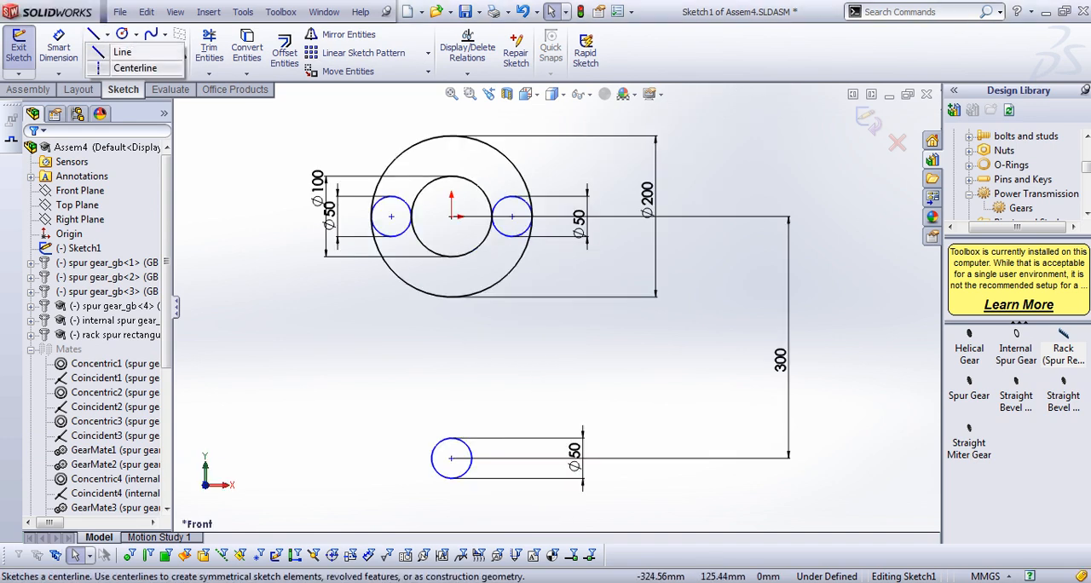
click(128, 68)
scroll(453, 485, up, 5)
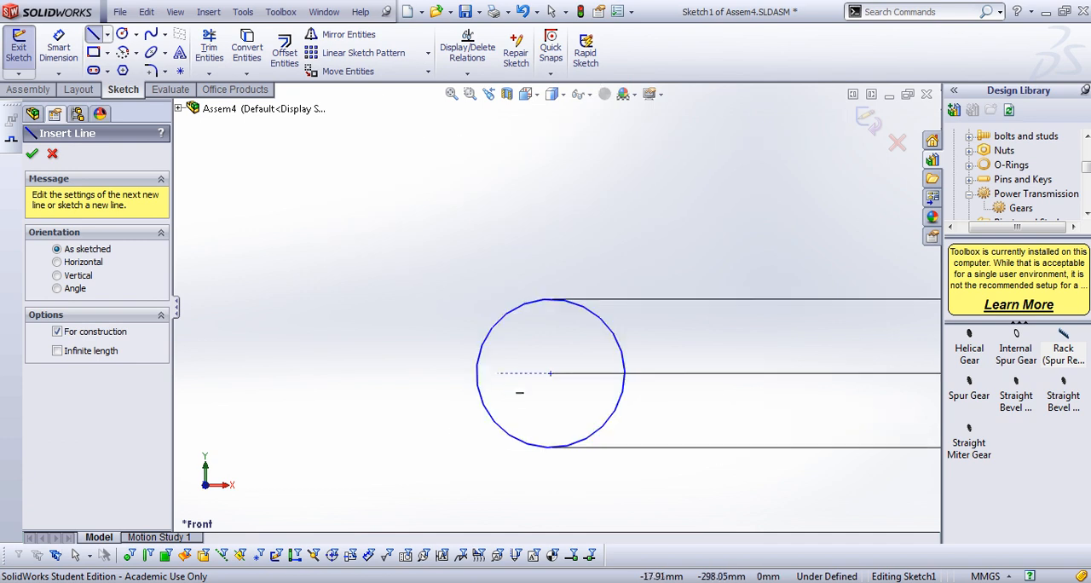
click(476, 373)
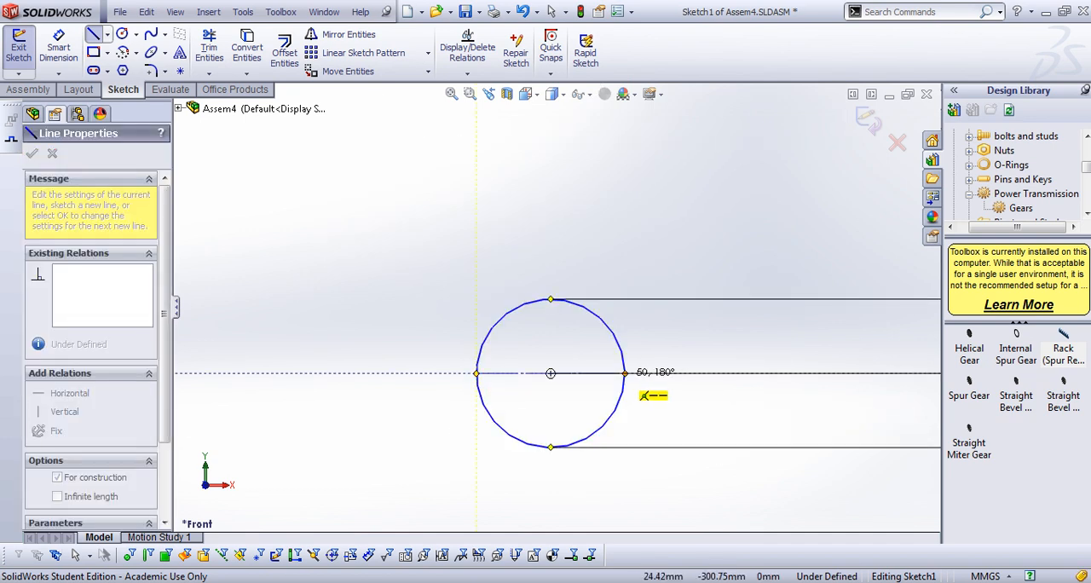
click(625, 374)
key(Escape)
key(Escape)
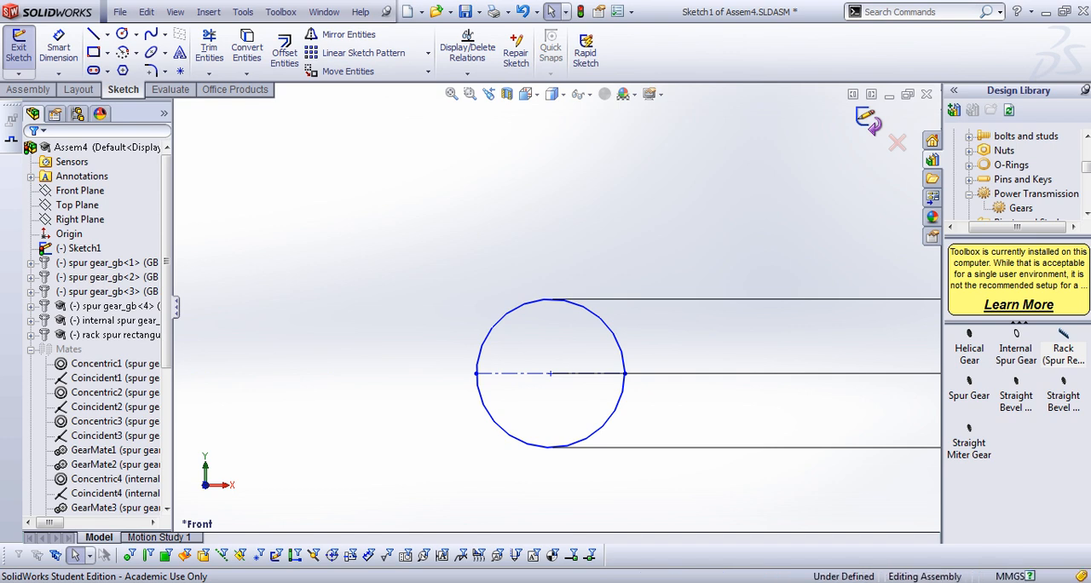
click(868, 120)
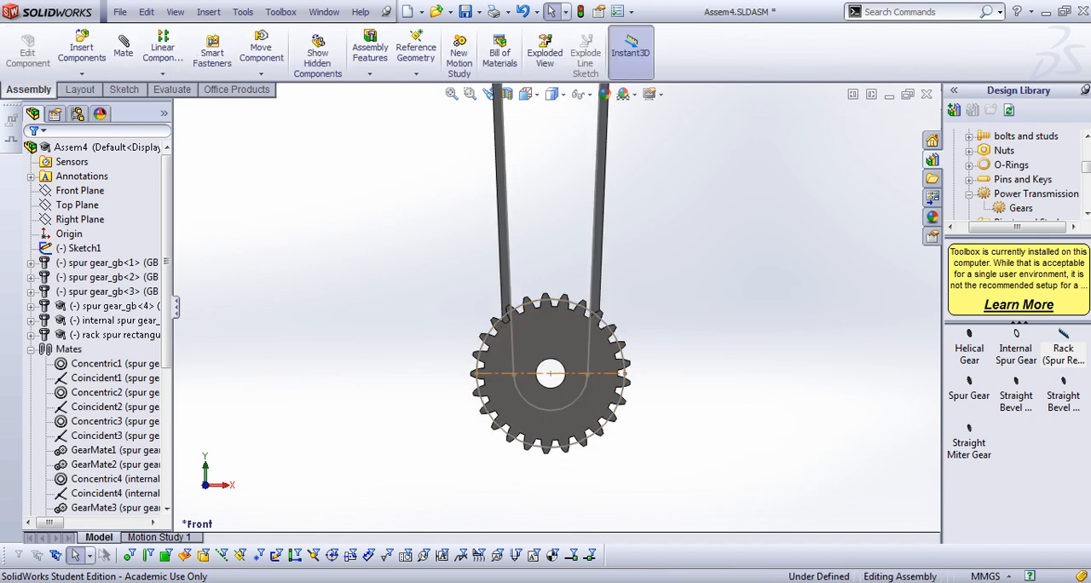
Add a Parallel mate between the rack's long bottom edge and the centerline across the lower gear
scroll(567, 372, up, 7)
scroll(568, 372, down, 4)
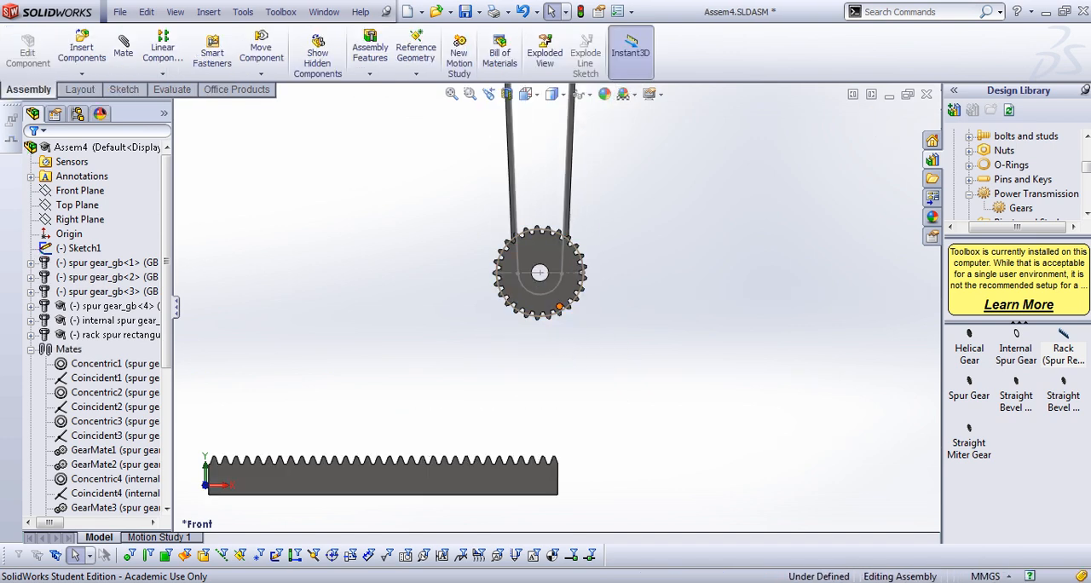
scroll(567, 373, up, 2)
scroll(451, 443, down, 3)
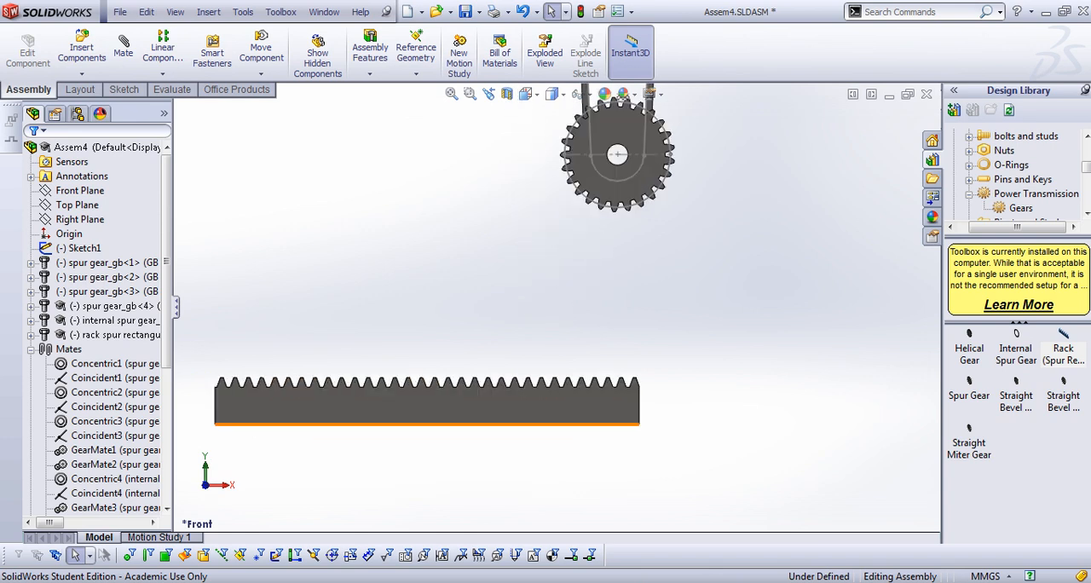
click(462, 422)
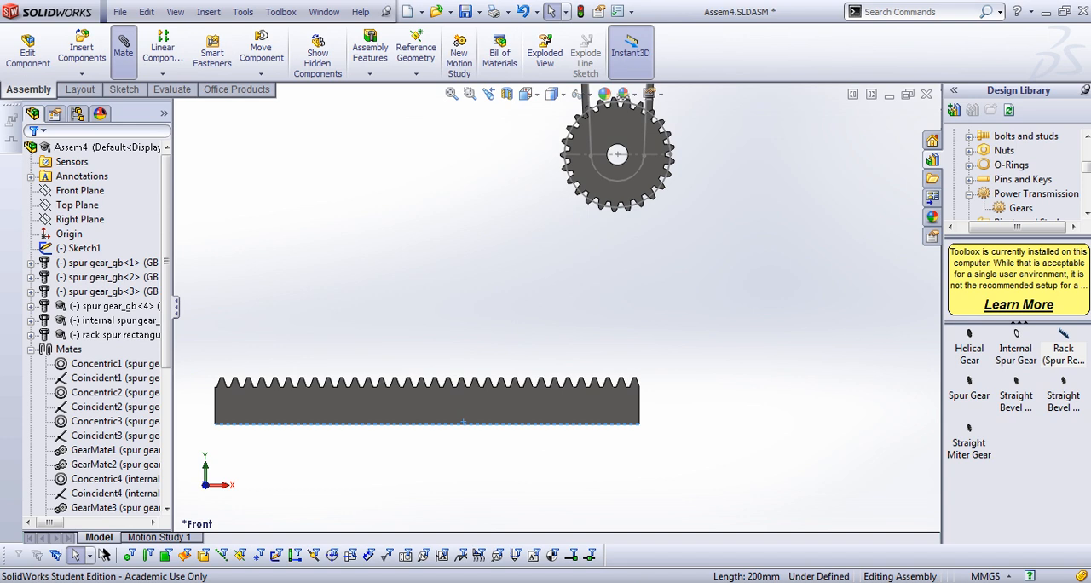
click(124, 53)
click(602, 154)
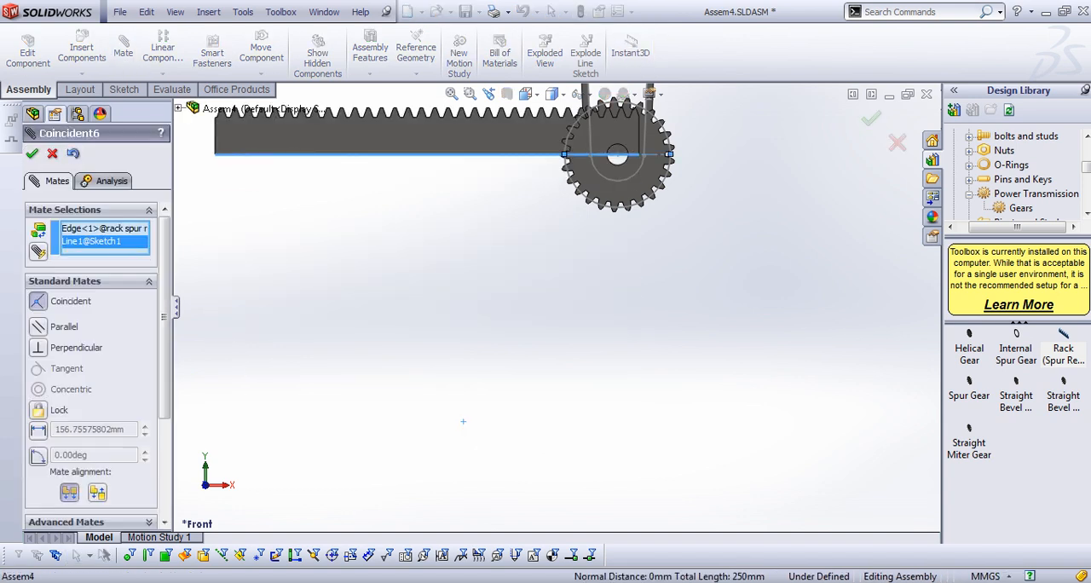
click(38, 327)
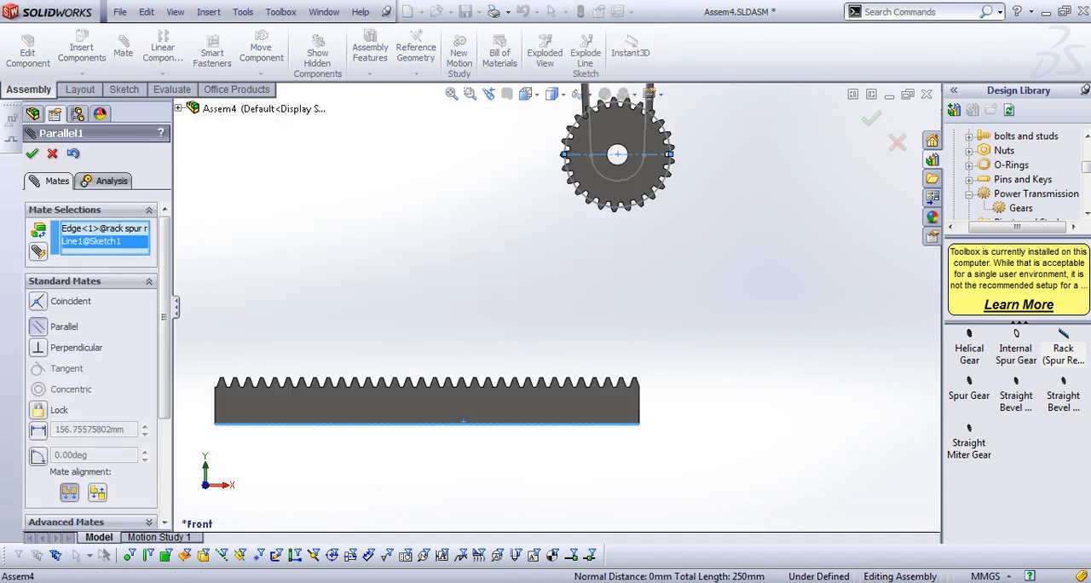
click(32, 154)
Add a Width mate with the rack's two side faces as width references and the lower gear's two end faces as tab references
scroll(401, 360, up, 3)
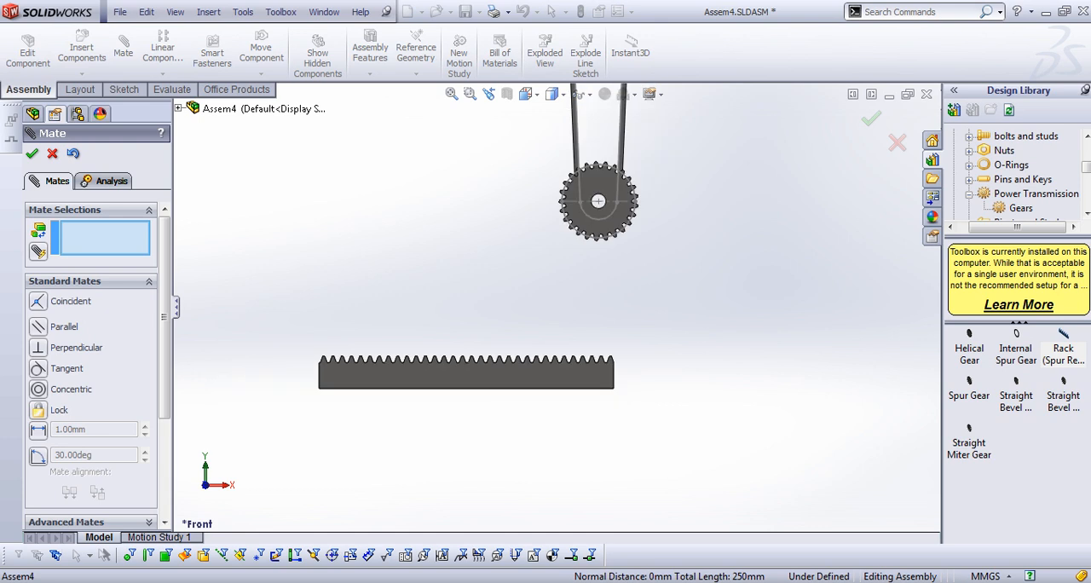
middle_drag(401, 360, 498, 374)
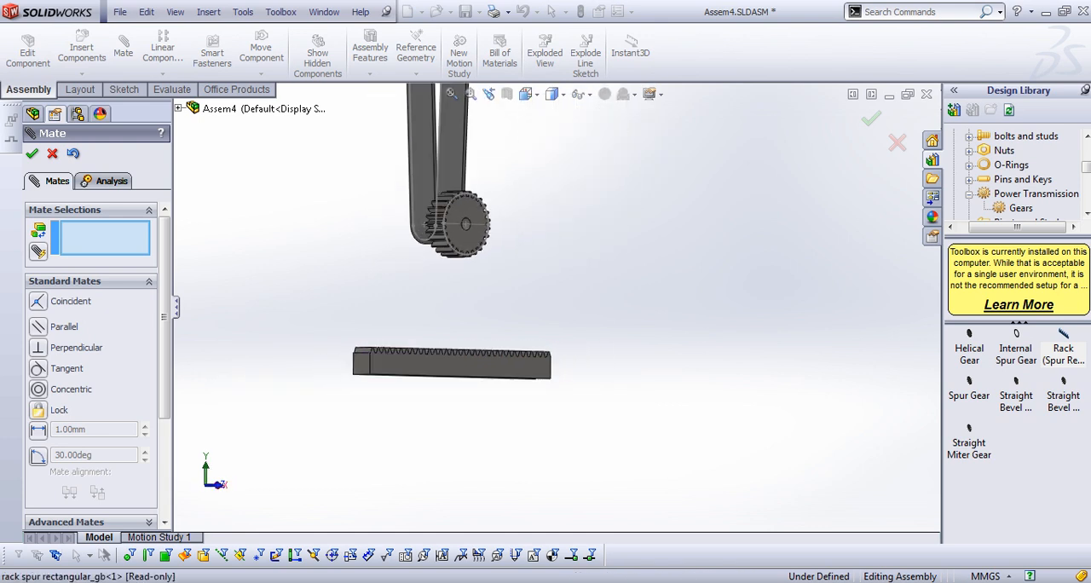
click(65, 281)
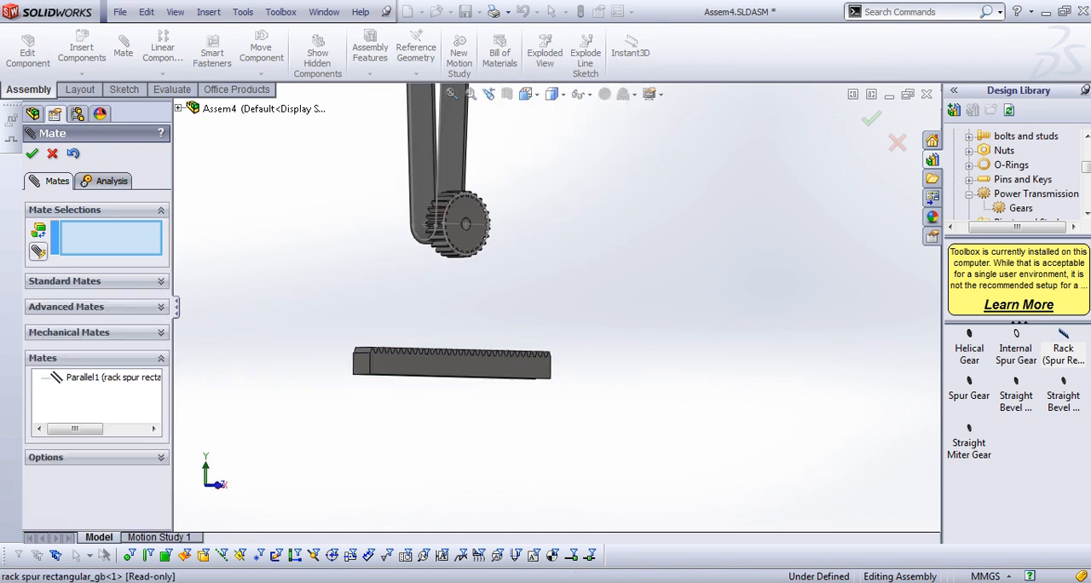
click(66, 307)
click(37, 242)
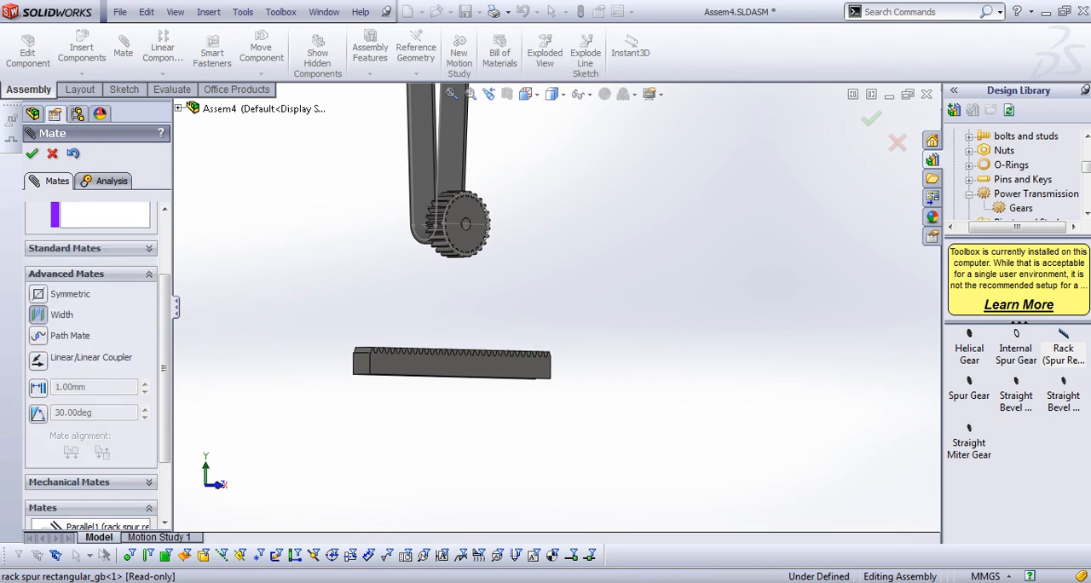
click(433, 363)
middle_drag(433, 363, 592, 374)
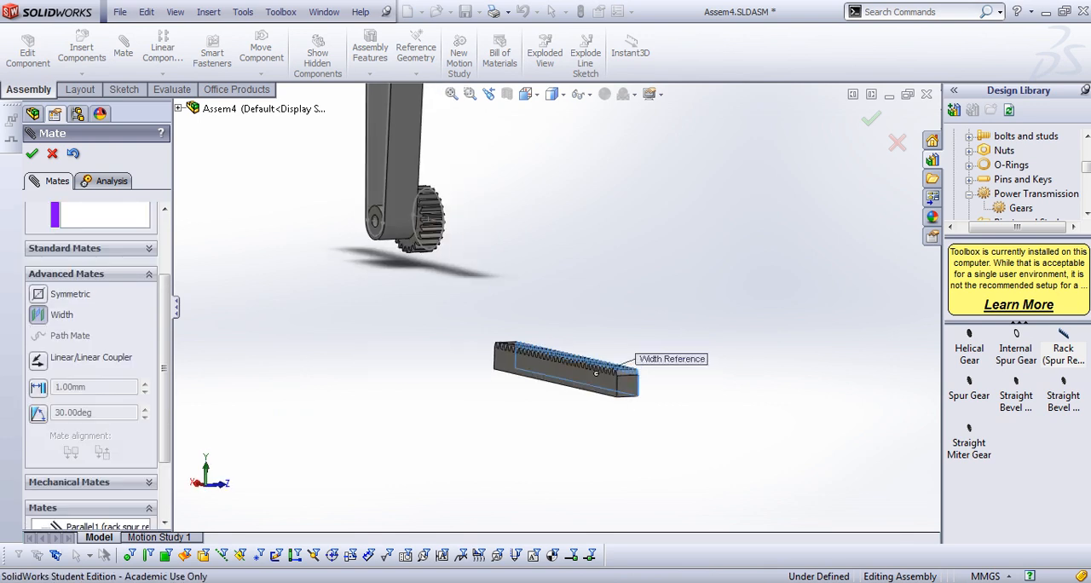
click(596, 372)
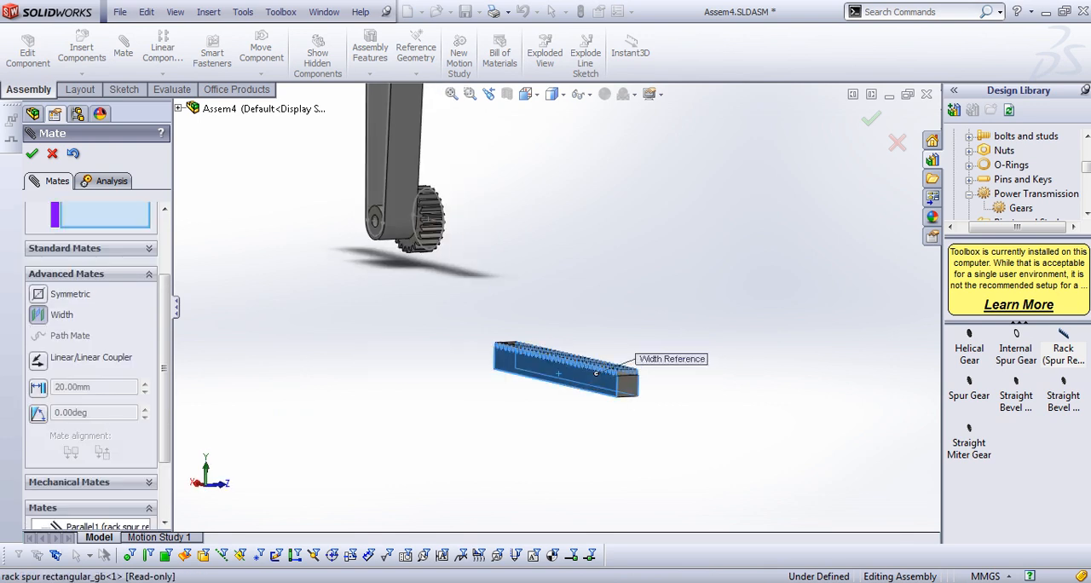
scroll(380, 214, down, 6)
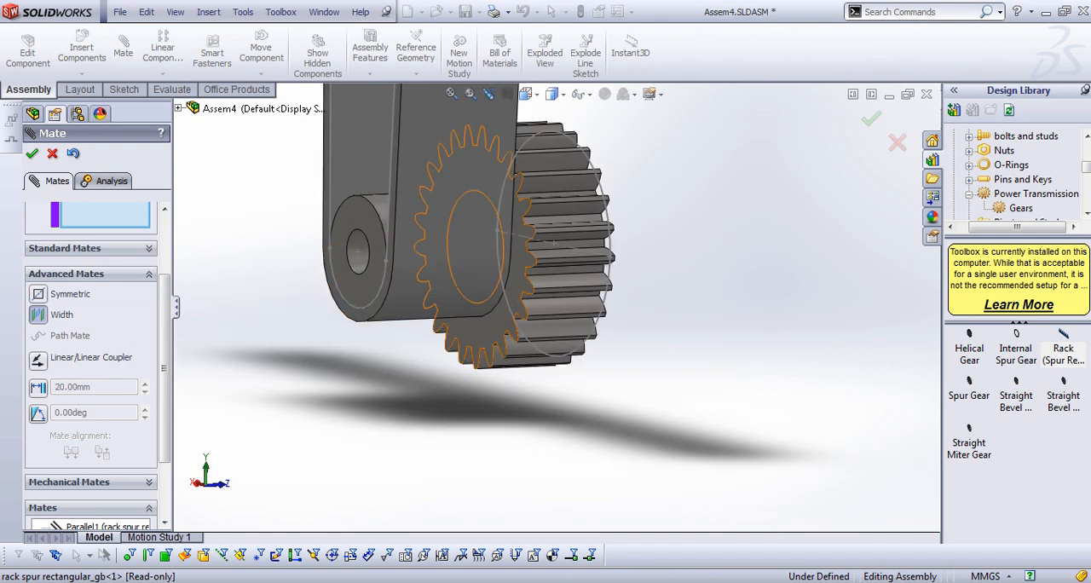
click(488, 328)
middle_drag(574, 308, 460, 314)
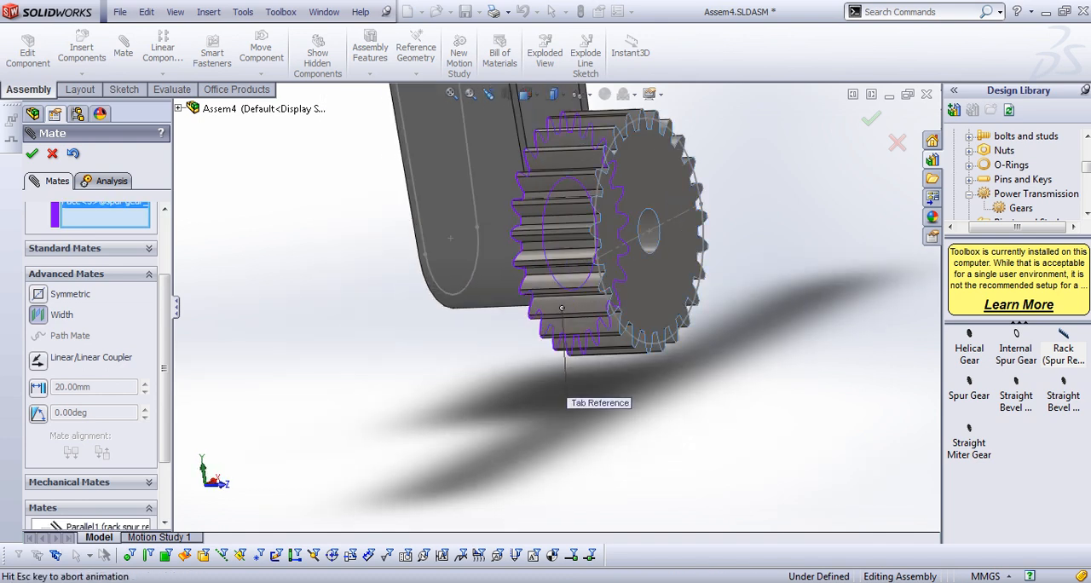
click(562, 308)
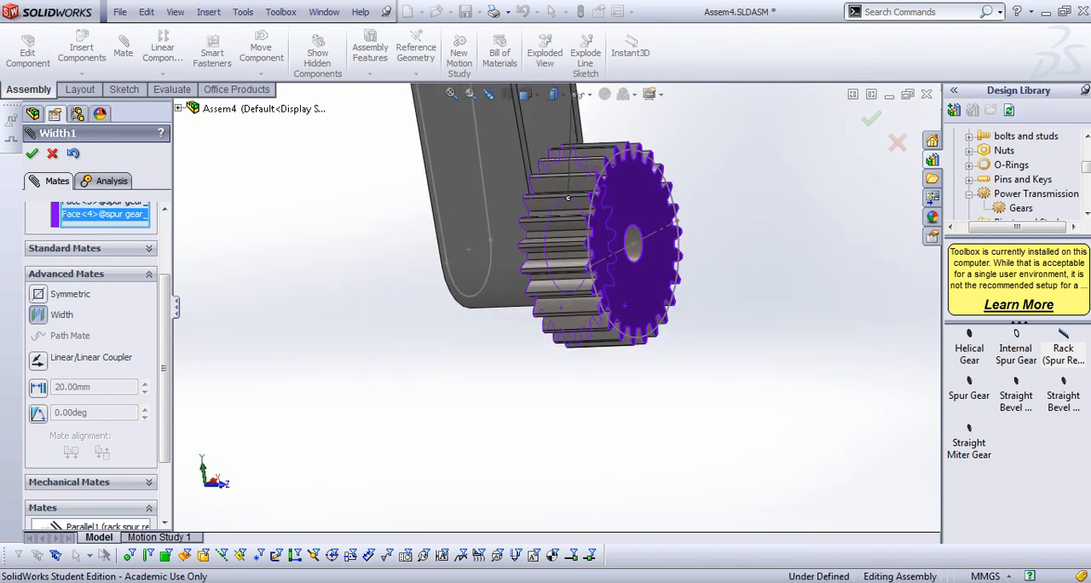
key(Return)
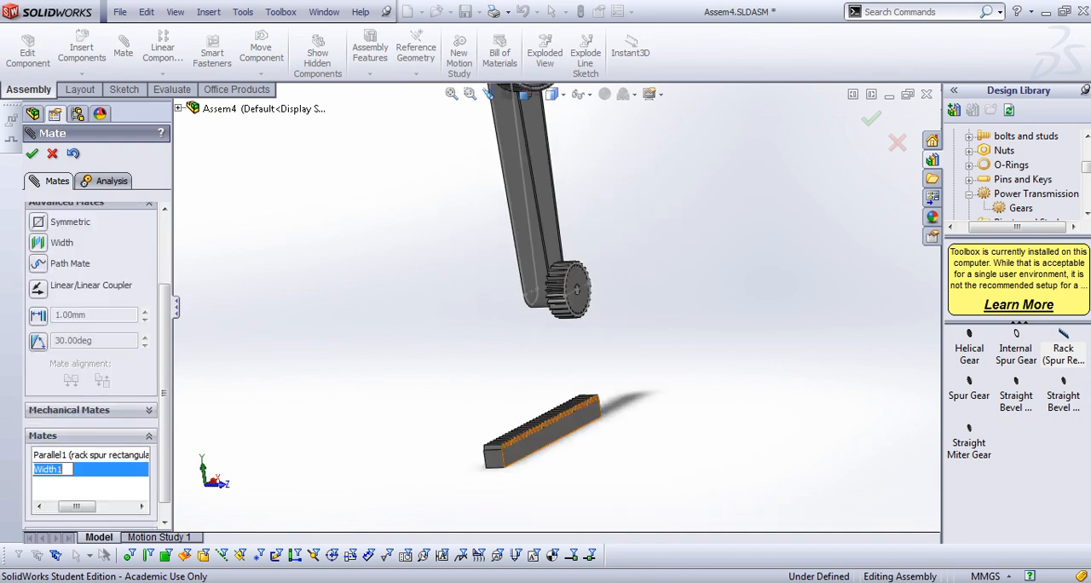
Move the rack up closer beneath the lower gear and check its alignment from the side
drag(547, 440, 571, 384)
middle_drag(571, 384, 615, 360)
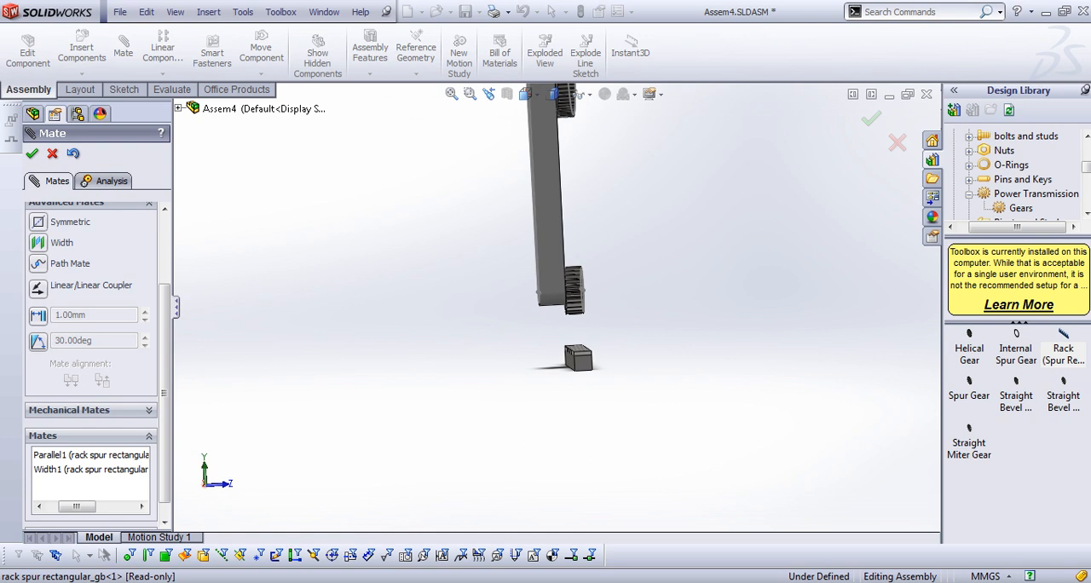
Add another Width mate with the rack's two side faces as width references and the lower gear's two end faces as tab references
drag(578, 358, 435, 343)
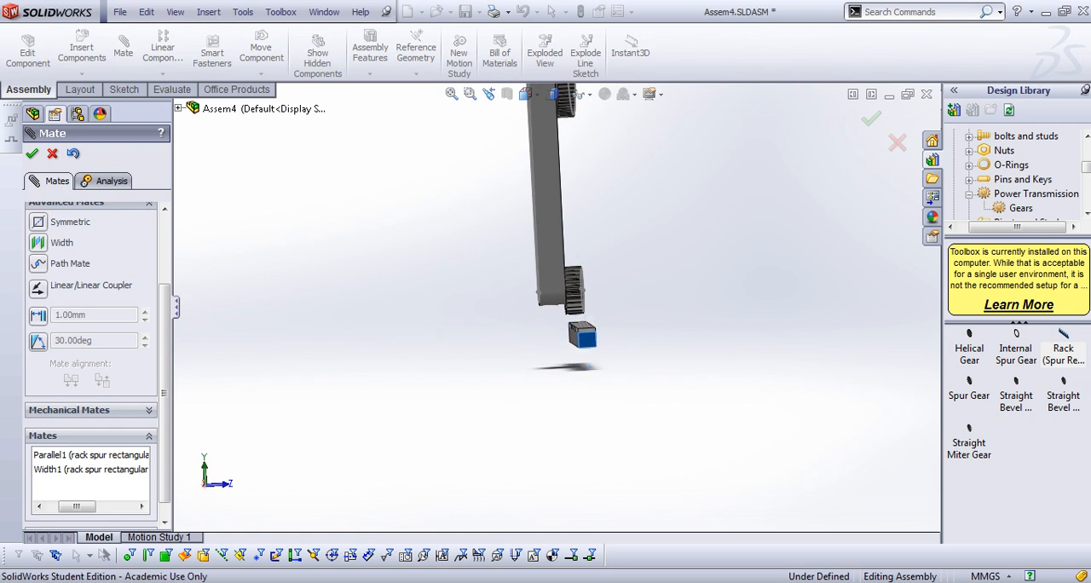
middle_drag(582, 328, 542, 350)
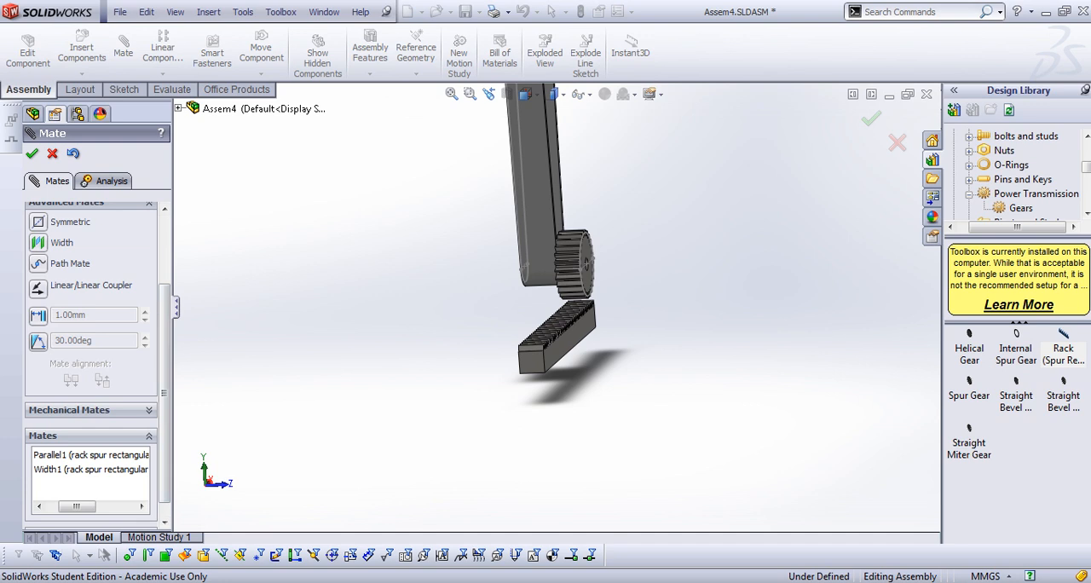
click(39, 243)
scroll(103, 328, up, 2)
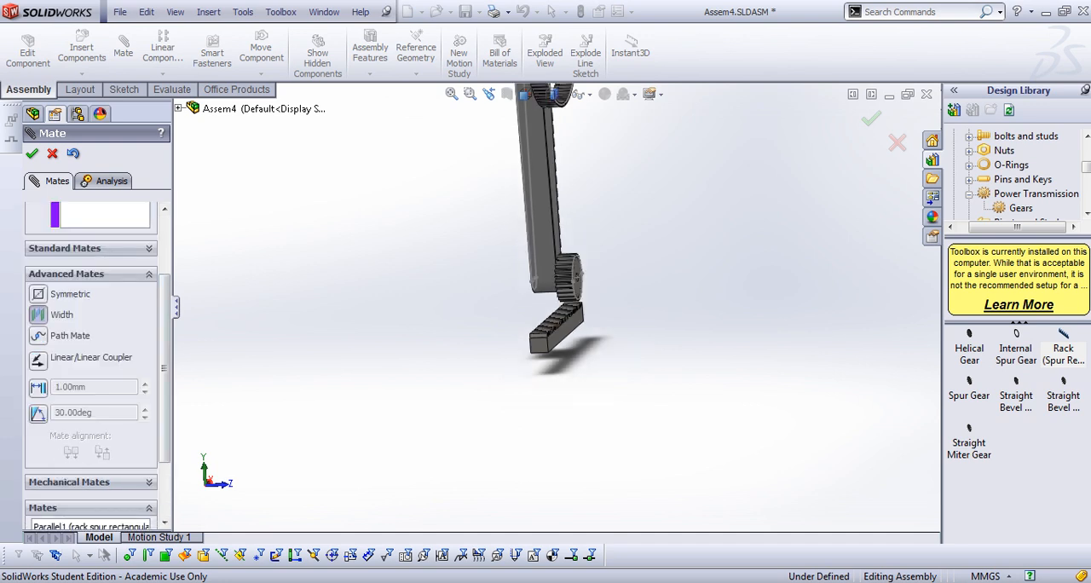
drag(165, 342, 164, 283)
scroll(567, 349, down, 3)
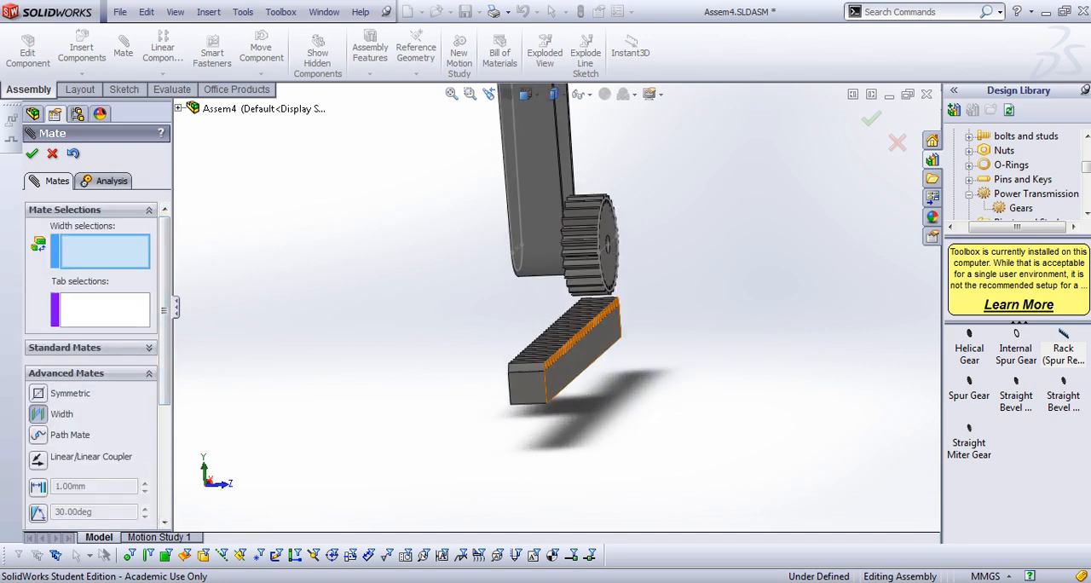
click(571, 356)
middle_drag(571, 356, 491, 374)
click(491, 374)
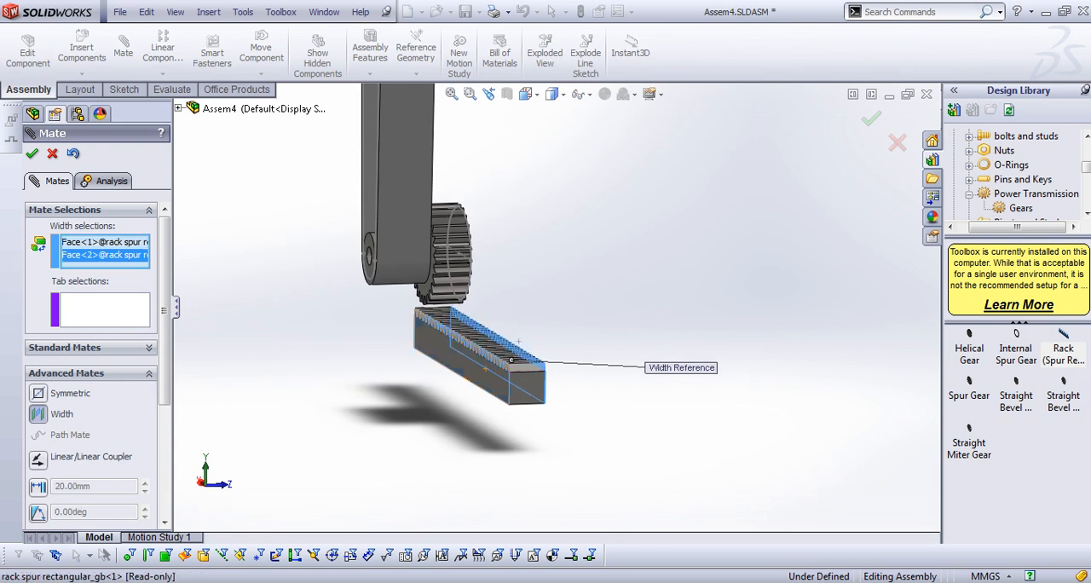
scroll(400, 295, down, 5)
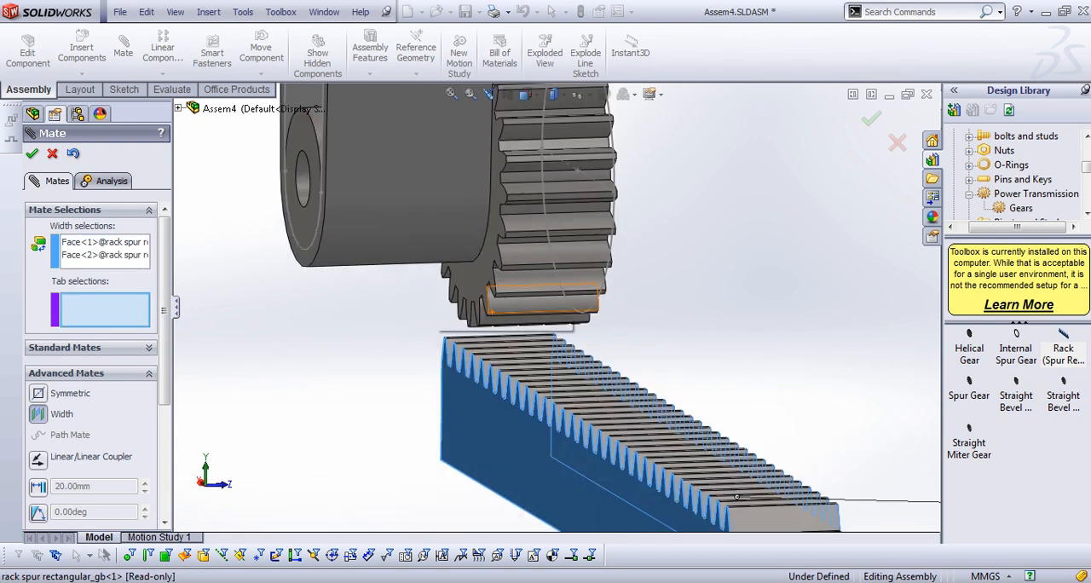
click(469, 282)
middle_drag(470, 281, 357, 292)
click(631, 255)
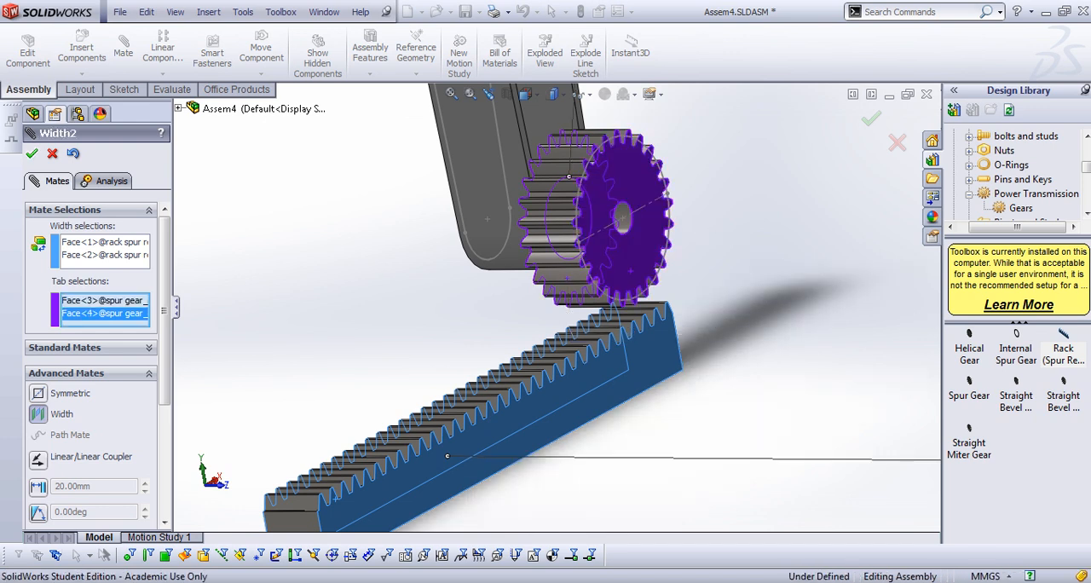
click(32, 153)
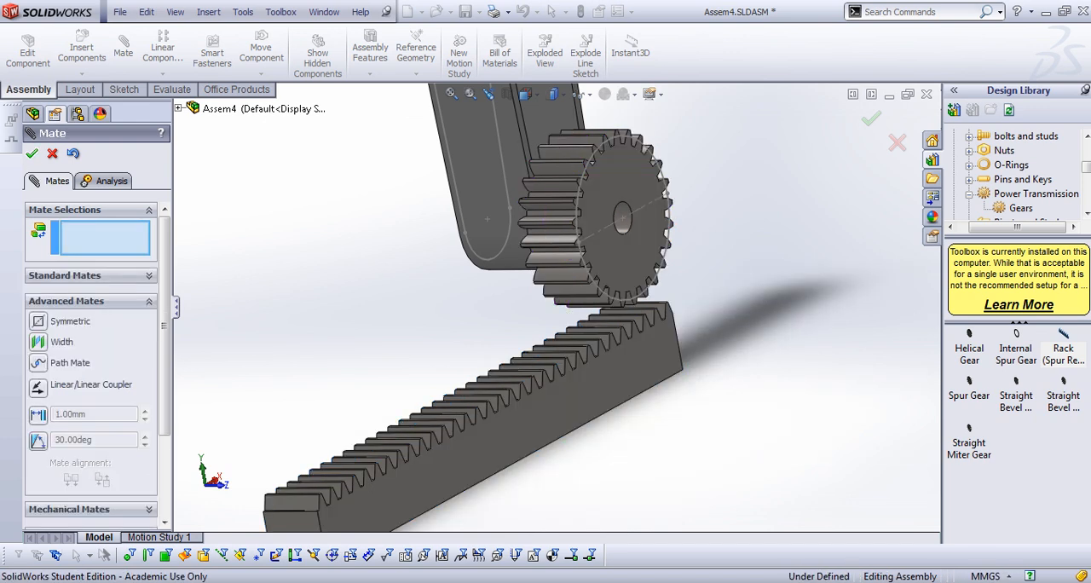
Slide the rack lengthwise beneath the lower gear, examine its tooth alignment from several sides, and leave the Mate command
scroll(567, 336, up, 3)
drag(472, 411, 512, 409)
middle_drag(571, 367, 625, 366)
drag(544, 409, 542, 380)
middle_drag(552, 382, 501, 388)
scroll(726, 329, down, 5)
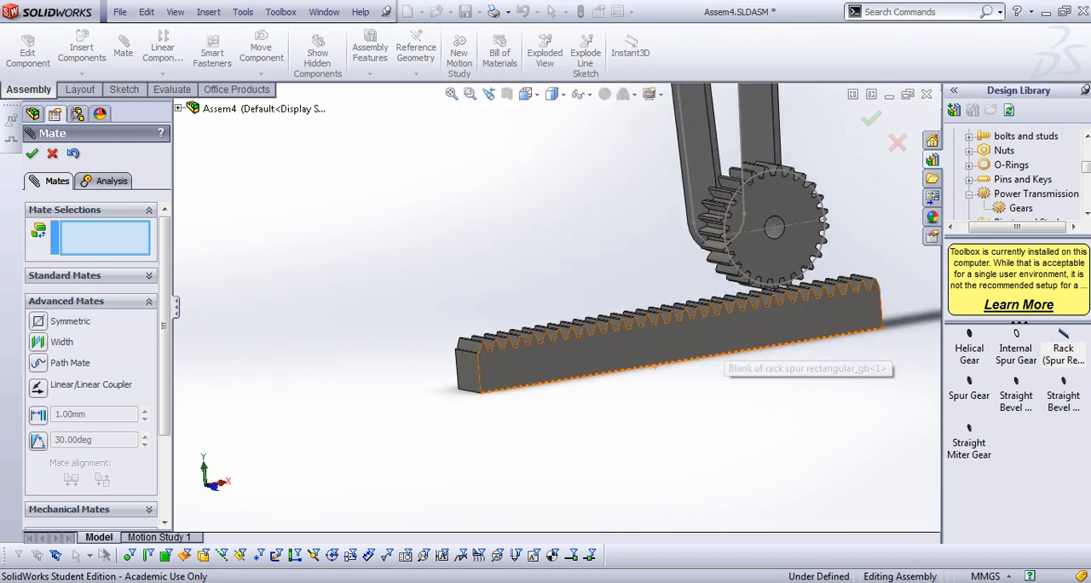
middle_drag(726, 330, 891, 354)
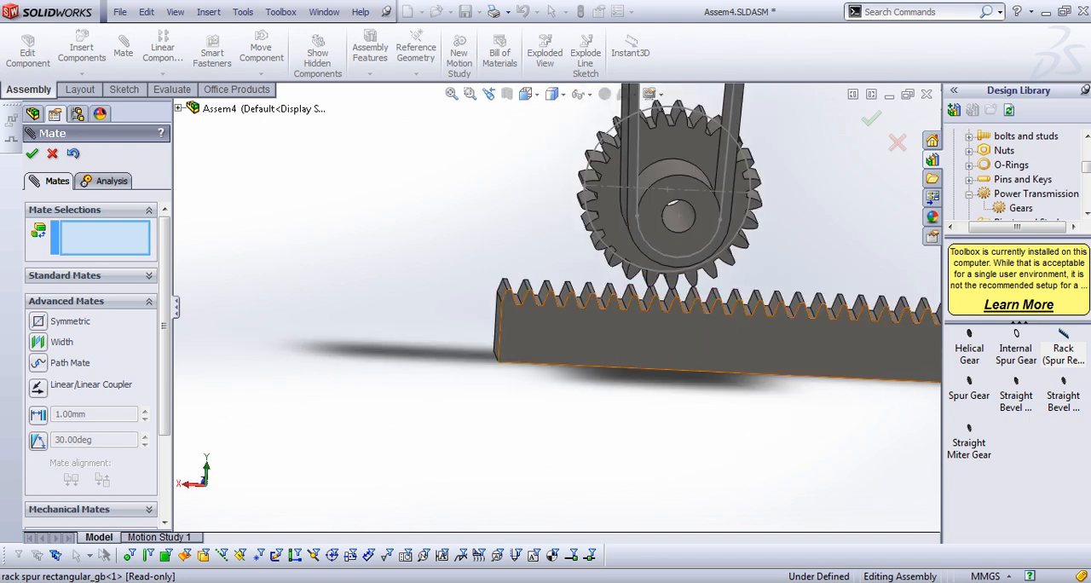
drag(892, 353, 778, 346)
scroll(779, 345, up, 3)
middle_drag(773, 337, 637, 350)
scroll(638, 349, up, 2)
drag(696, 322, 712, 317)
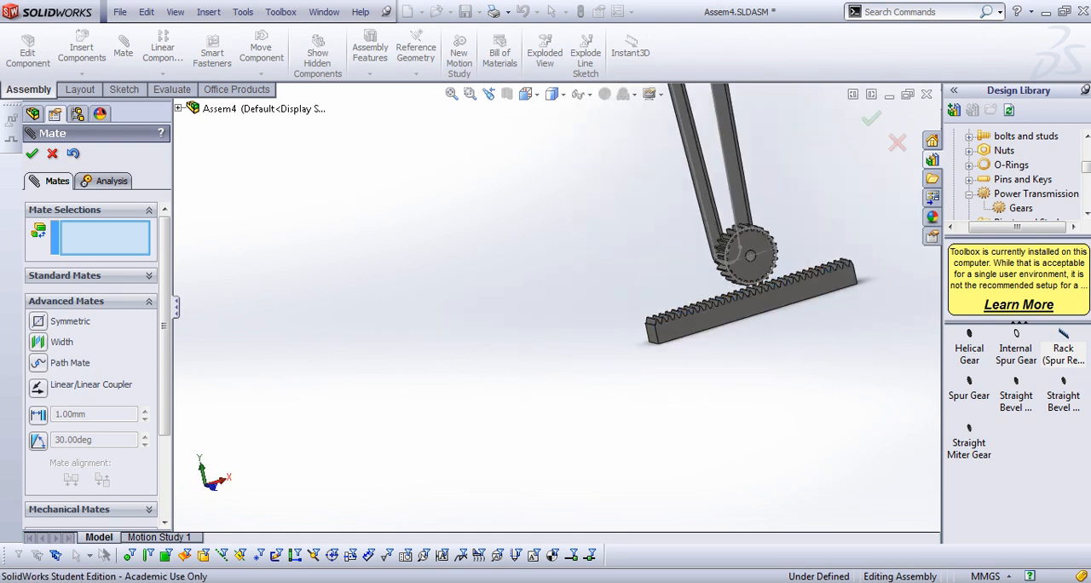
scroll(799, 298, down, 3)
mouse_move(725, 326)
middle_down()
mouse_move(685, 308)
mouse_move(713, 328)
middle_up()
click(53, 154)
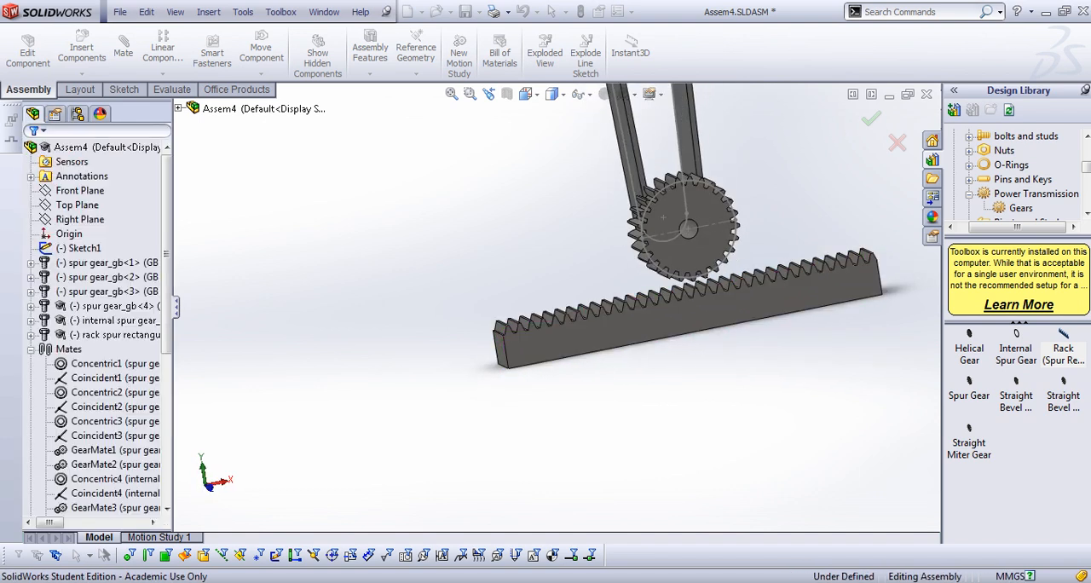
Delete both Width mates, Width2 and Width1, between the rack and the lower gear
scroll(93, 323, down, 6)
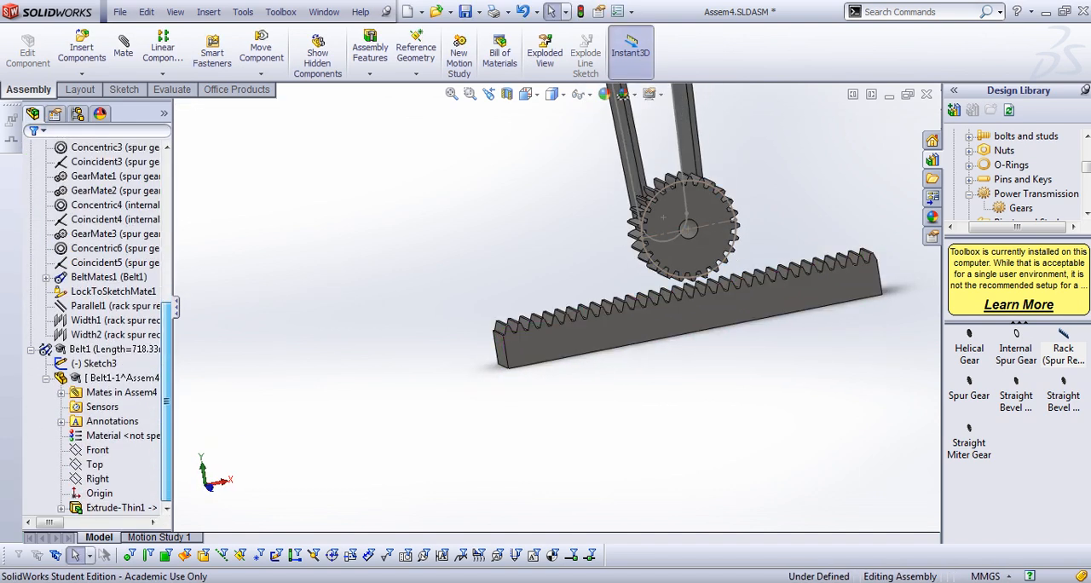
click(111, 319)
right_click(85, 334)
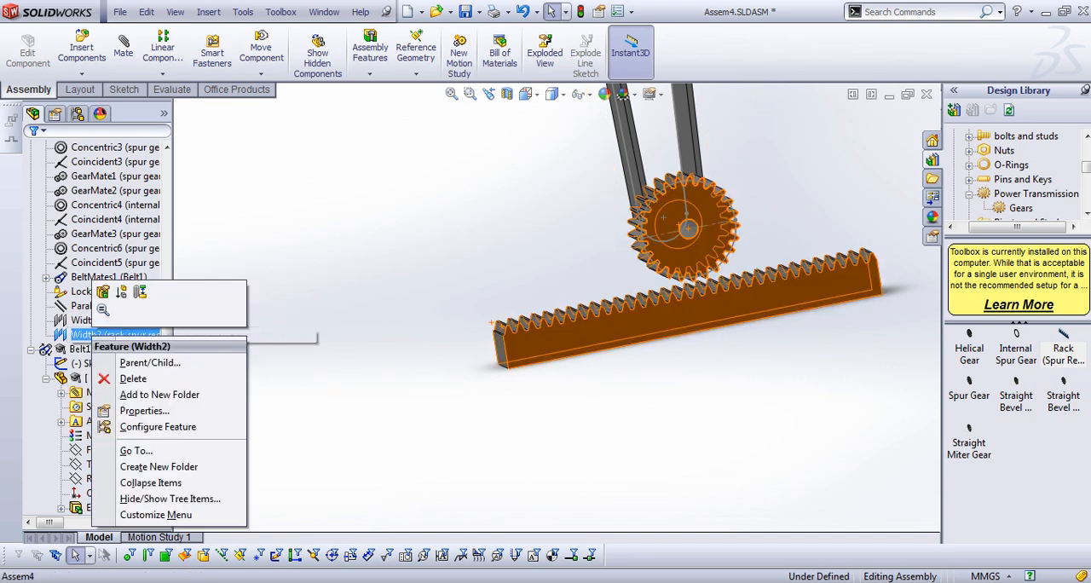
click(128, 375)
click(590, 201)
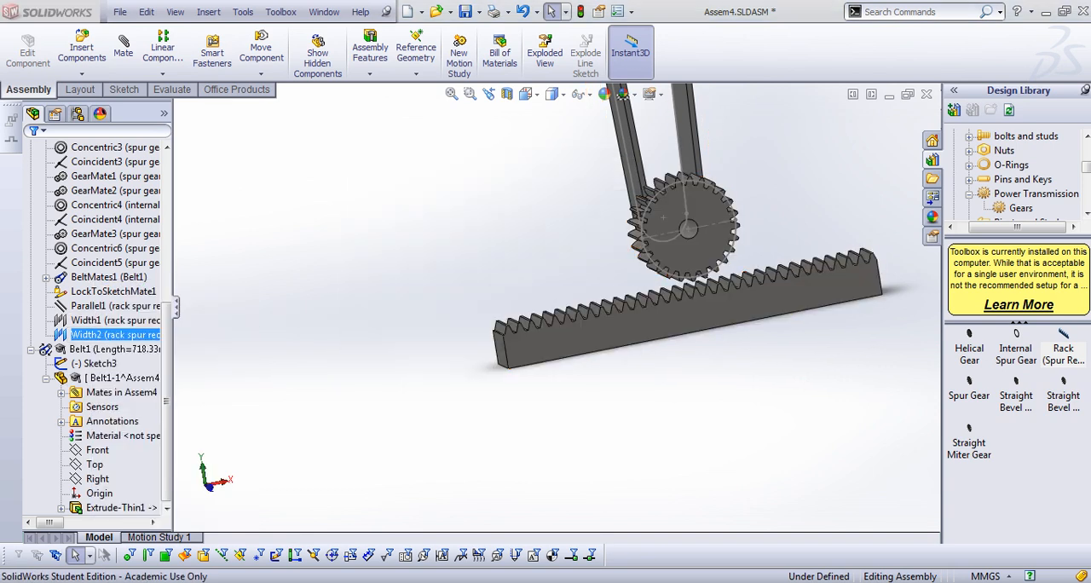
right_click(87, 334)
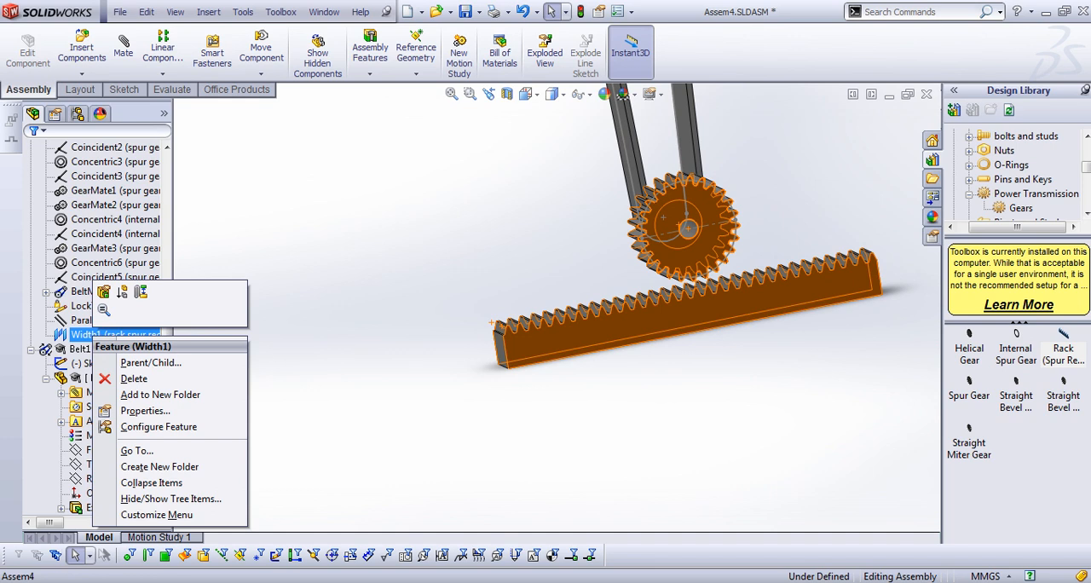
click(132, 378)
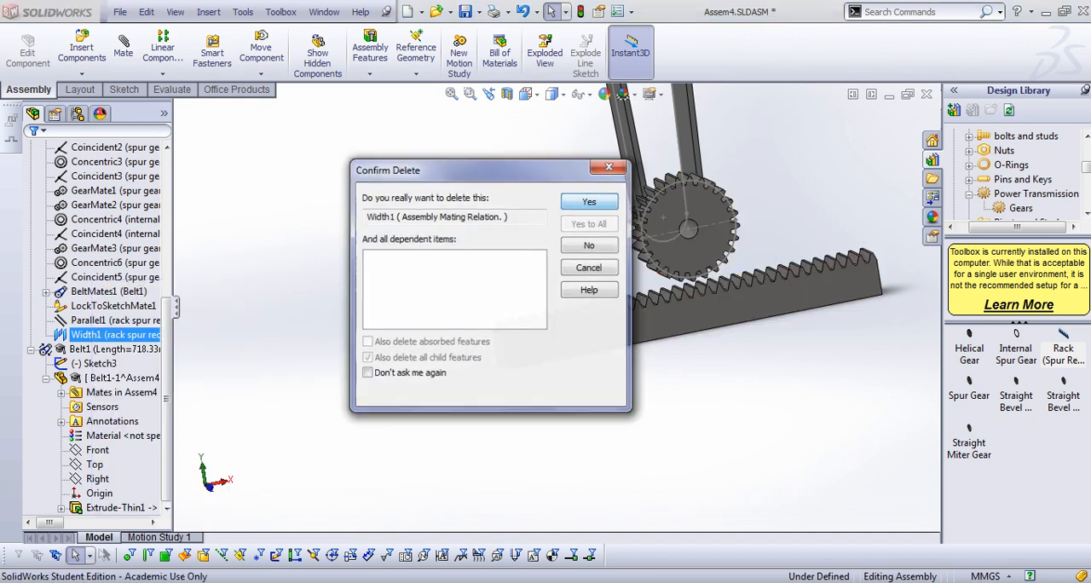
click(588, 202)
Move the rack down clear of the lower gear's teeth and deselect it
click(575, 331)
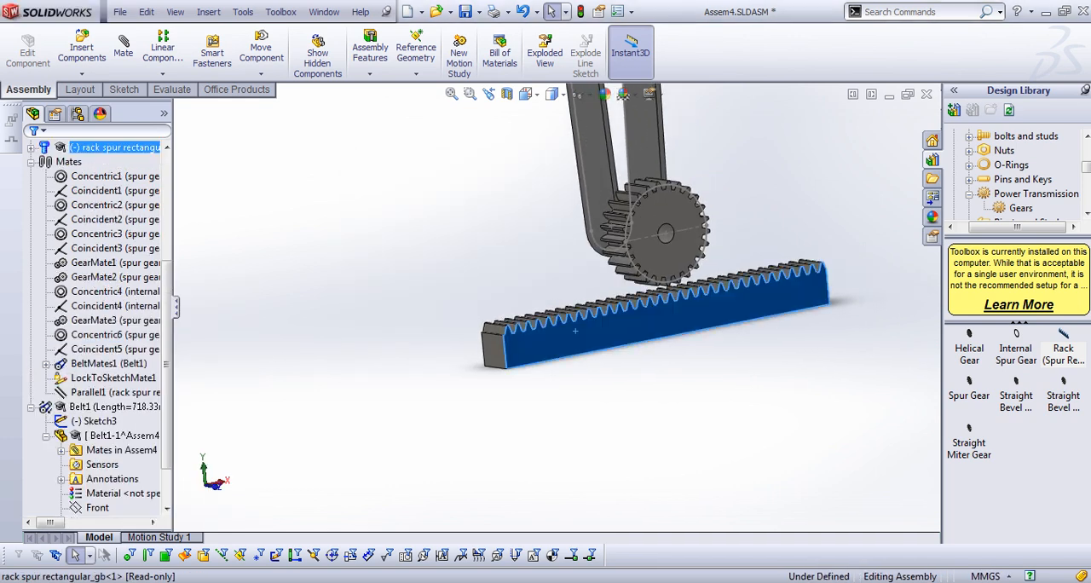
drag(575, 330, 562, 349)
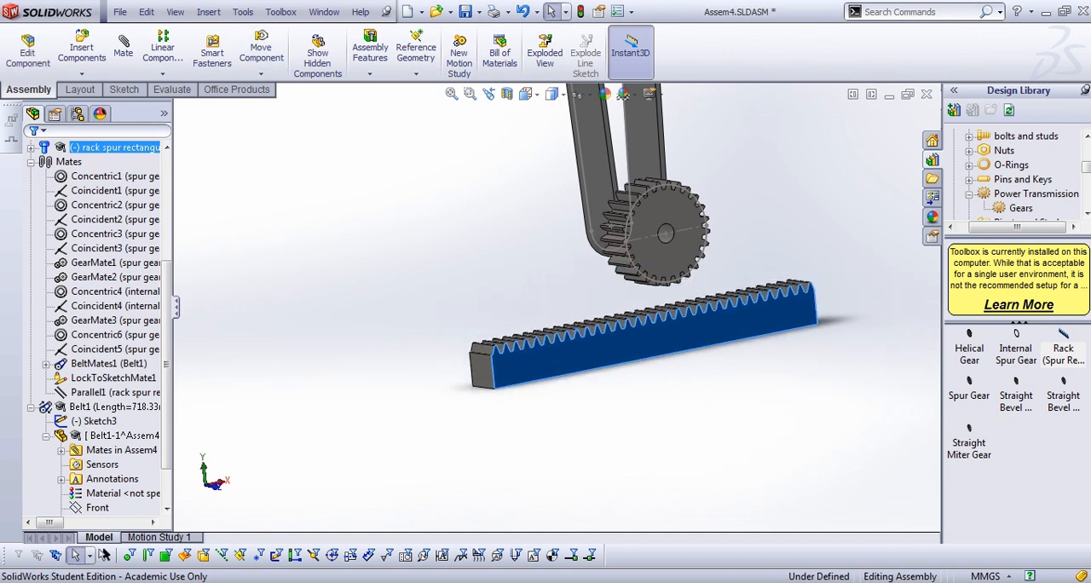
middle_drag(562, 350, 512, 350)
key(Escape)
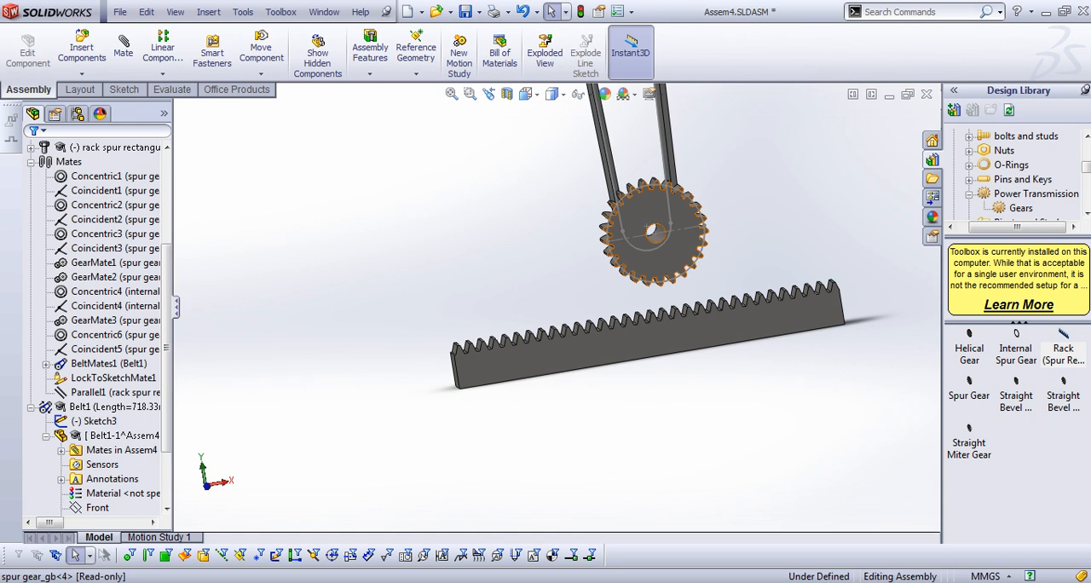
Add a Coincident mate between the lower gear's front face and the rack's long side face
click(653, 247)
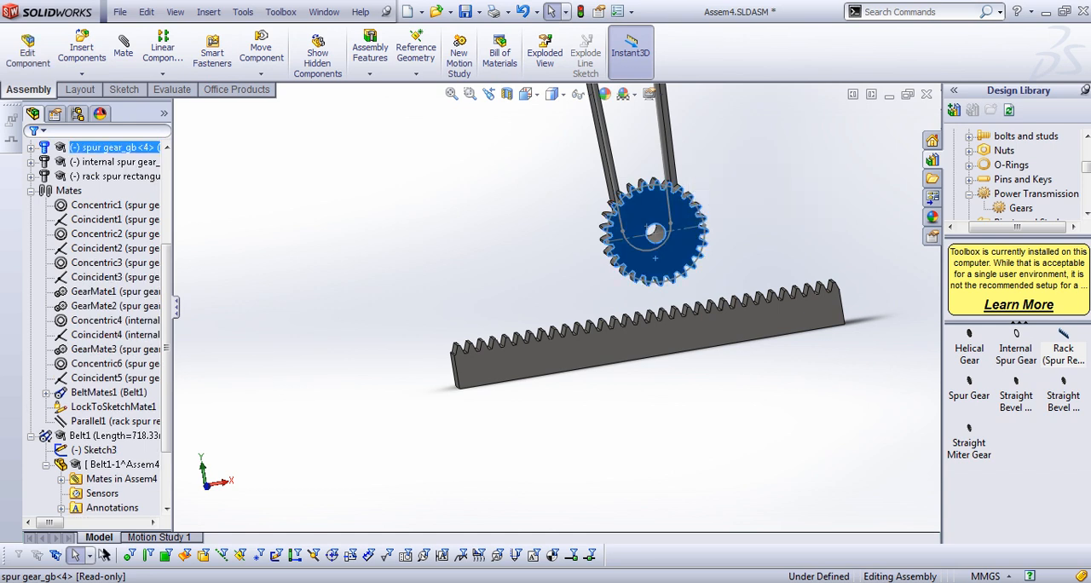
click(123, 47)
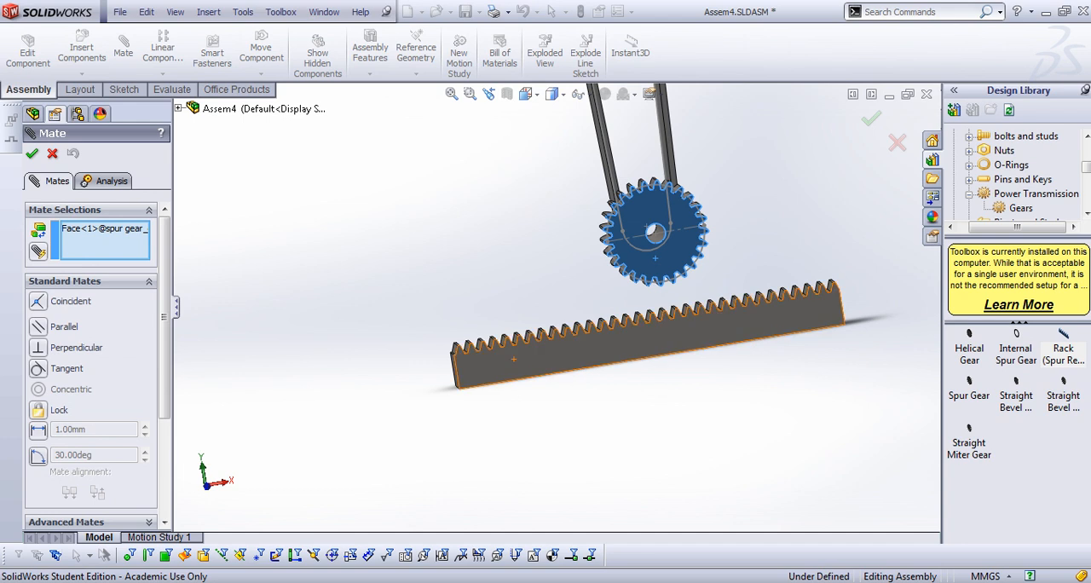
click(498, 362)
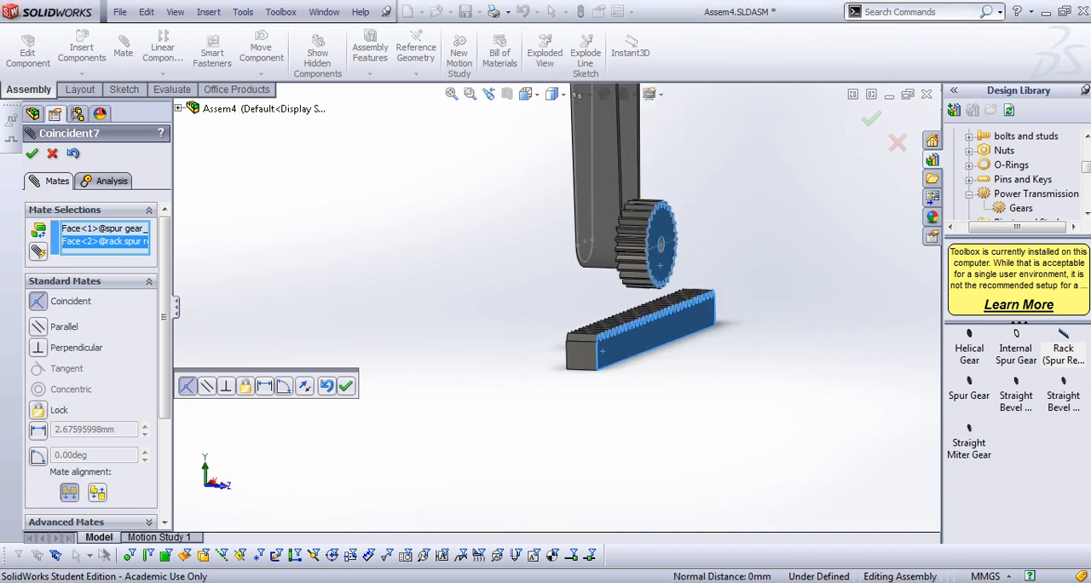
click(345, 386)
Move the rack back beneath the lower gear so that its toothed side sits just under the gear's teeth
drag(650, 330, 414, 325)
middle_drag(413, 325, 479, 309)
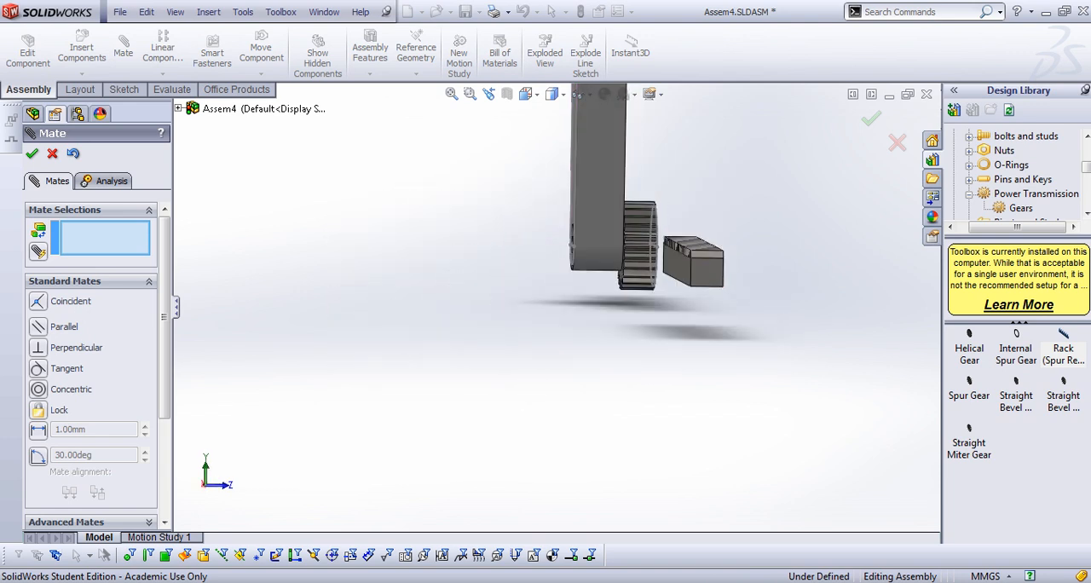
drag(706, 273, 475, 286)
mouse_move(475, 286)
middle_down()
mouse_move(415, 286)
mouse_move(467, 288)
middle_up()
scroll(470, 289, up, 5)
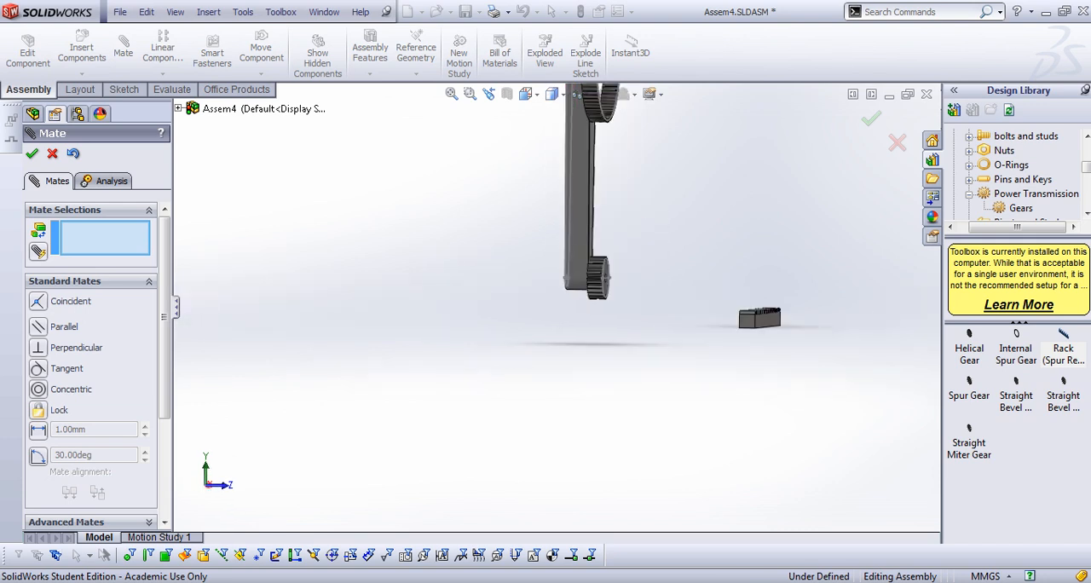
middle_drag(685, 321, 640, 320)
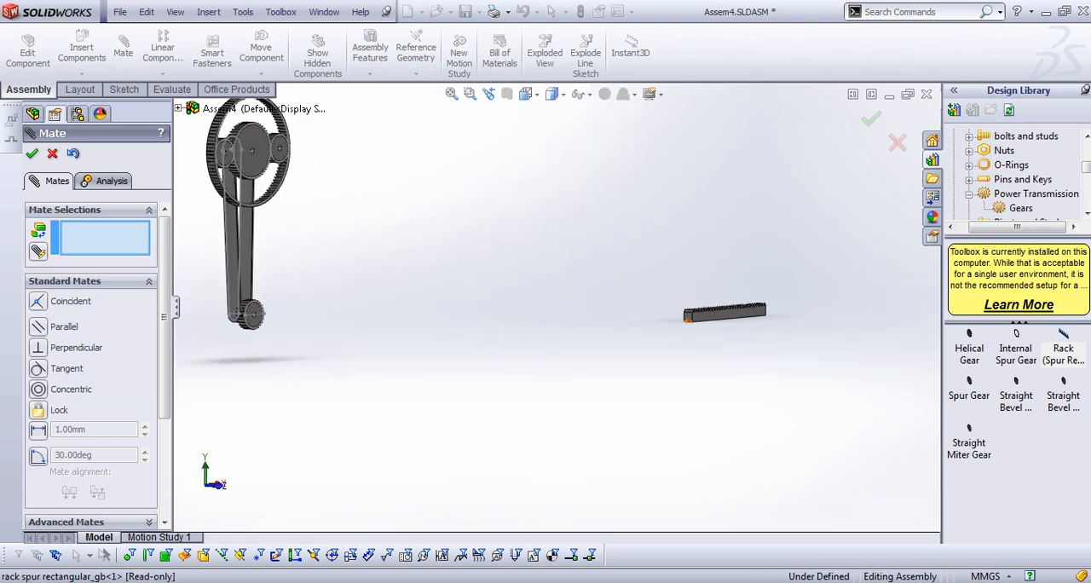
drag(725, 313, 232, 342)
scroll(248, 335, down, 2)
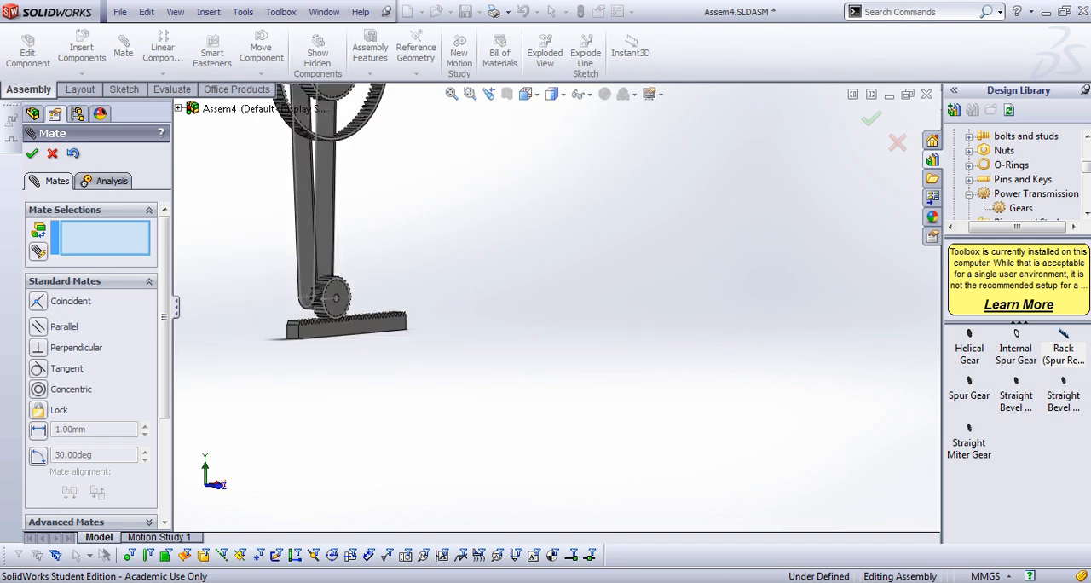
scroll(358, 332, up, 1)
middle_drag(365, 331, 320, 332)
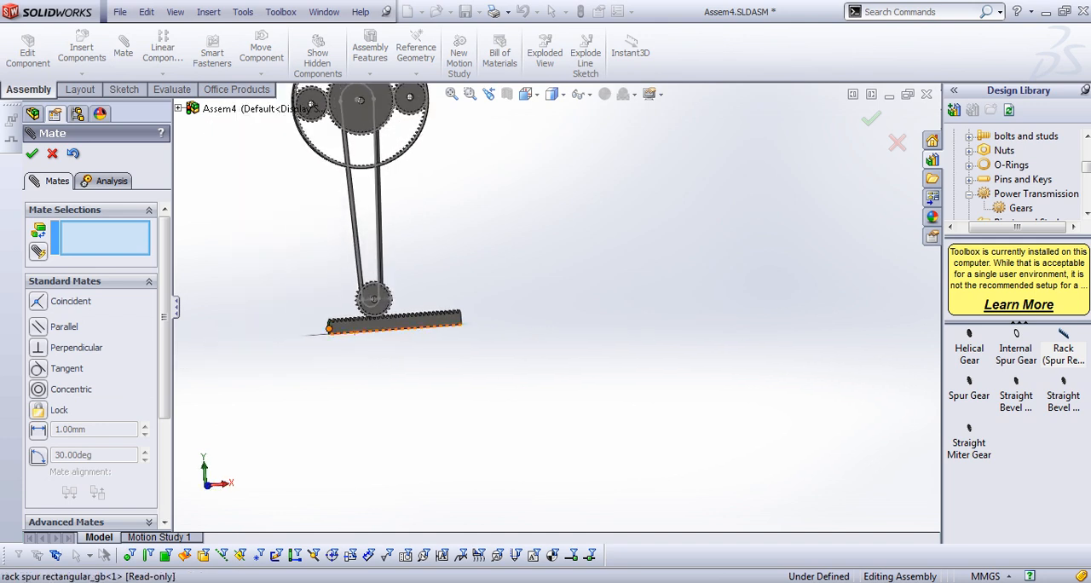
scroll(300, 332, down, 2)
scroll(400, 311, down, 3)
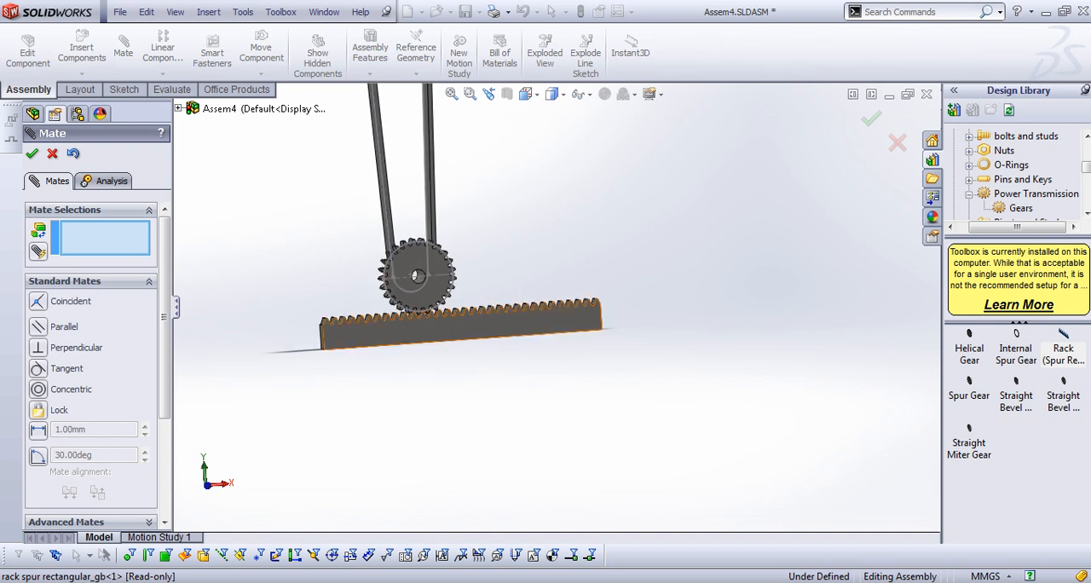
Looking squarely at the rack's side face, start a 40 mm Distance mate between the rack's bottom edge and the lower gear's horizontal sketch centreline
click(436, 337)
key(space)
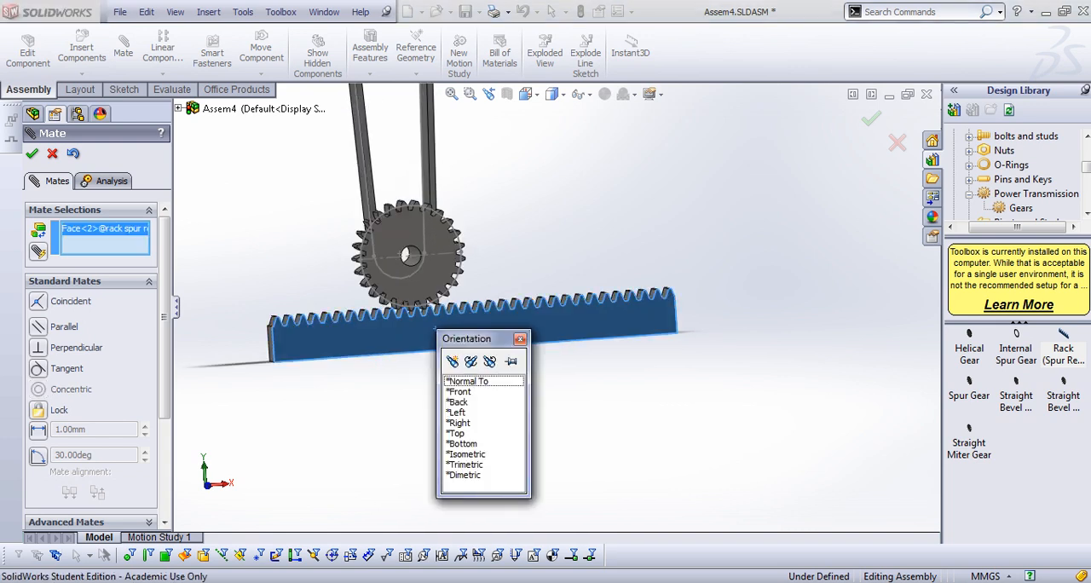
click(466, 380)
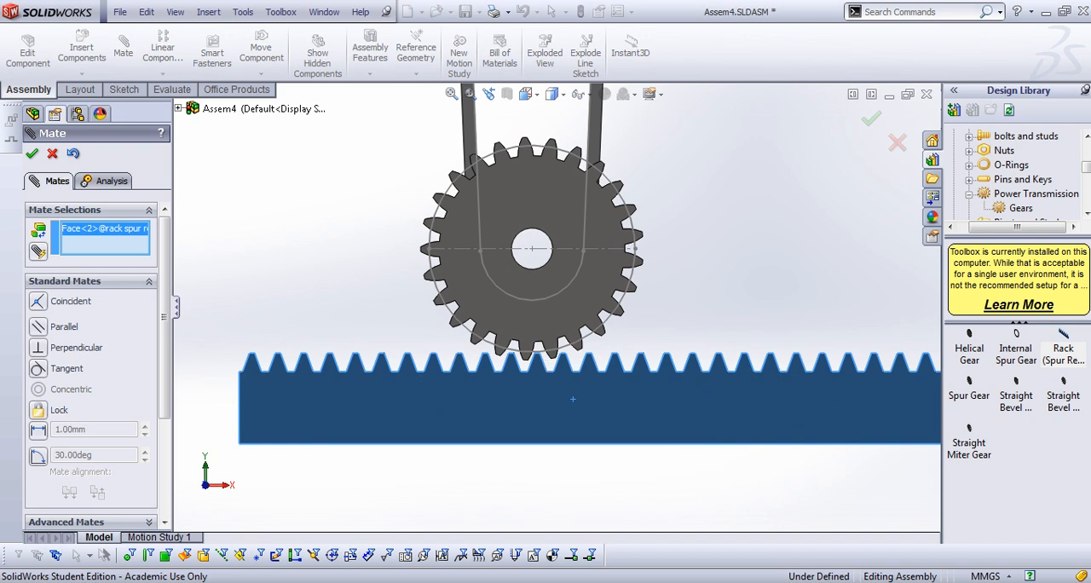
right_click(93, 229)
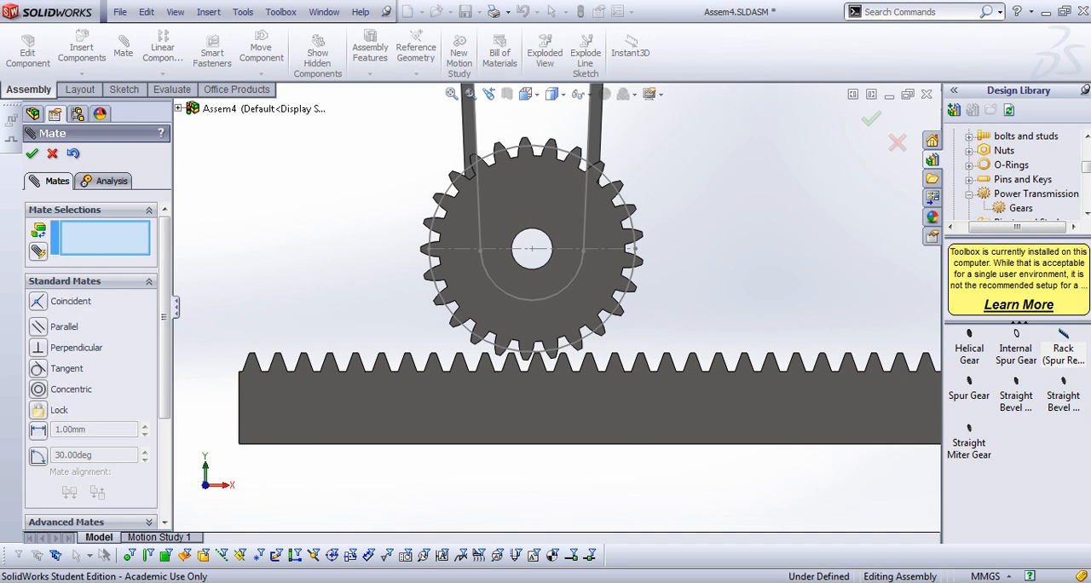
click(38, 430)
click(650, 442)
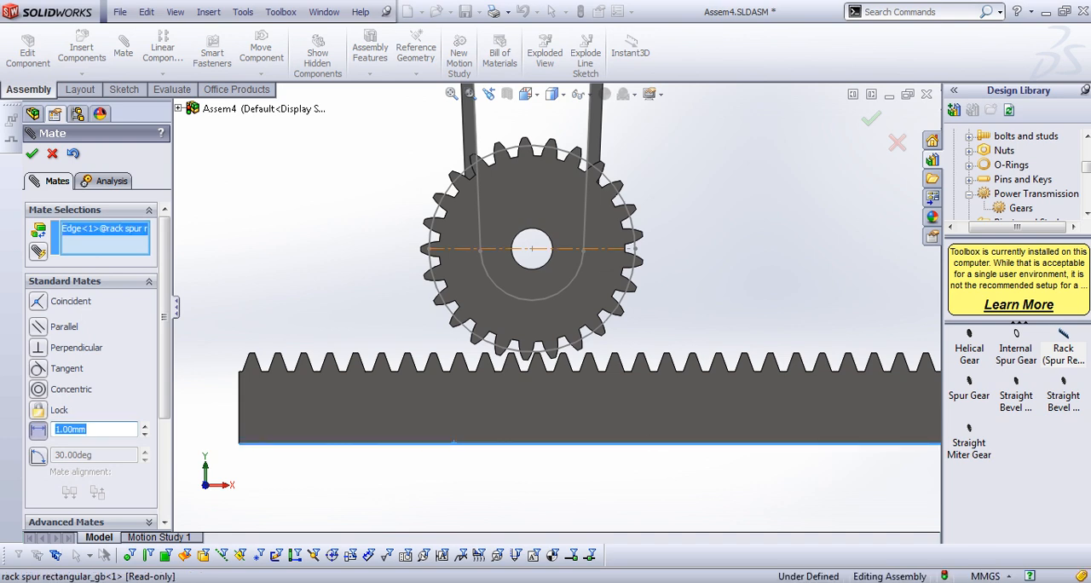
click(562, 249)
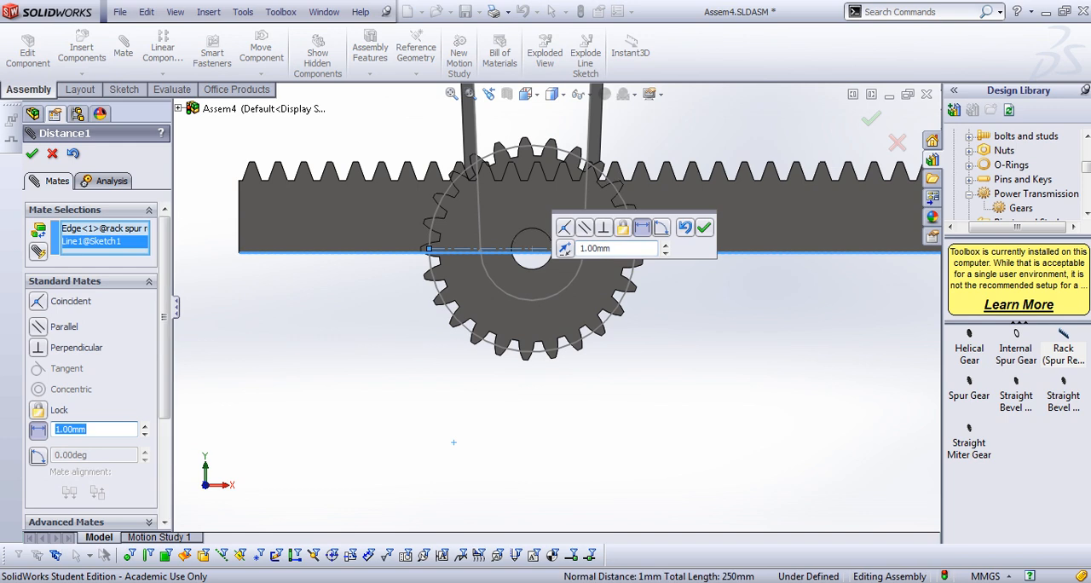
text(4)
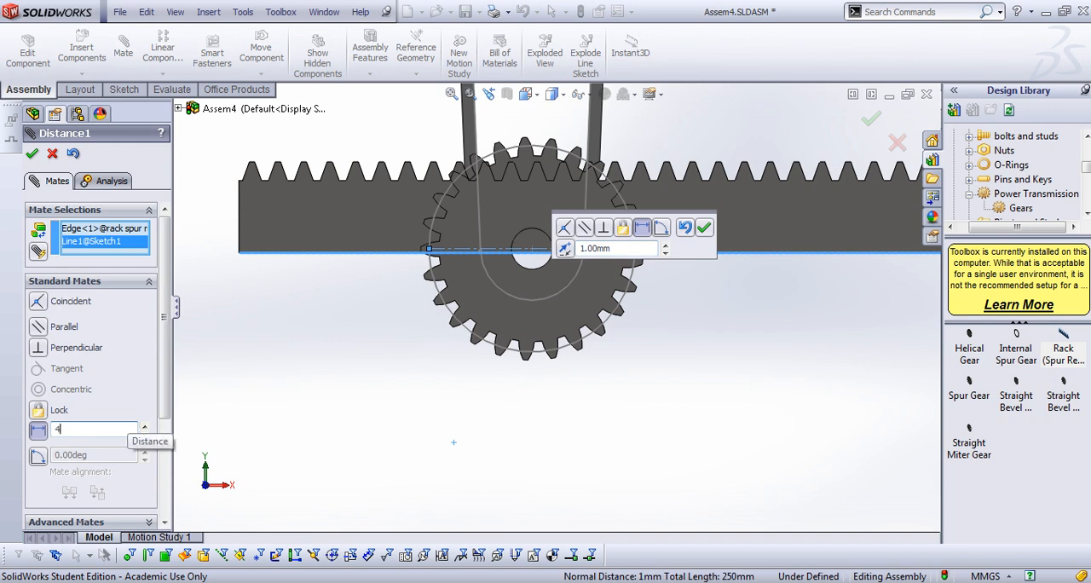
text(0)
key(Return)
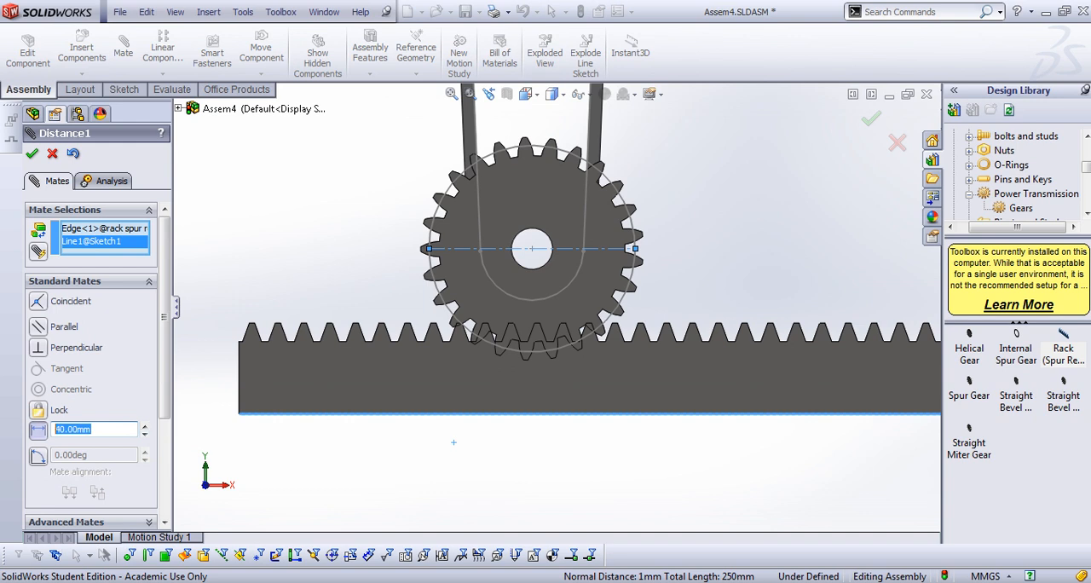
Set the rack's Distance mate to 45 mm, accept it and finish mating
text(45)
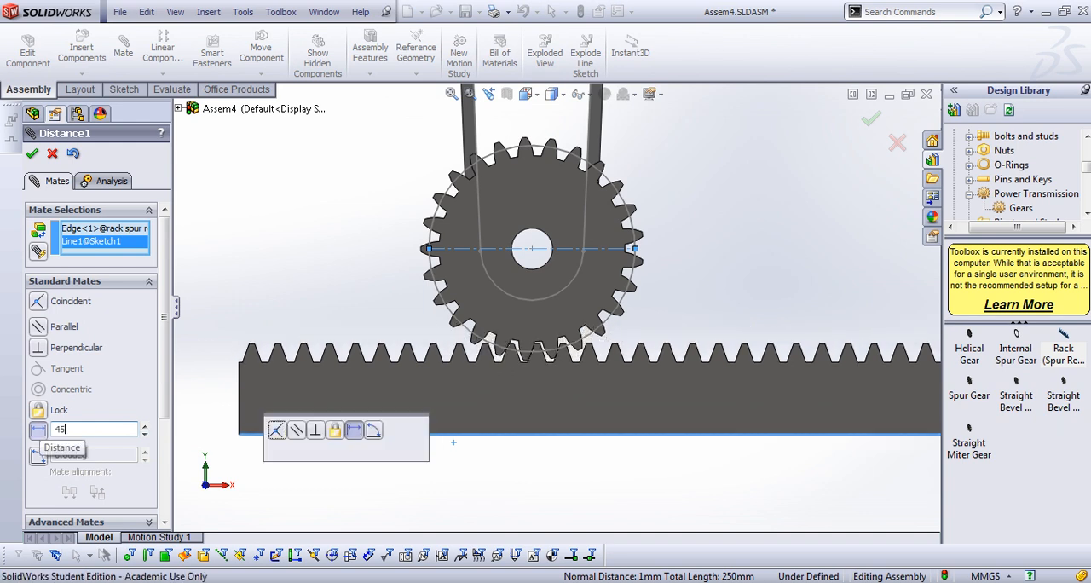
scroll(546, 363, down, 4)
scroll(547, 317, up, 2)
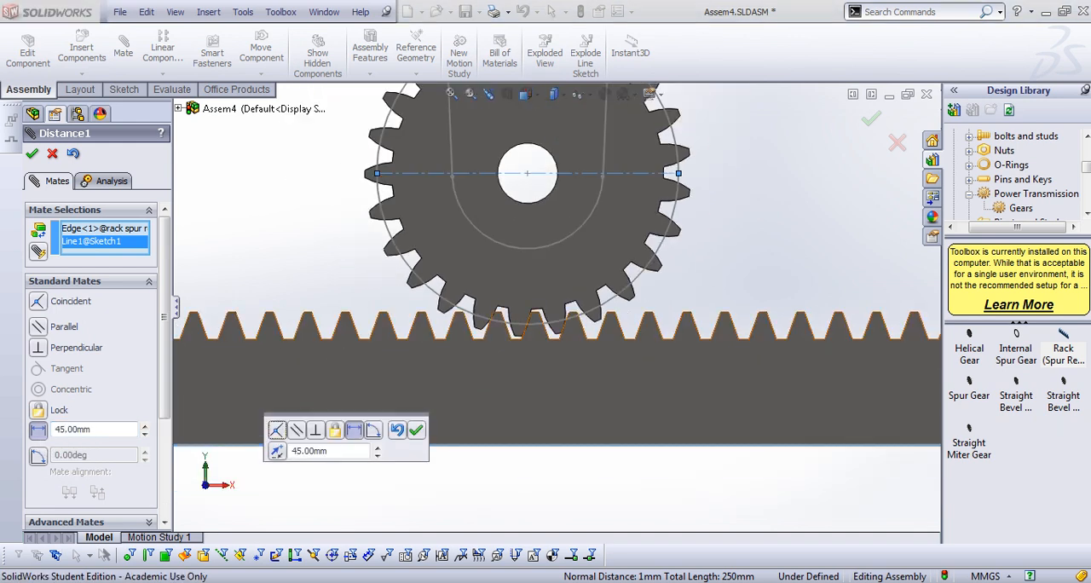
click(415, 430)
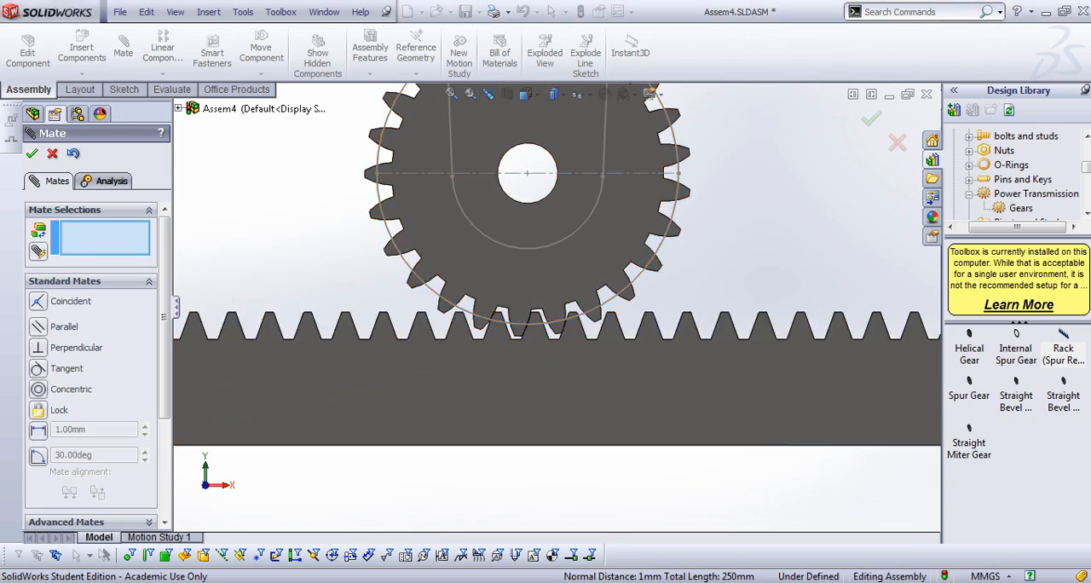
key(Escape)
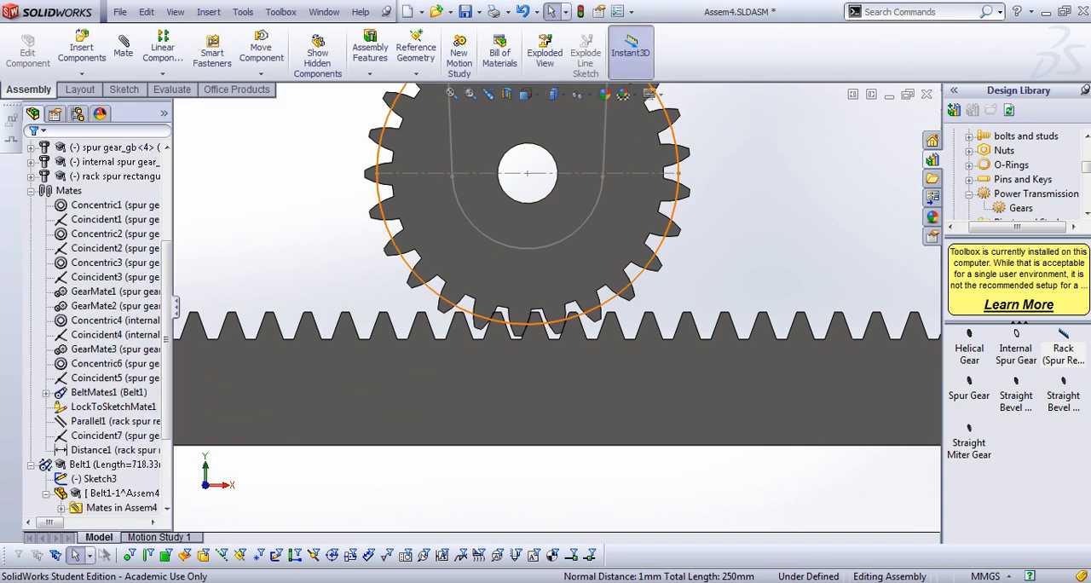
Hide the Sketch1 circle and show the lower gear's tooth cut sketch, TooCutSke, under its ToothCut feature
right_click(527, 320)
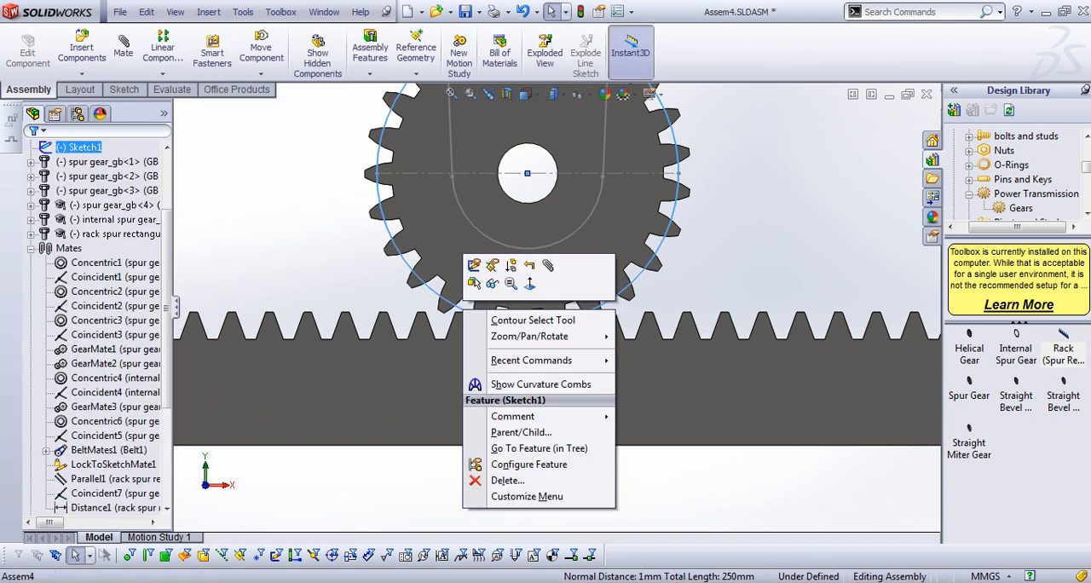
click(492, 283)
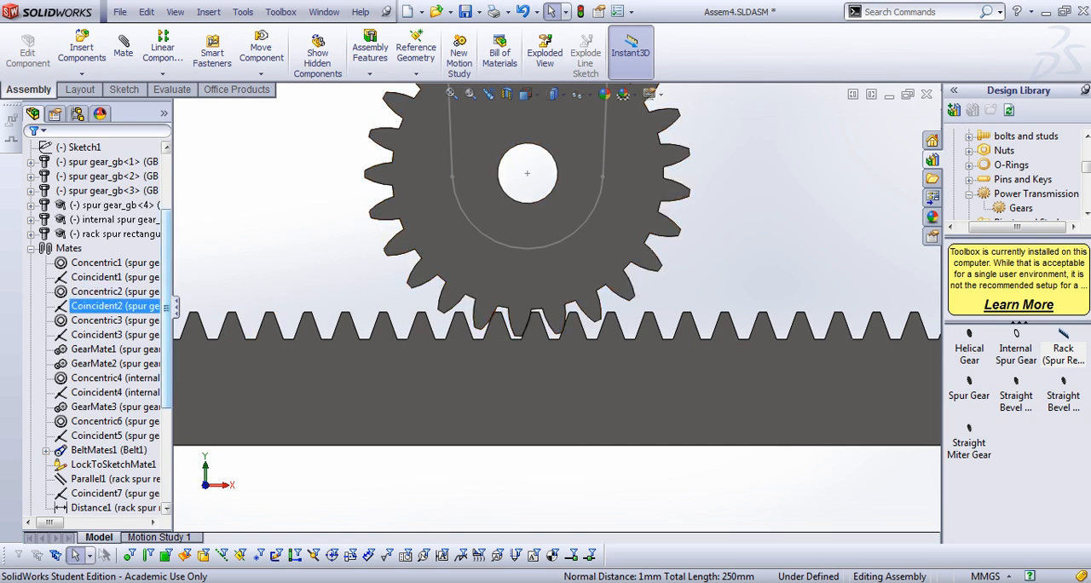
drag(166, 308, 166, 251)
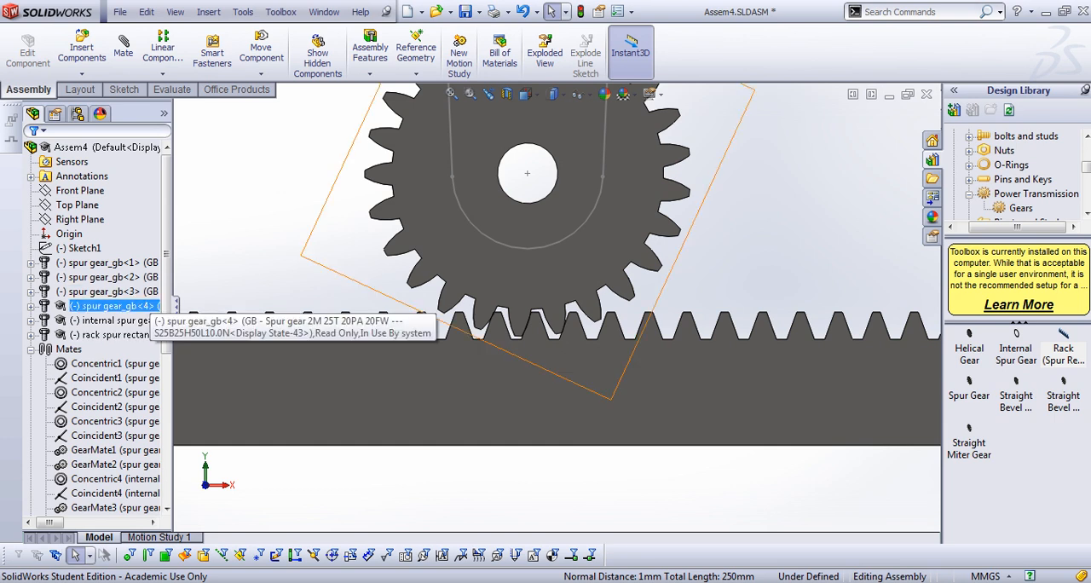
click(145, 306)
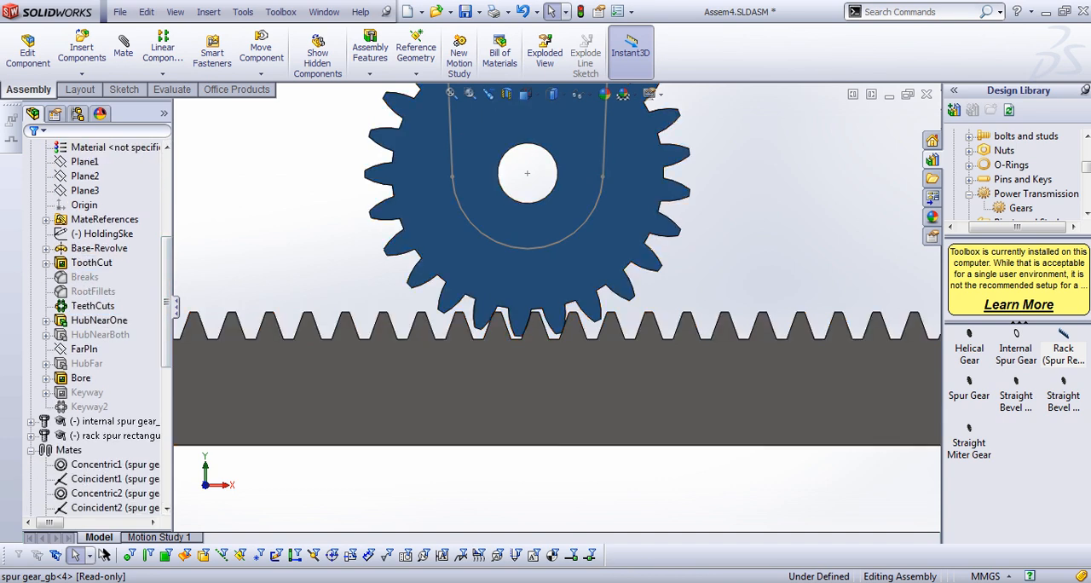
click(46, 263)
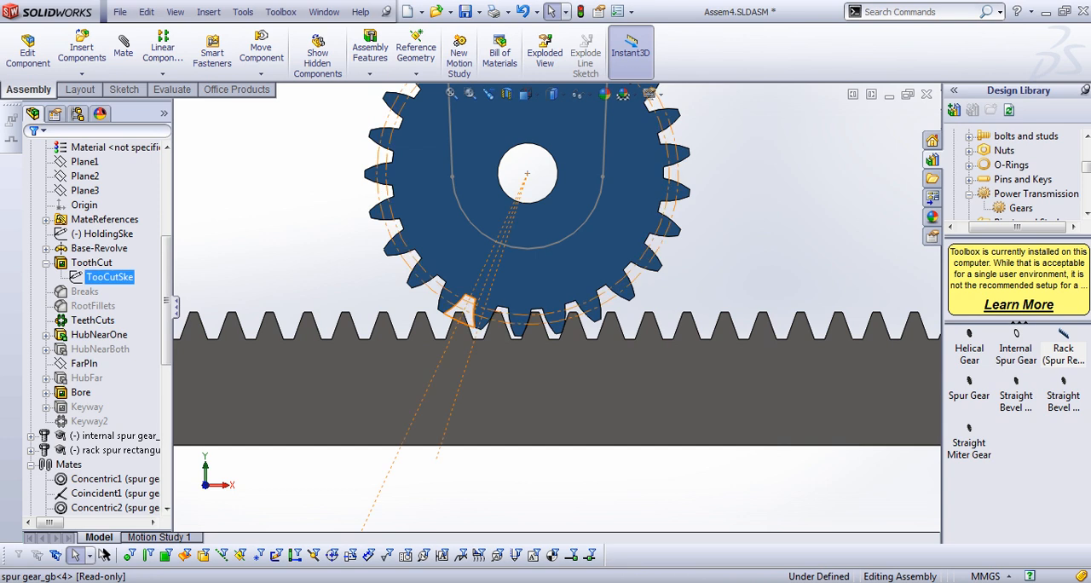
right_click(124, 278)
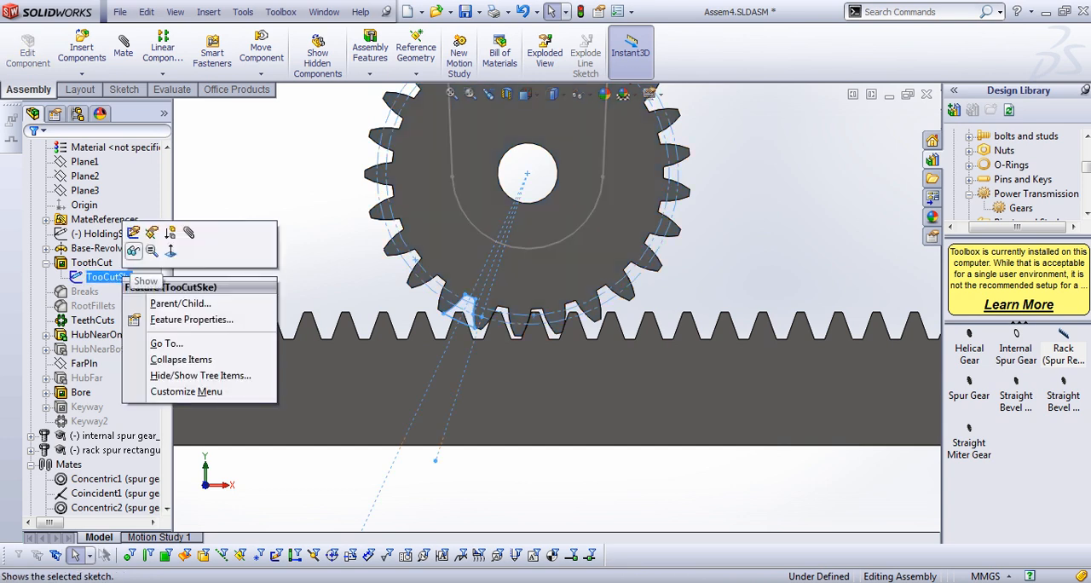
click(133, 252)
Rotate the lower gear slightly so its teeth sit in the rack's gaps without overlapping, and deselect it
scroll(377, 269, down, 4)
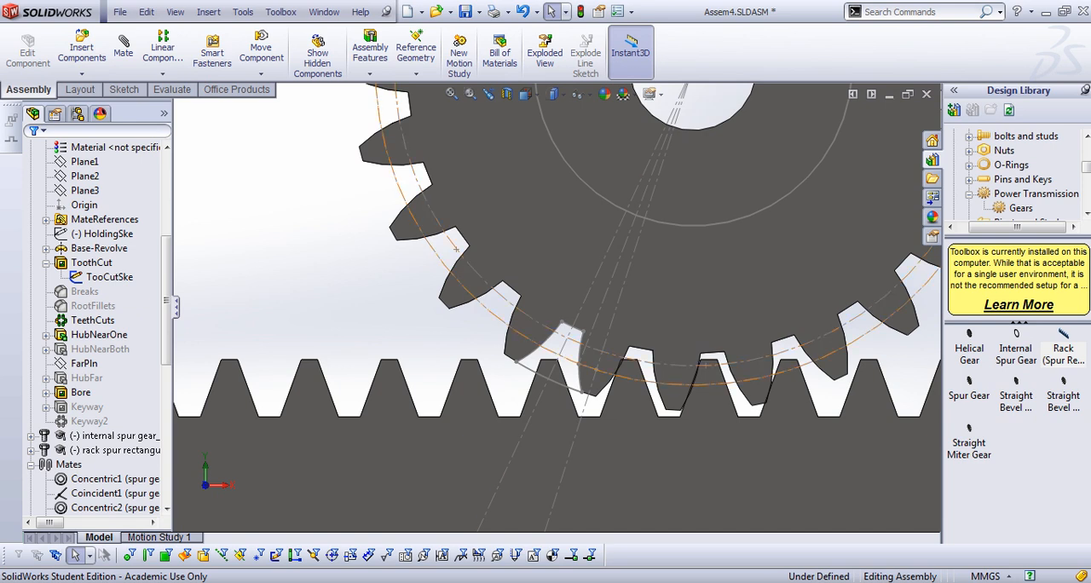
scroll(572, 285, up, 4)
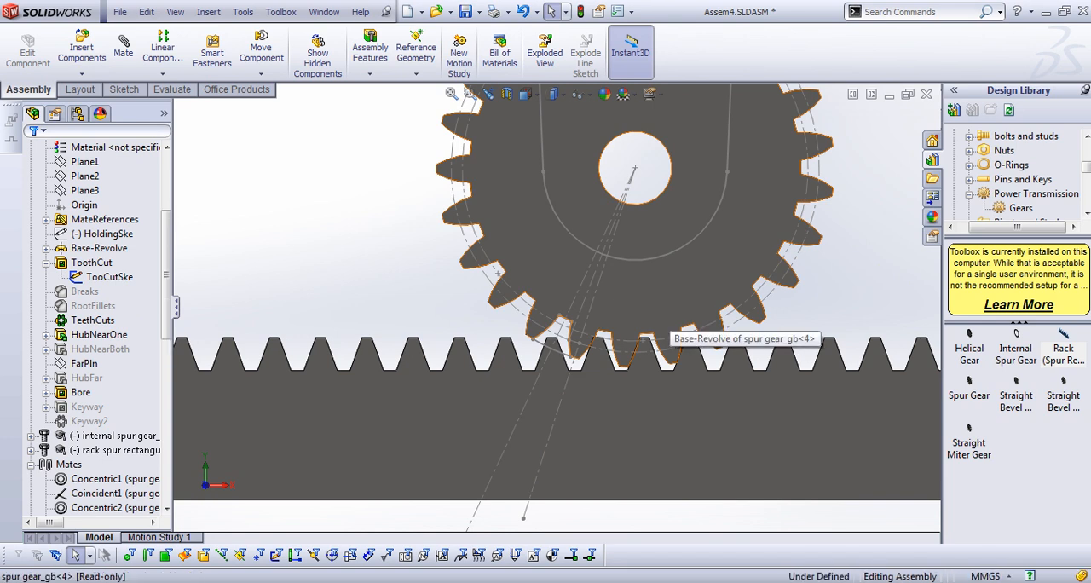
drag(691, 292, 678, 296)
scroll(626, 334, up, 4)
scroll(626, 334, down, 10)
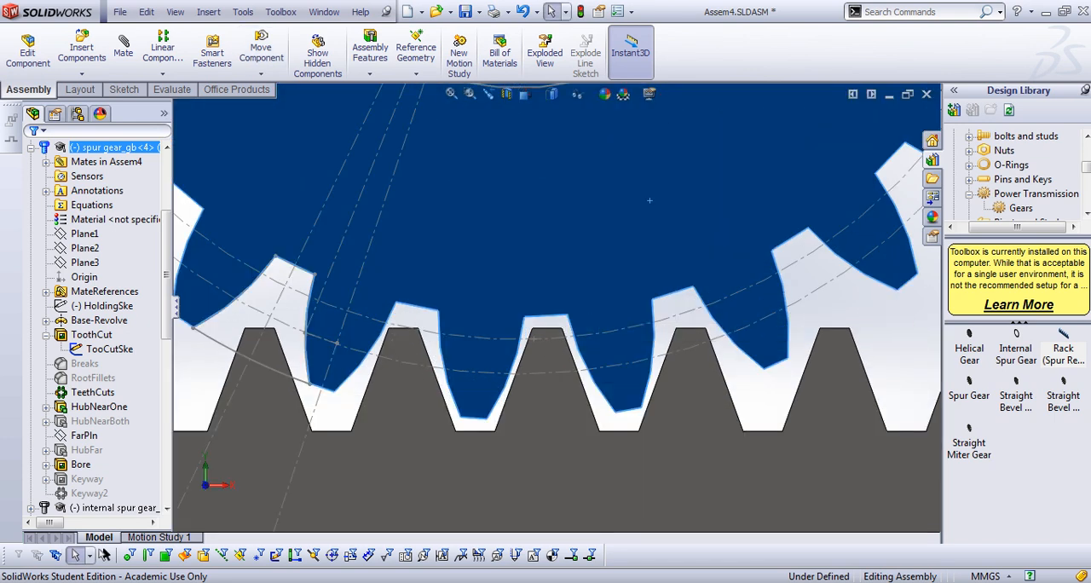
scroll(646, 201, down, 3)
scroll(639, 204, up, 2)
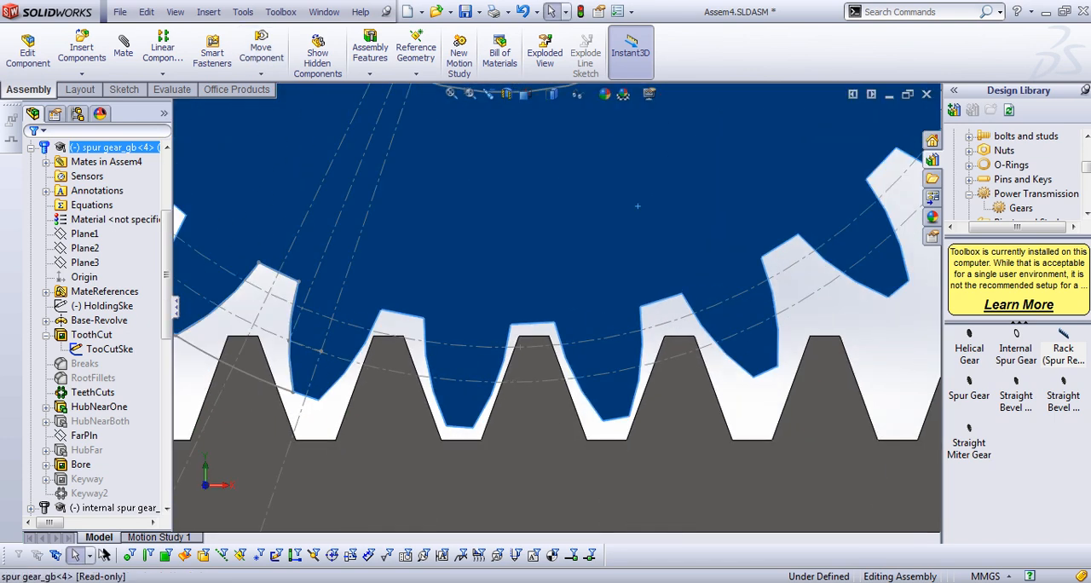
mouse_move(455, 422)
mouse_down()
mouse_move(527, 422)
mouse_move(443, 422)
mouse_move(555, 420)
mouse_move(456, 422)
mouse_up()
click(277, 341)
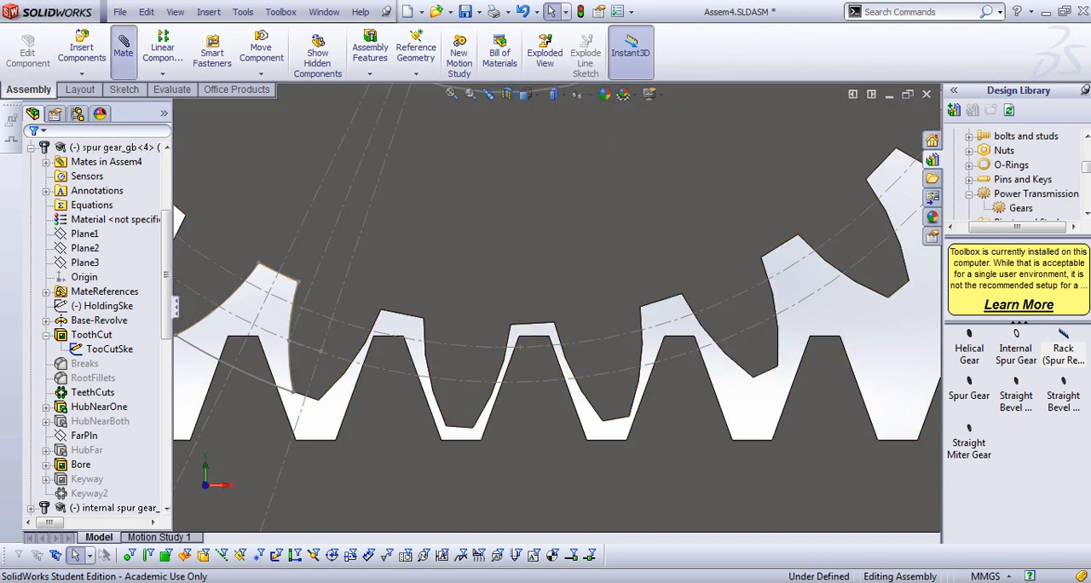
Add a Rack Pinion mate between the rack's bottom edge and the lower gear's pitch circle, with a pinion pitch diameter of 50 mm
click(123, 49)
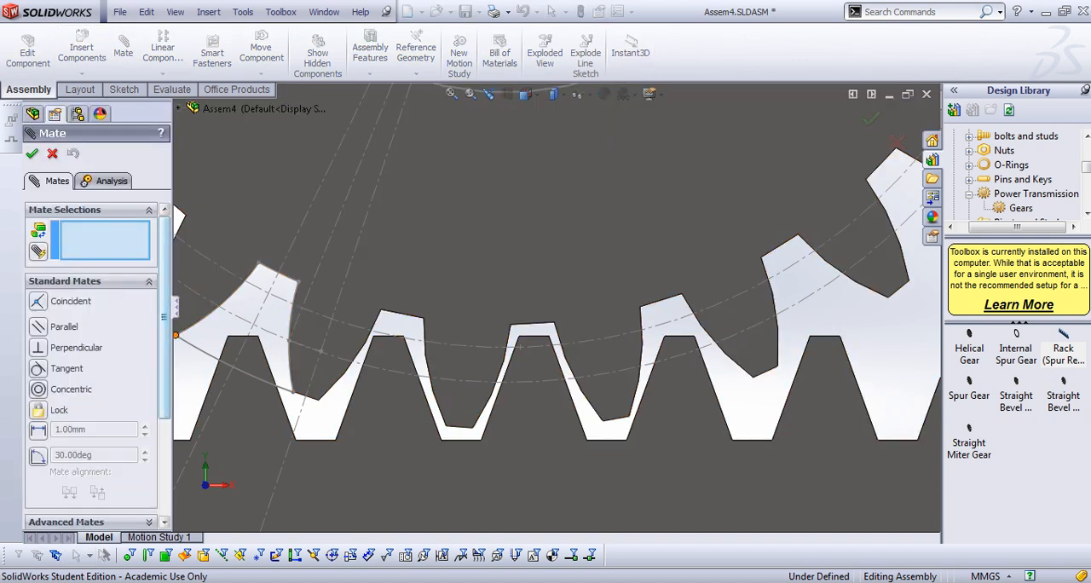
scroll(90, 357, down, 4)
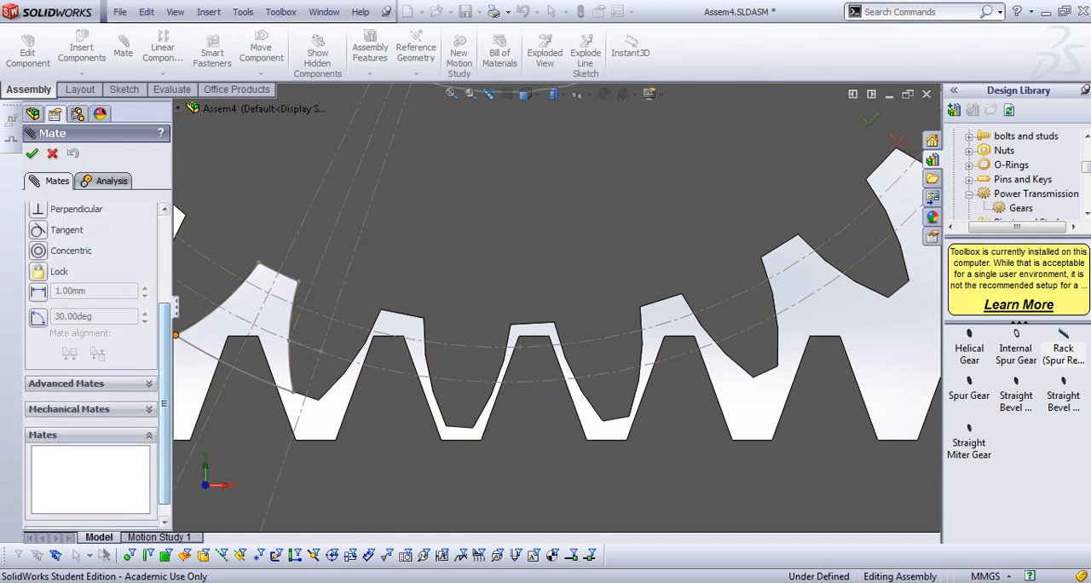
click(90, 409)
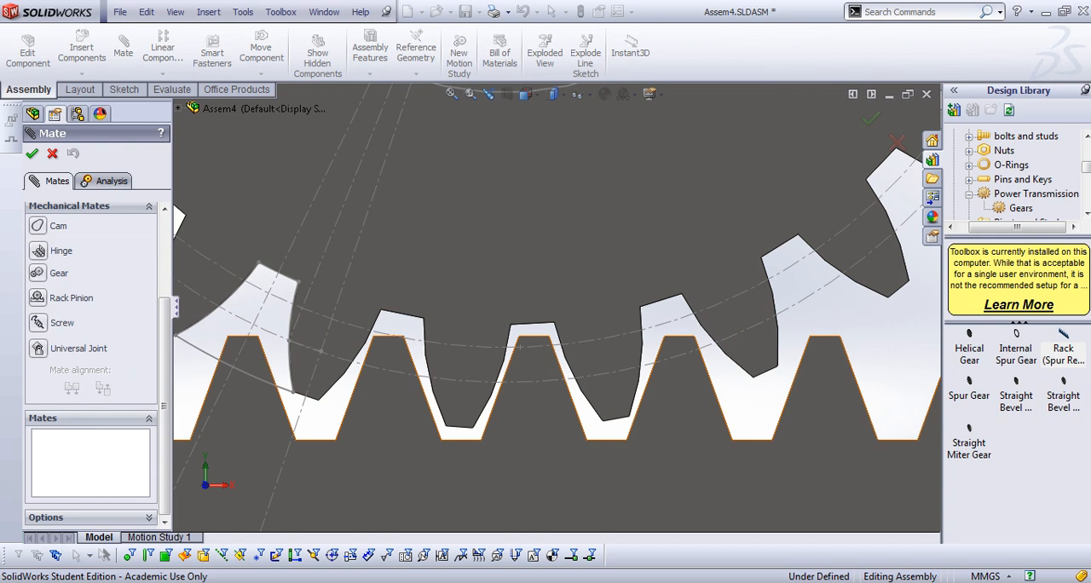
click(70, 297)
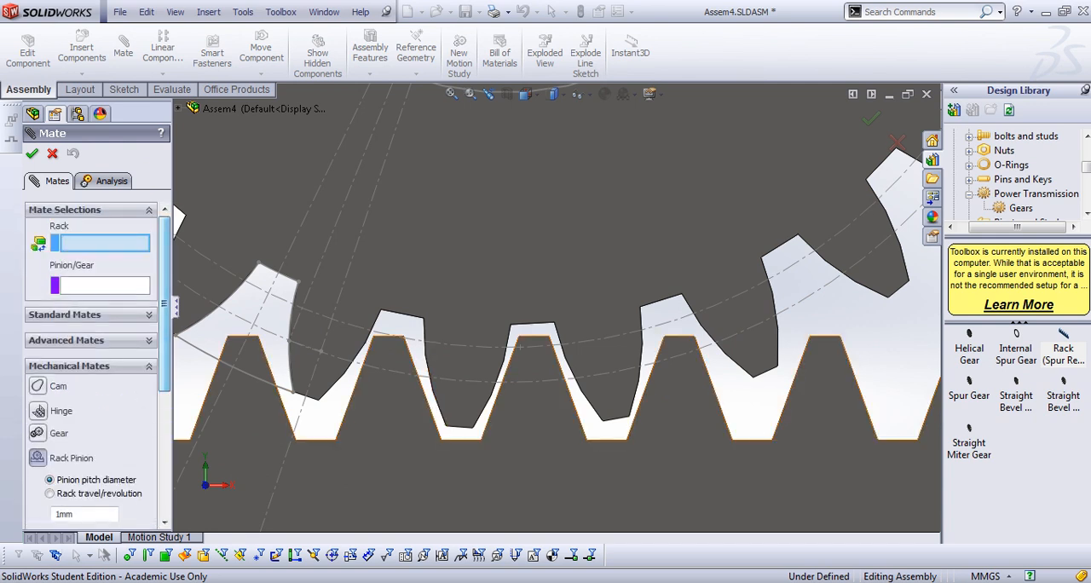
scroll(547, 520, up, 5)
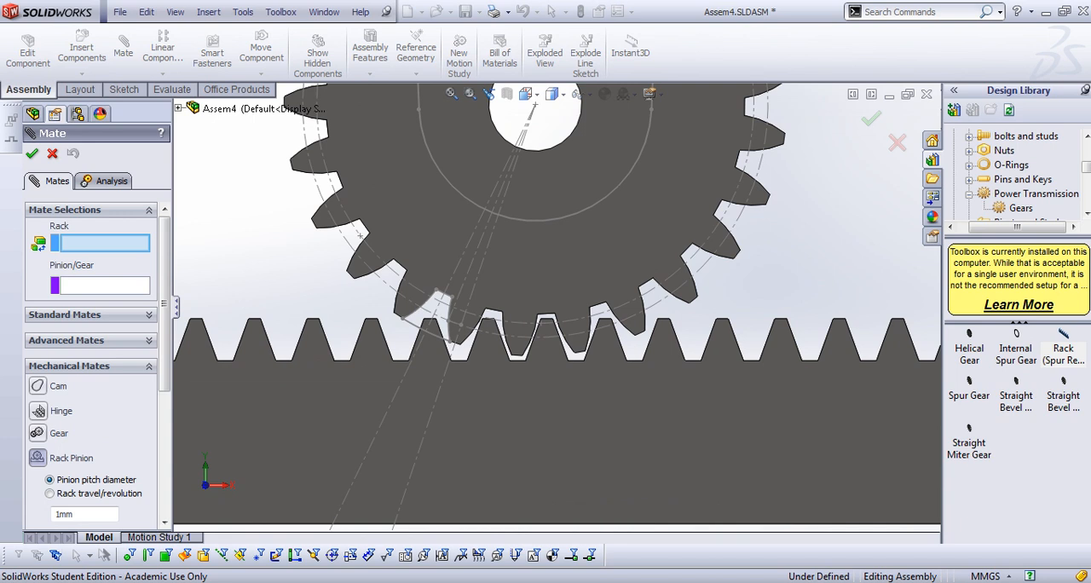
click(547, 524)
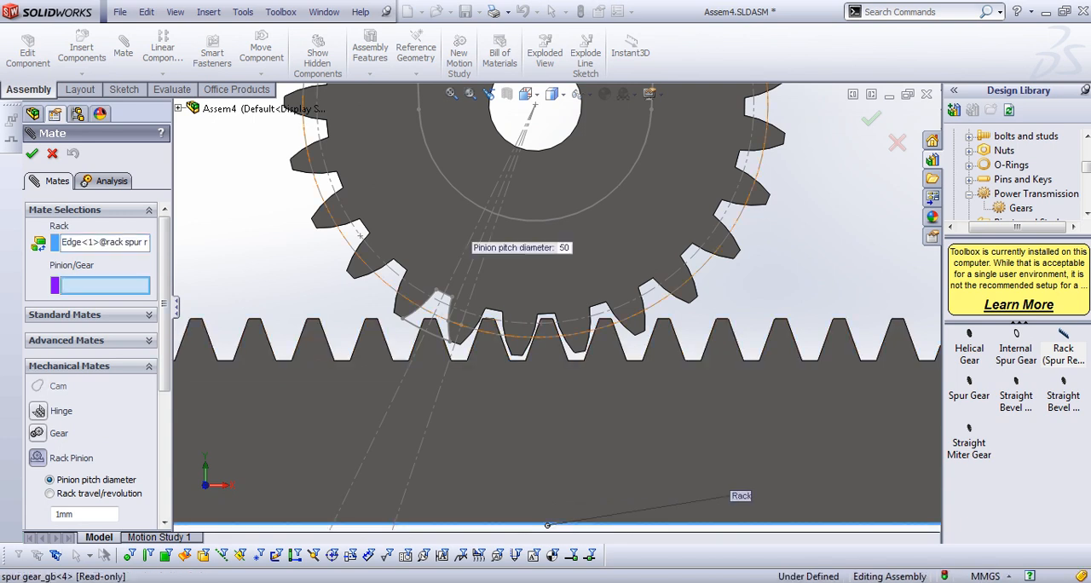
click(535, 104)
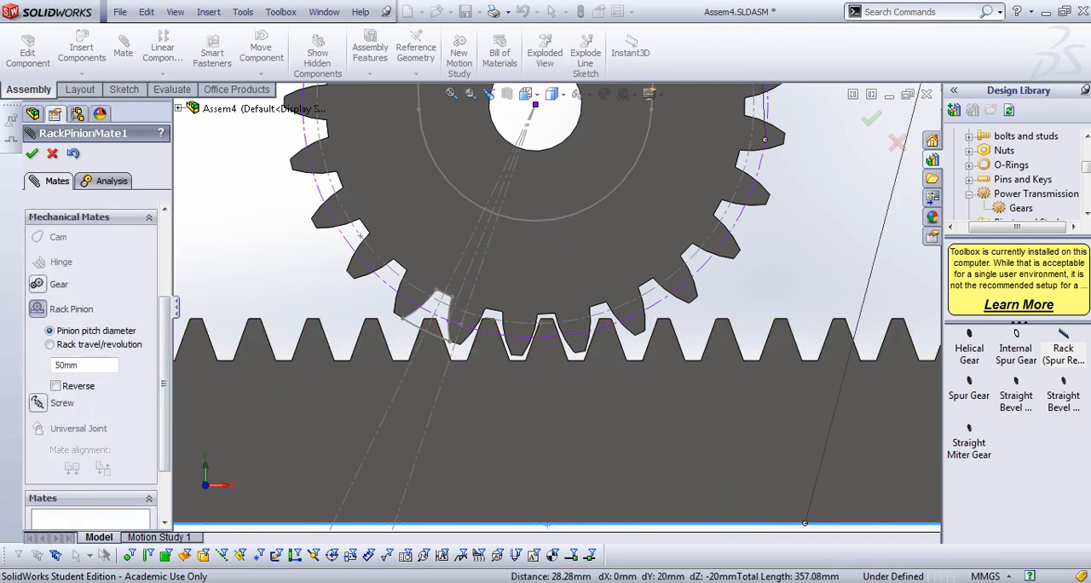
click(55, 386)
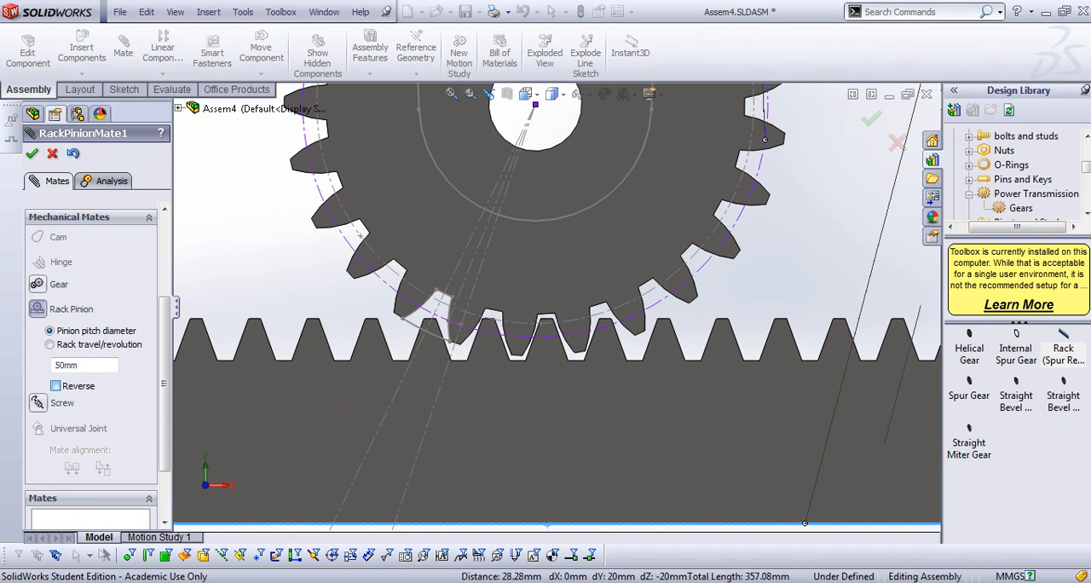
click(32, 154)
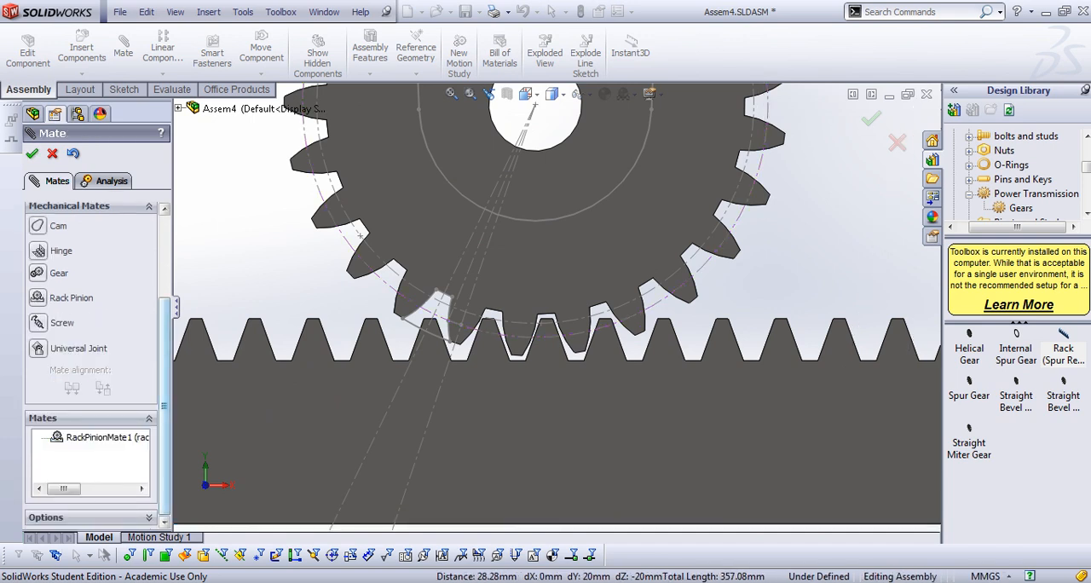
click(32, 153)
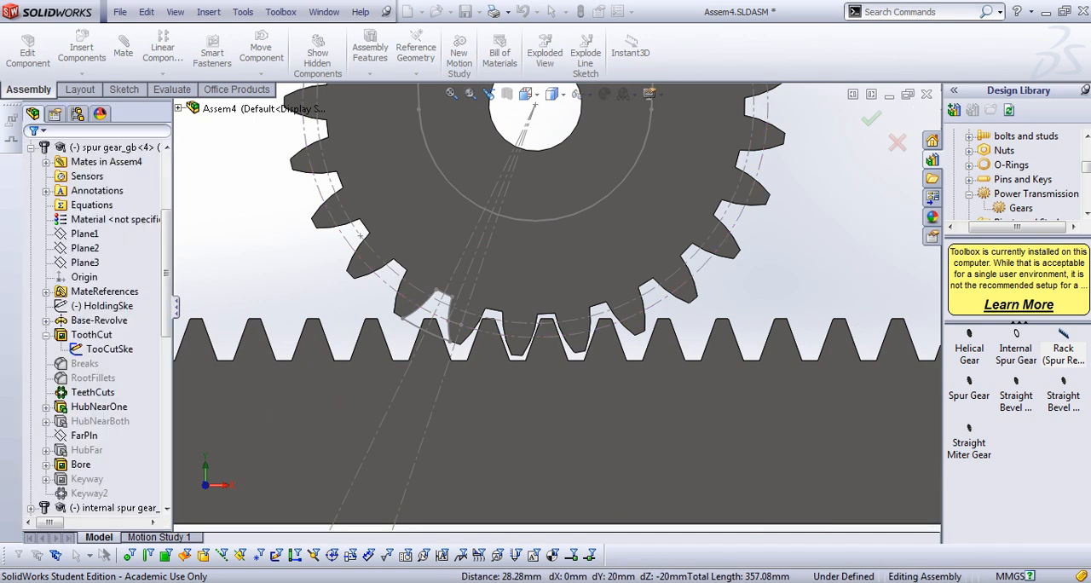
Slide the rack sideways along the lower gear to test the rack and pinion motion
scroll(539, 411, up, 2)
click(494, 422)
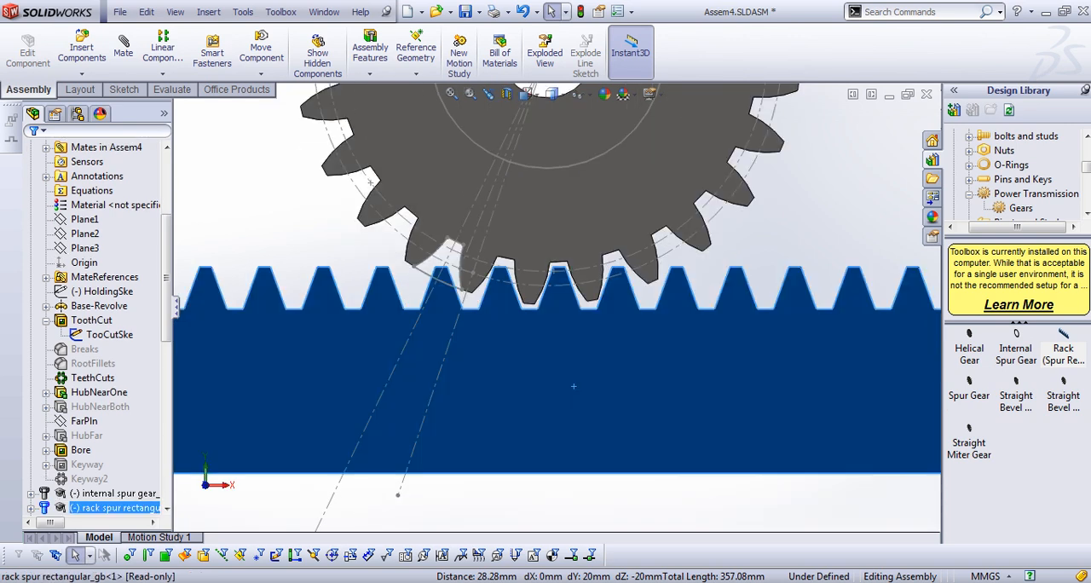
scroll(516, 423, down, 2)
drag(573, 386, 505, 386)
Edit the existing rack pinion mate, RackPinionMate1, to reverse its direction, and accept the change
drag(167, 278, 167, 438)
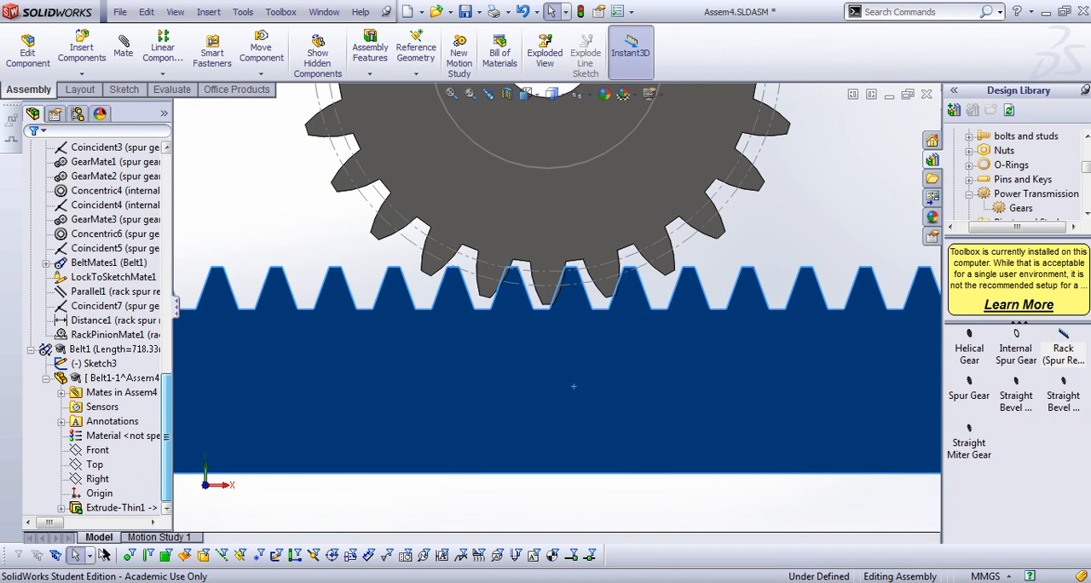
click(110, 334)
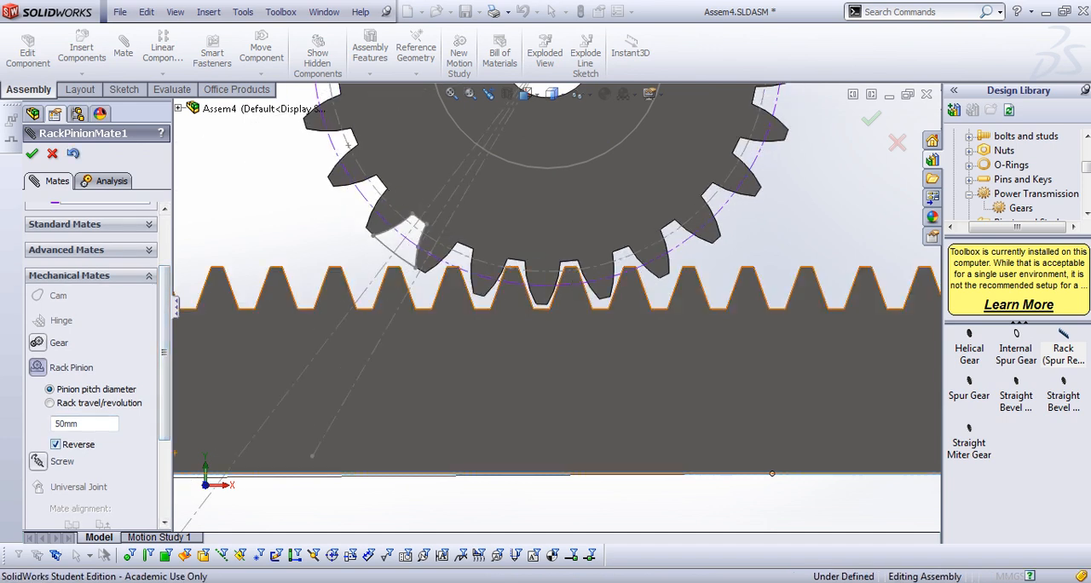
click(55, 444)
click(33, 153)
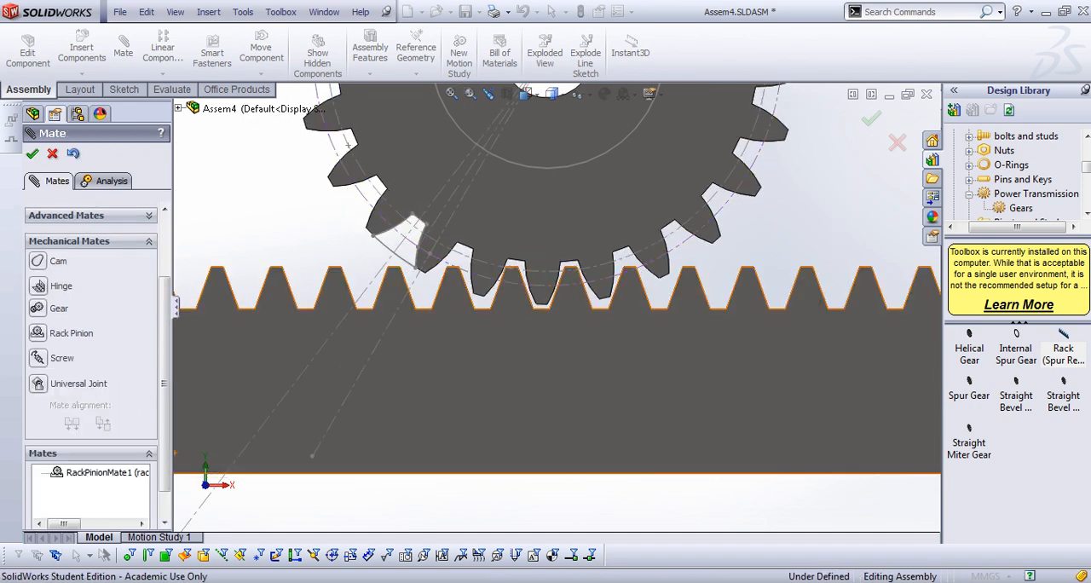
Rotate the central gear and a small planet gear to test the belt and rack motion, and finish editing the mate
scroll(555, 309, up, 5)
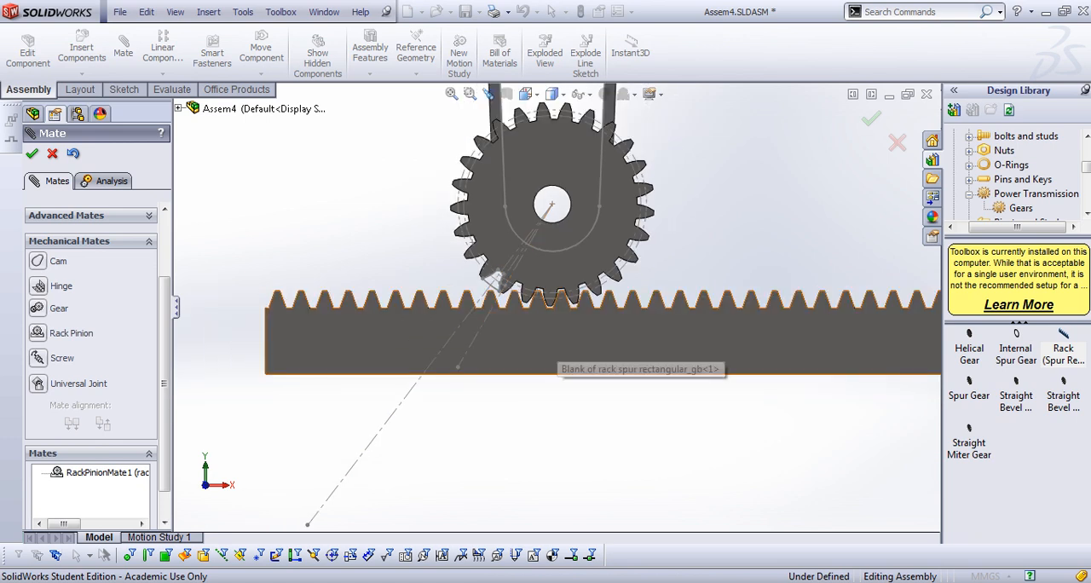
scroll(546, 328, up, 6)
scroll(550, 326, up, 3)
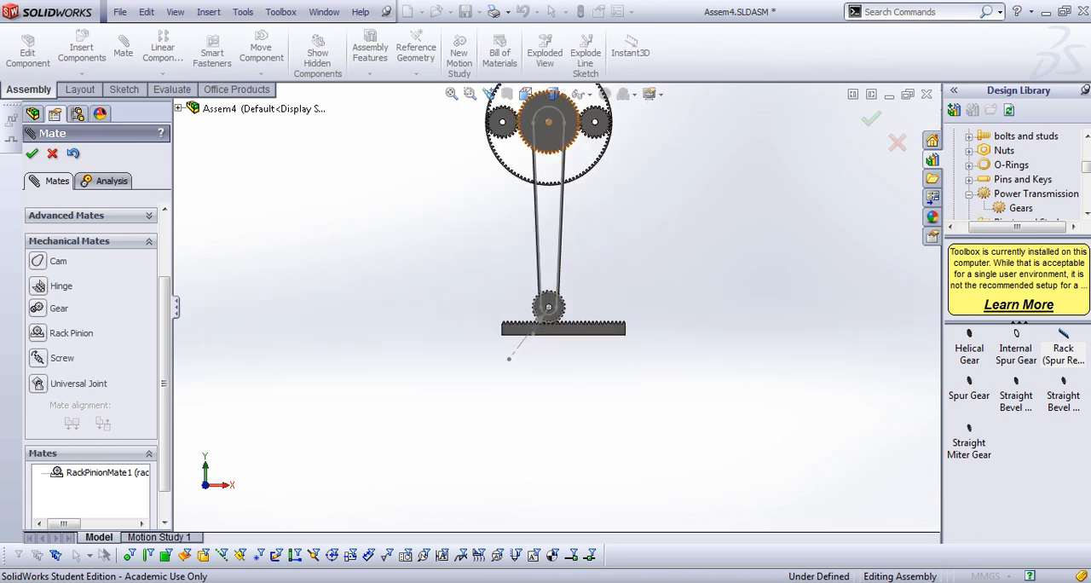
mouse_move(546, 98)
mouse_down()
mouse_move(572, 121)
mouse_move(568, 136)
mouse_move(572, 120)
mouse_move(542, 99)
mouse_up()
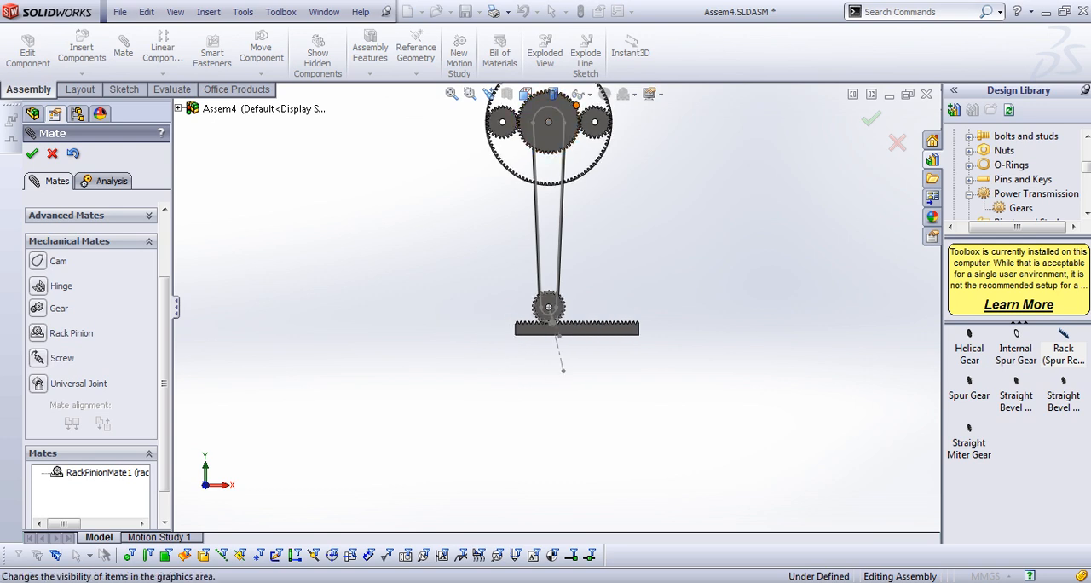
scroll(559, 97, up, 3)
scroll(551, 99, down, 2)
scroll(552, 385, down, 3)
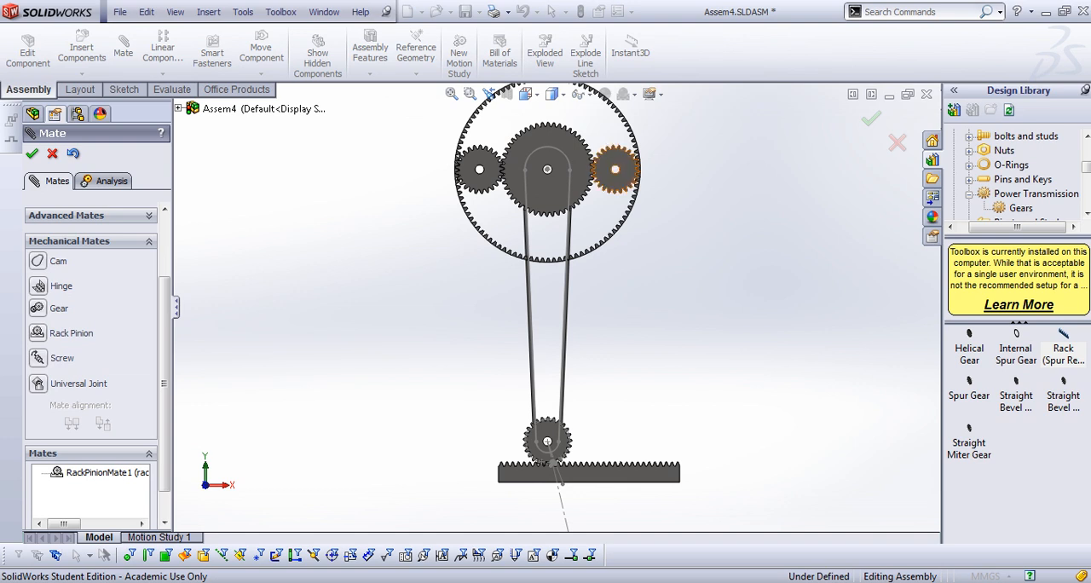
drag(615, 174, 620, 177)
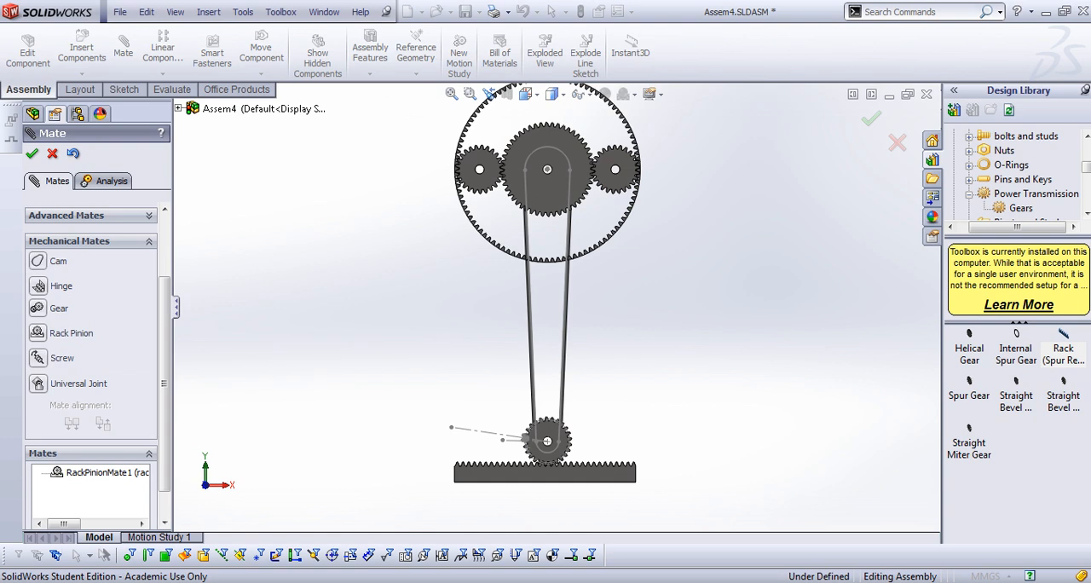
scroll(557, 308, up, 1)
click(31, 153)
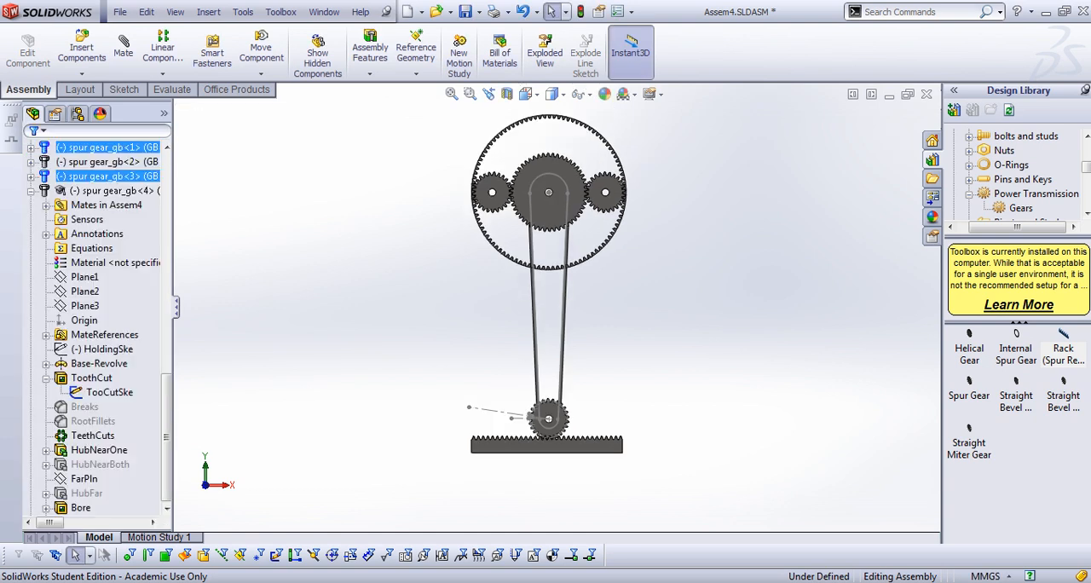
Create an advanced limit distance mate between the rack's end face and the lower gear's centre point
scroll(556, 308, up, 2)
middle_drag(556, 307, 571, 310)
scroll(541, 417, down, 4)
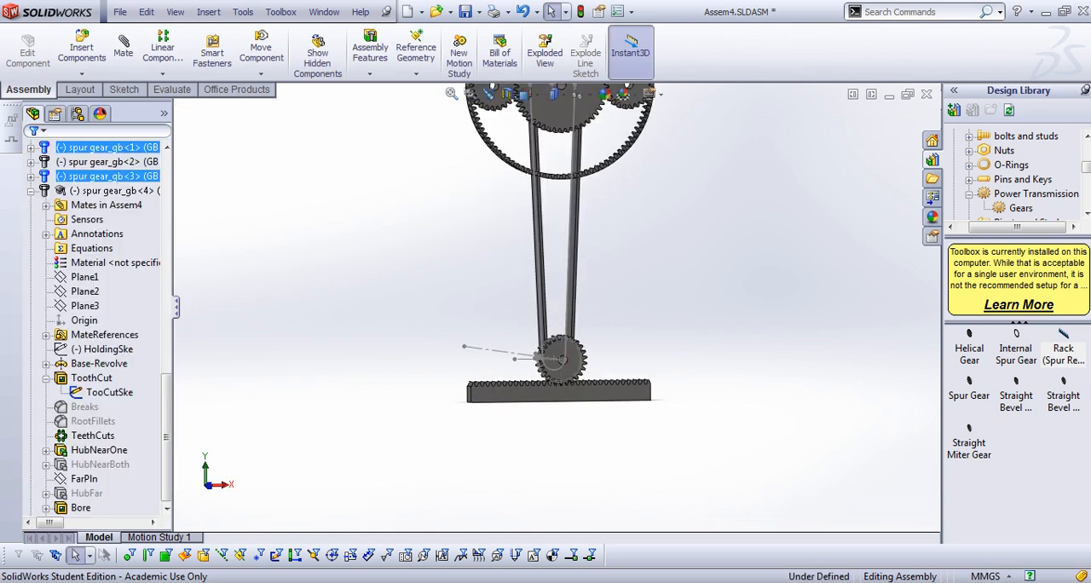
scroll(541, 417, up, 1)
scroll(556, 382, down, 2)
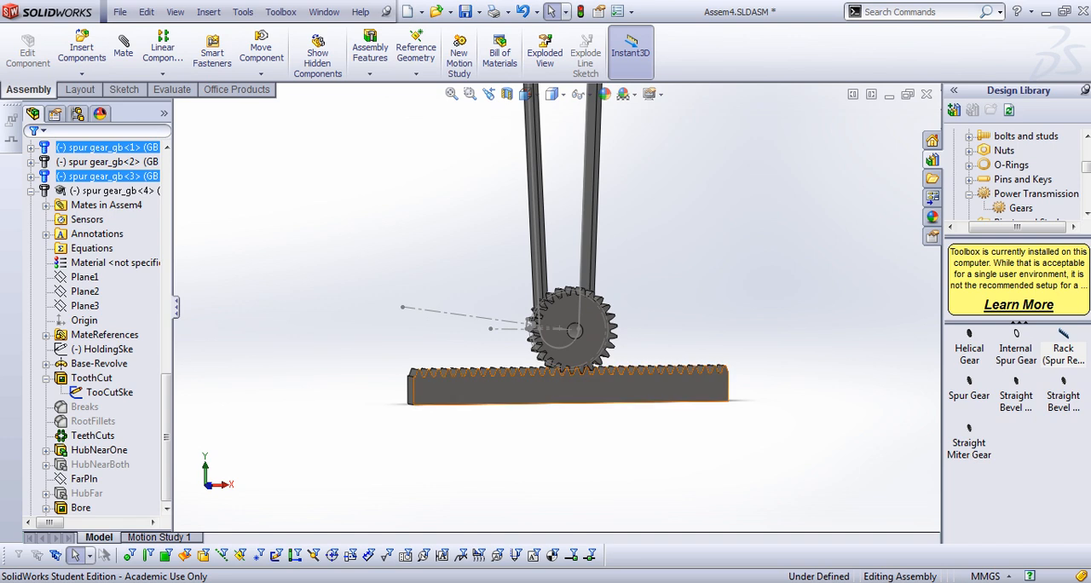
scroll(609, 356, down, 2)
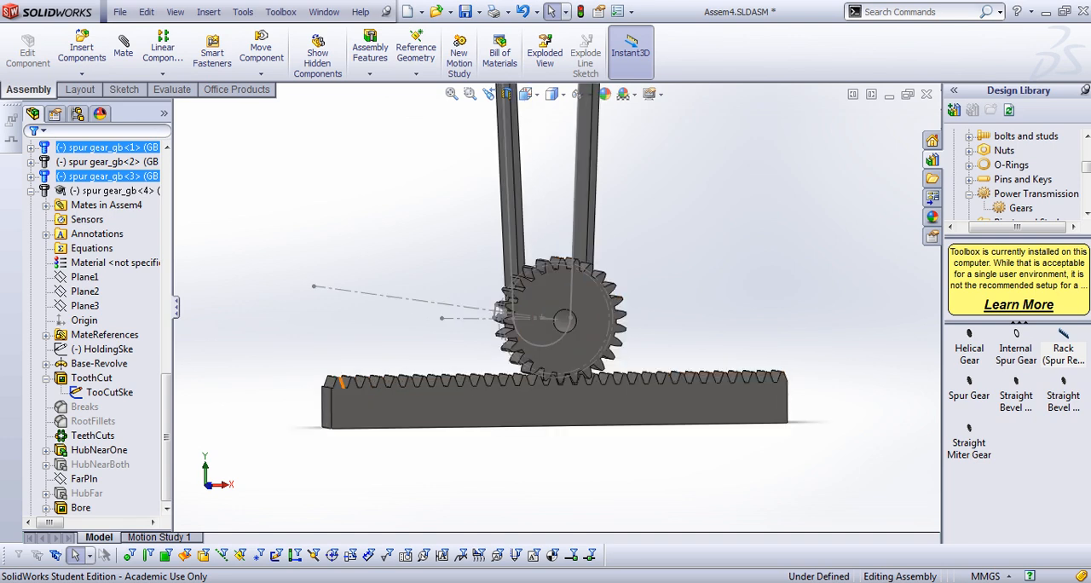
scroll(597, 341, up, 3)
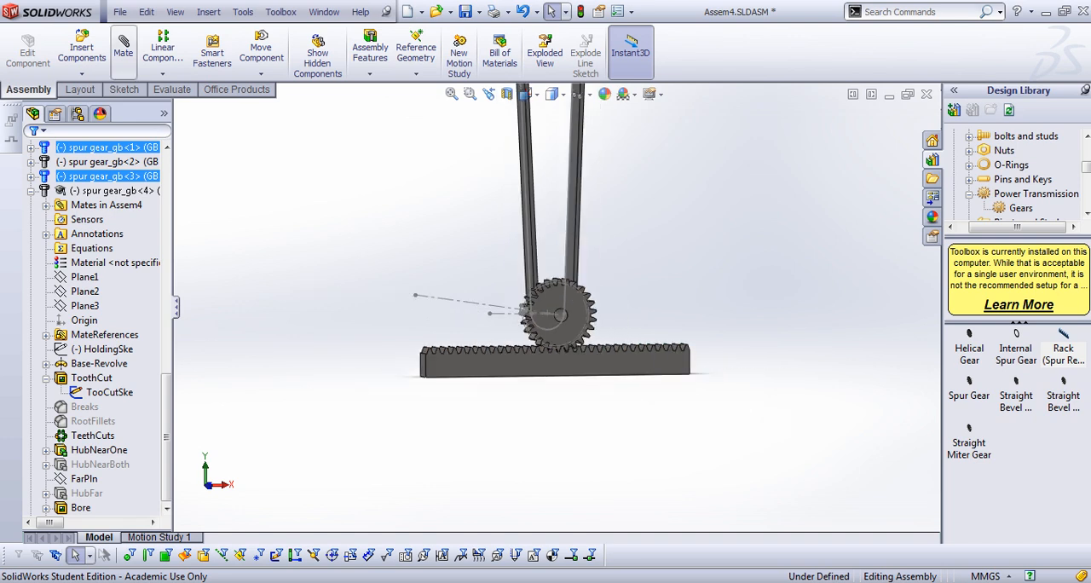
click(123, 51)
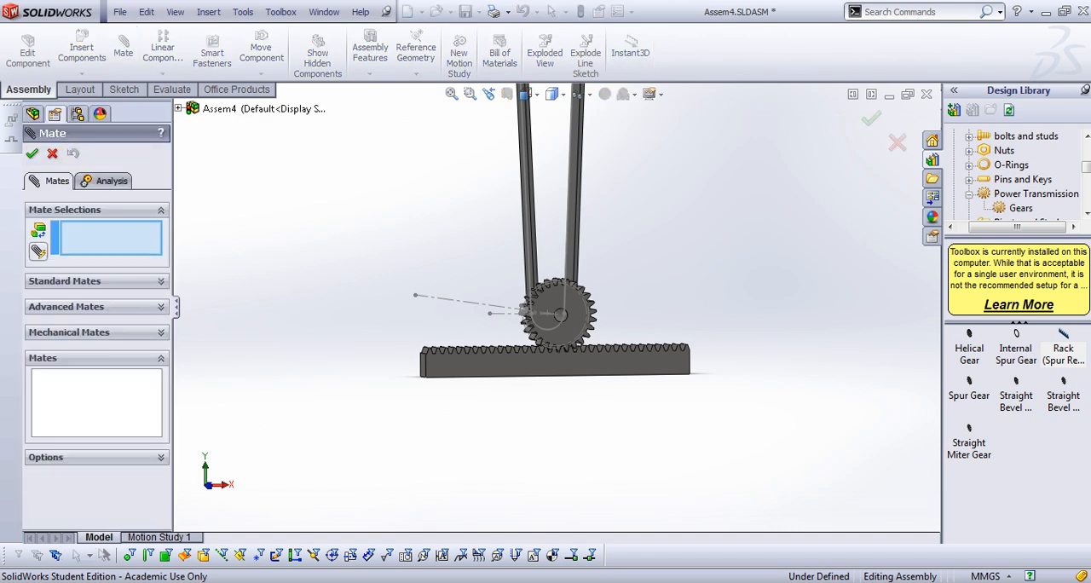
click(38, 315)
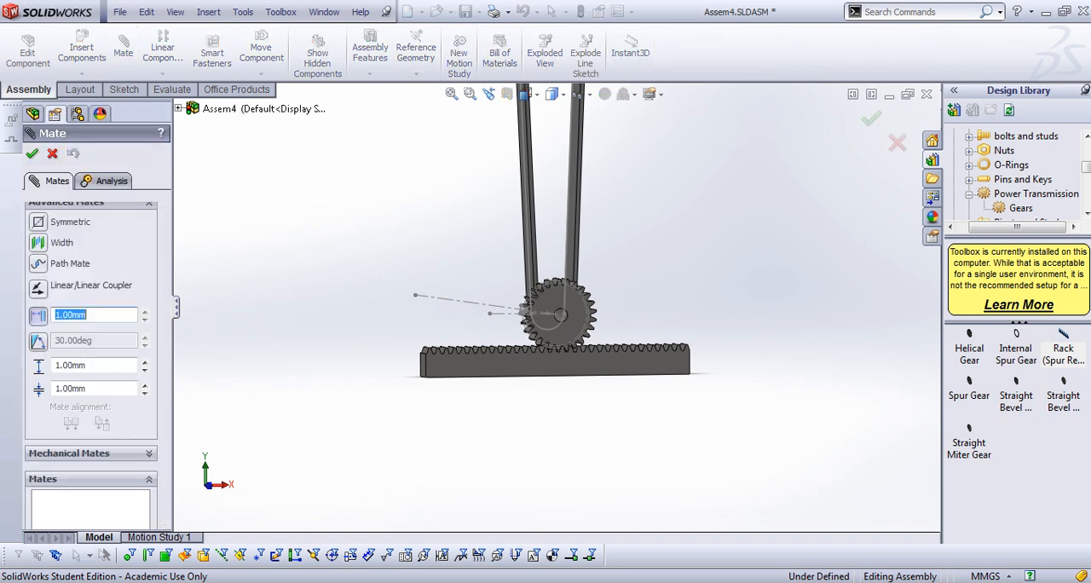
scroll(427, 365, down, 7)
click(433, 365)
scroll(844, 201, up, 3)
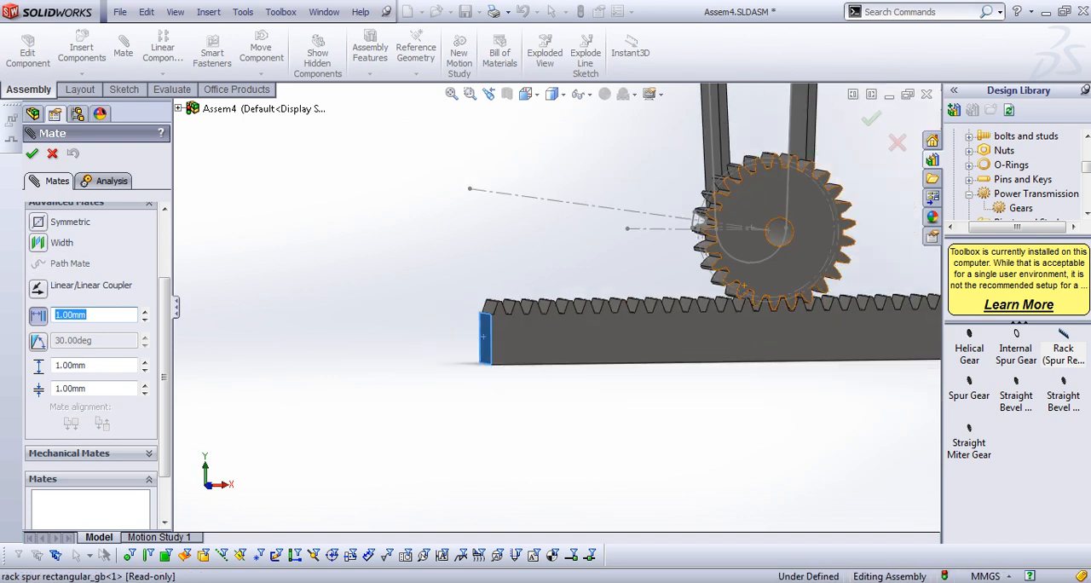
scroll(843, 202, down, 6)
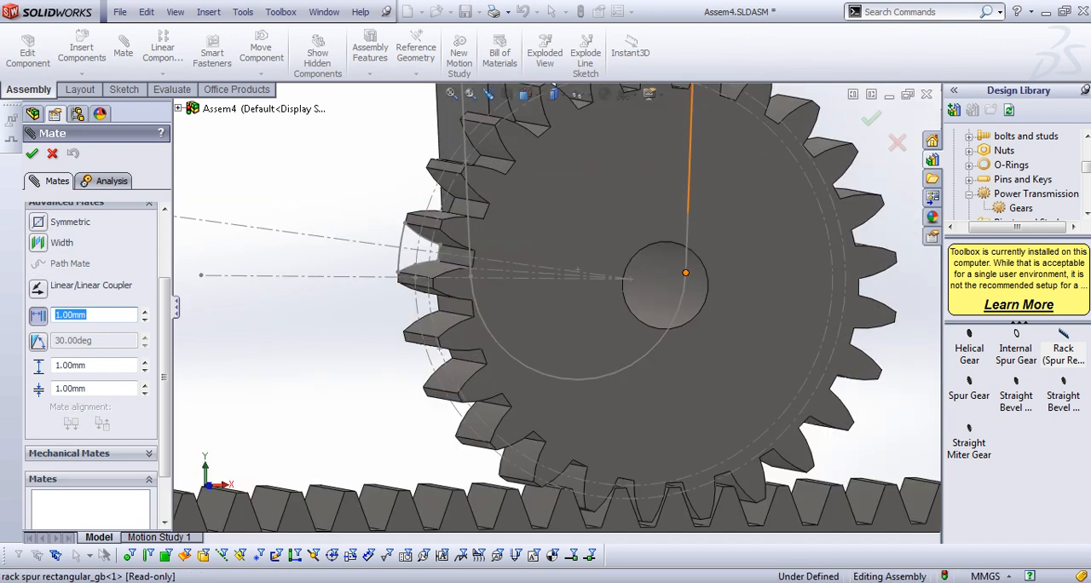
click(630, 279)
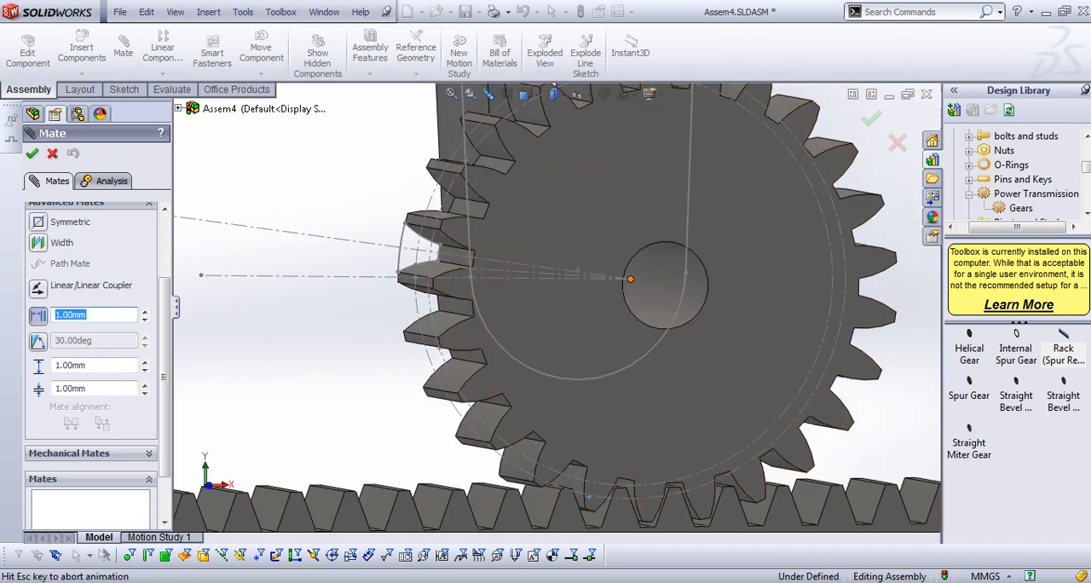
scroll(550, 308, up, 3)
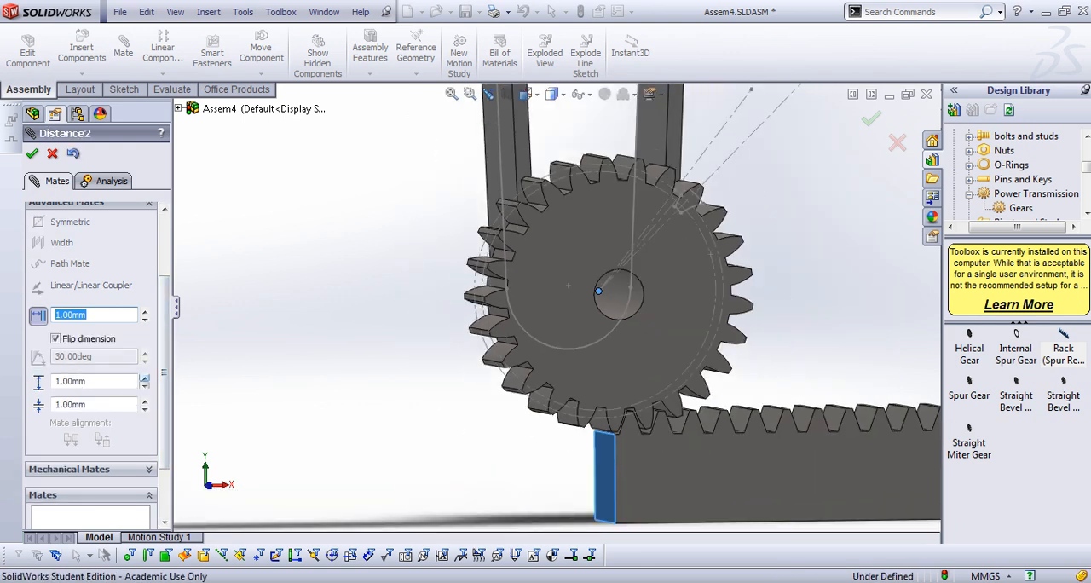
Set the distance mate's starting distance and minimum to 10 mm and its maximum to 190 mm, and accept it
click(144, 311)
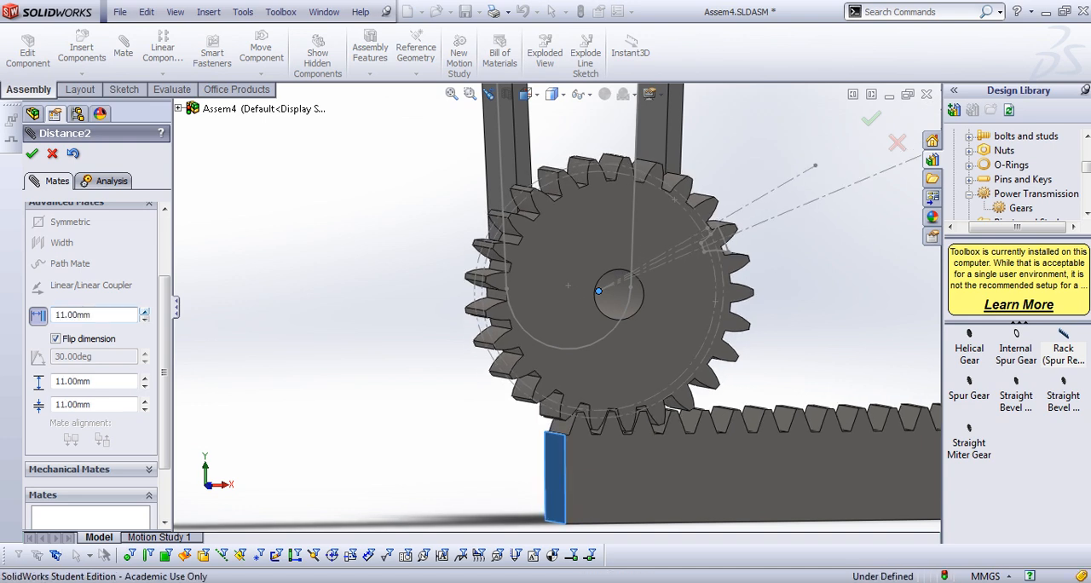
text(10)
key(Return)
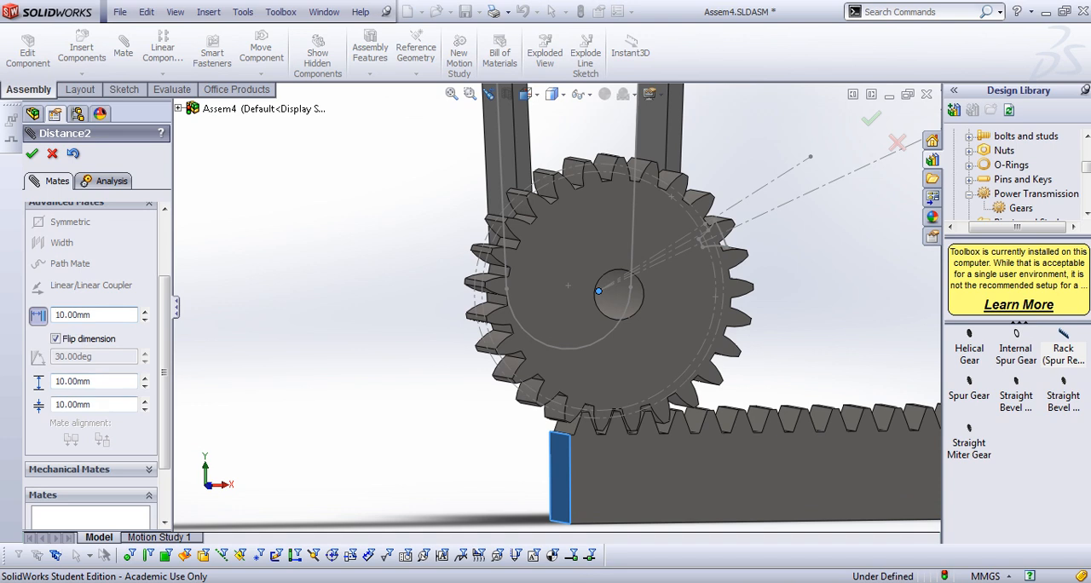
key(Tab)
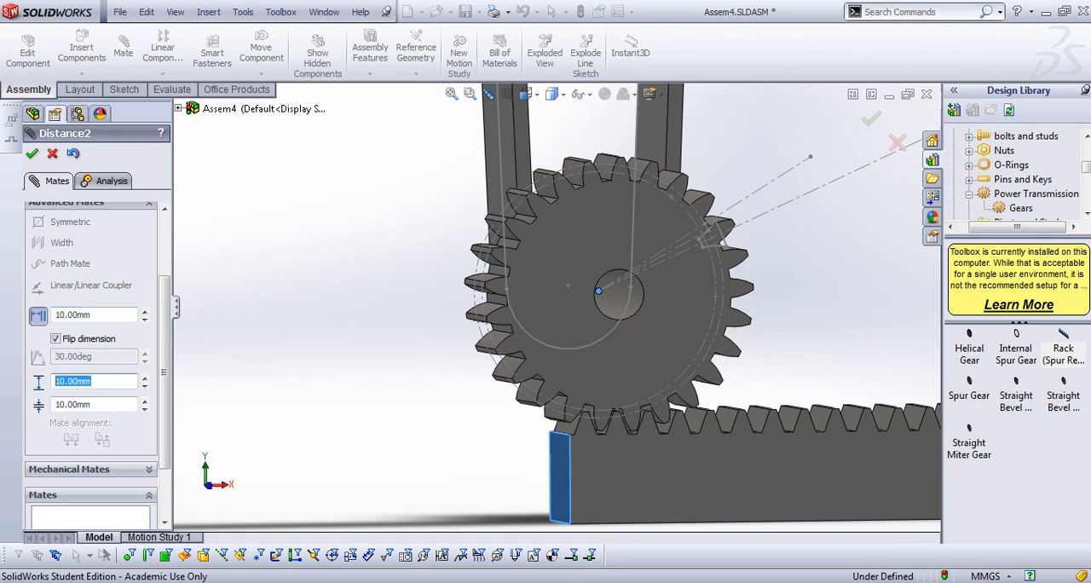
text(190)
key(Return)
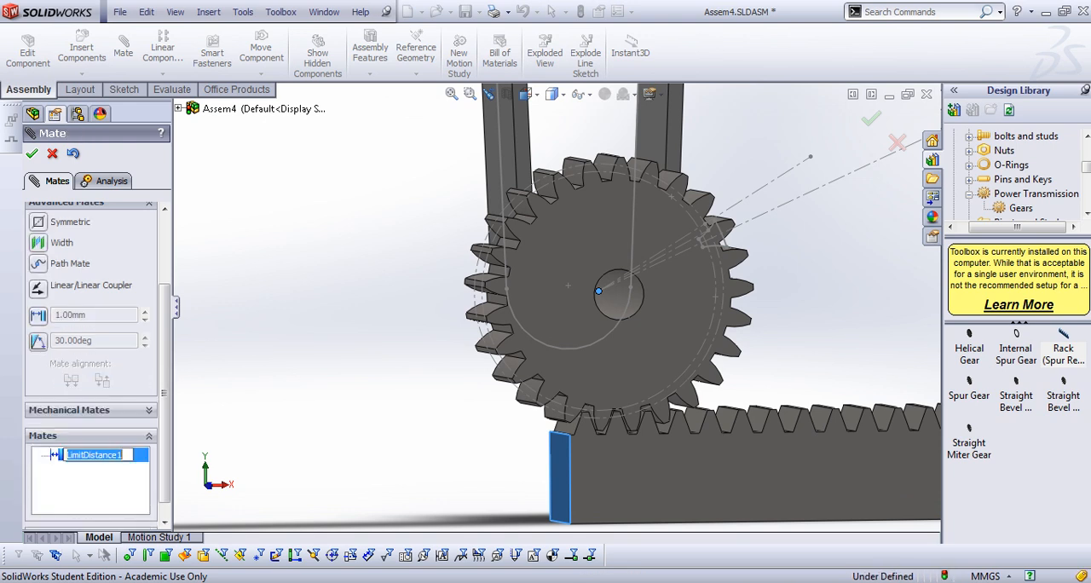
Rotate the large central gear to test the rack's travel within its distance limits
scroll(627, 350, up, 3)
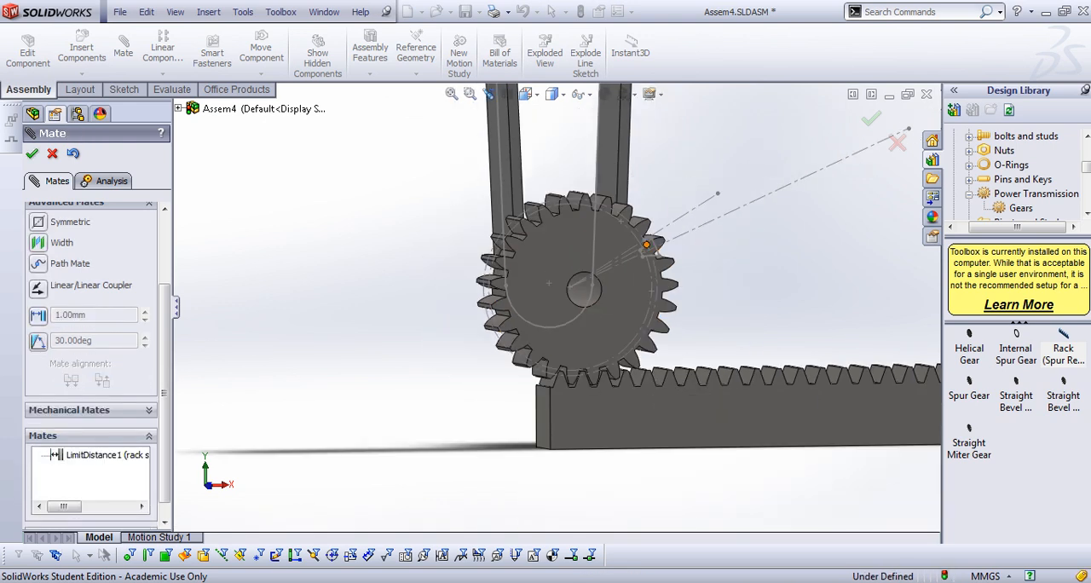
scroll(503, 424, up, 10)
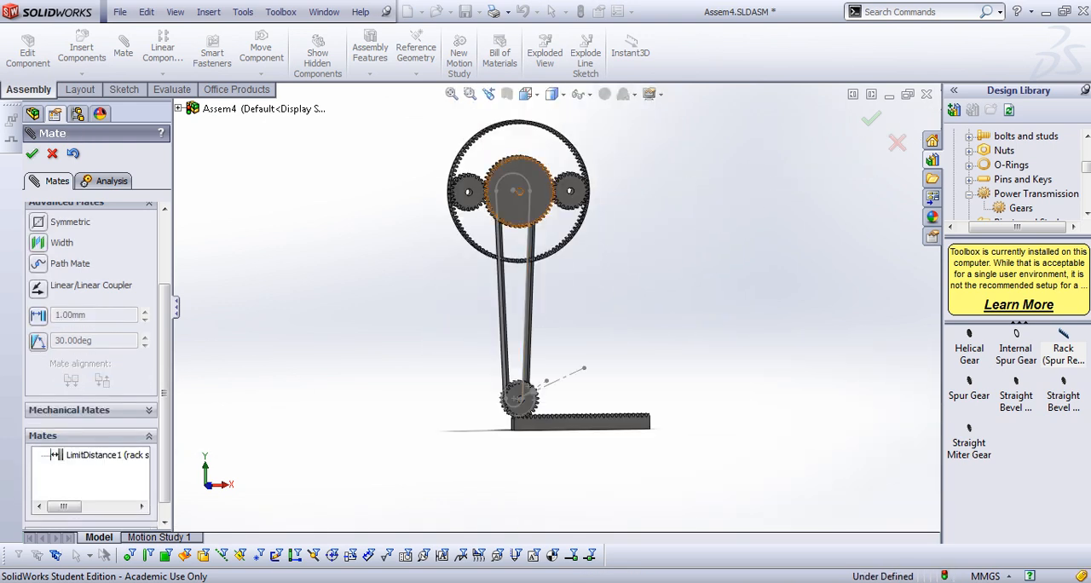
drag(542, 189, 539, 204)
scroll(446, 404, down, 2)
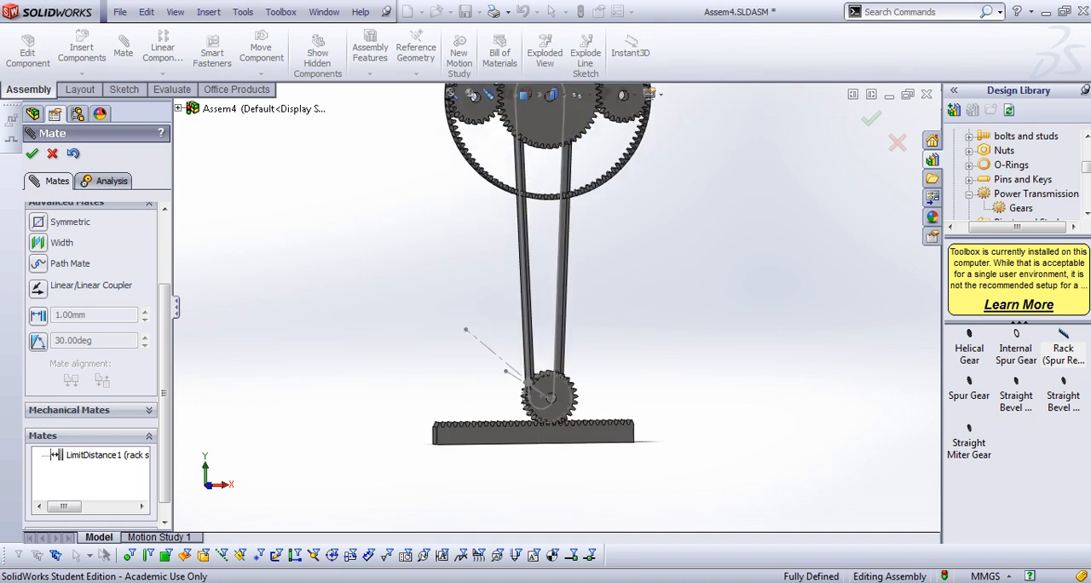
middle_drag(437, 421, 474, 430)
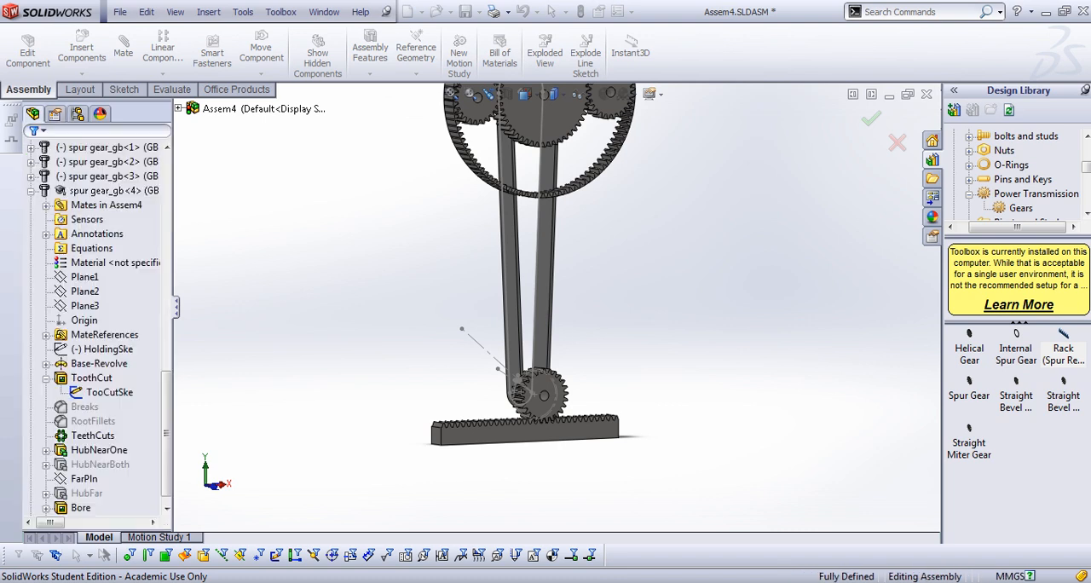
Rebuild the assembly and edit the LimitDistance1 mate, reducing its current distance to about 76.42 mm
click(102, 349)
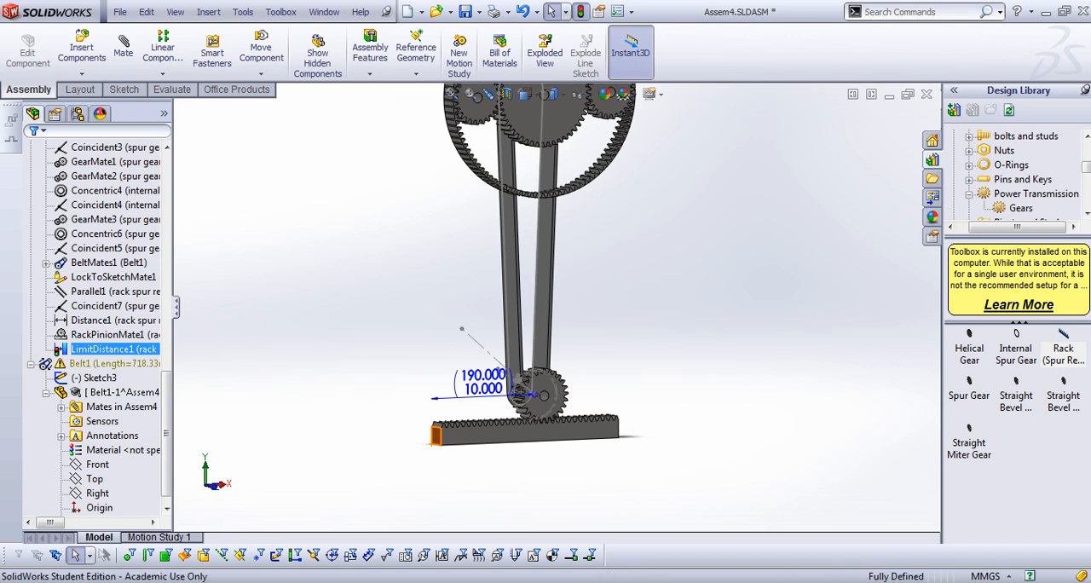
click(580, 12)
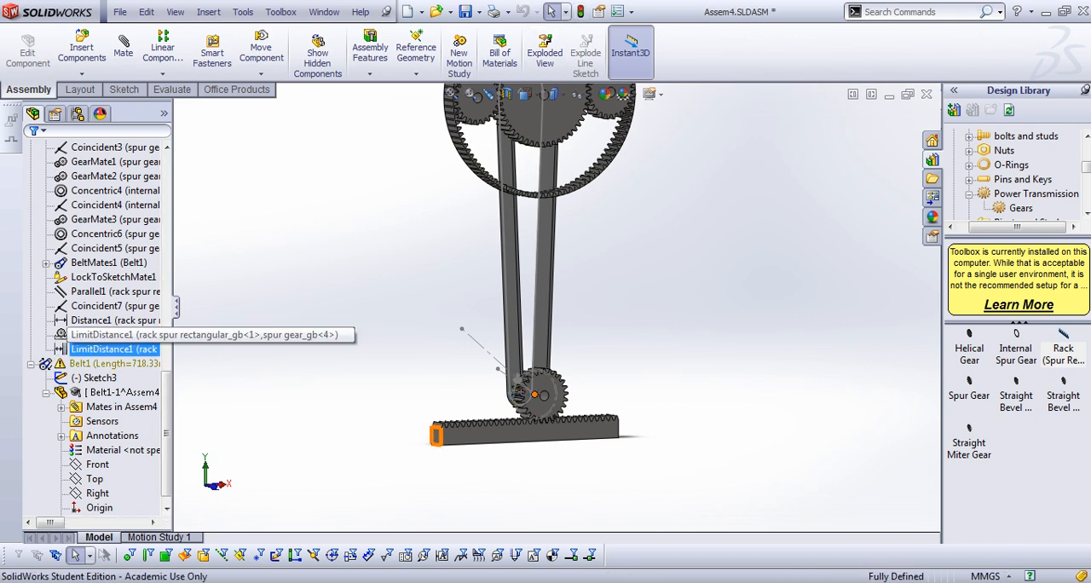
click(120, 349)
click(156, 305)
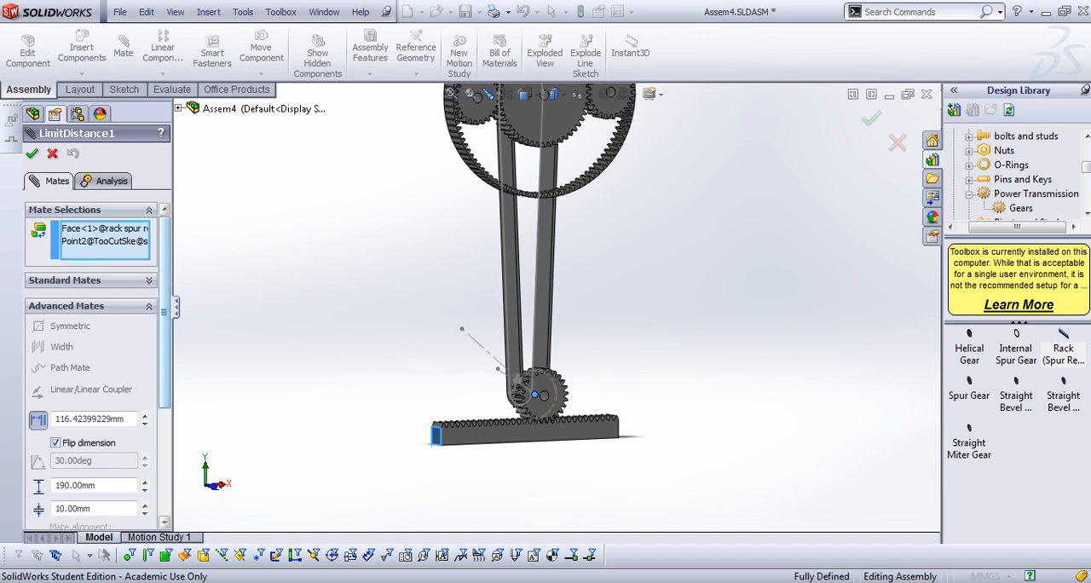
drag(165, 311, 164, 371)
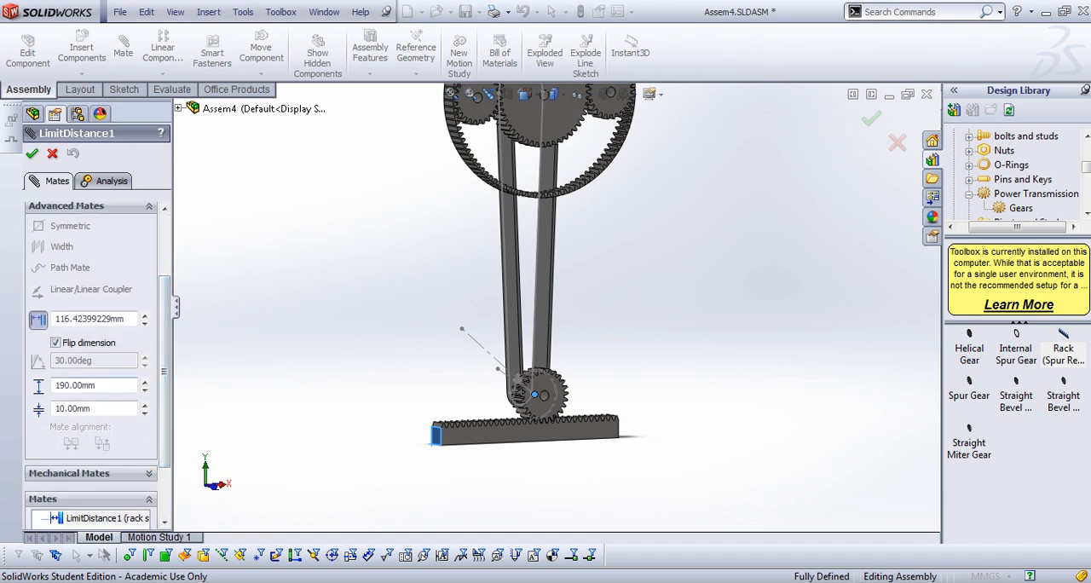
click(145, 323)
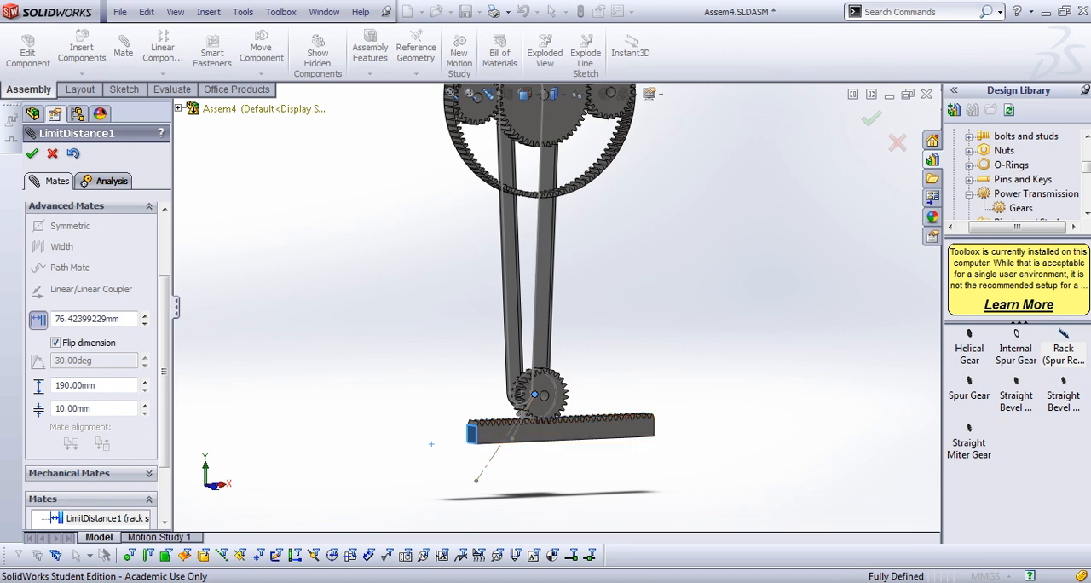
scroll(426, 436, down, 3)
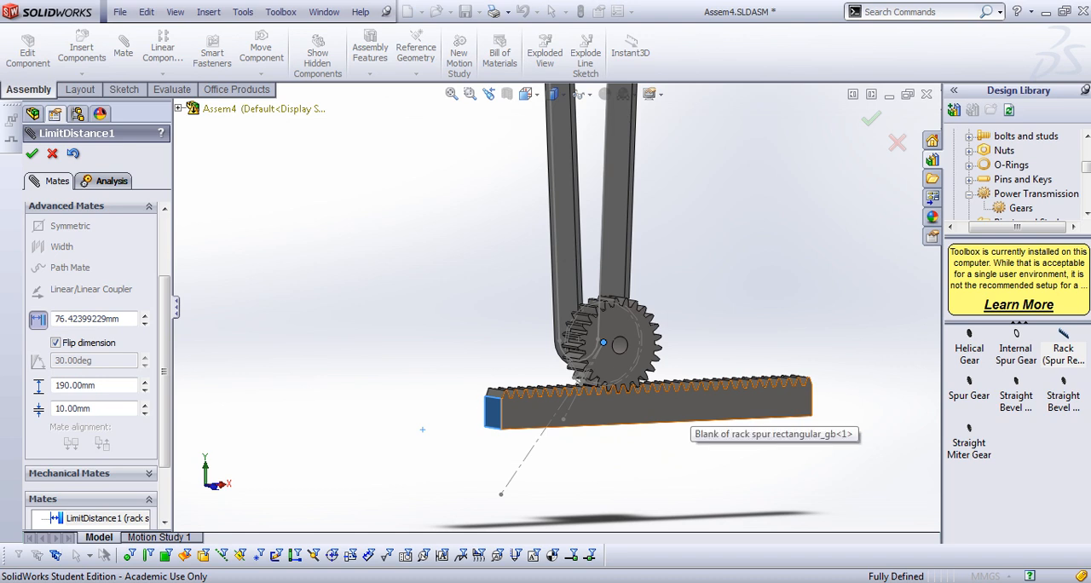
click(32, 153)
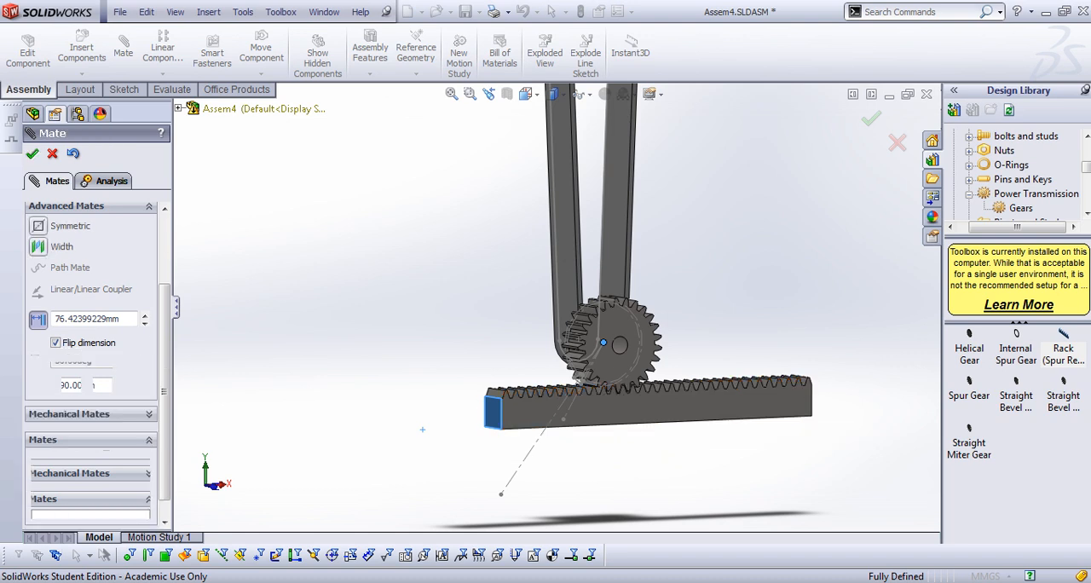
click(32, 153)
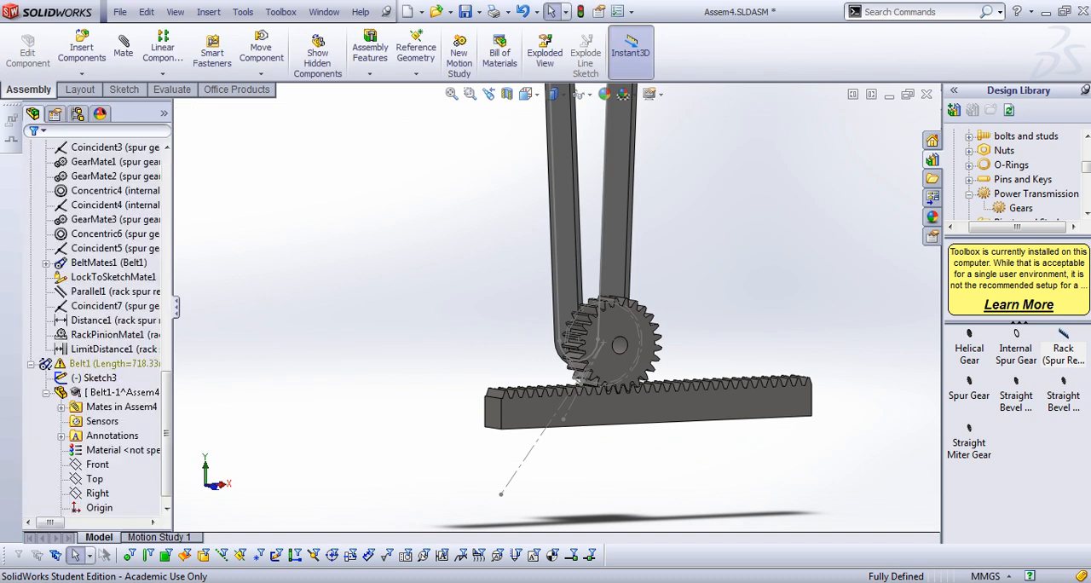
Inspect the lower spur gear's centre, its contact with the rack and the belt connection to the upper gear set
scroll(556, 307, up, 2)
scroll(613, 332, down, 6)
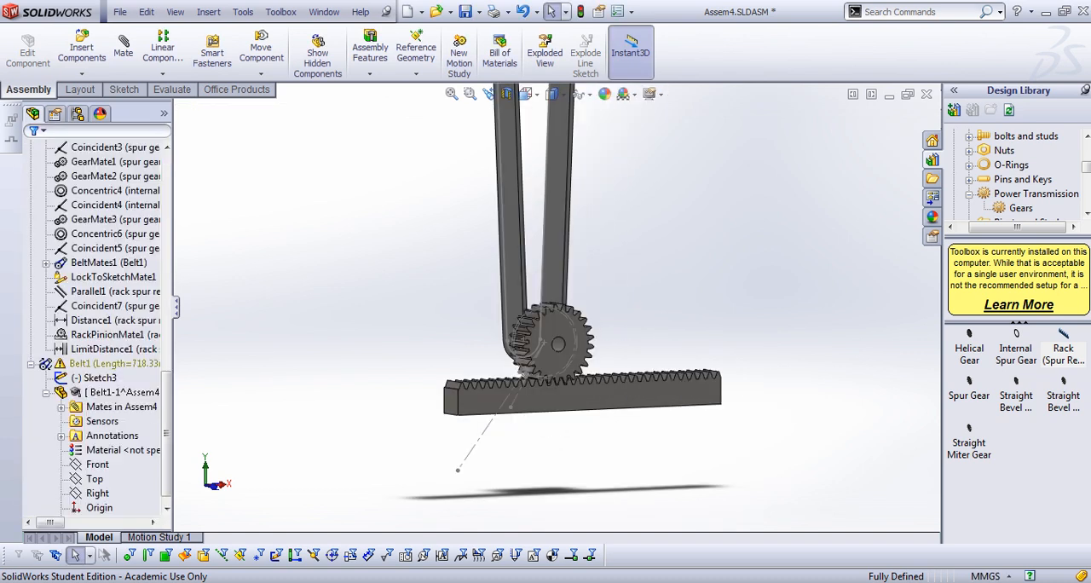
click(468, 333)
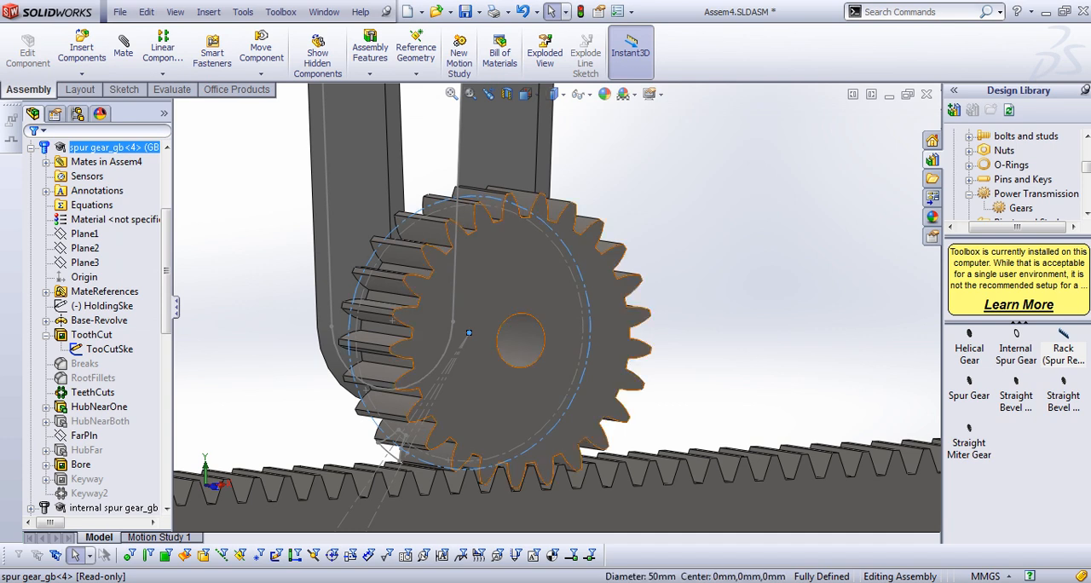
click(468, 332)
scroll(511, 319, up, 5)
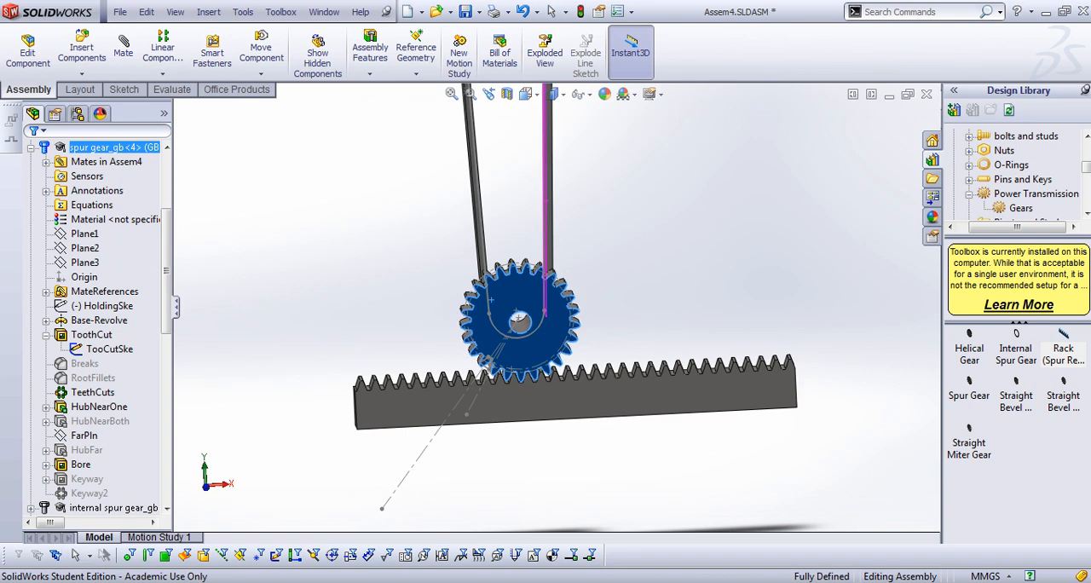
scroll(522, 514, up, 5)
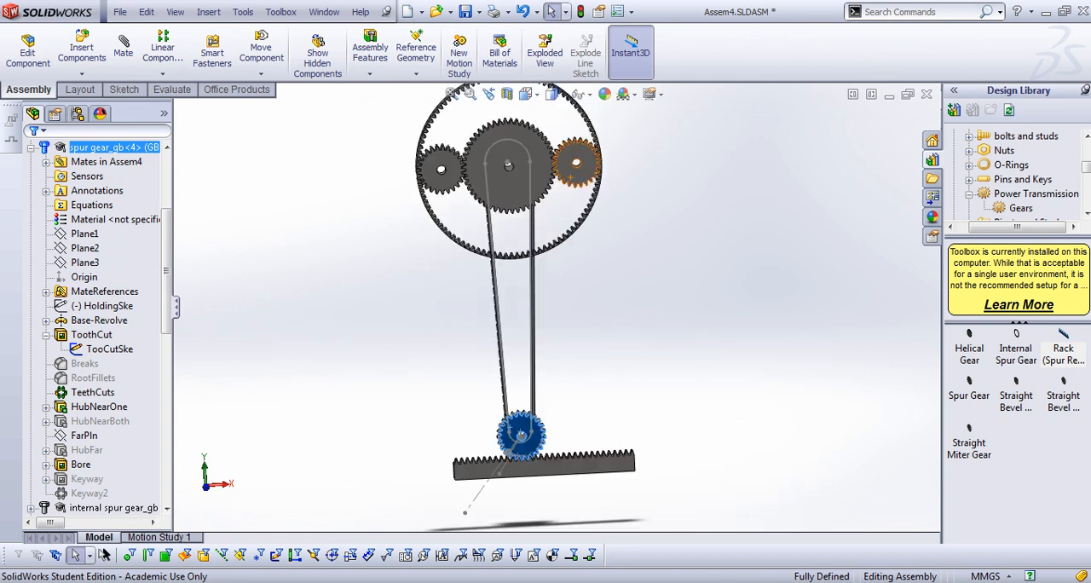
scroll(477, 520, down, 3)
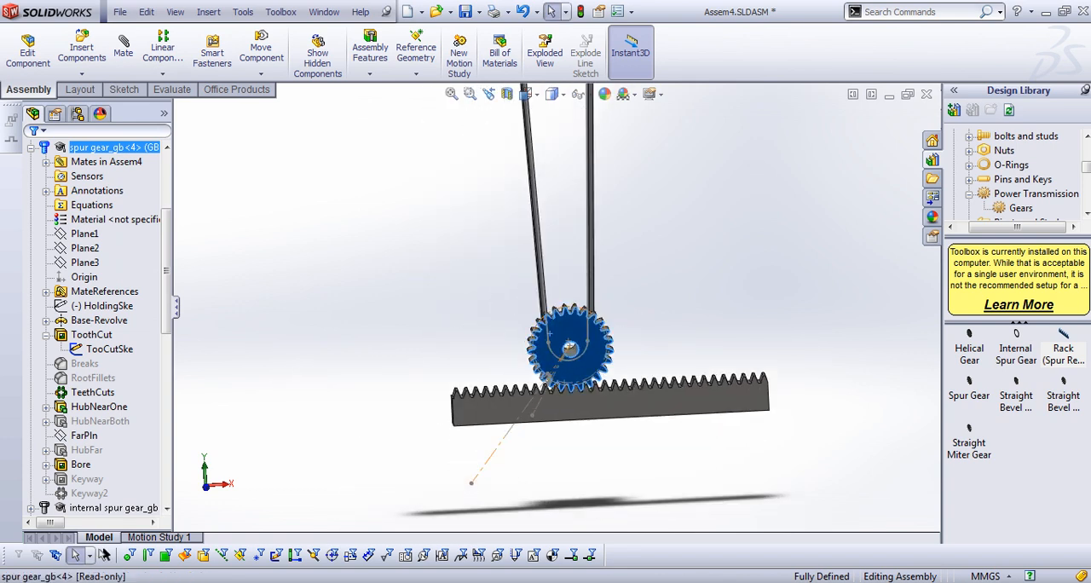
middle_drag(569, 345, 555, 372)
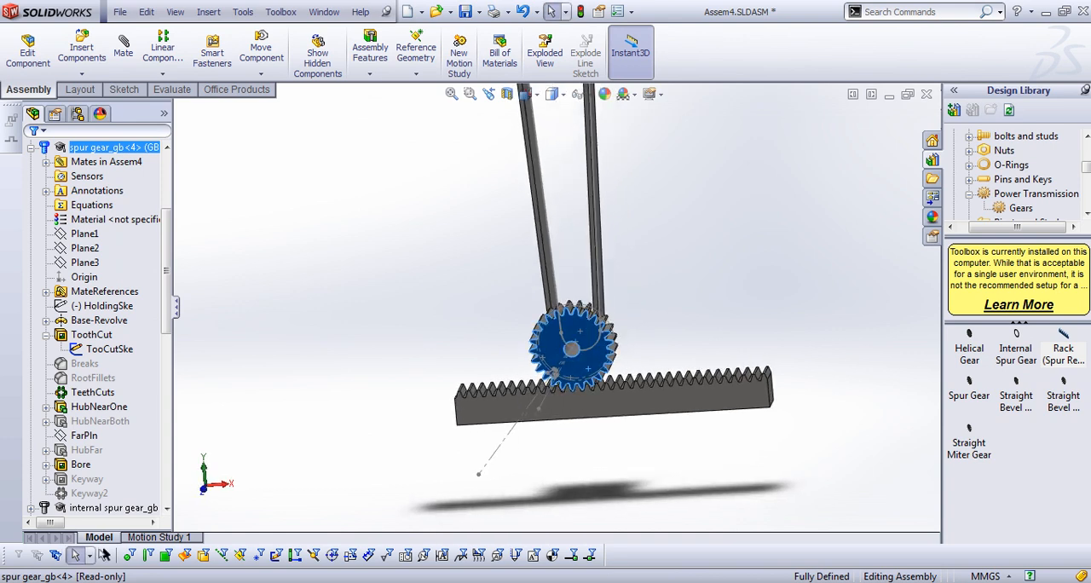
scroll(557, 307, up, 1)
key(Escape)
scroll(596, 145, up, 3)
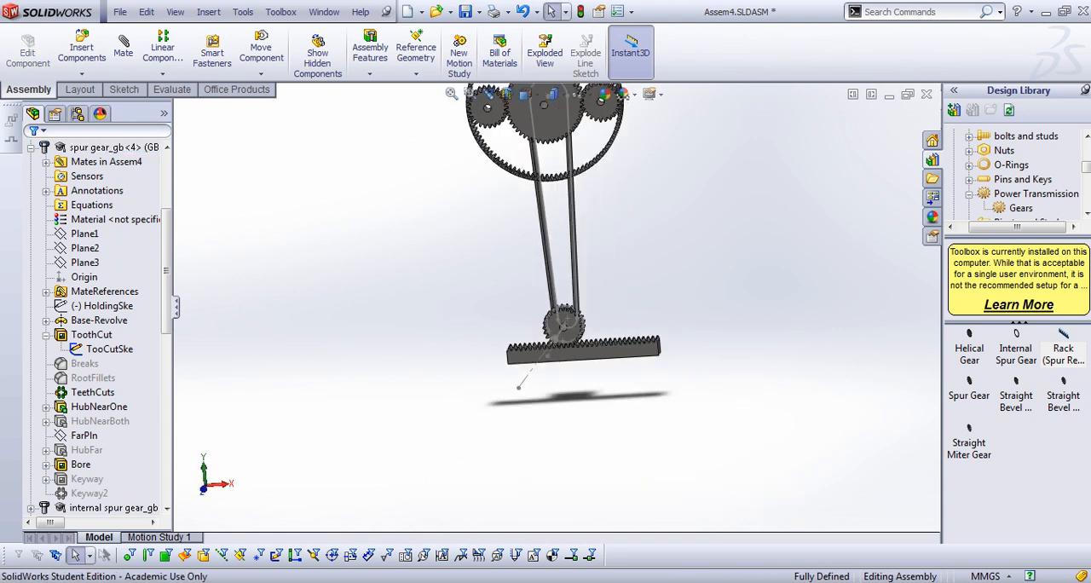
scroll(601, 136, down, 3)
scroll(588, 158, up, 3)
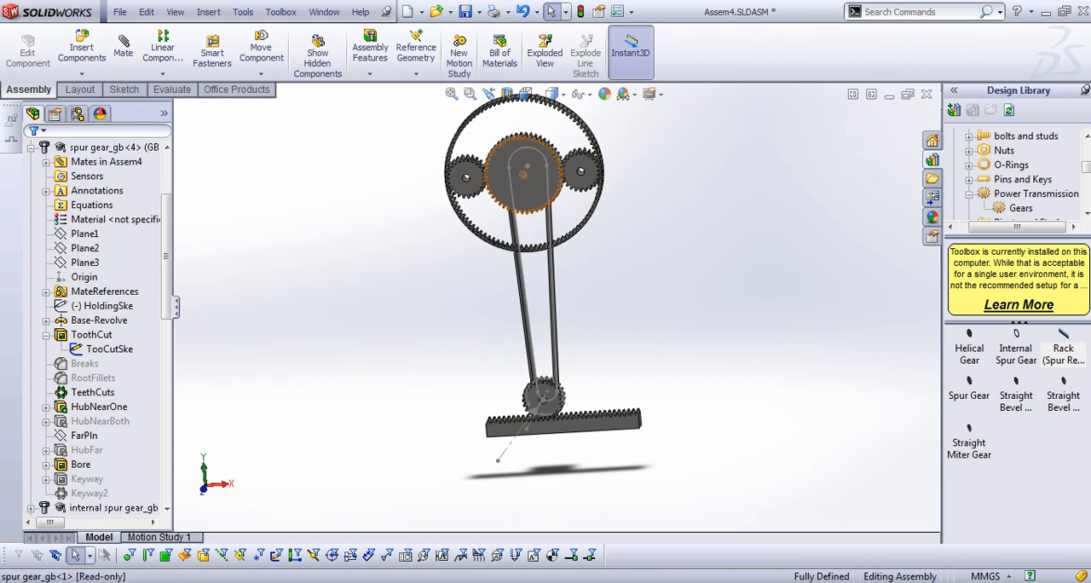
Move the rack along the lower spur gear to one end of its limited travel to test the distance mate
drag(552, 157, 555, 167)
mouse_move(540, 428)
mouse_down()
mouse_move(483, 431)
mouse_move(621, 422)
mouse_up()
scroll(639, 441, down, 5)
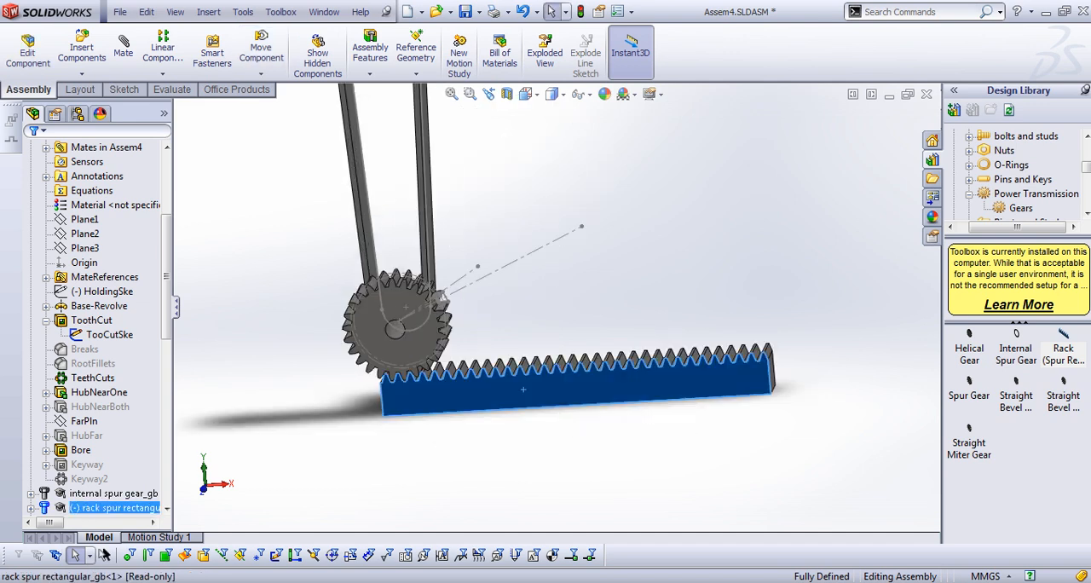
scroll(557, 306, up, 2)
key(Escape)
Check the rack's end edge against the lower gear's bore, and move the rack towards the opposite end of its travel
click(528, 362)
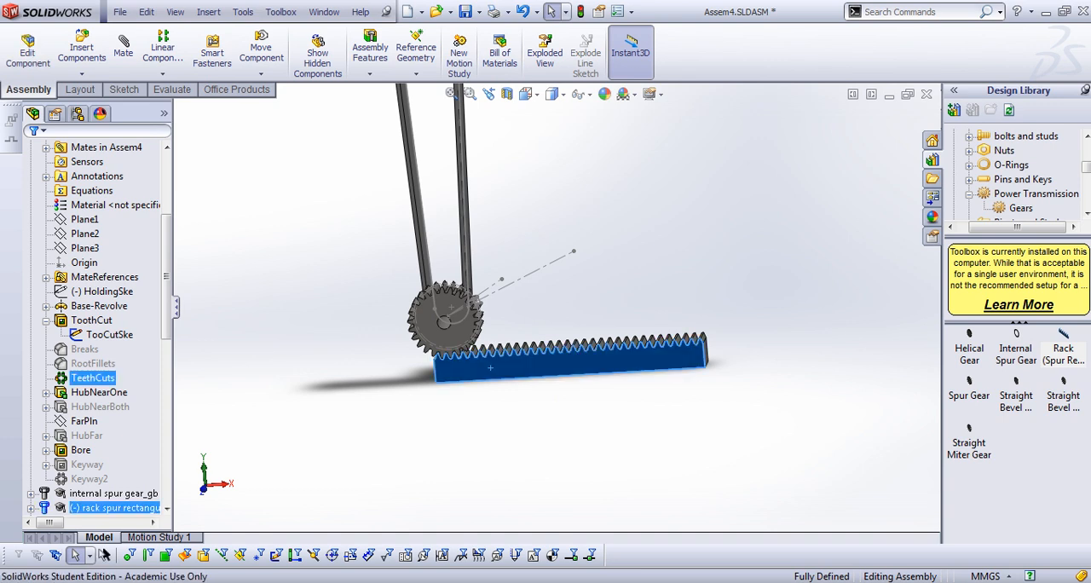
middle_drag(490, 368, 554, 379)
click(443, 368)
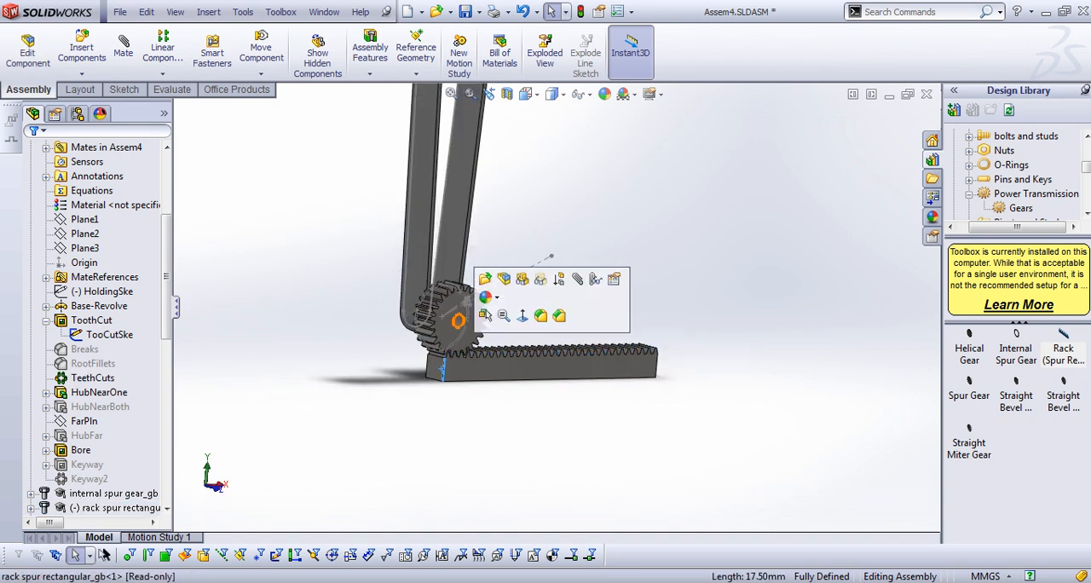
click(461, 314)
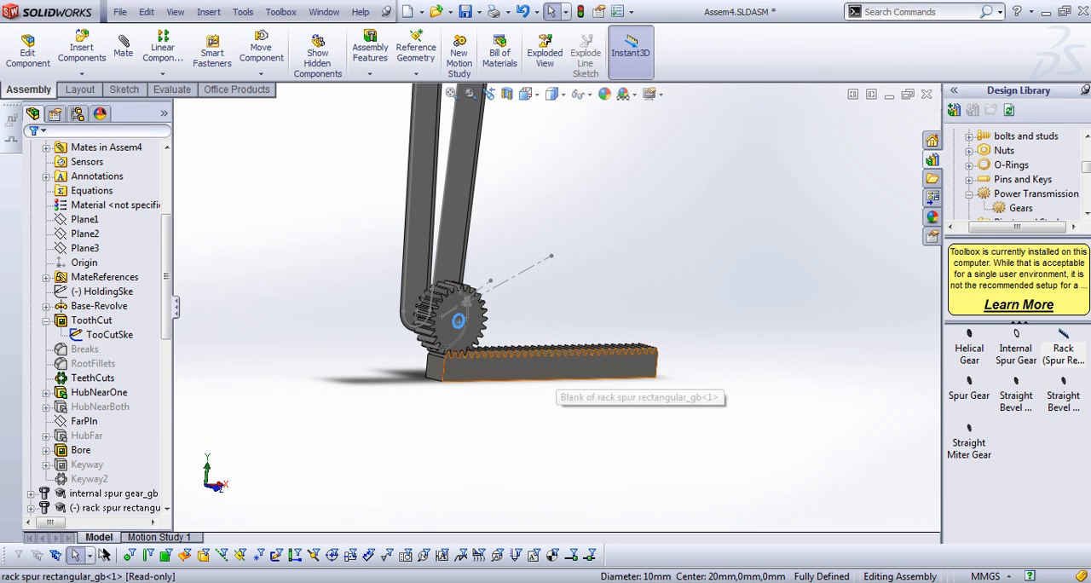
drag(567, 363, 501, 366)
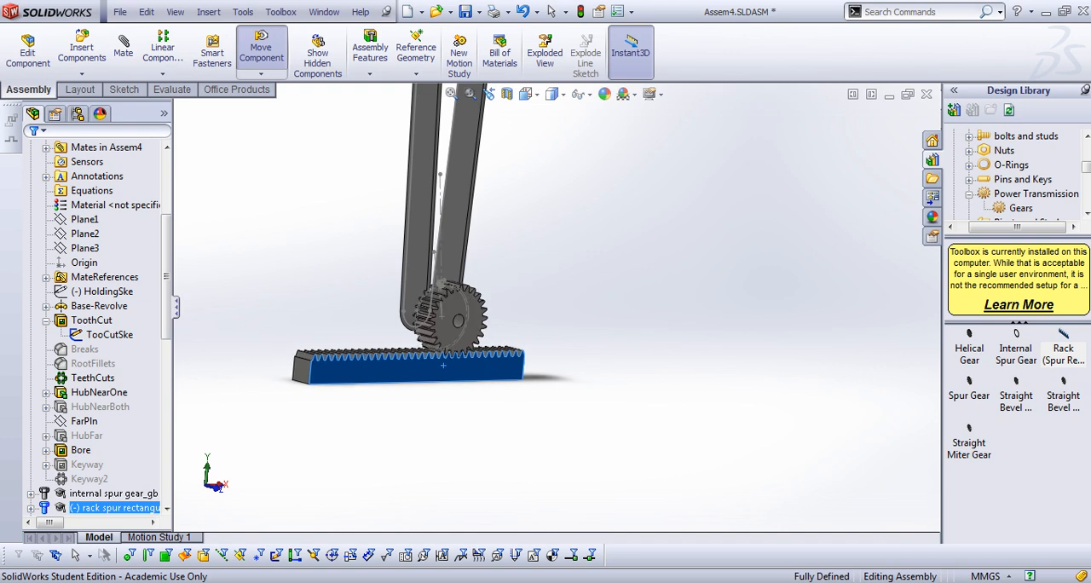
key(Escape)
Start a new mate and review the available mechanical mate types
scroll(522, 294, up, 8)
scroll(524, 197, down, 2)
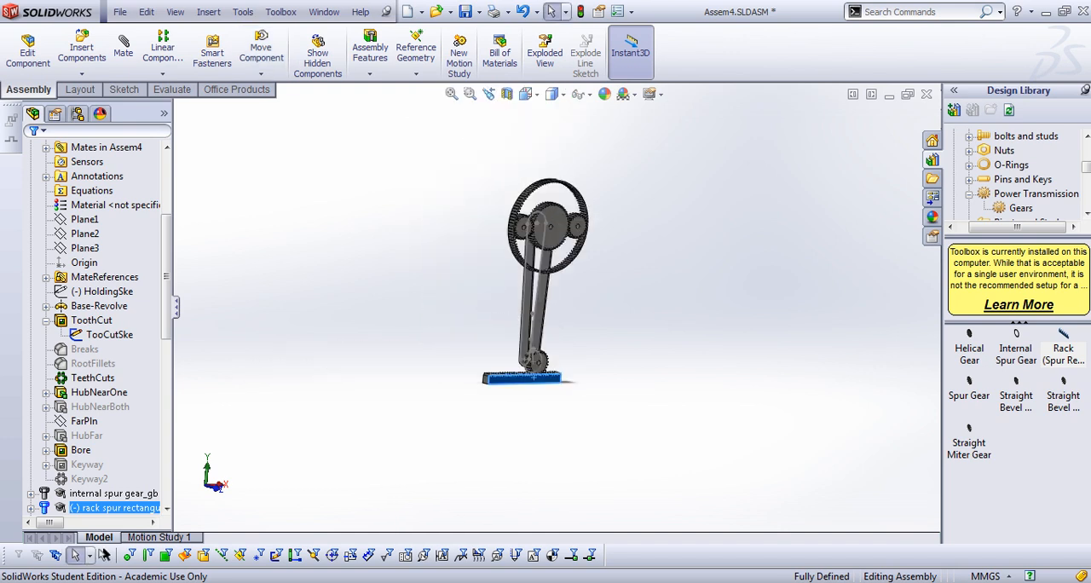
middle_drag(524, 198, 643, 207)
scroll(558, 229, down, 2)
scroll(548, 299, up, 2)
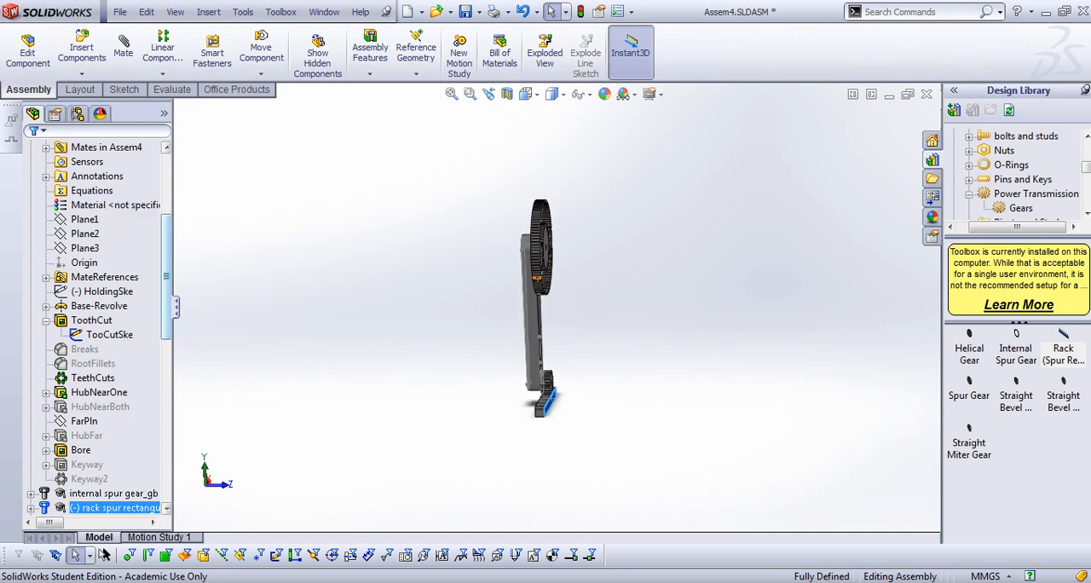
scroll(111, 256, up, 3)
scroll(98, 324, up, 2)
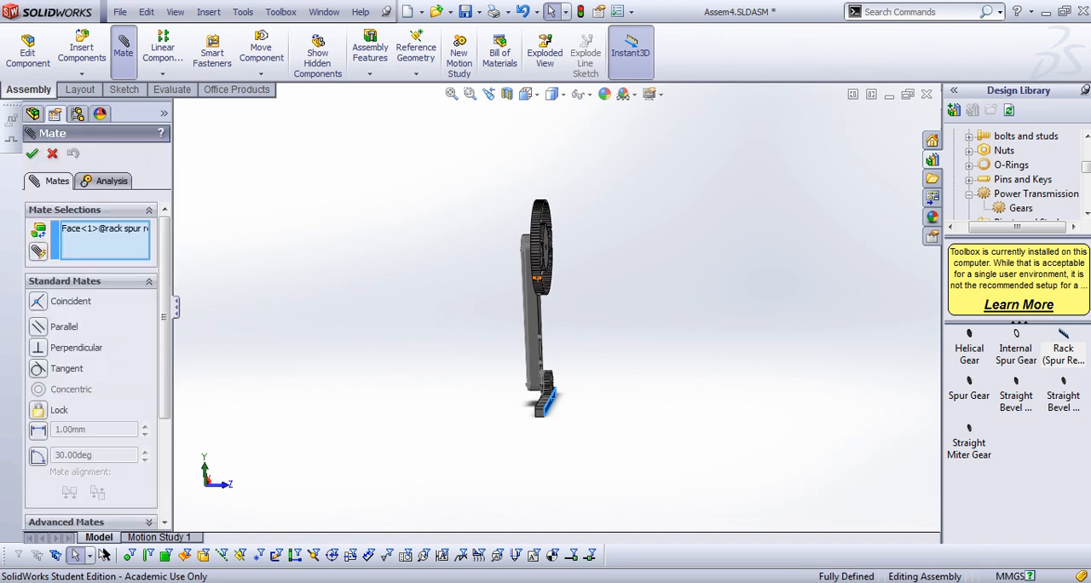
drag(165, 333, 165, 390)
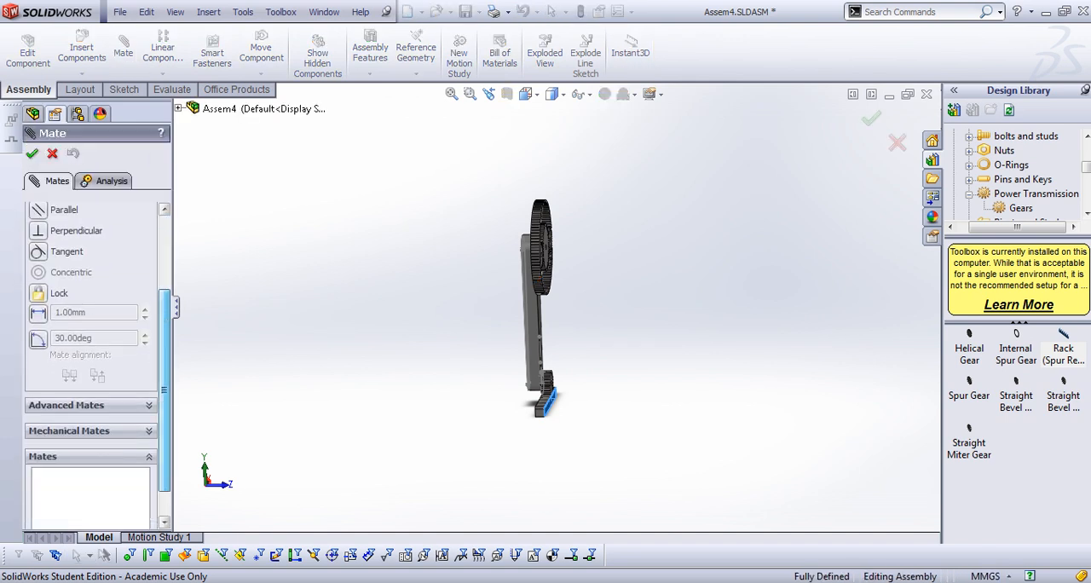
click(69, 430)
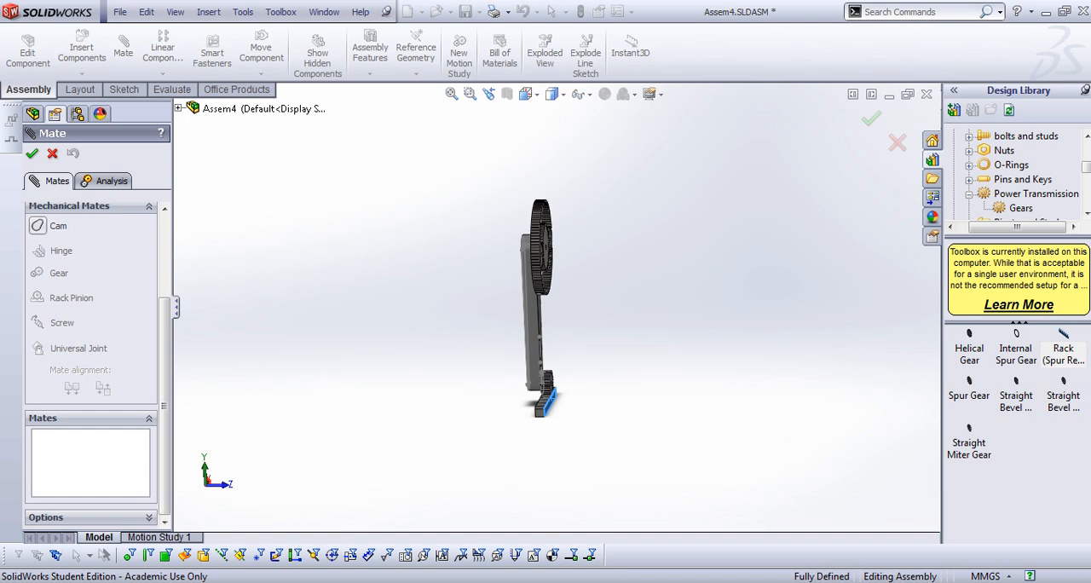
middle_drag(545, 307, 431, 317)
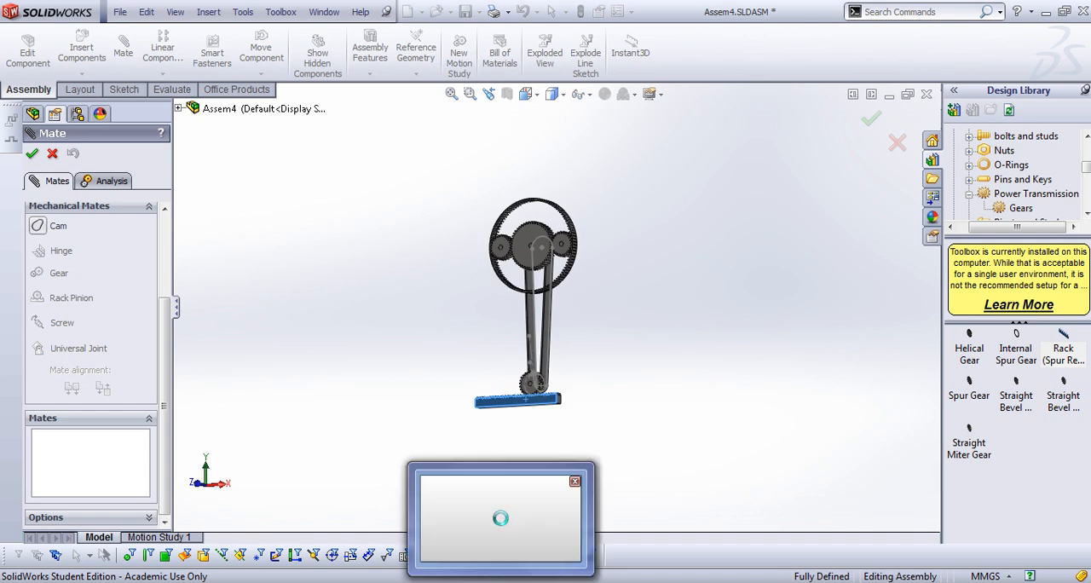